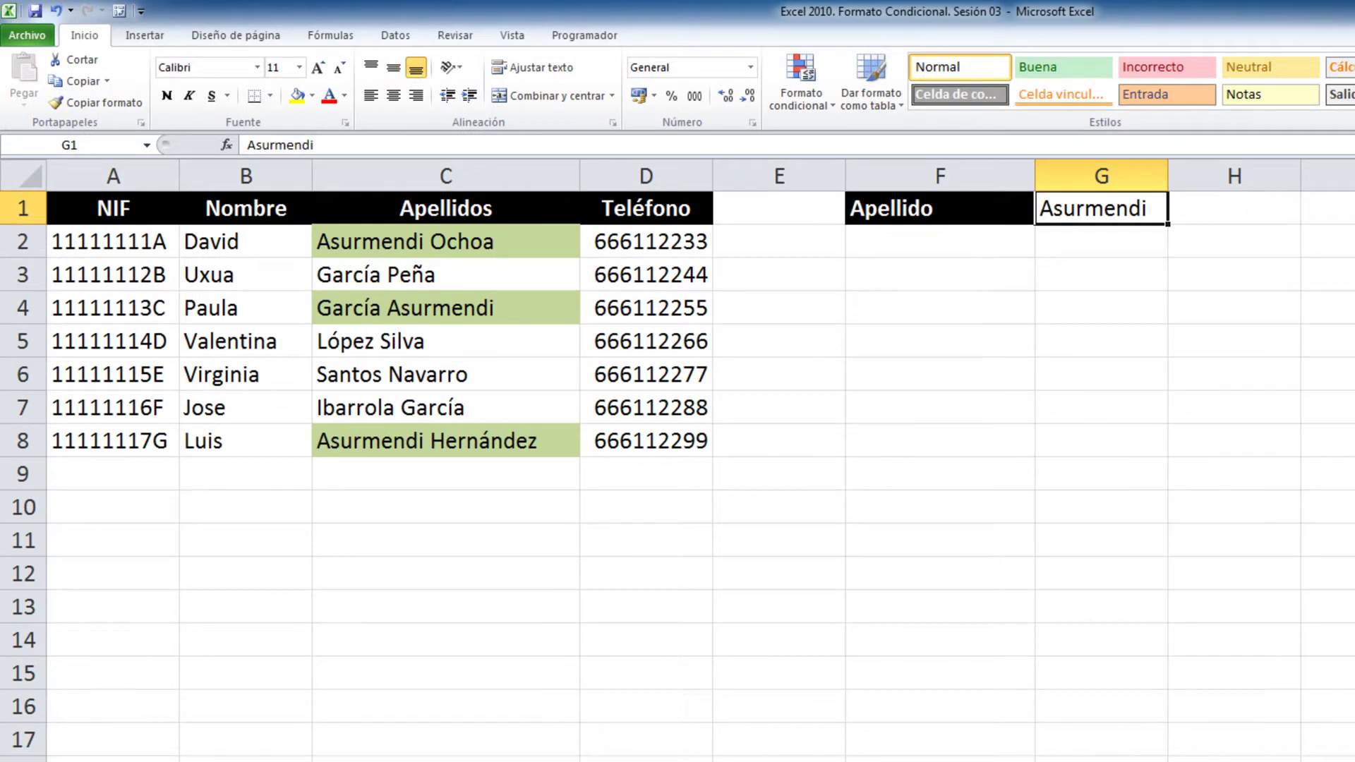
# Clear the rules from the entire sheet, removing the green highlighting on Apellidos
pyautogui.click(917, 407)
pyautogui.click(889, 549)
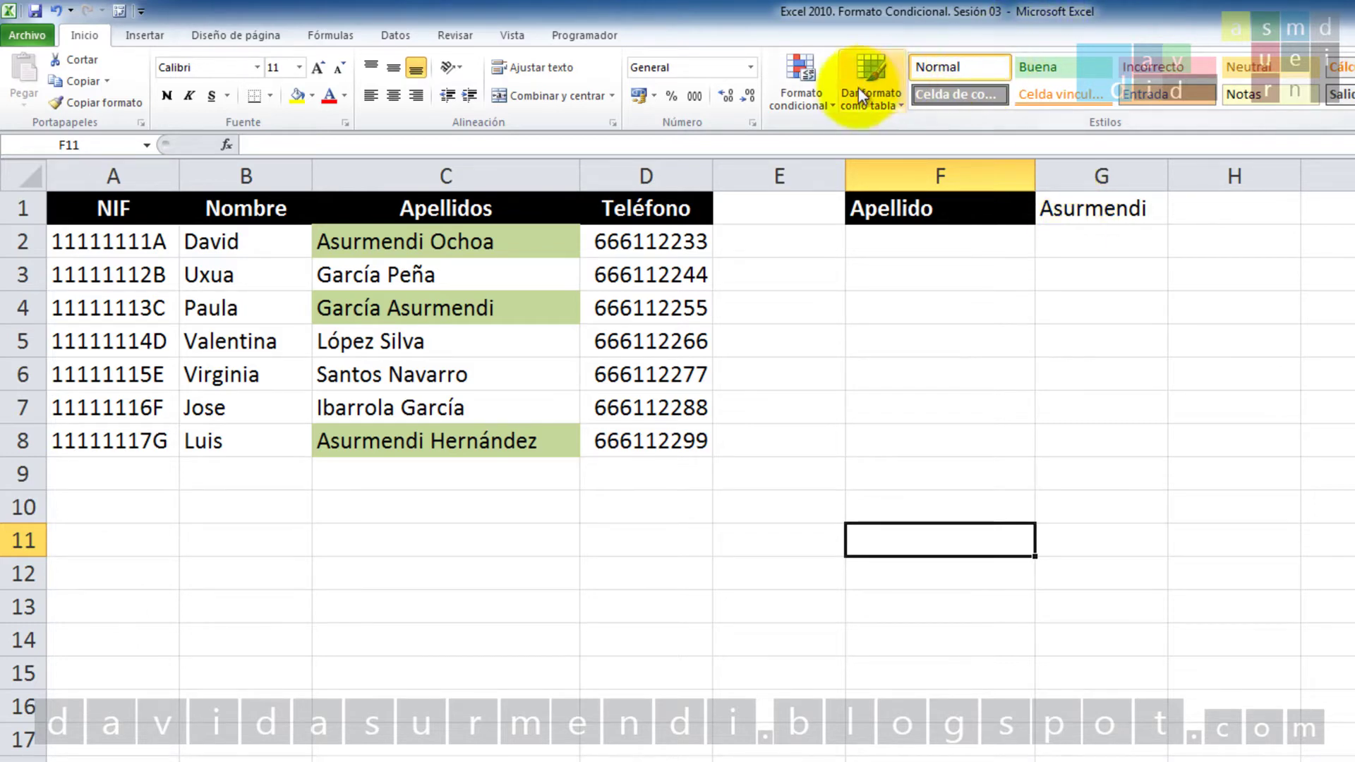
pyautogui.click(823, 101)
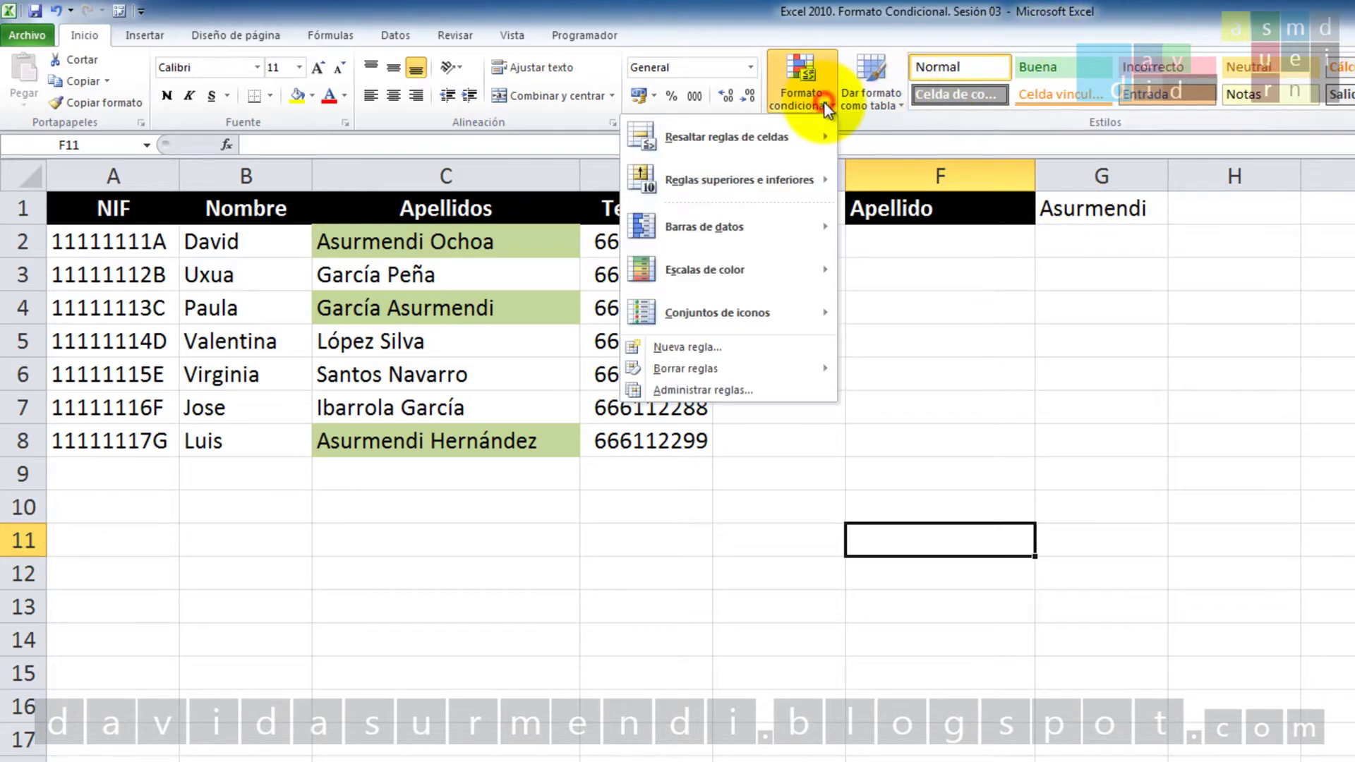
pyautogui.click(805, 368)
pyautogui.click(591, 395)
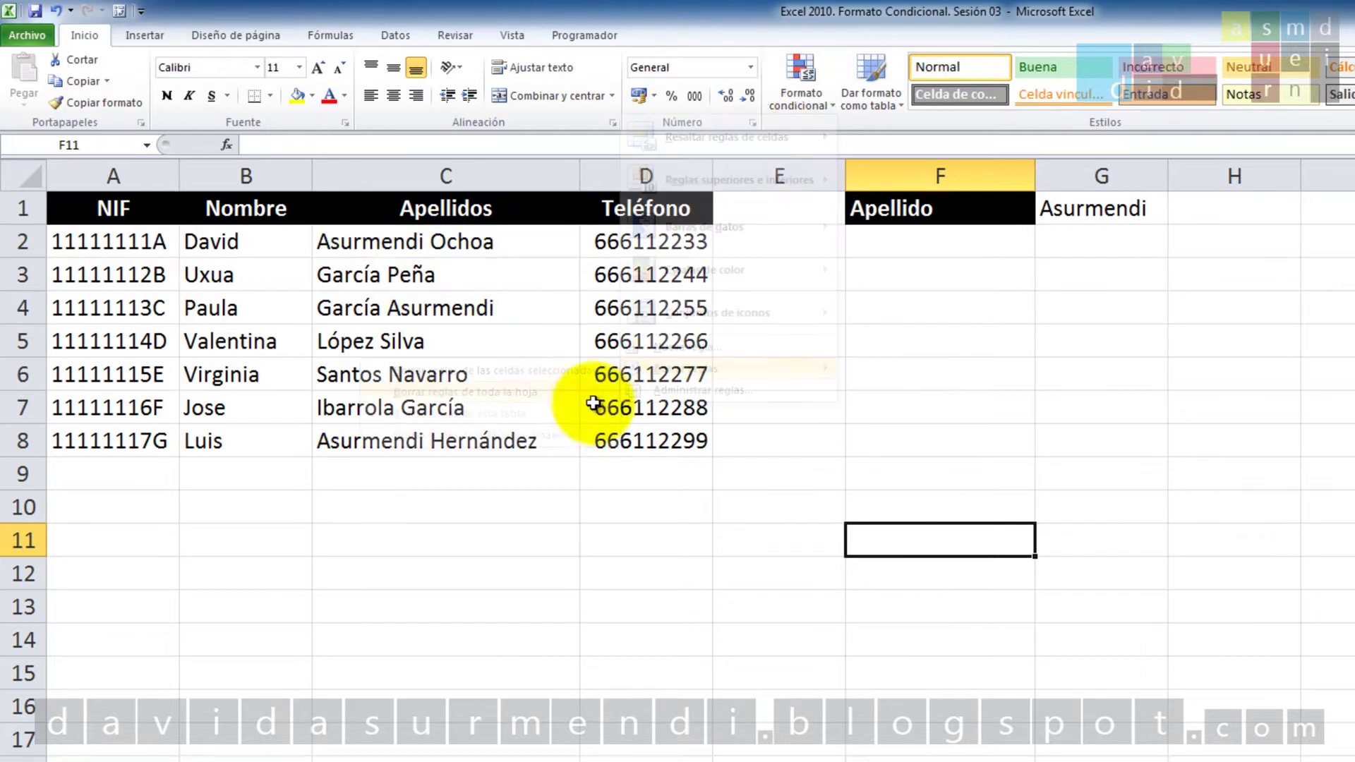
# Select C2:C8, start a Specific Text rule under More Rules, then cancel it
pyautogui.moveTo(480, 242); pyautogui.dragTo(484, 445)
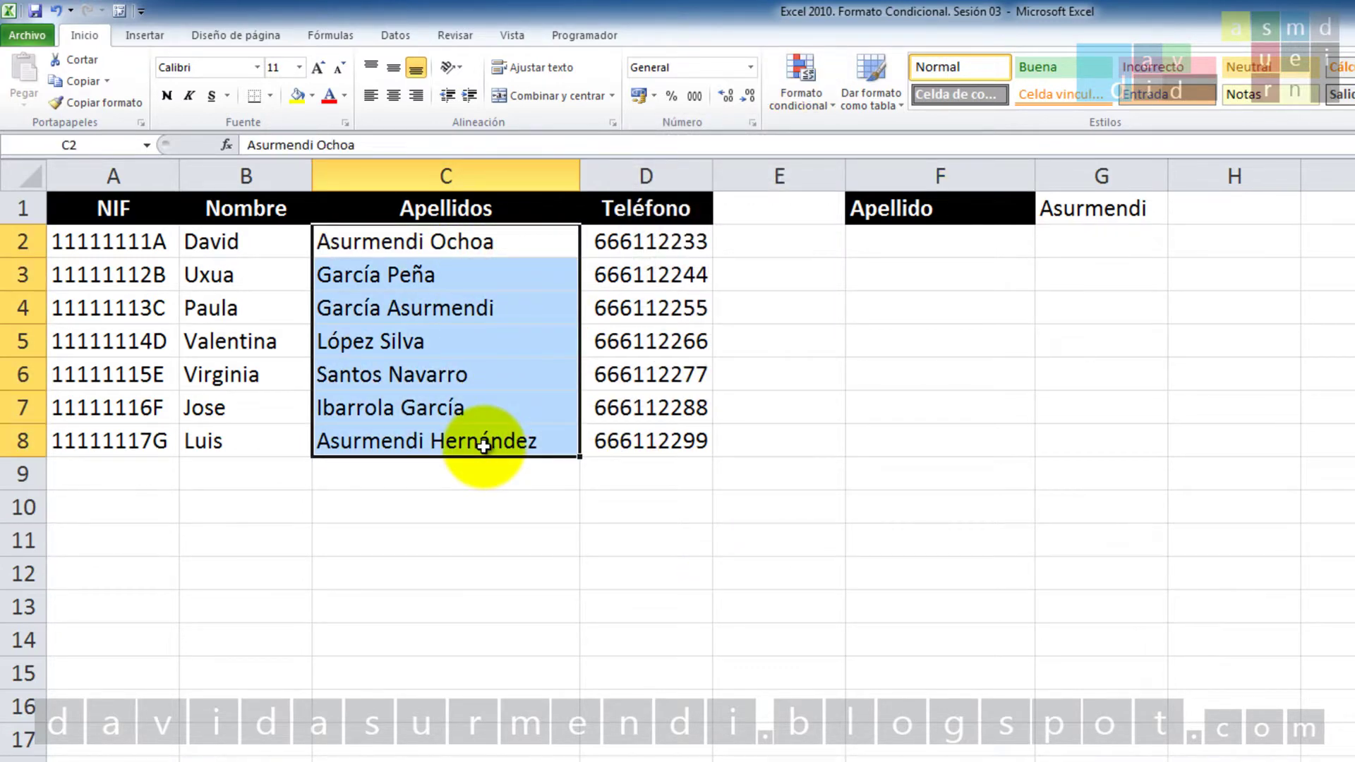
pyautogui.click(819, 77)
pyautogui.moveTo(726, 137)
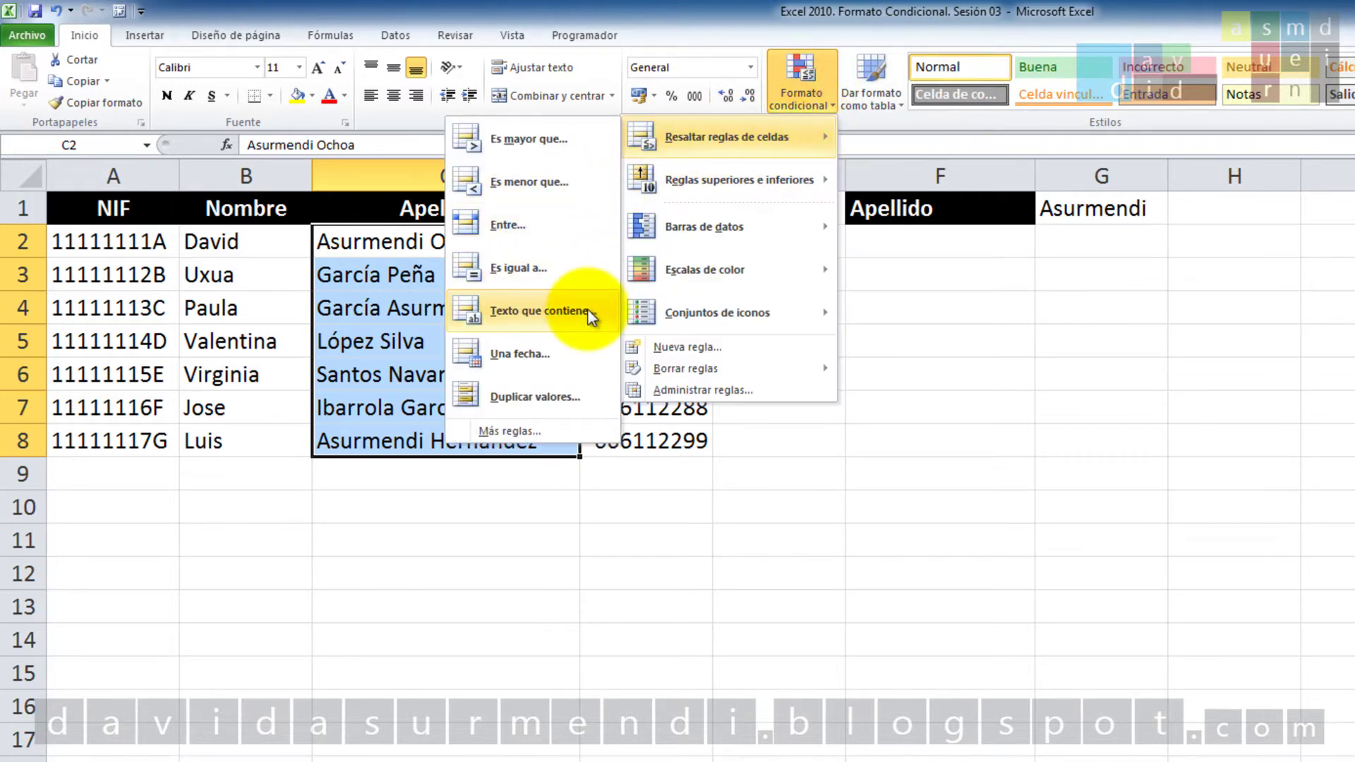
pyautogui.click(575, 432)
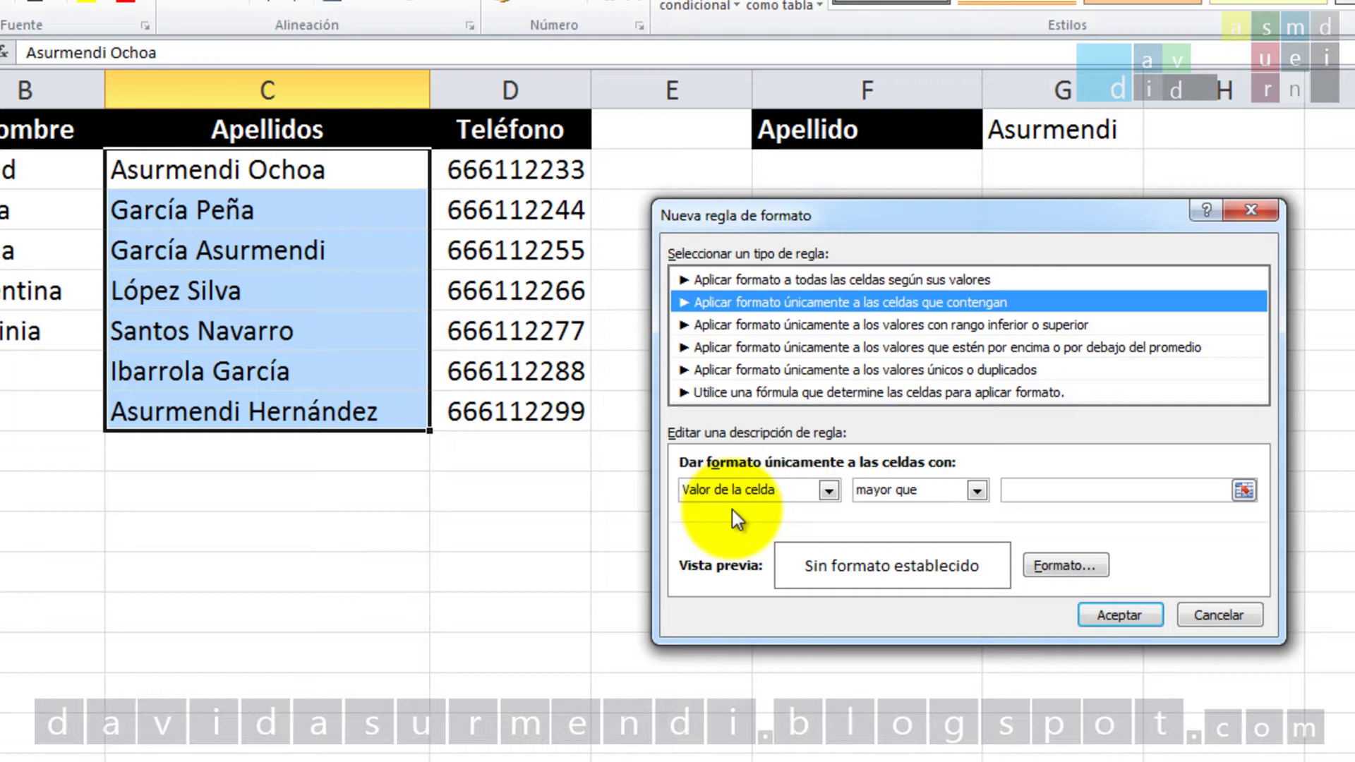
pyautogui.click(829, 490)
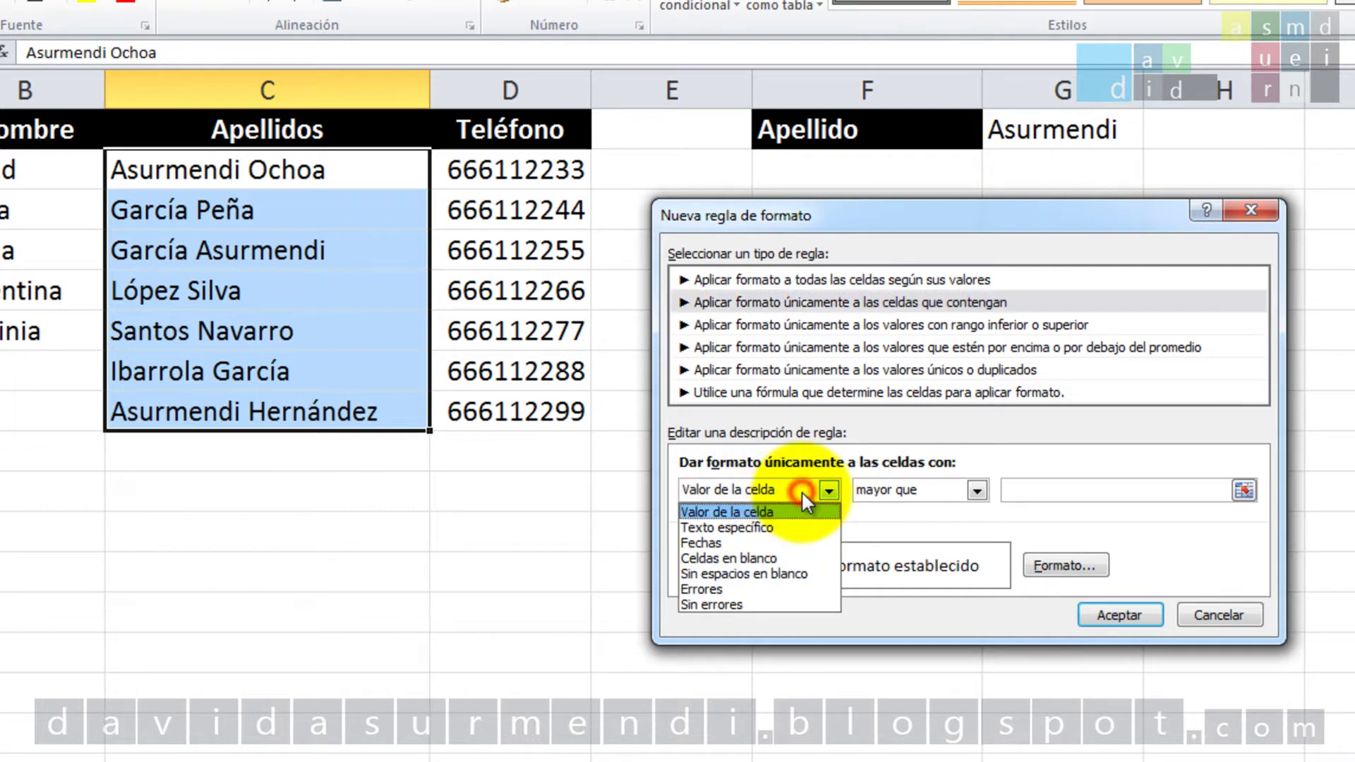
pyautogui.click(781, 527)
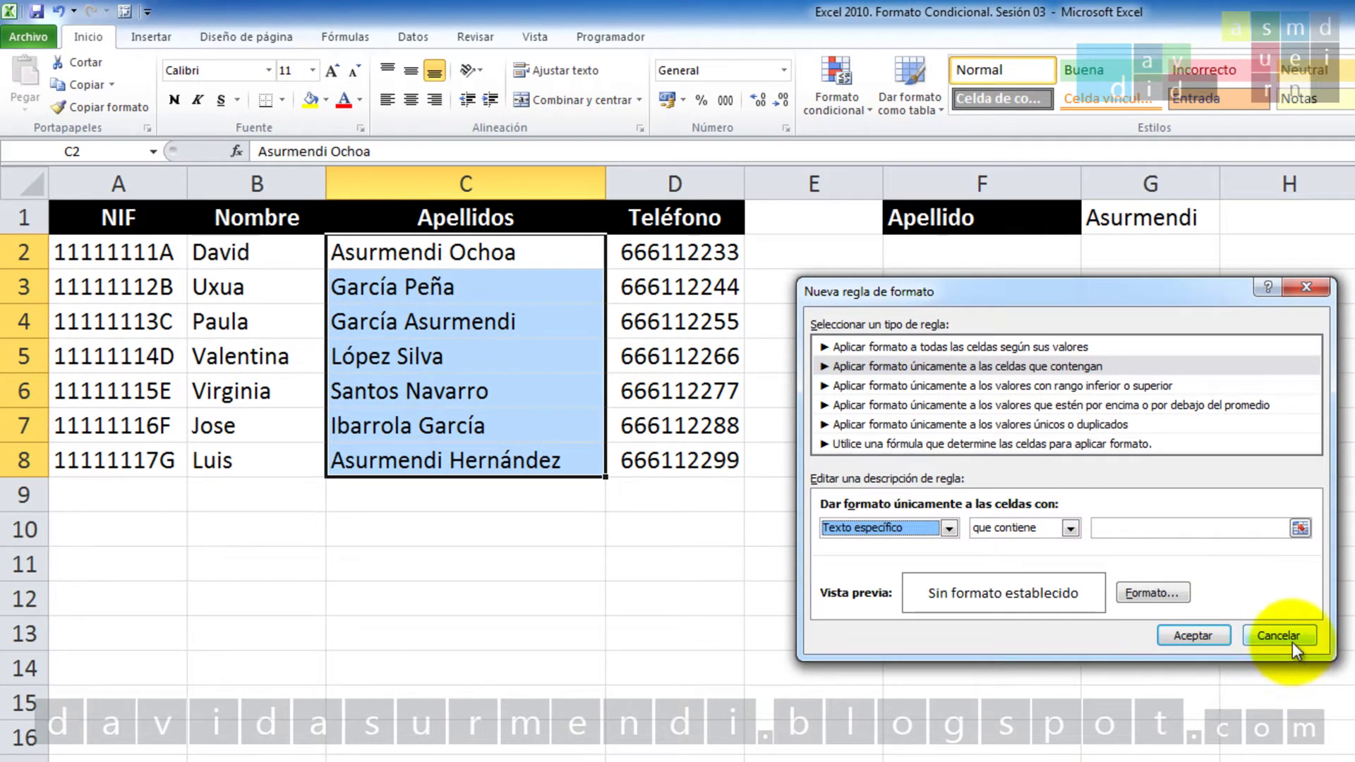
pyautogui.click(1281, 637)
# Start a More Rules rule on C2:C8 for specific text that begins with a value
pyautogui.click(837, 84)
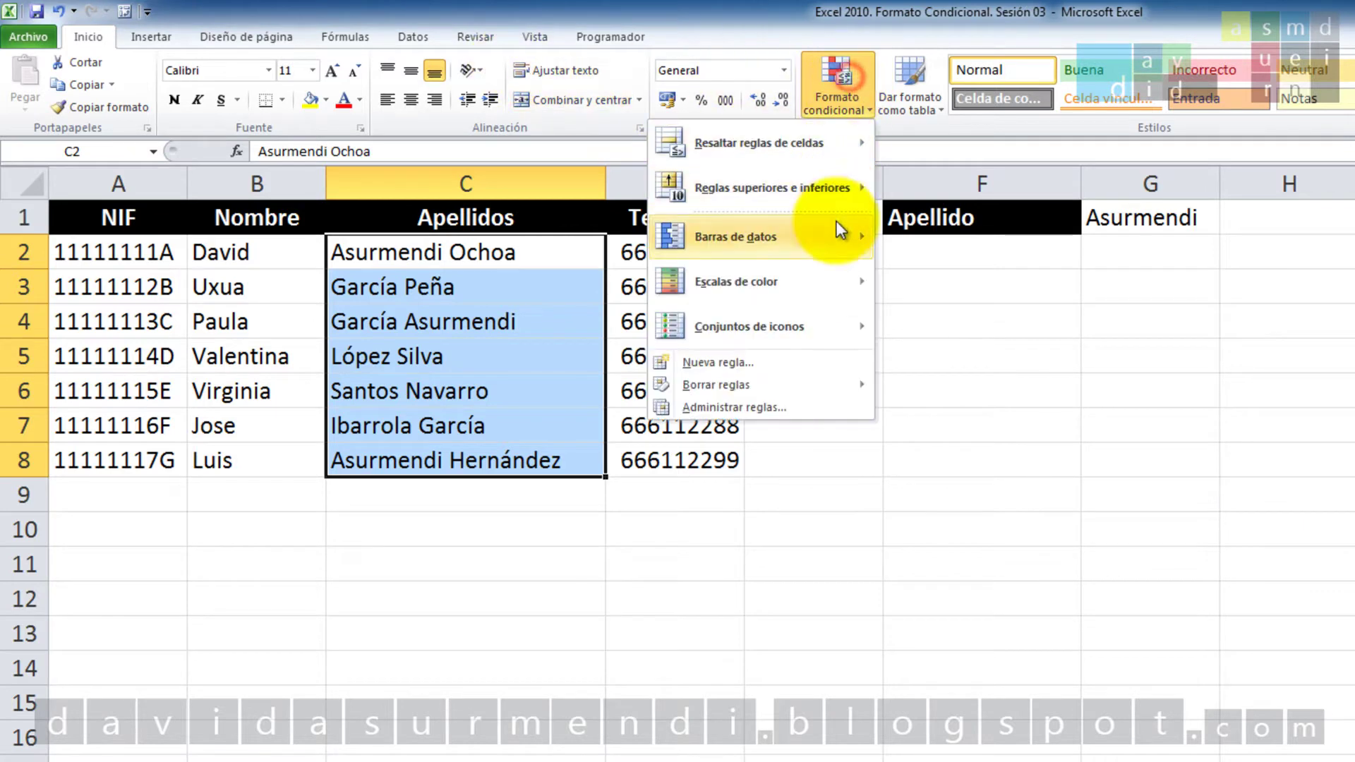
pyautogui.click(839, 141)
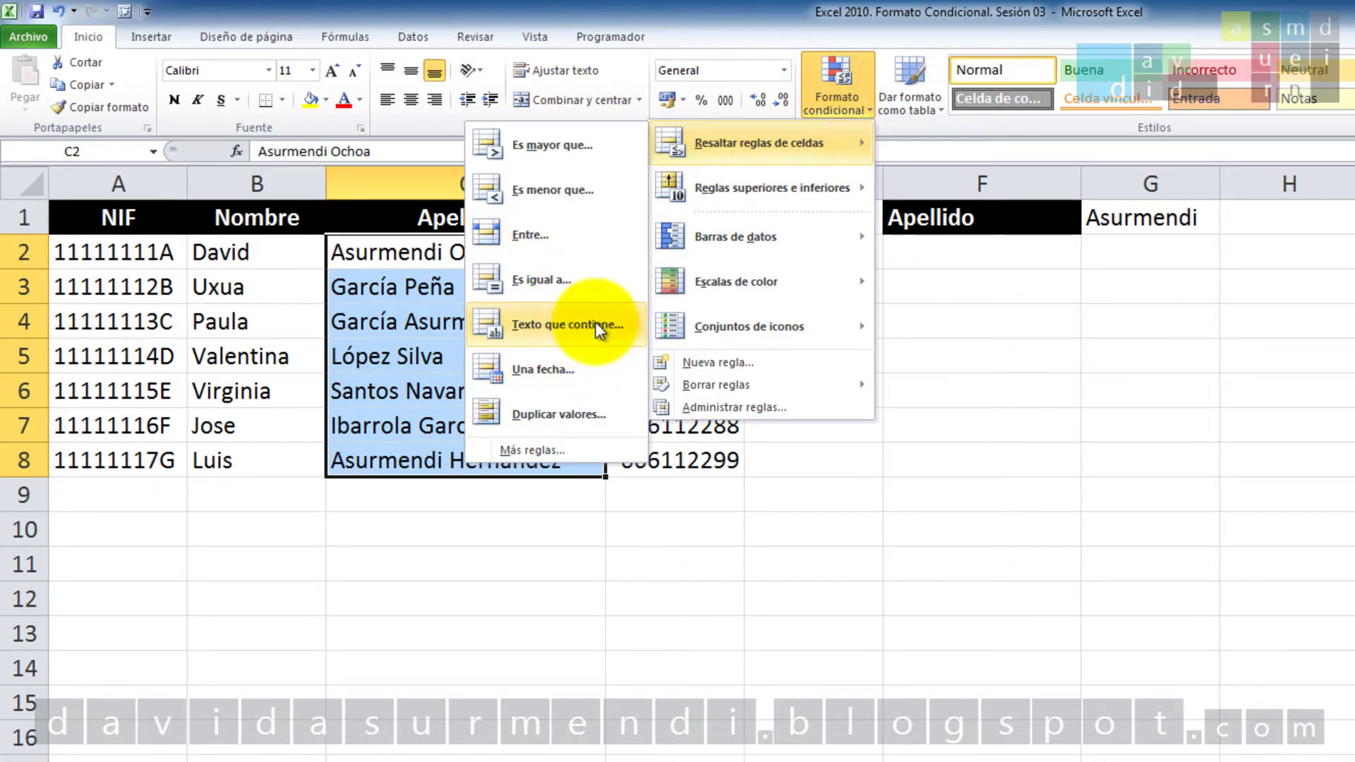
pyautogui.click(599, 448)
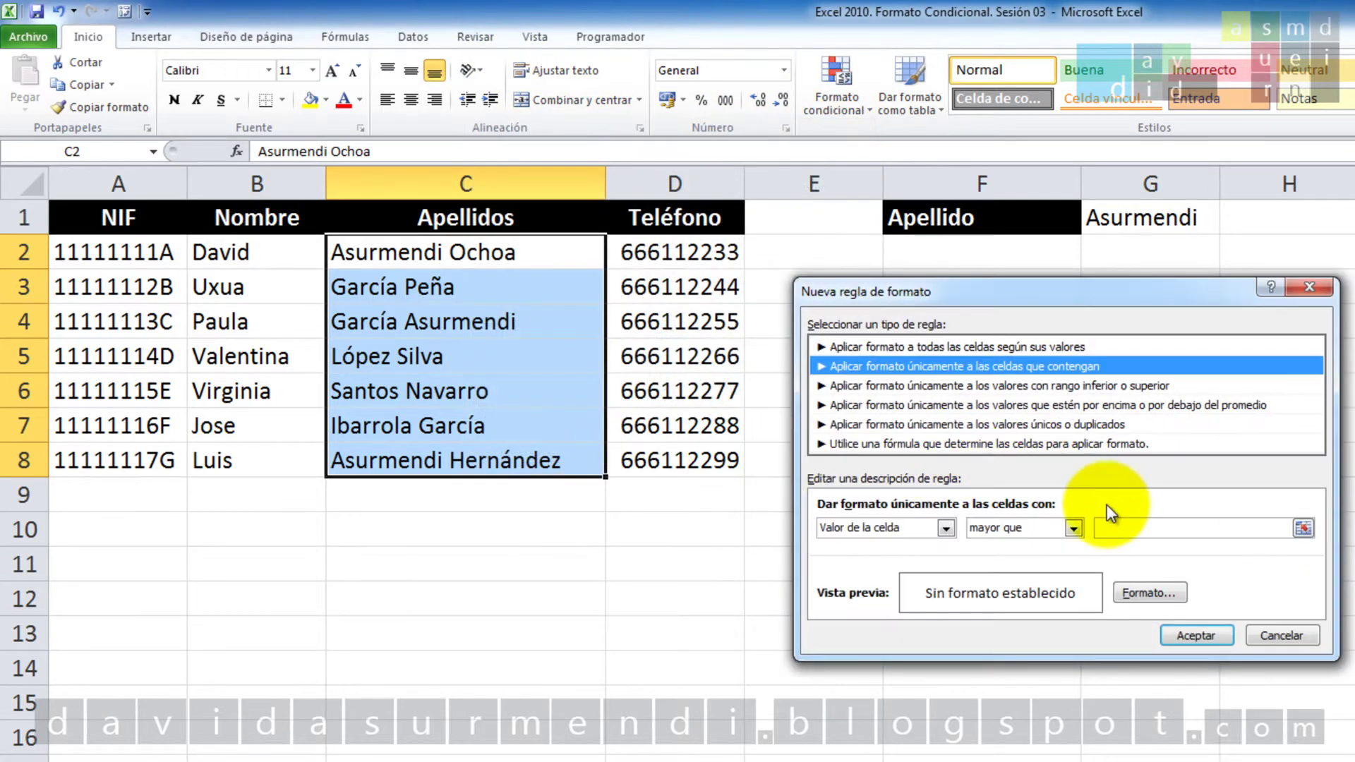
pyautogui.click(945, 529)
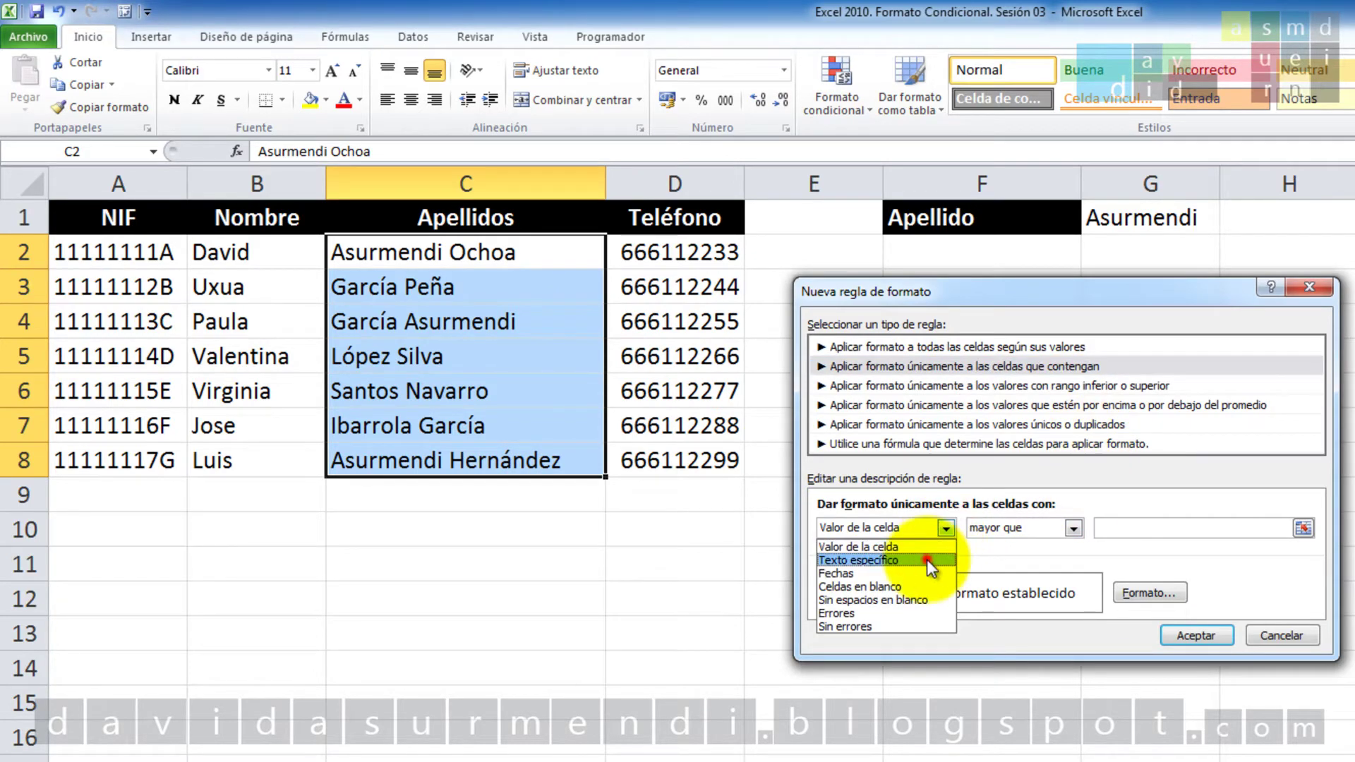
pyautogui.click(926, 559)
pyautogui.click(1073, 527)
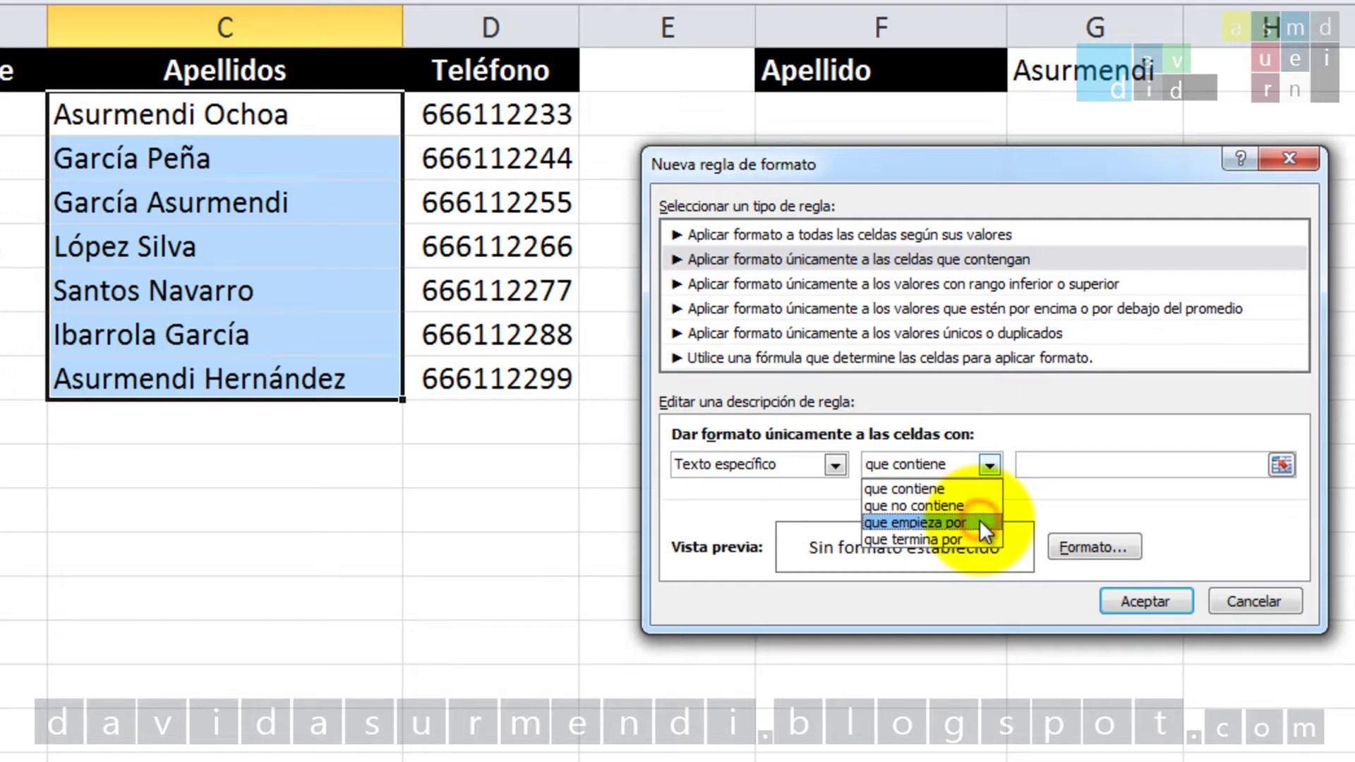
pyautogui.click(979, 523)
# Use =G$1 as the comparison value with a light green fill, and create the rule
pyautogui.click(1055, 466)
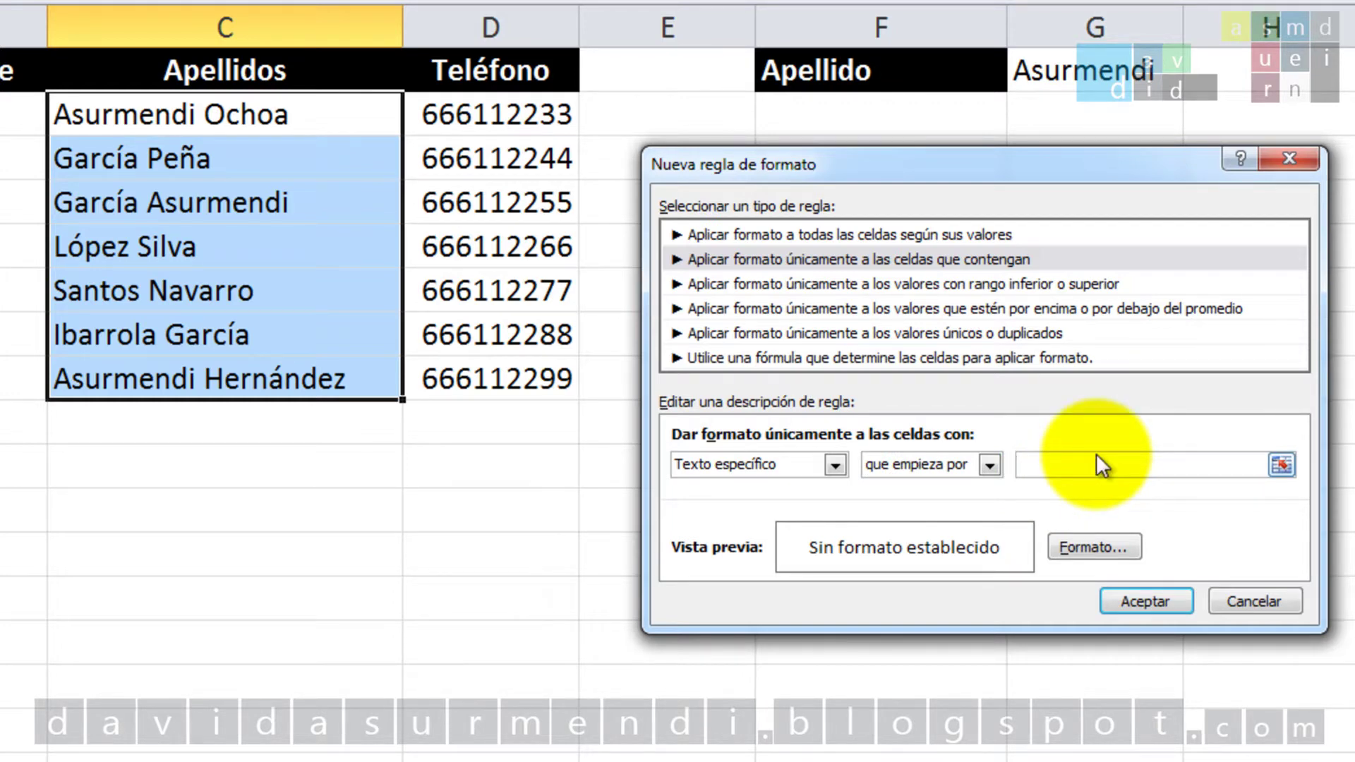
pyautogui.click(1095, 72)
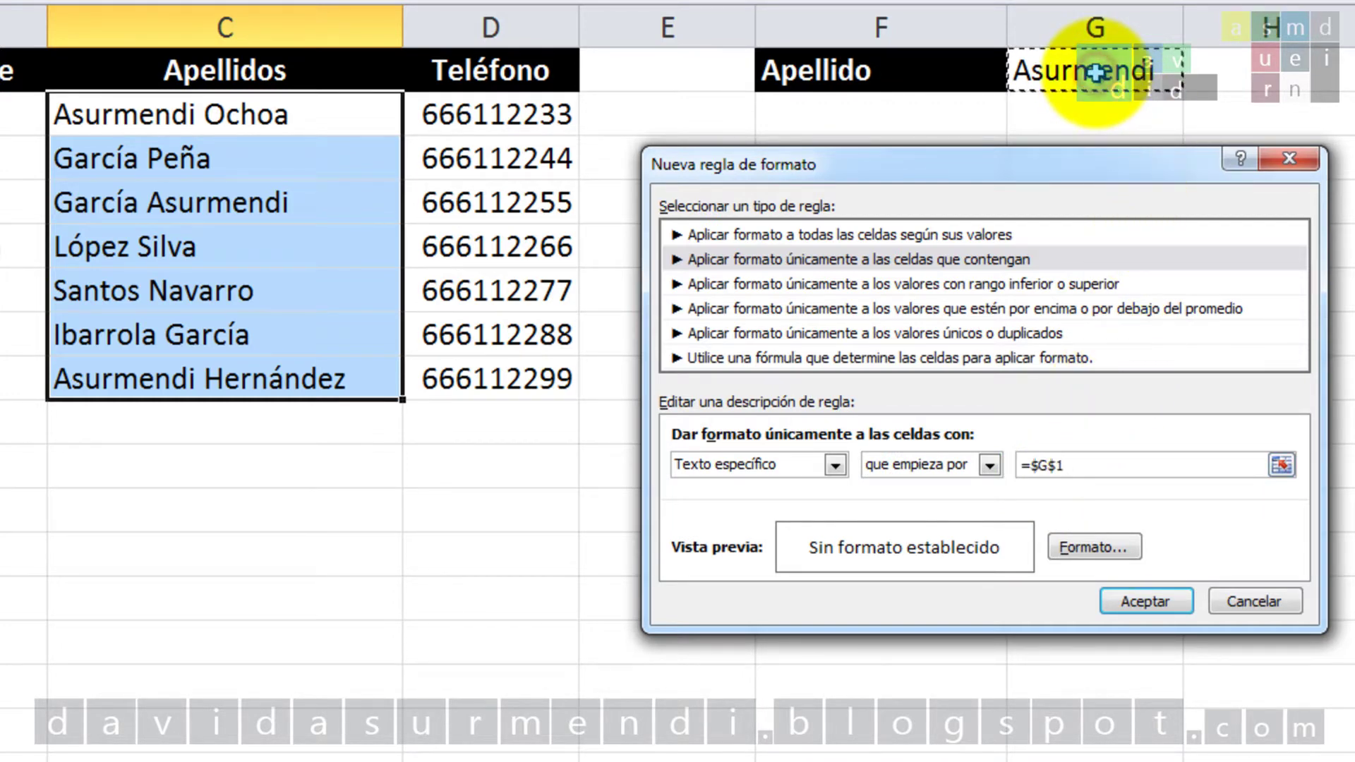
pyautogui.click(1046, 463)
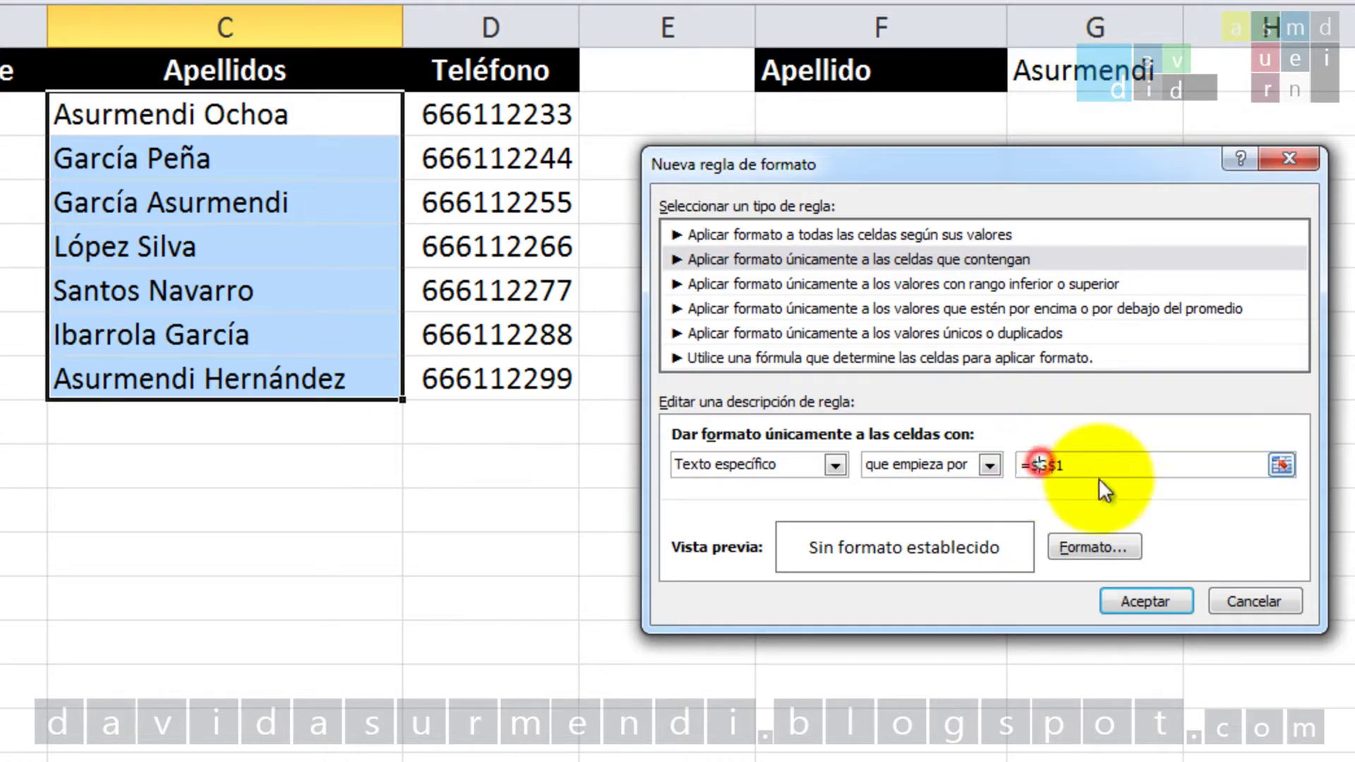
pyautogui.press('BackSpace')
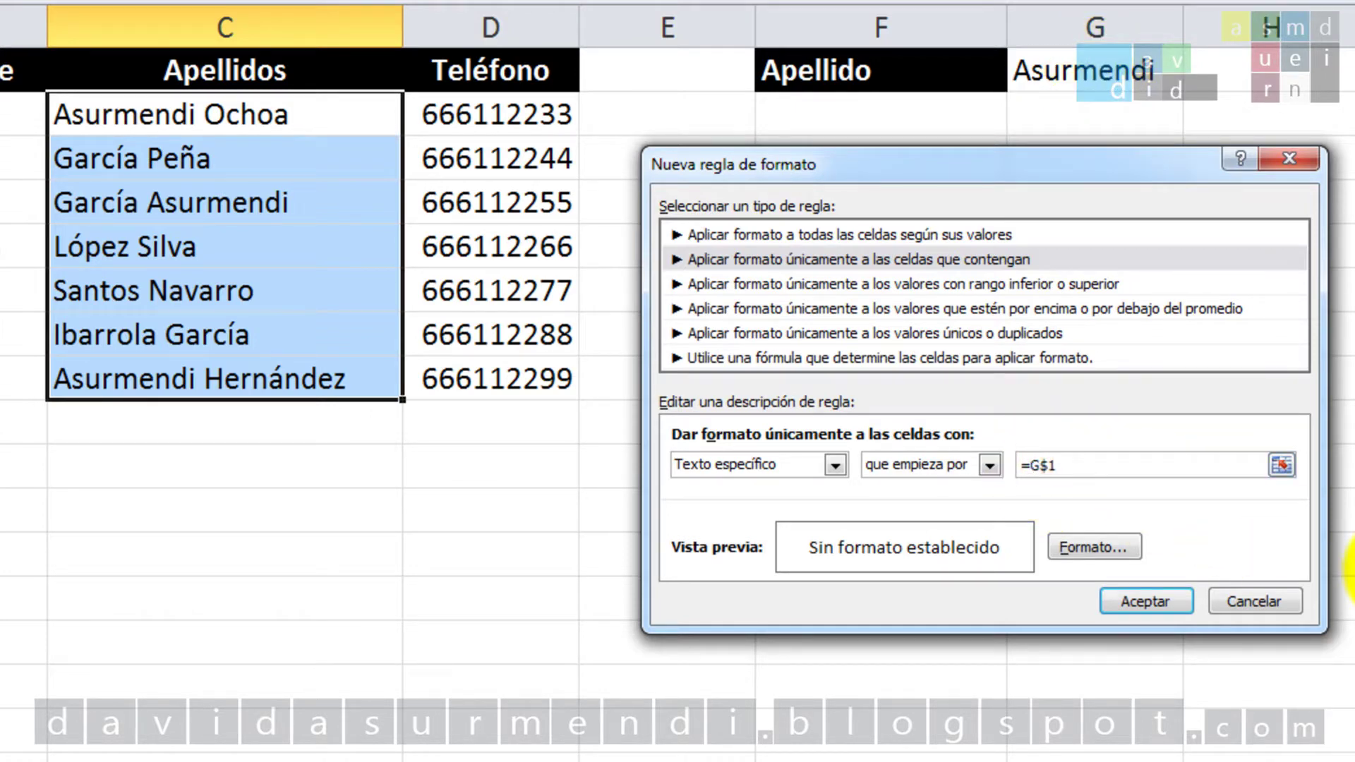
pyautogui.click(1090, 548)
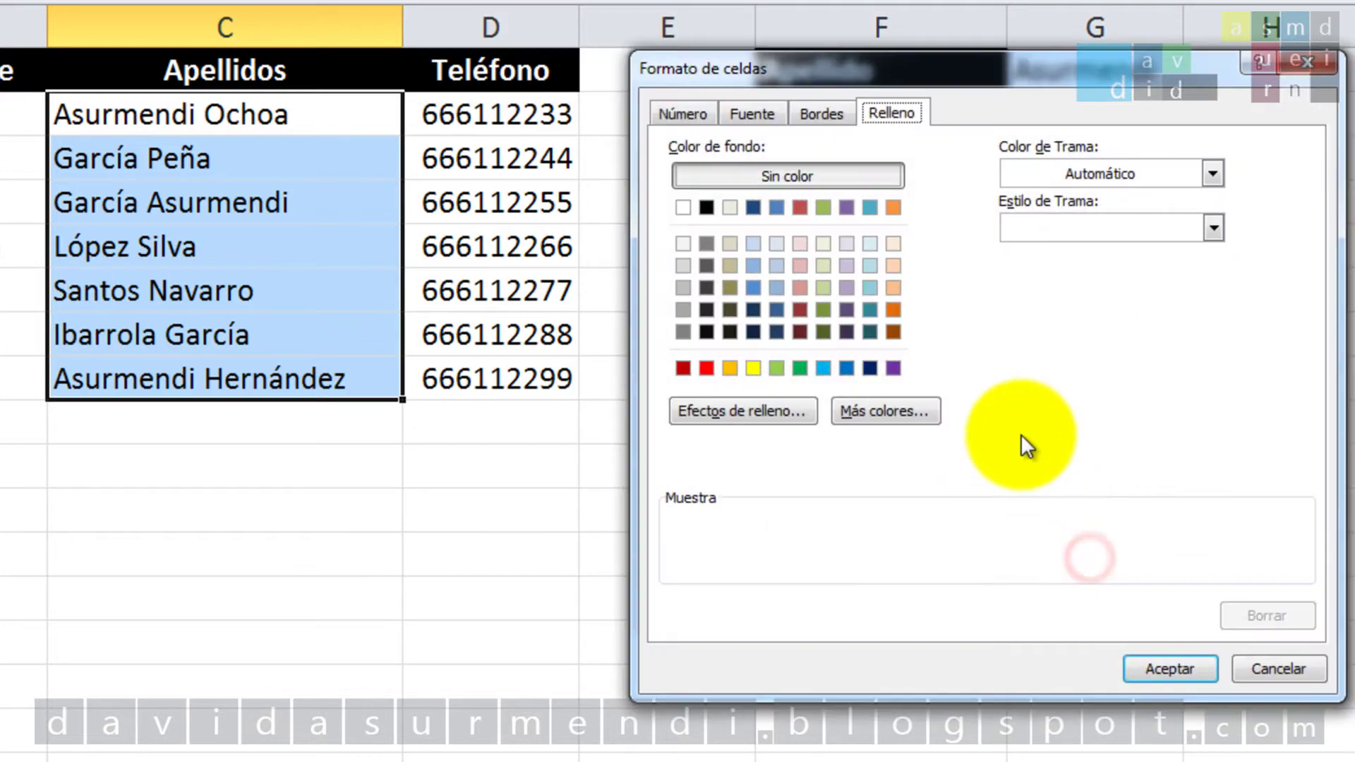
pyautogui.click(820, 290)
pyautogui.click(1158, 663)
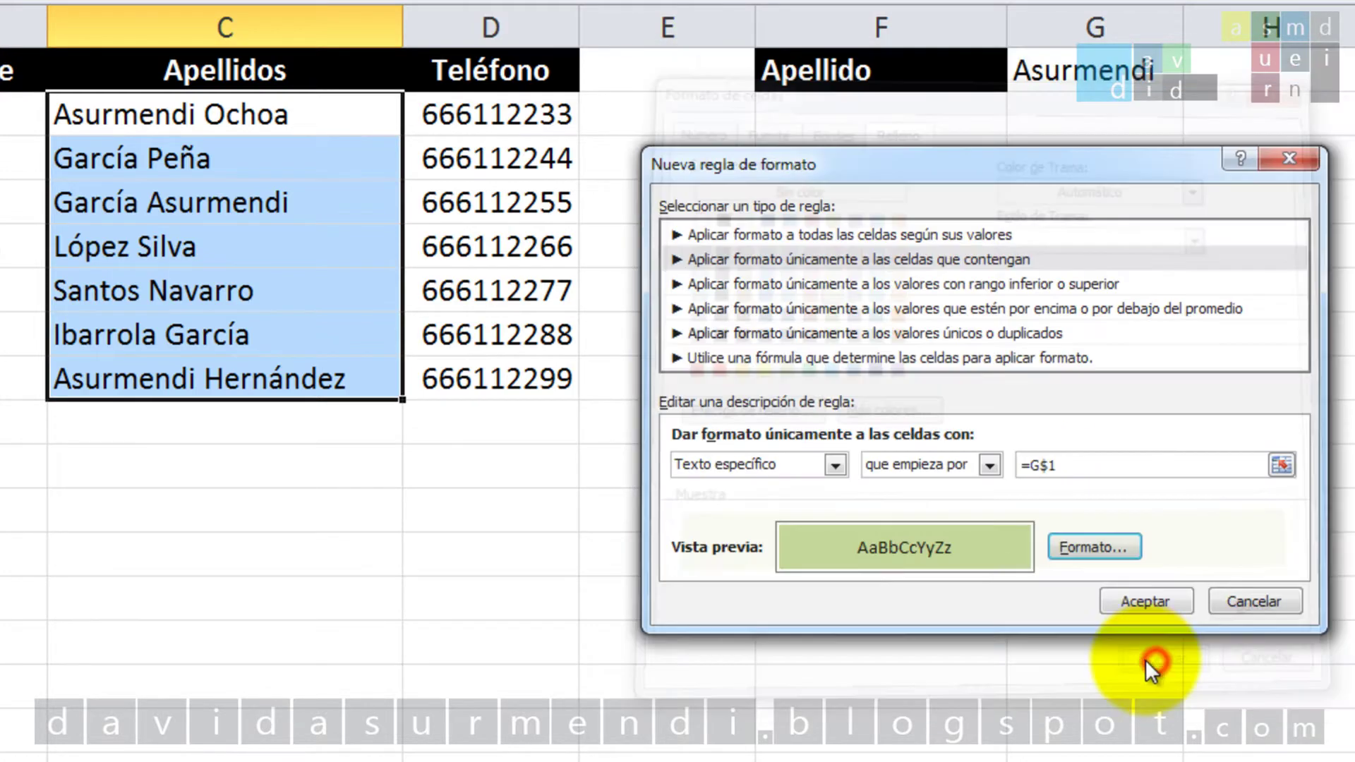
pyautogui.click(1155, 598)
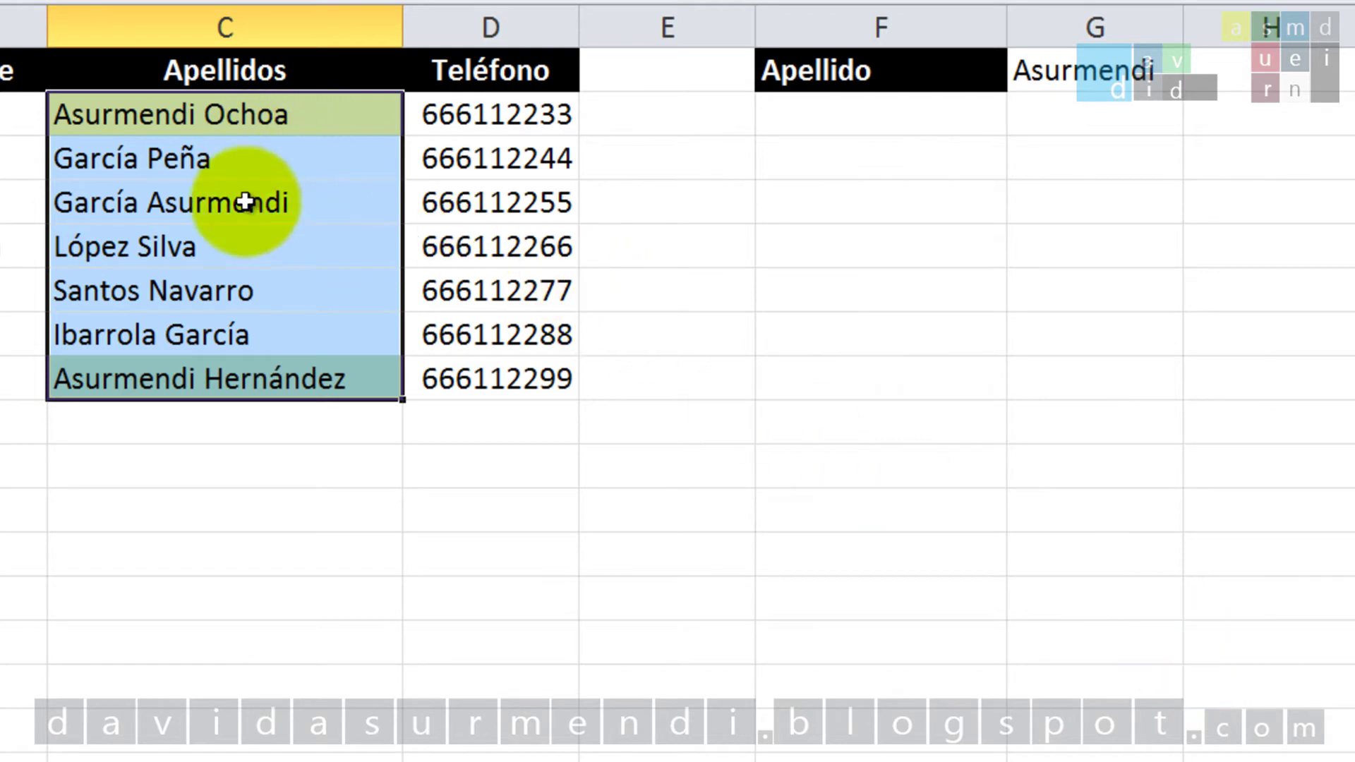
# Deselect the range and check which Apellidos rows are highlighted
pyautogui.click(268, 151)
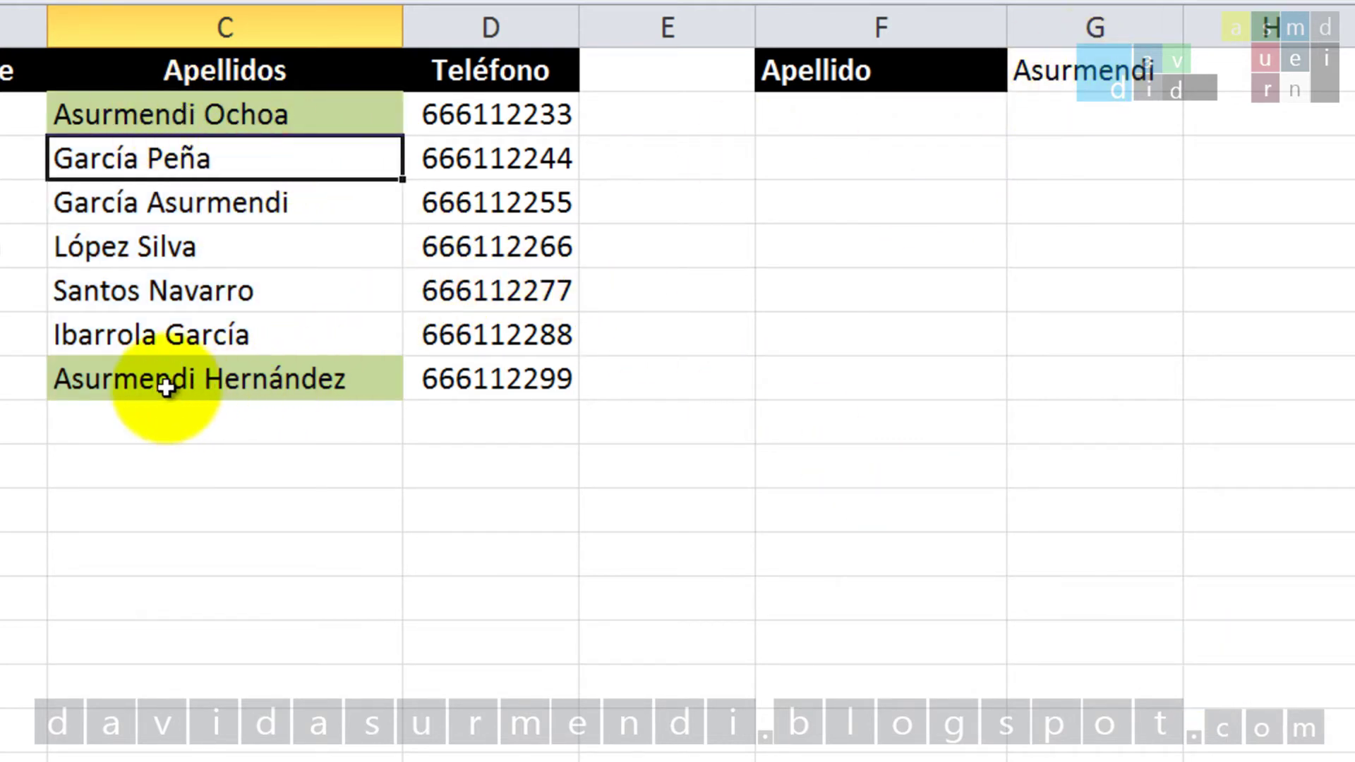
pyautogui.click(138, 123)
pyautogui.click(147, 386)
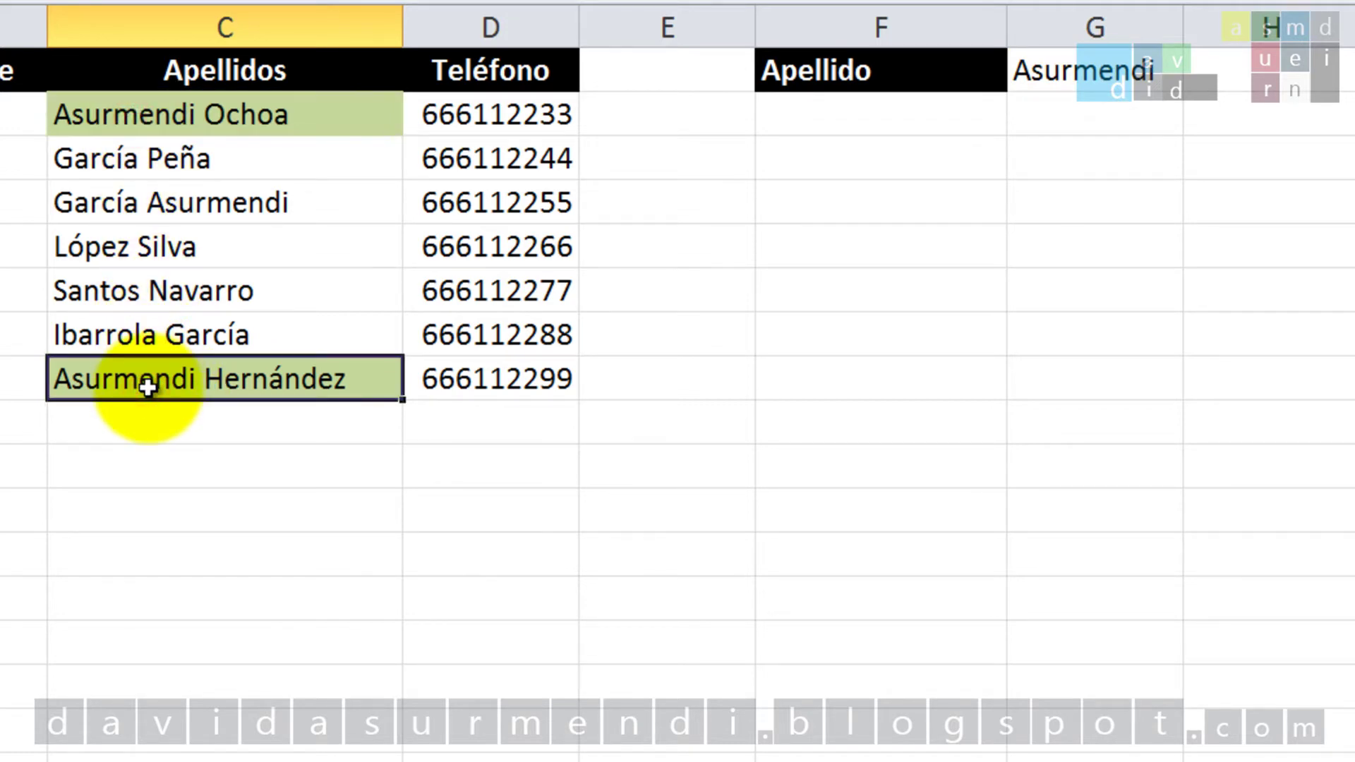
pyautogui.click(280, 211)
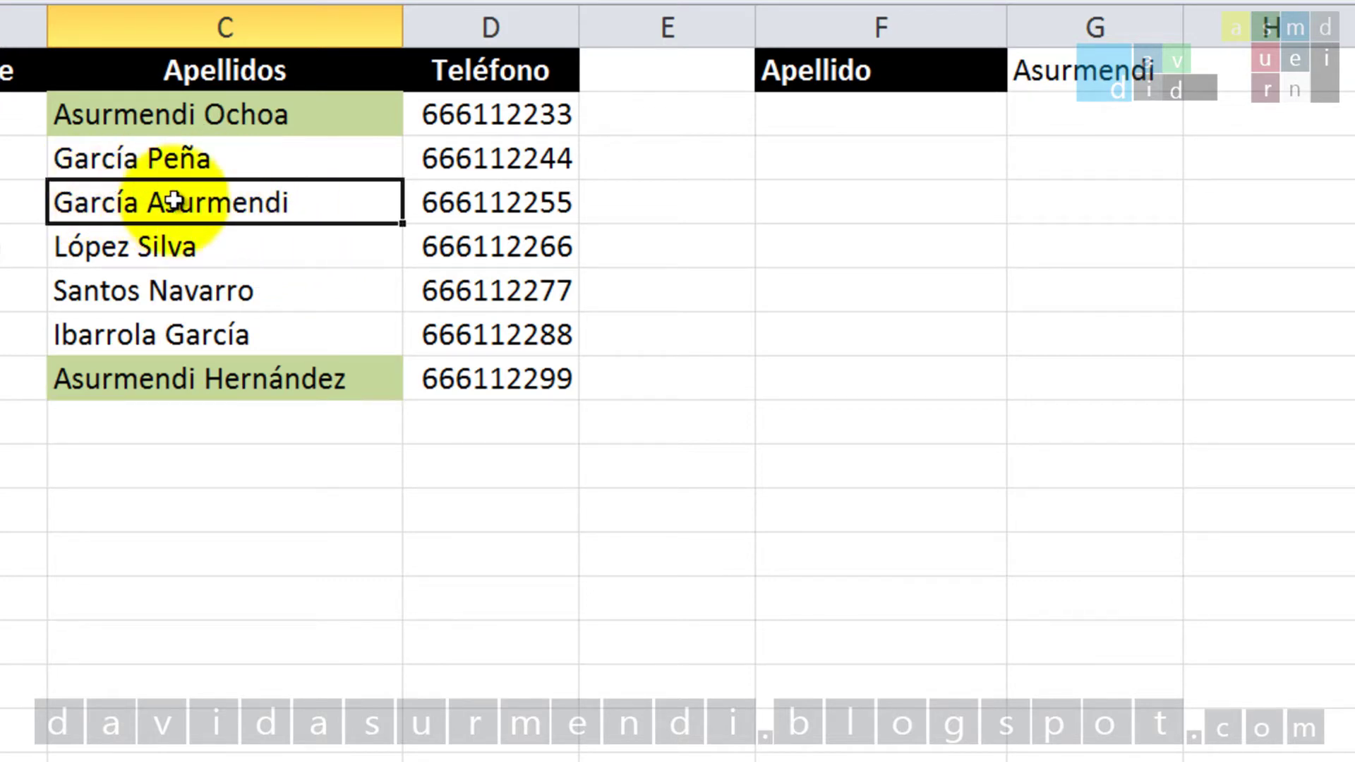
# Enter García as the surname in G1
pyautogui.click(1036, 68)
pyautogui.write('Gar')
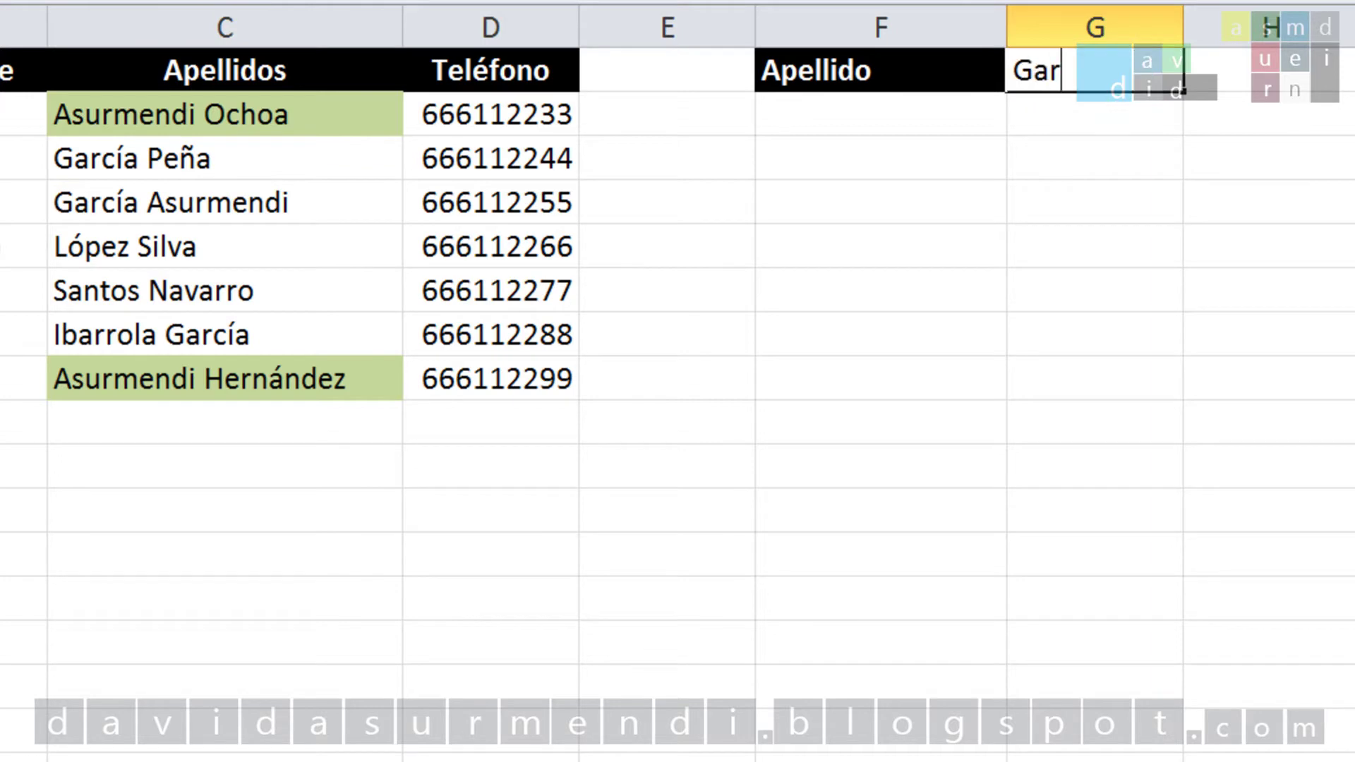
pyautogui.write('cía')
pyautogui.press('Return')
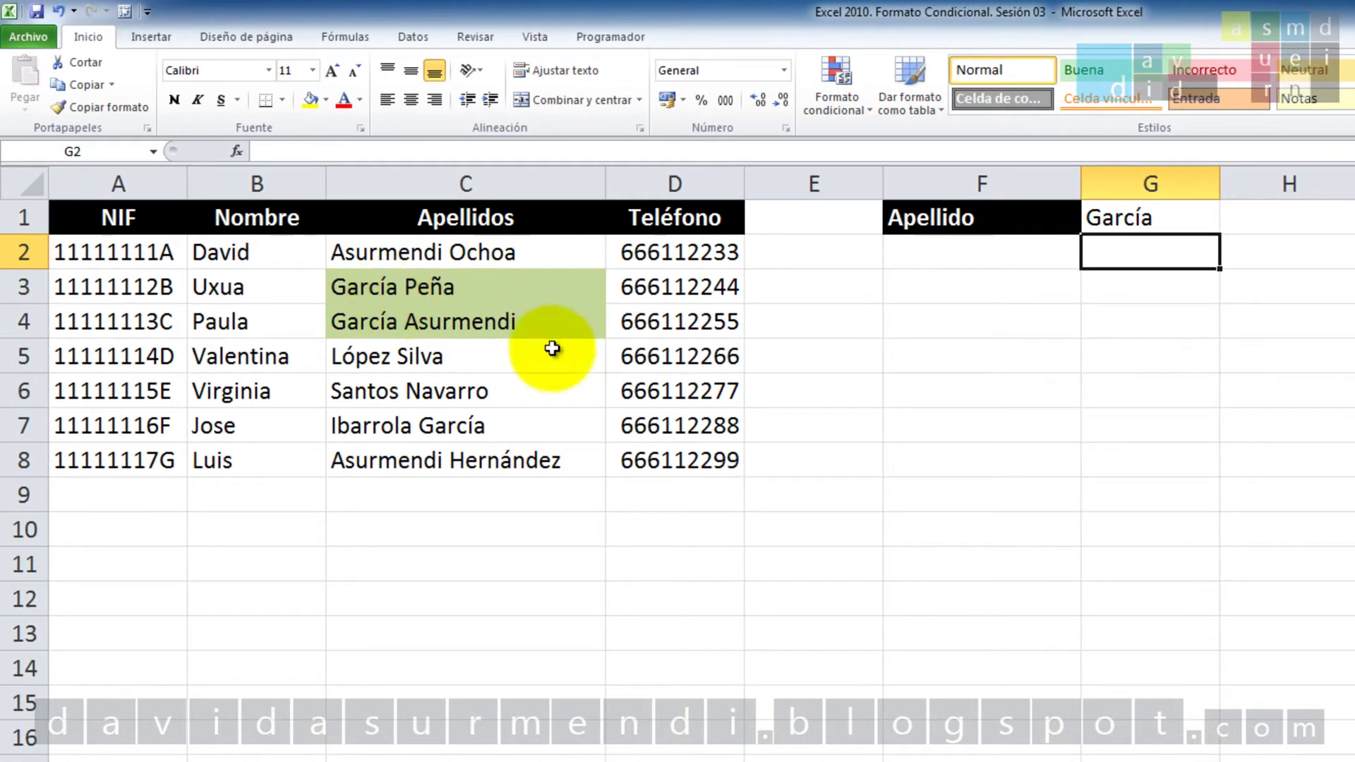
# Reselect the Apellidos range C2:C8
pyautogui.click(533, 255)
pyautogui.click(518, 427)
pyautogui.click(517, 454)
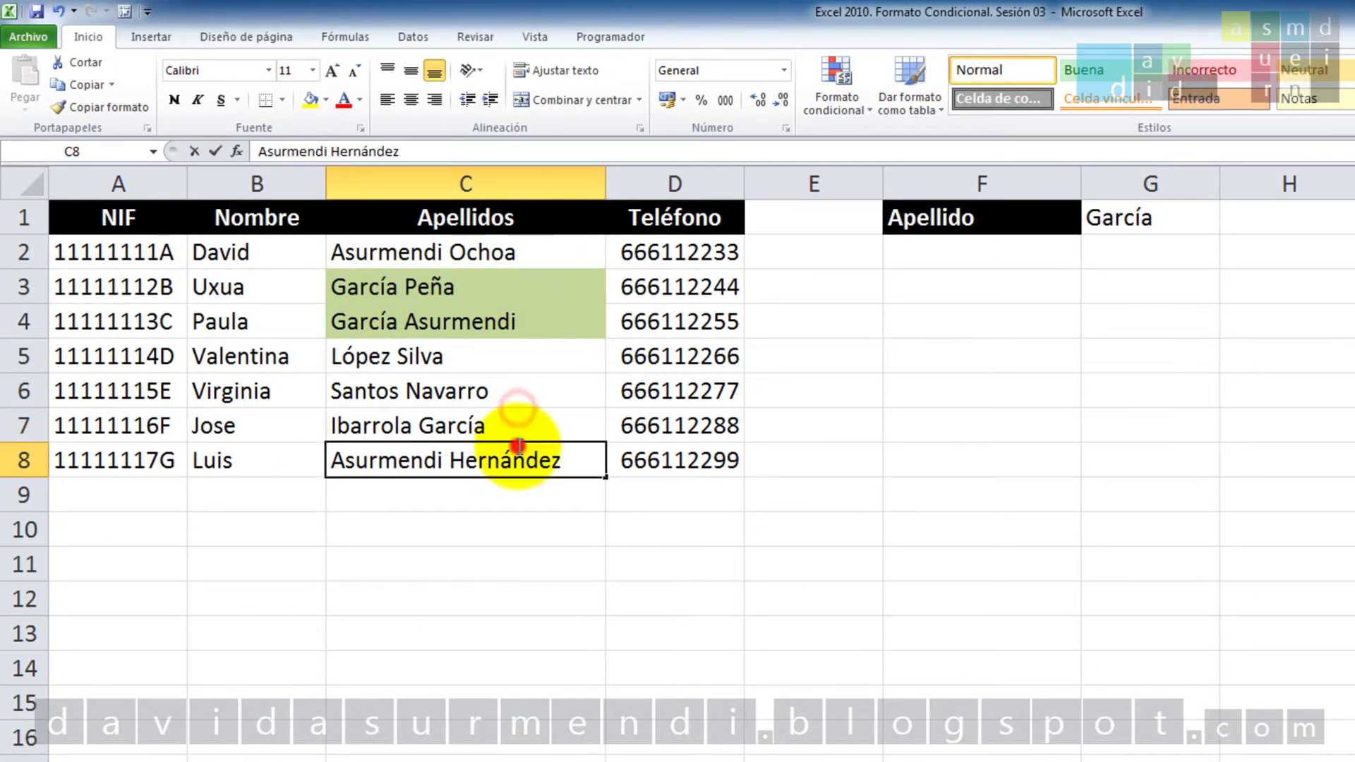
pyautogui.doubleClick(519, 455)
pyautogui.moveTo(530, 252)
pyautogui.mouseDown()
pyautogui.moveTo(533, 459)
pyautogui.moveTo(512, 252)
pyautogui.mouseUp()
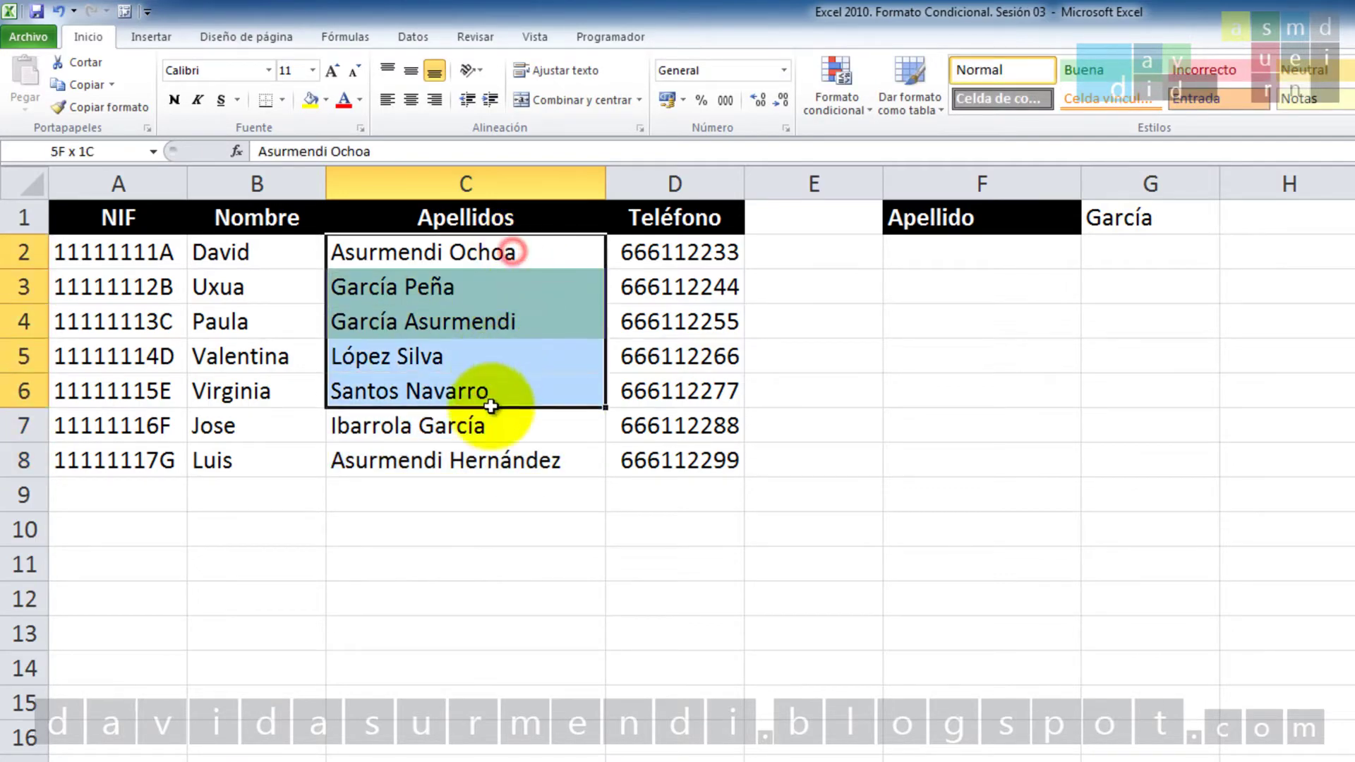
pyautogui.moveTo(513, 252); pyautogui.dragTo(494, 462)
# In the rules manager, change the rule from 'que empieza por' to 'que termina por' G1 and apply it
pyautogui.click(854, 108)
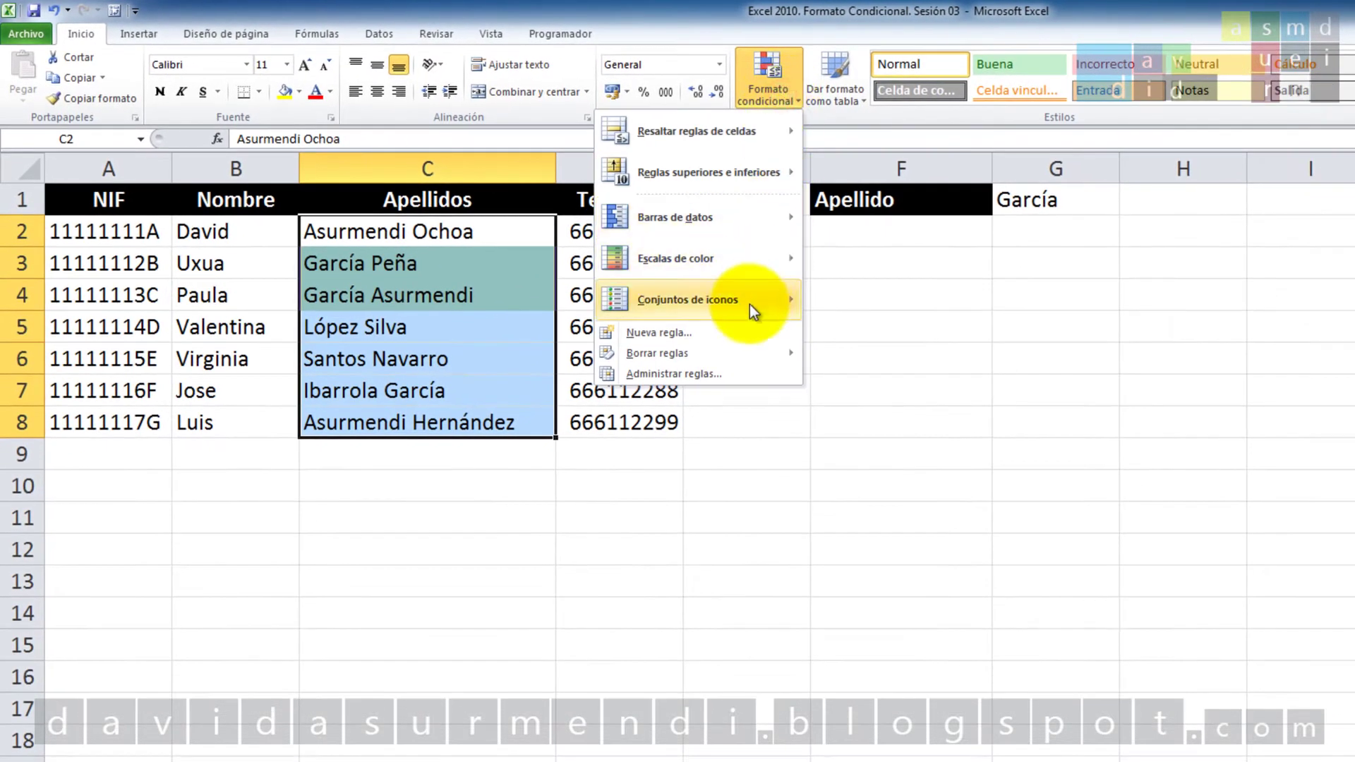
pyautogui.click(742, 373)
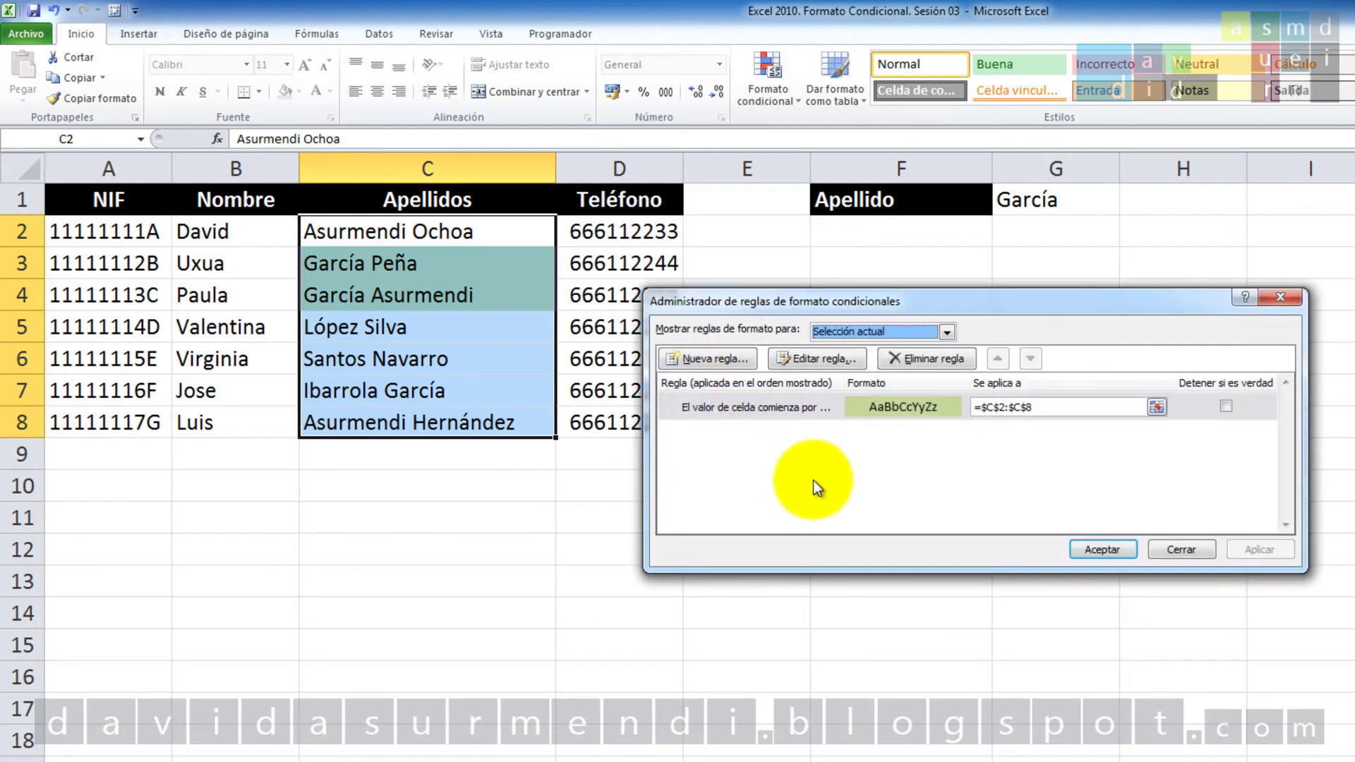
pyautogui.doubleClick(800, 407)
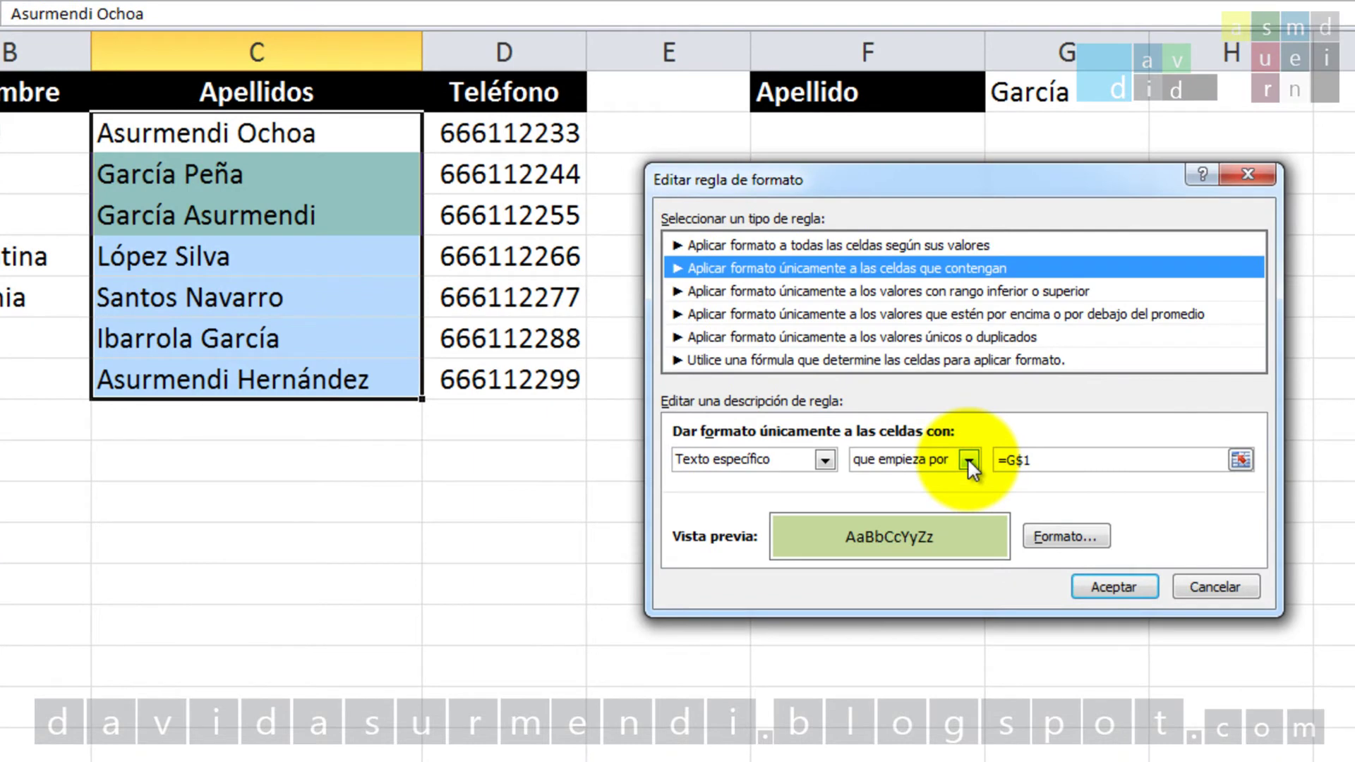
pyautogui.click(968, 459)
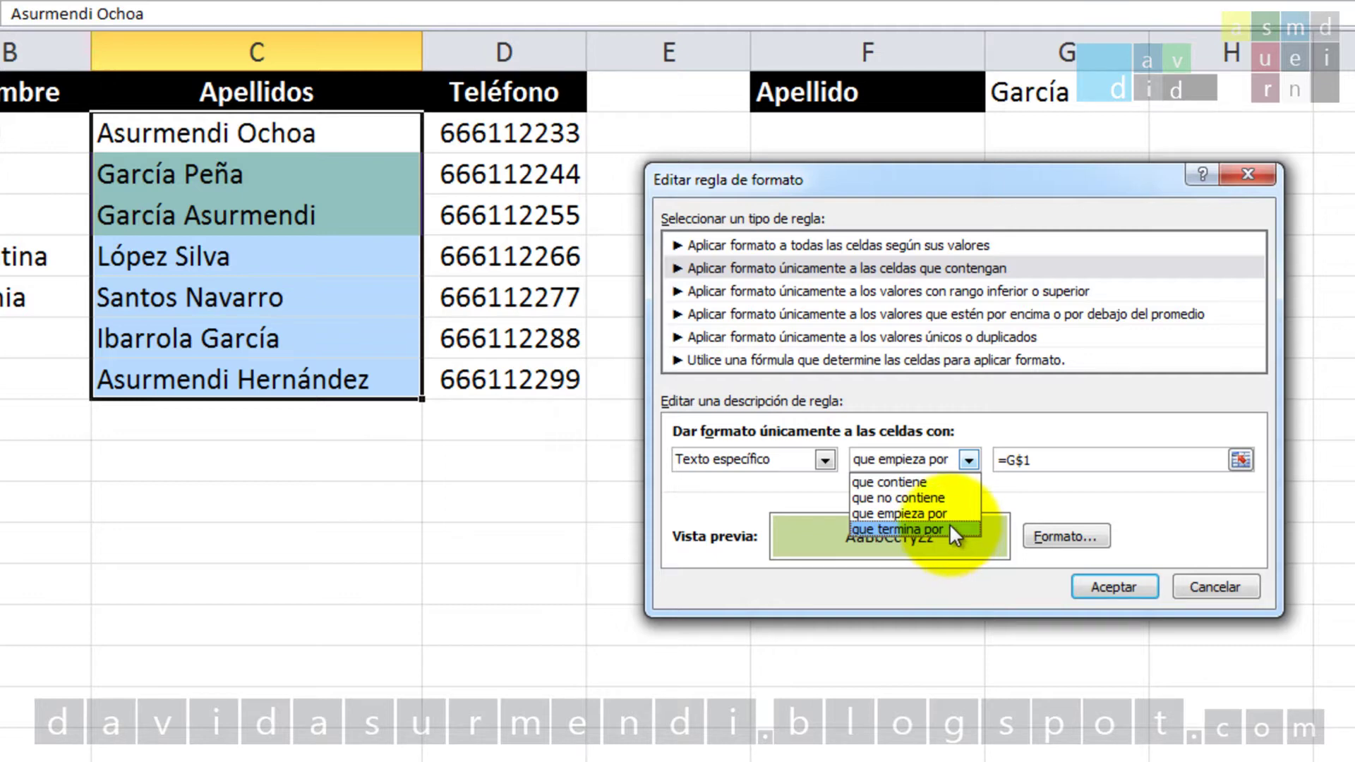
pyautogui.click(947, 523)
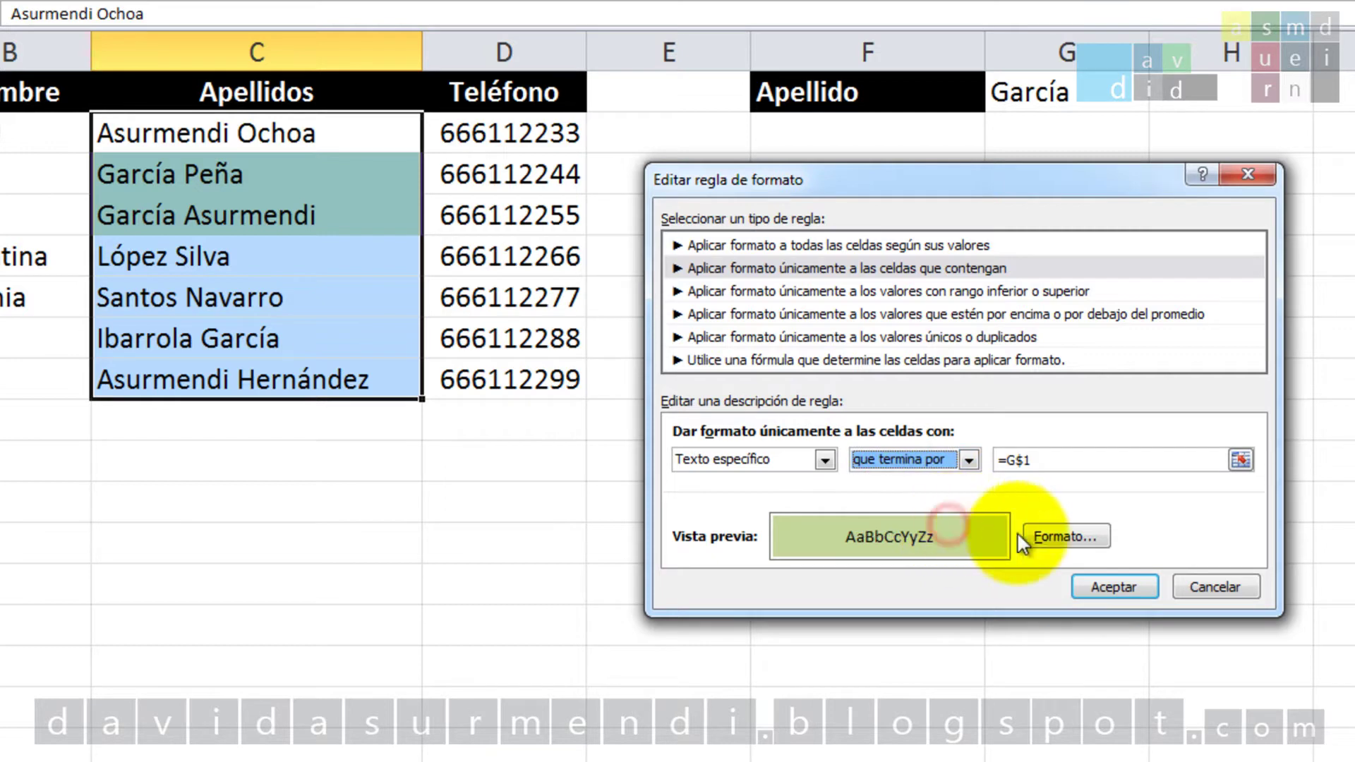
pyautogui.click(1127, 582)
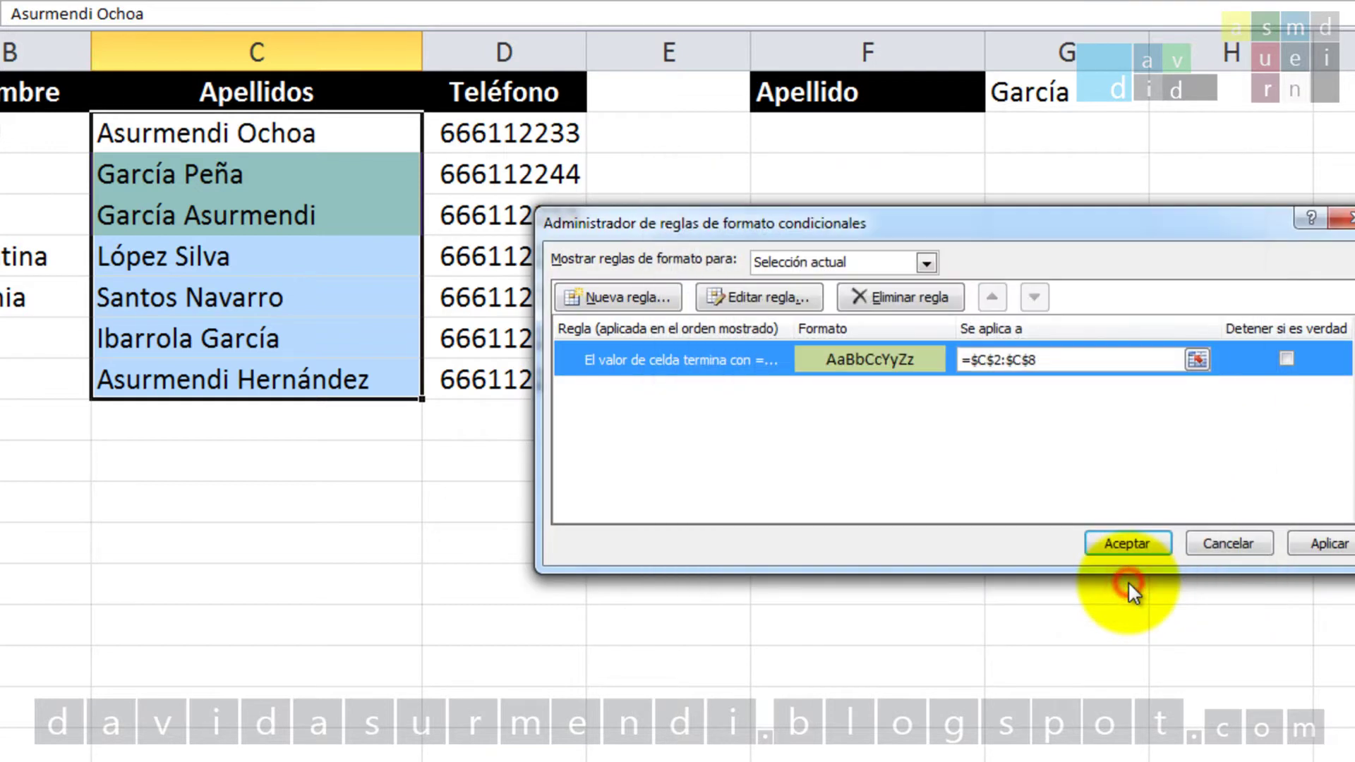
pyautogui.click(1129, 543)
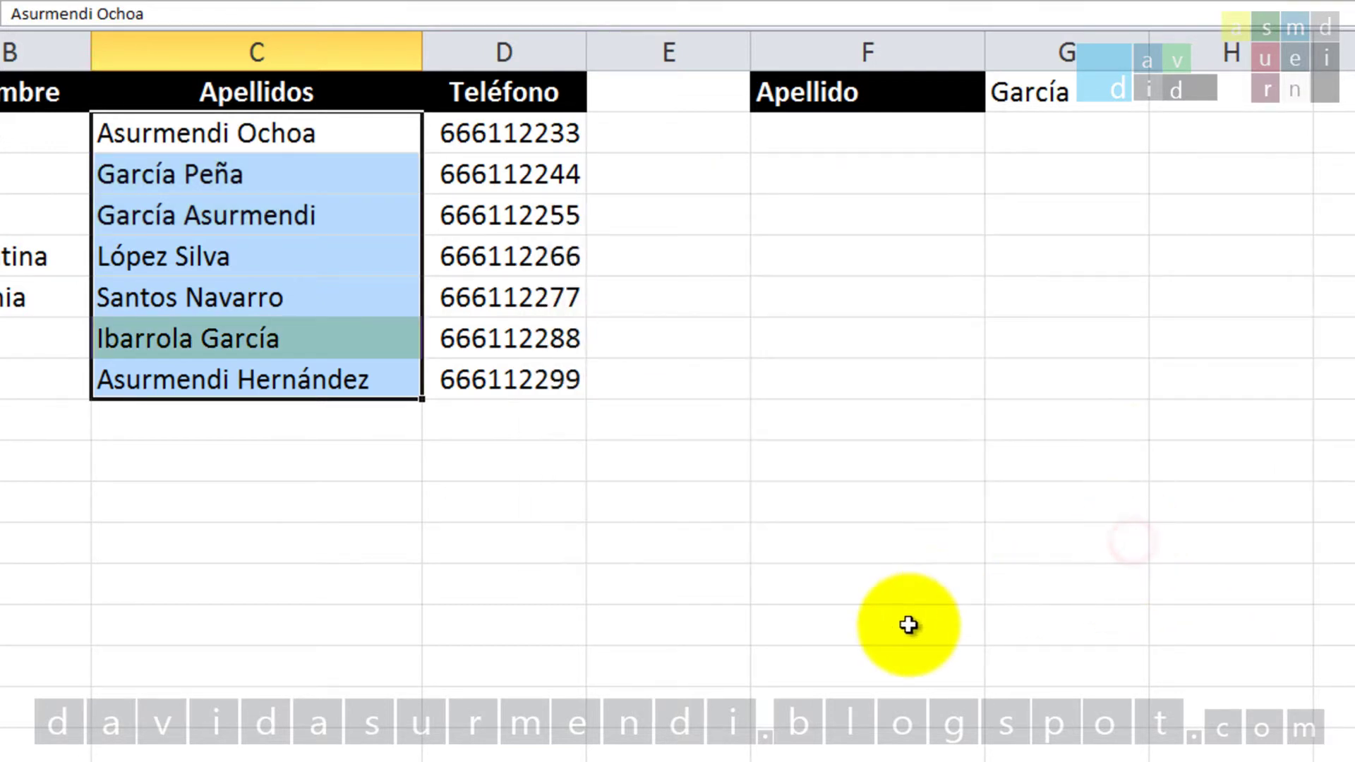
pyautogui.click(908, 625)
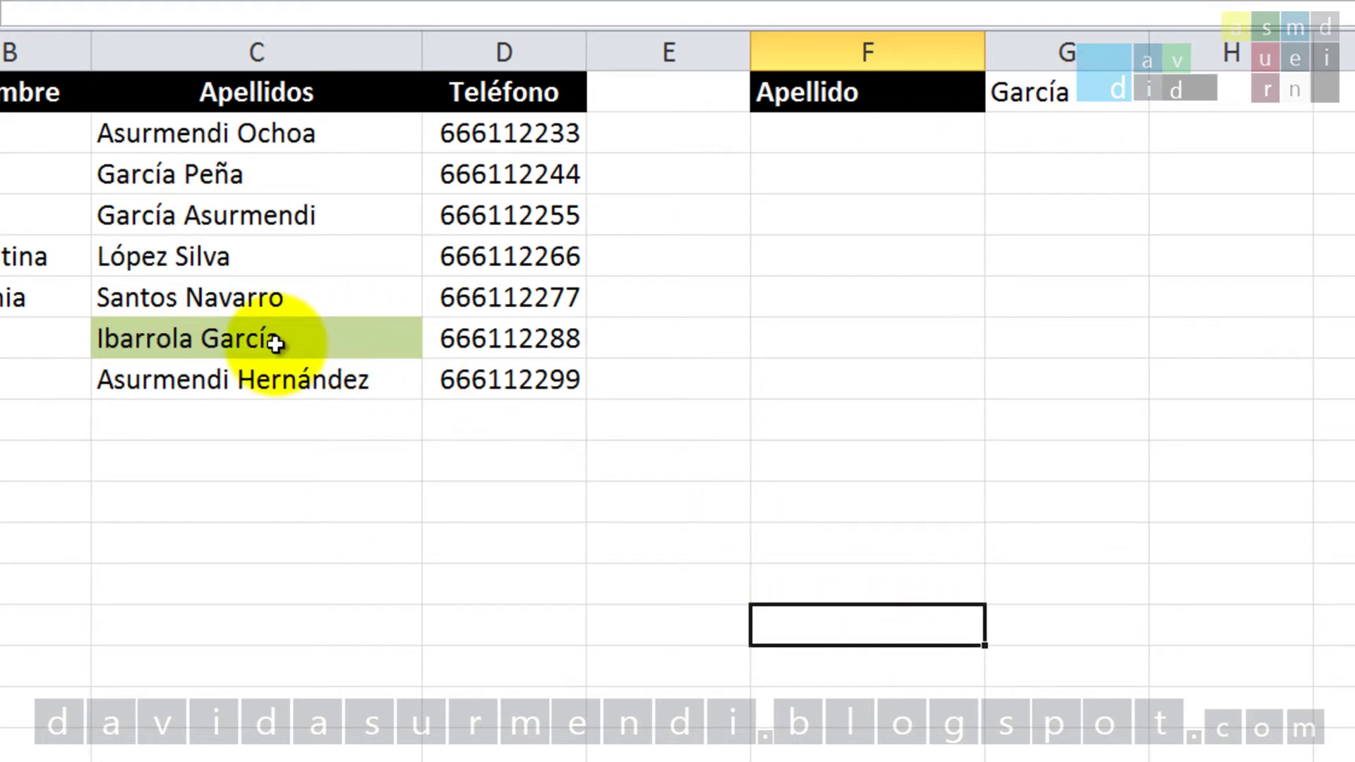
# Type Asurmendi into cell G1
pyautogui.click(1040, 84)
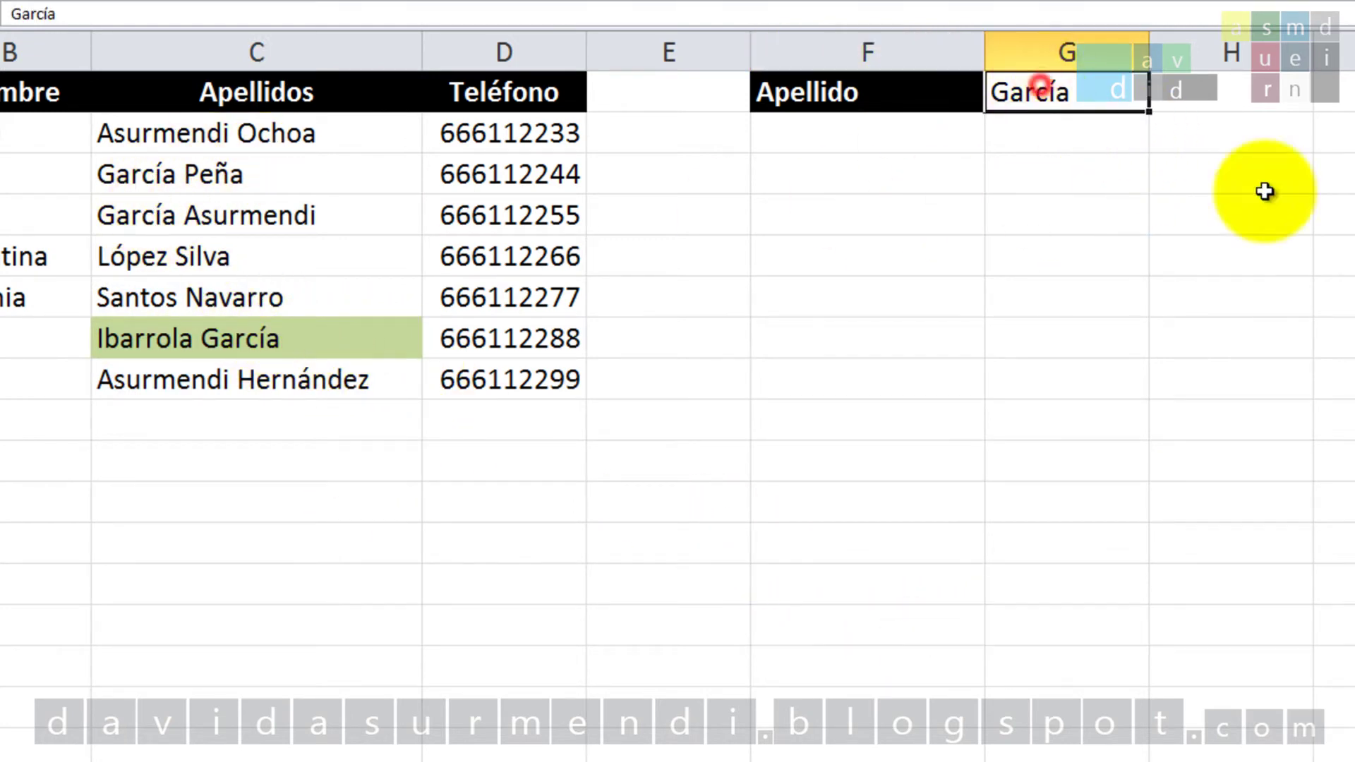
pyautogui.write('Asurme')
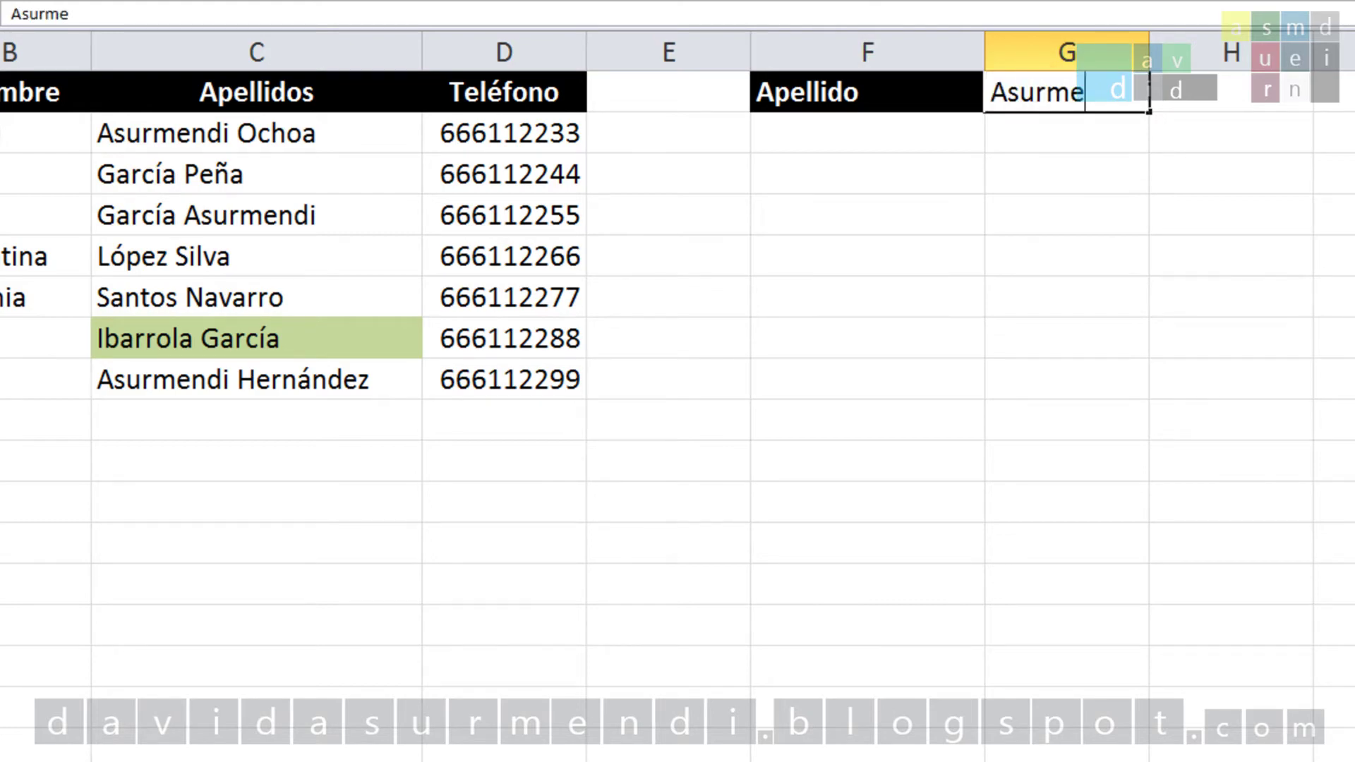
pyautogui.write('ndi')
pyautogui.press('Return')
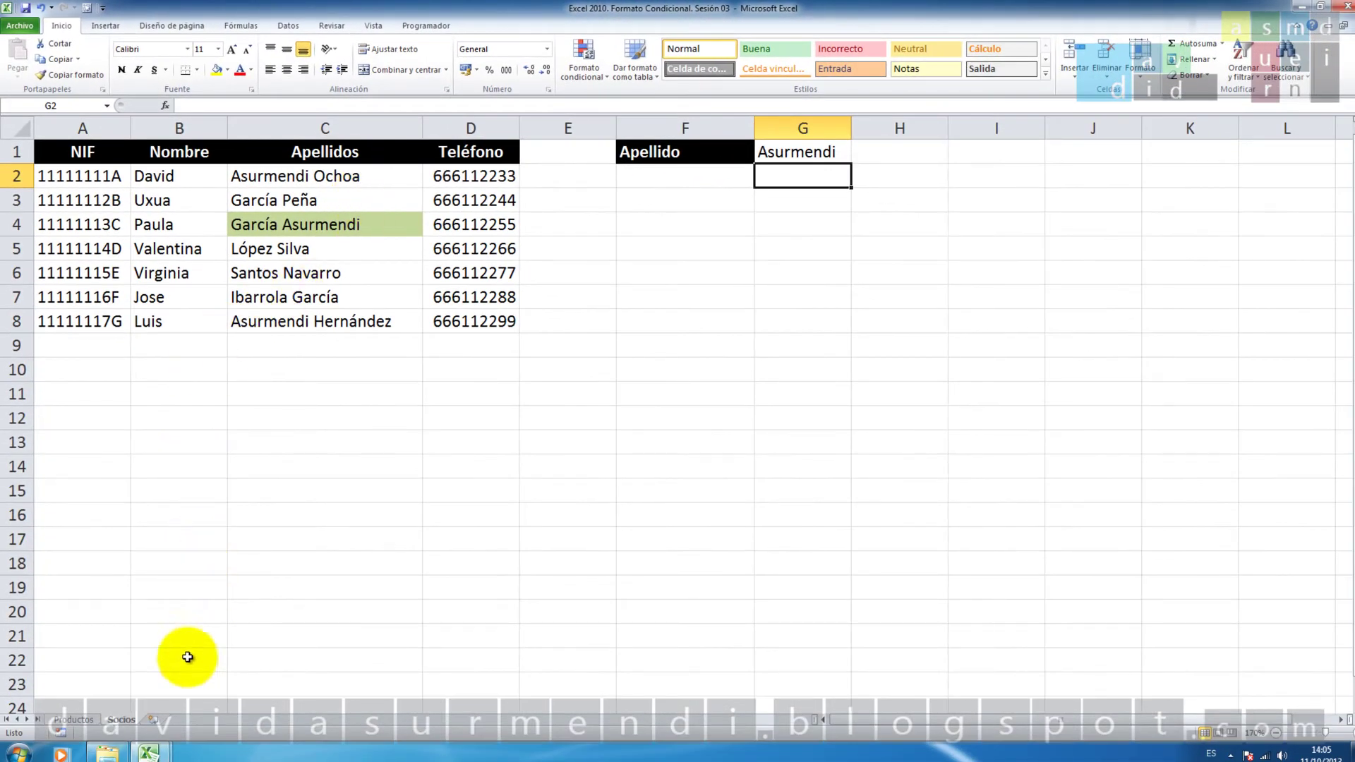
# Switch to the 'Finalizado' workbook and toggle the first-surname, second-surname and anywhere options
pyautogui.click(150, 752)
pyautogui.click(235, 696)
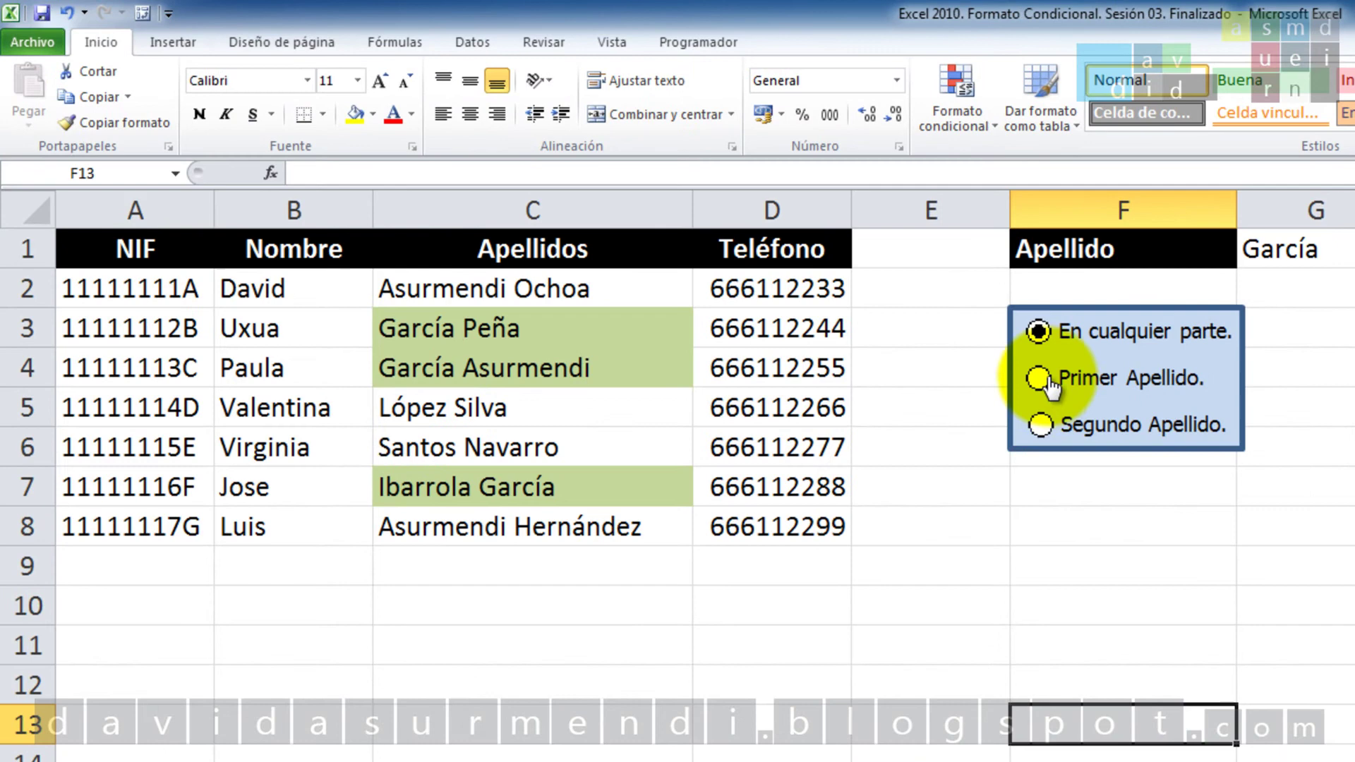
pyautogui.click(634, 231)
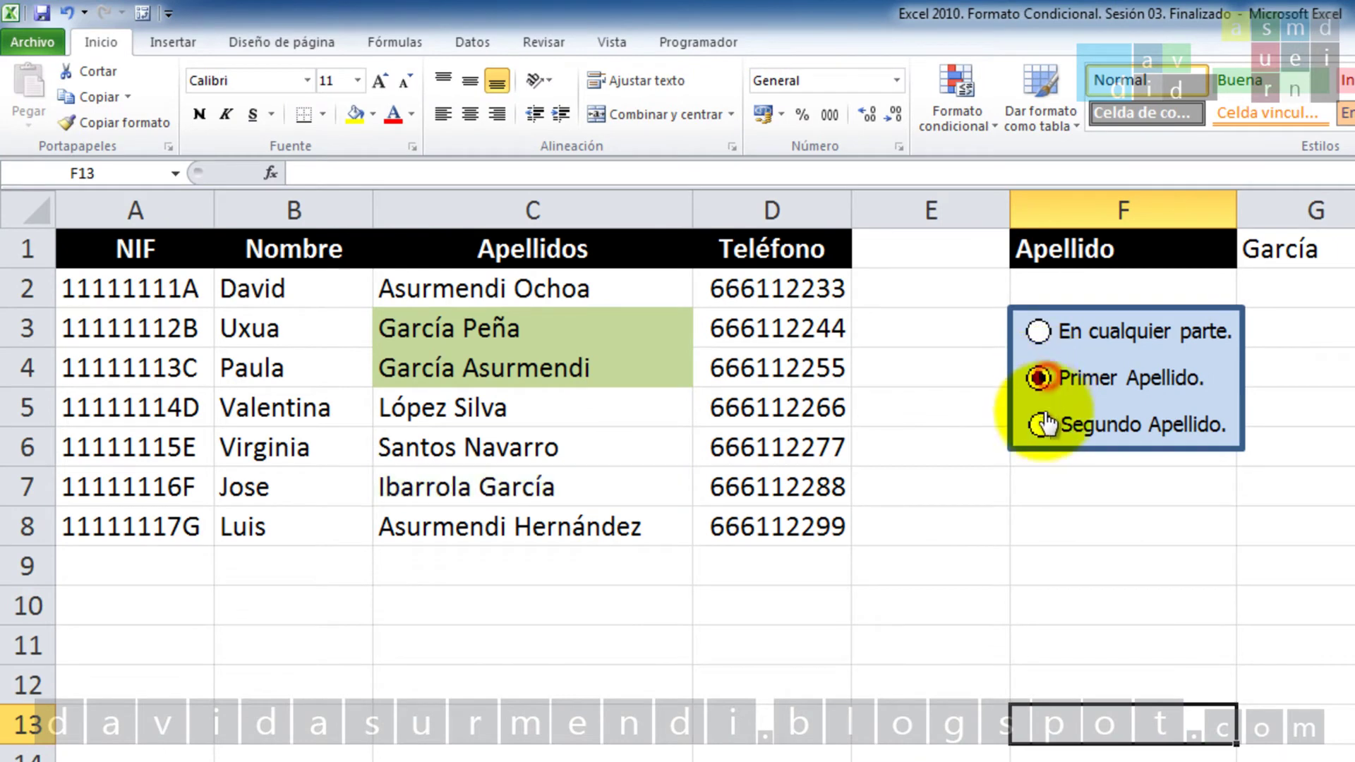
pyautogui.click(1042, 424)
pyautogui.click(1039, 331)
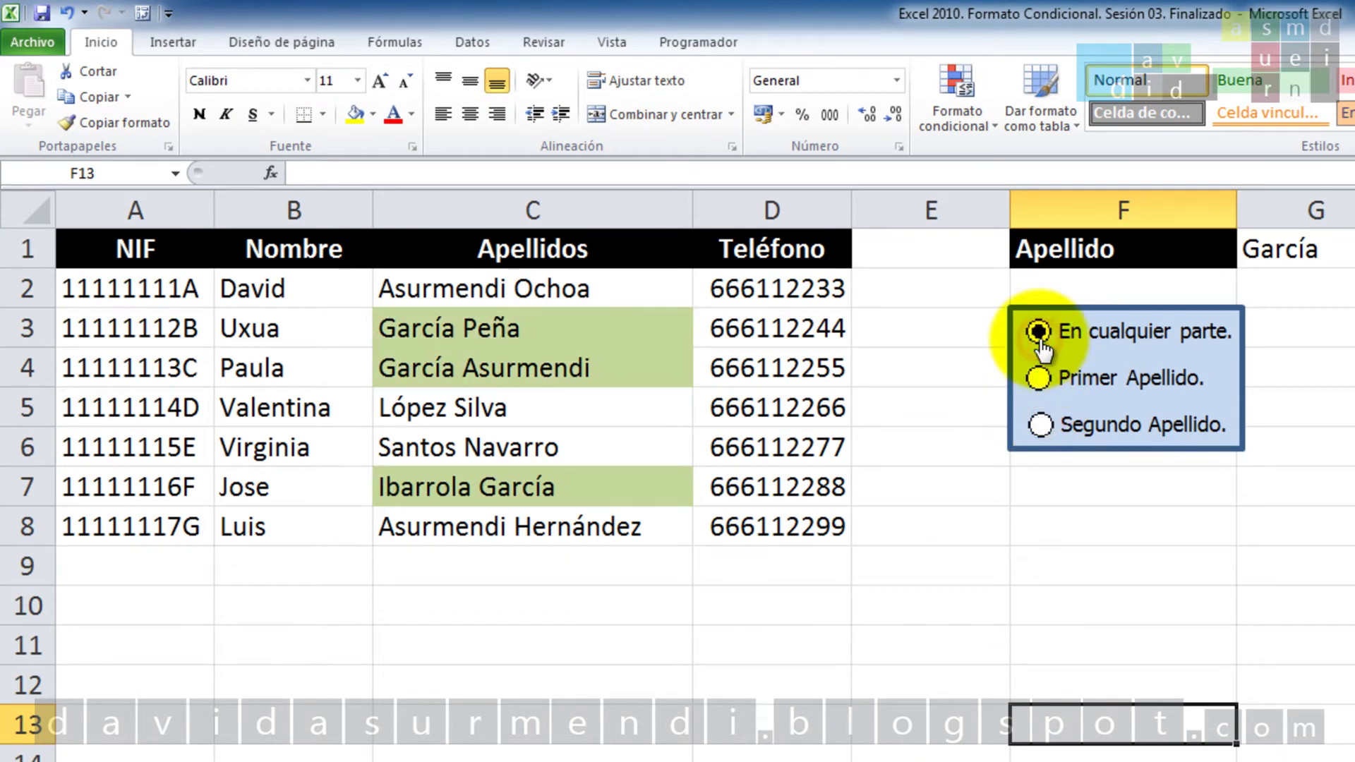
pyautogui.click(1039, 378)
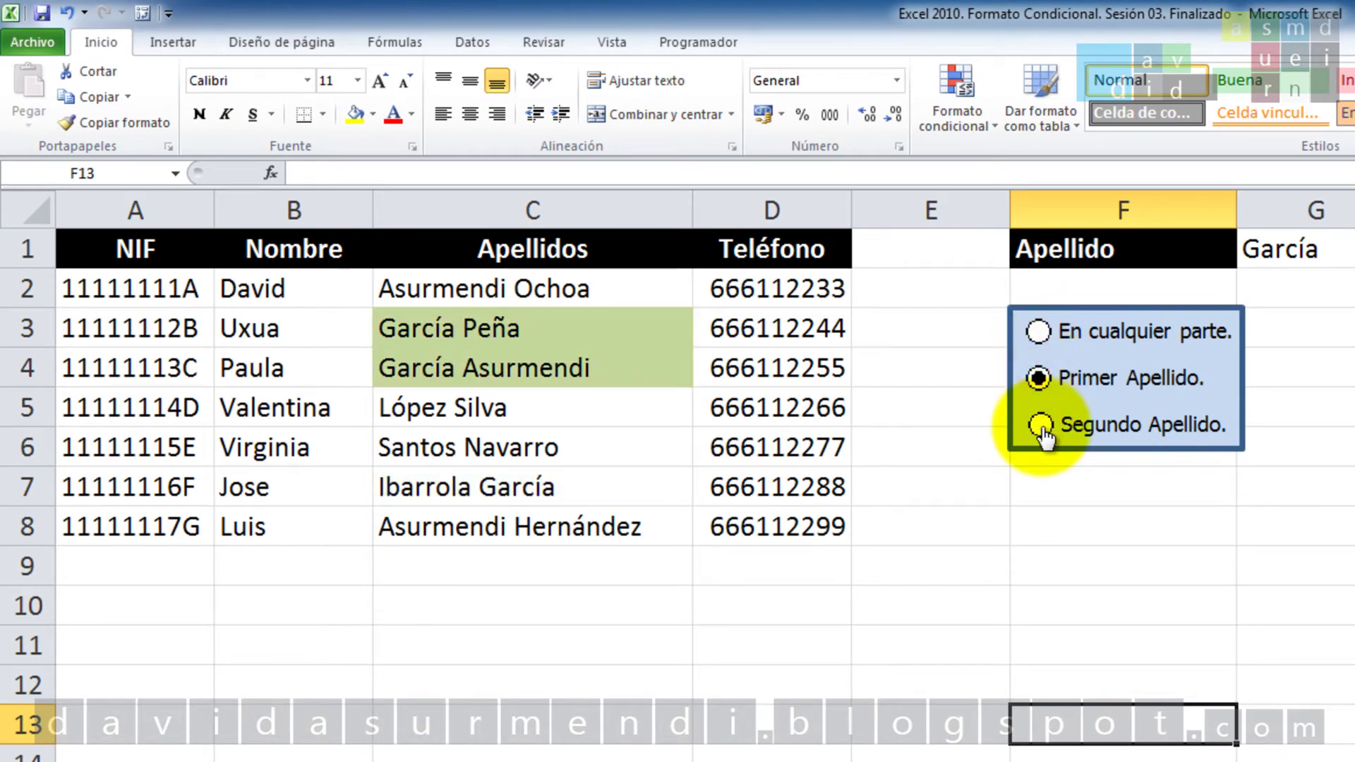
pyautogui.click(1040, 424)
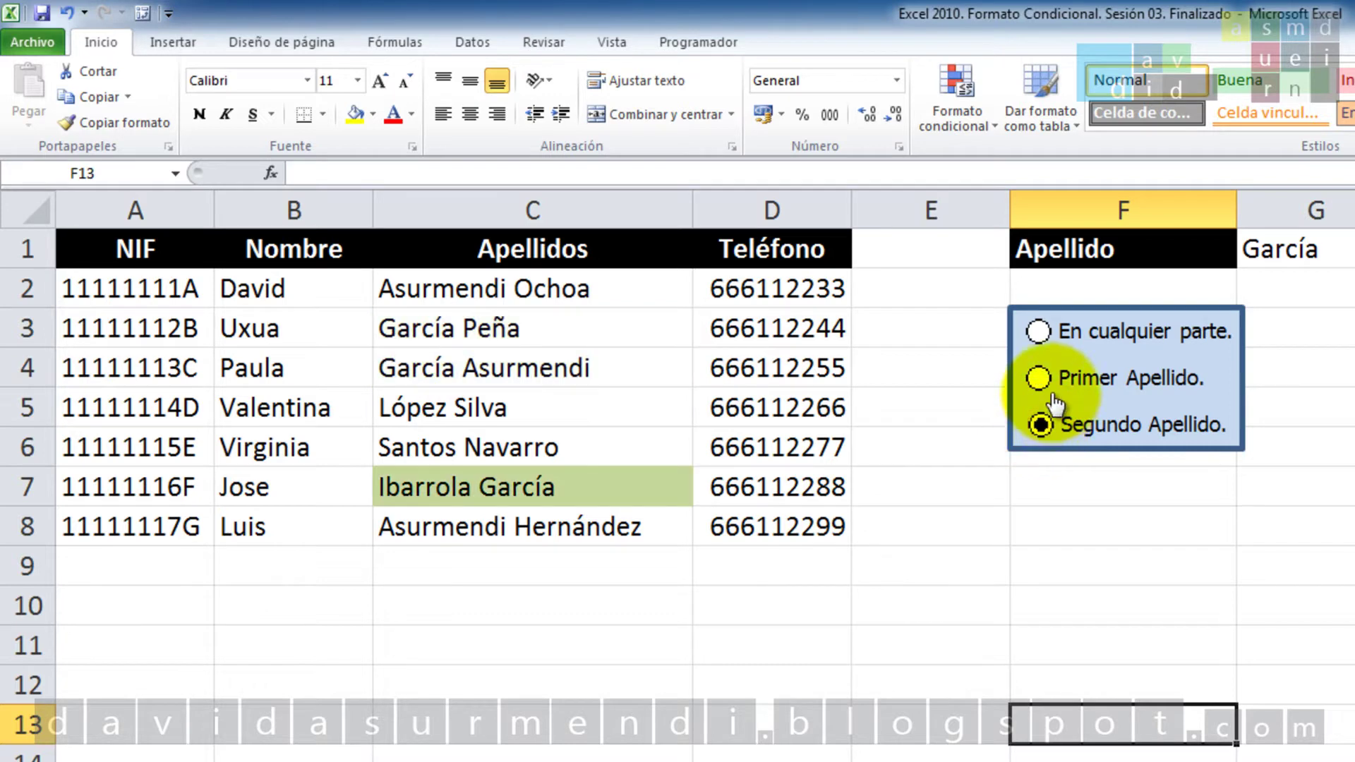
pyautogui.click(1039, 379)
pyautogui.click(1038, 331)
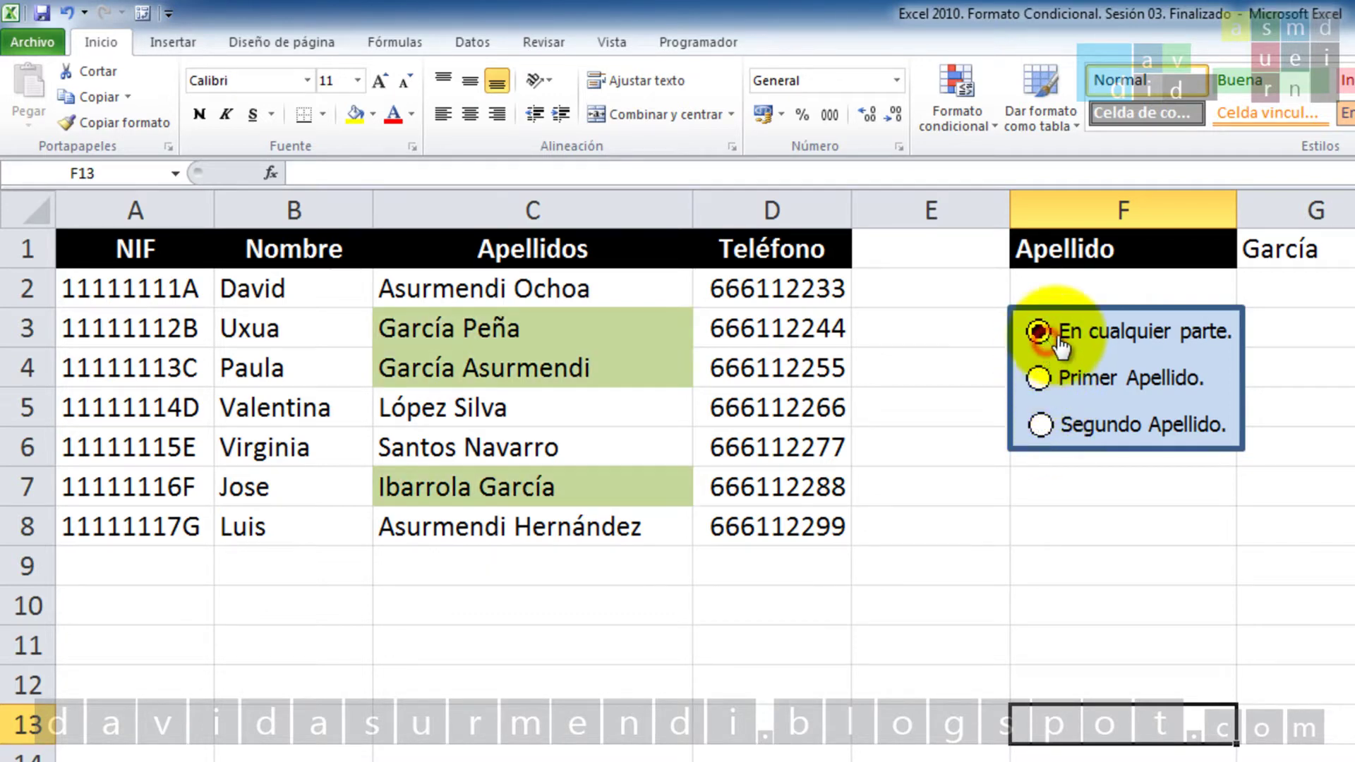
# Keep cycling the three option buttons, finishing on 'En cualquier parte' to highlight every García
pyautogui.click(1039, 378)
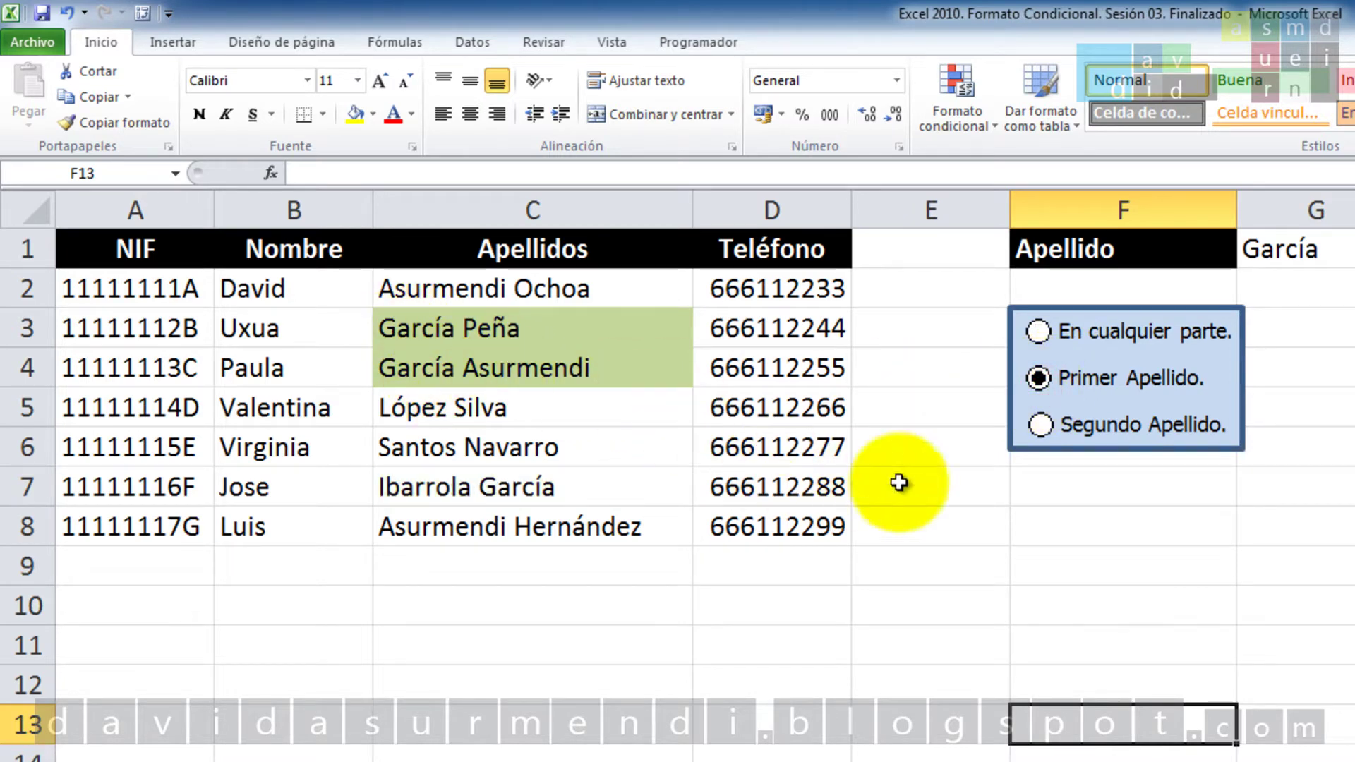
pyautogui.click(1041, 425)
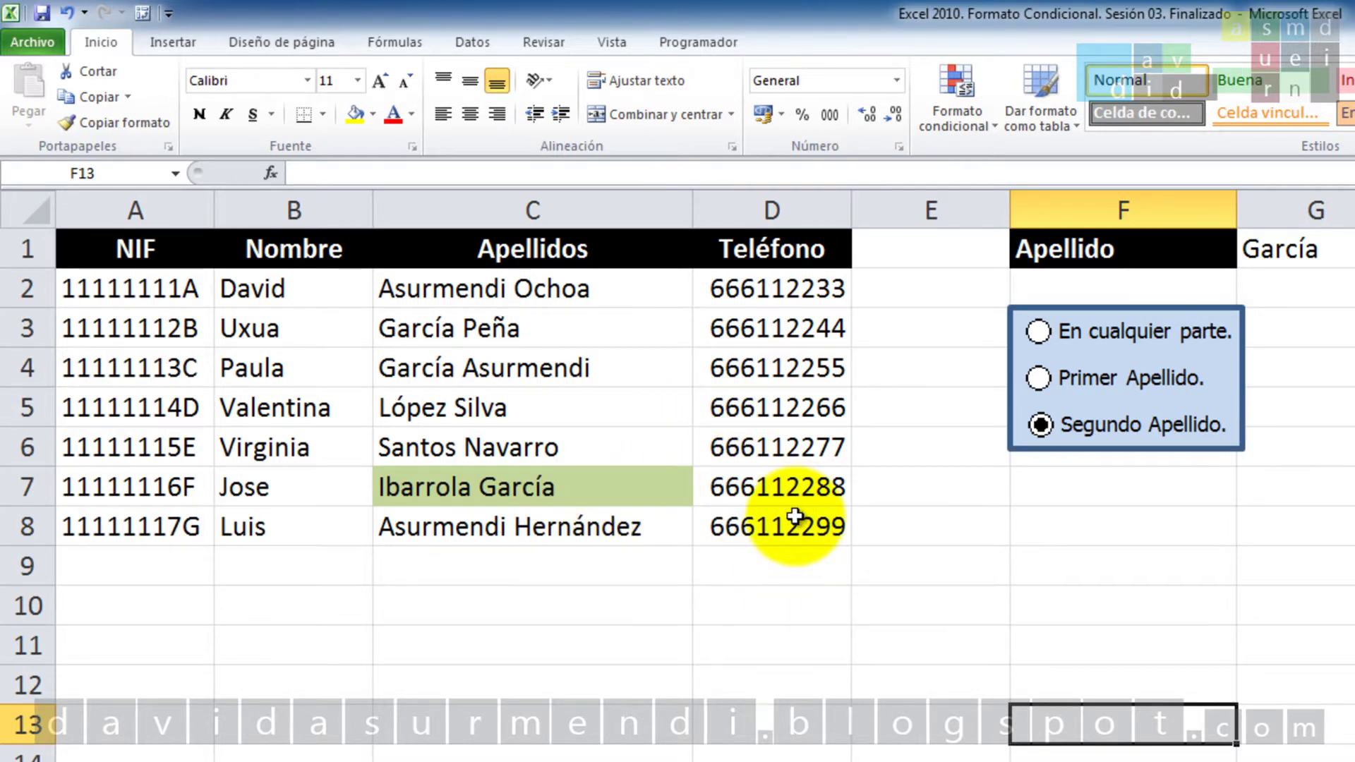
pyautogui.click(1045, 333)
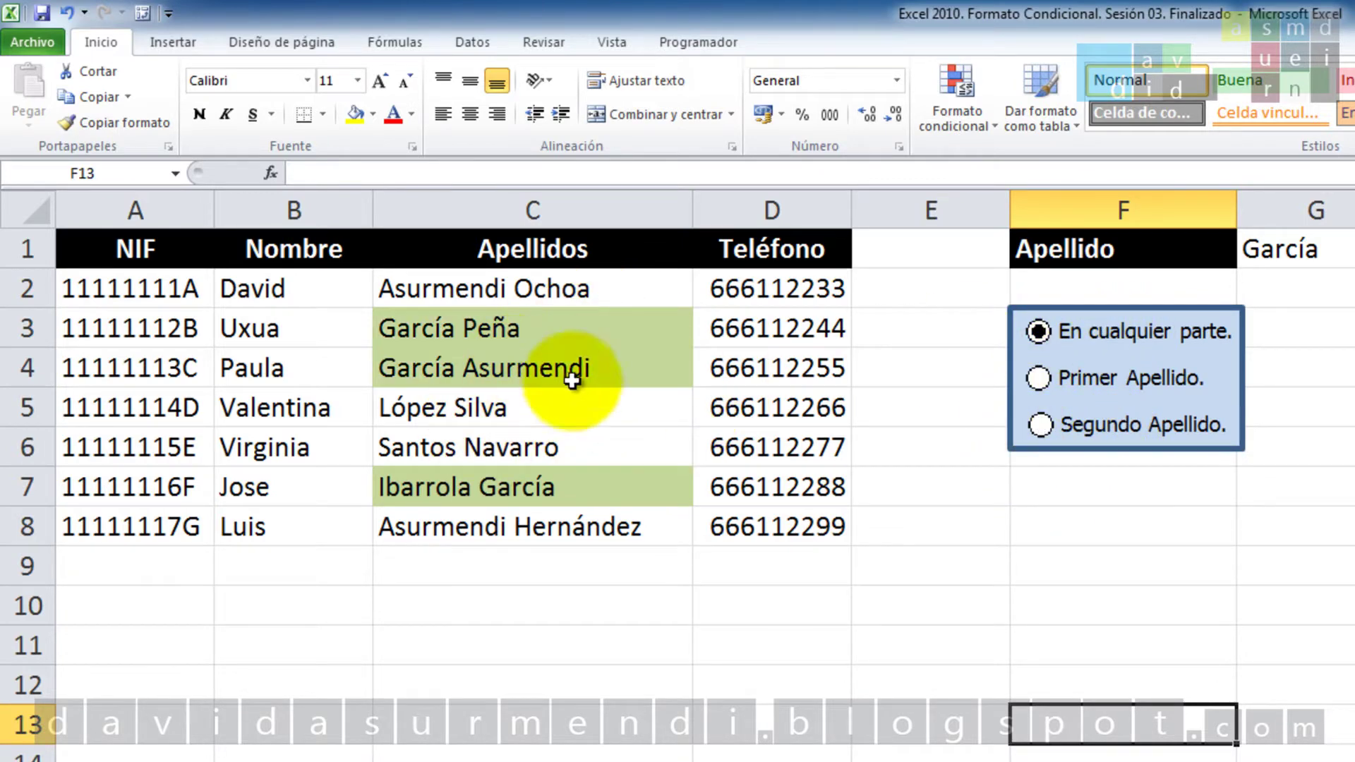
pyautogui.click(1037, 378)
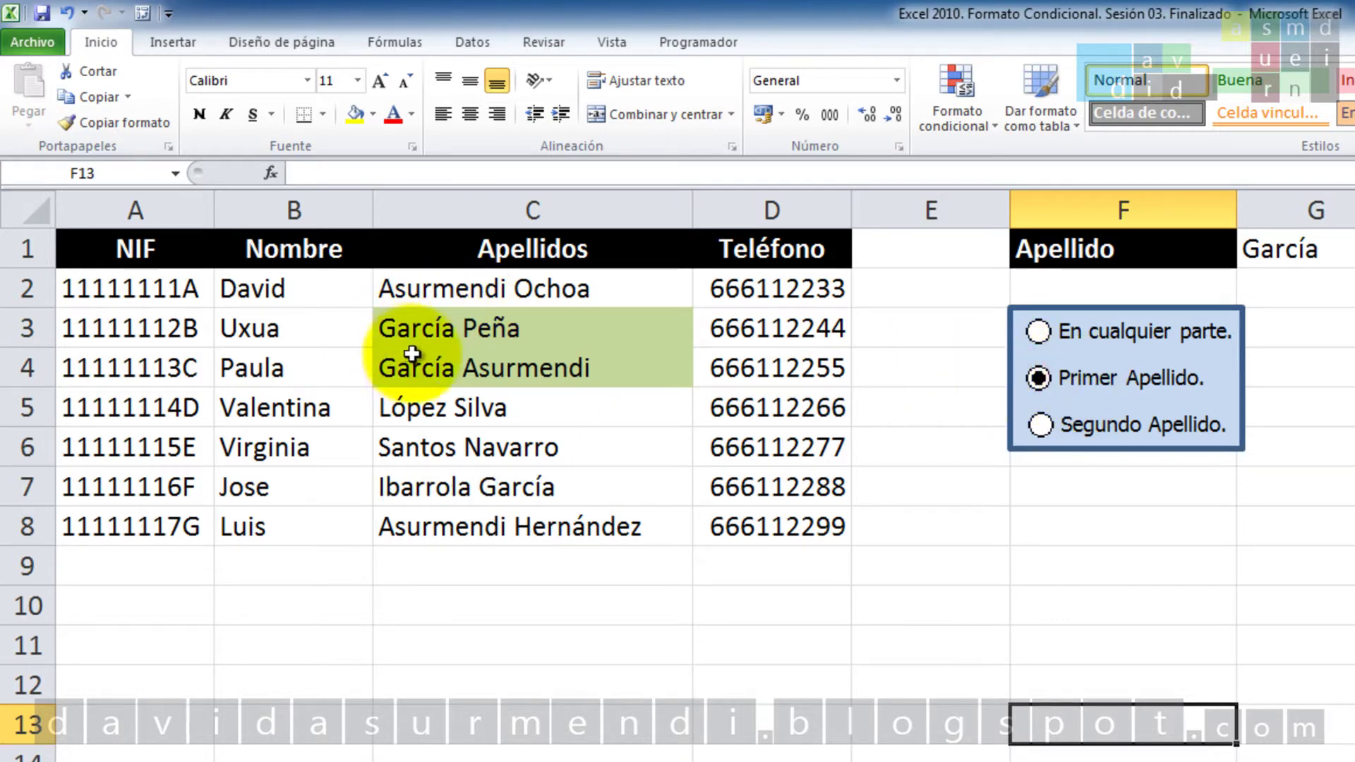
pyautogui.click(1039, 425)
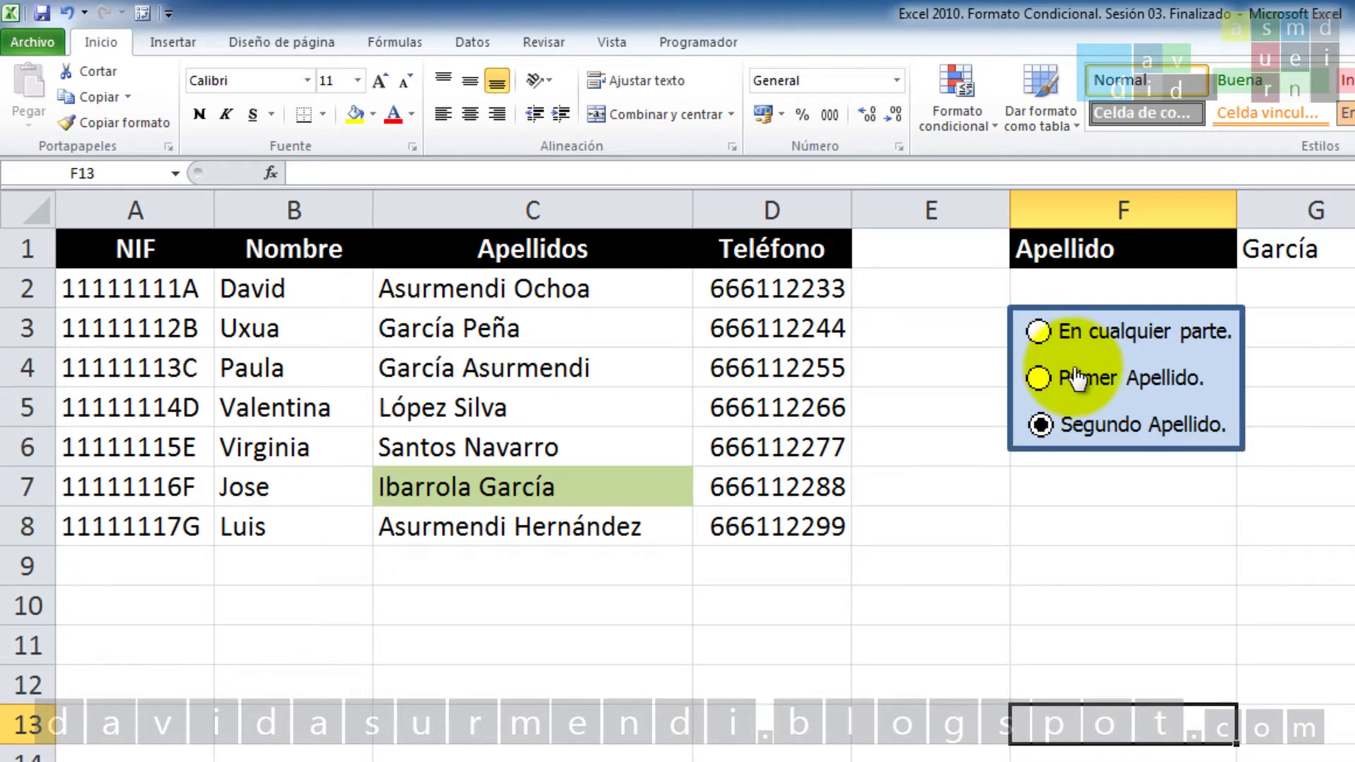
pyautogui.click(1037, 332)
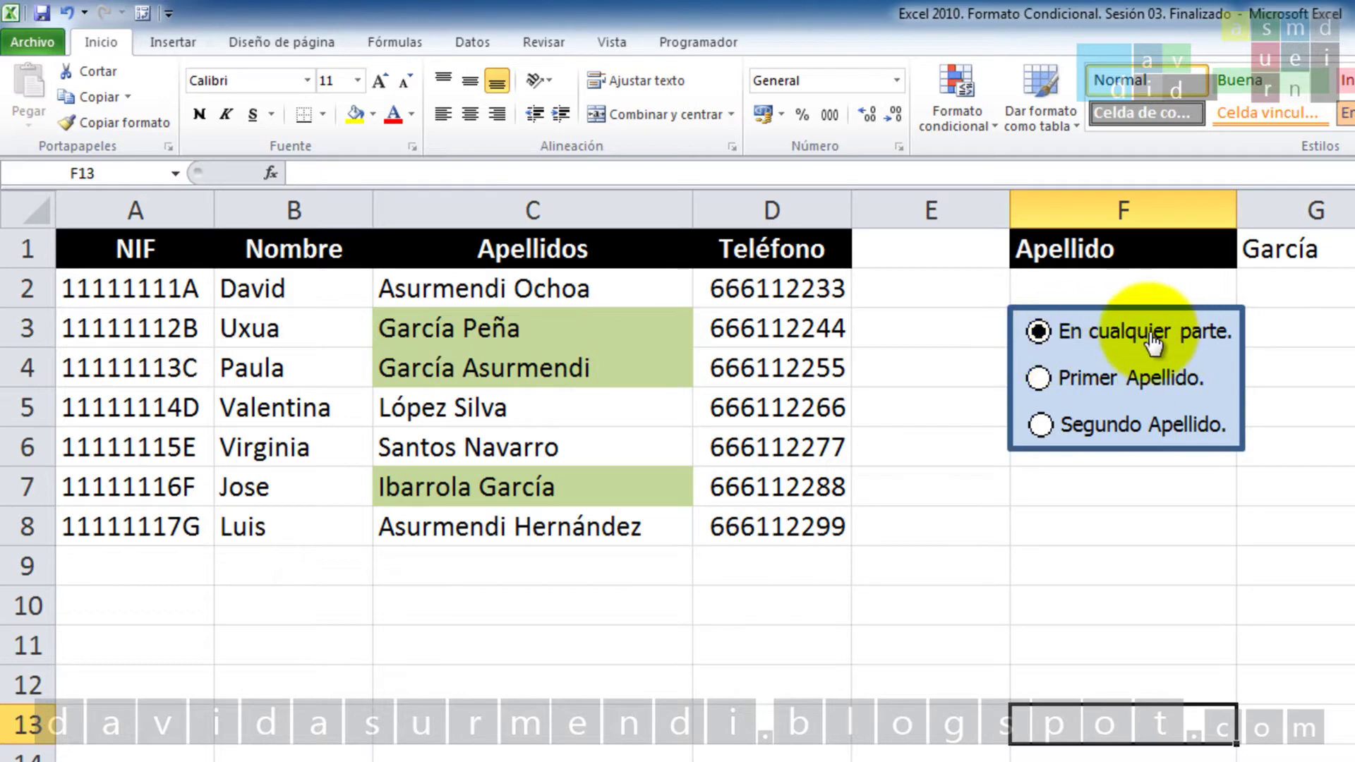
pyautogui.click(1129, 378)
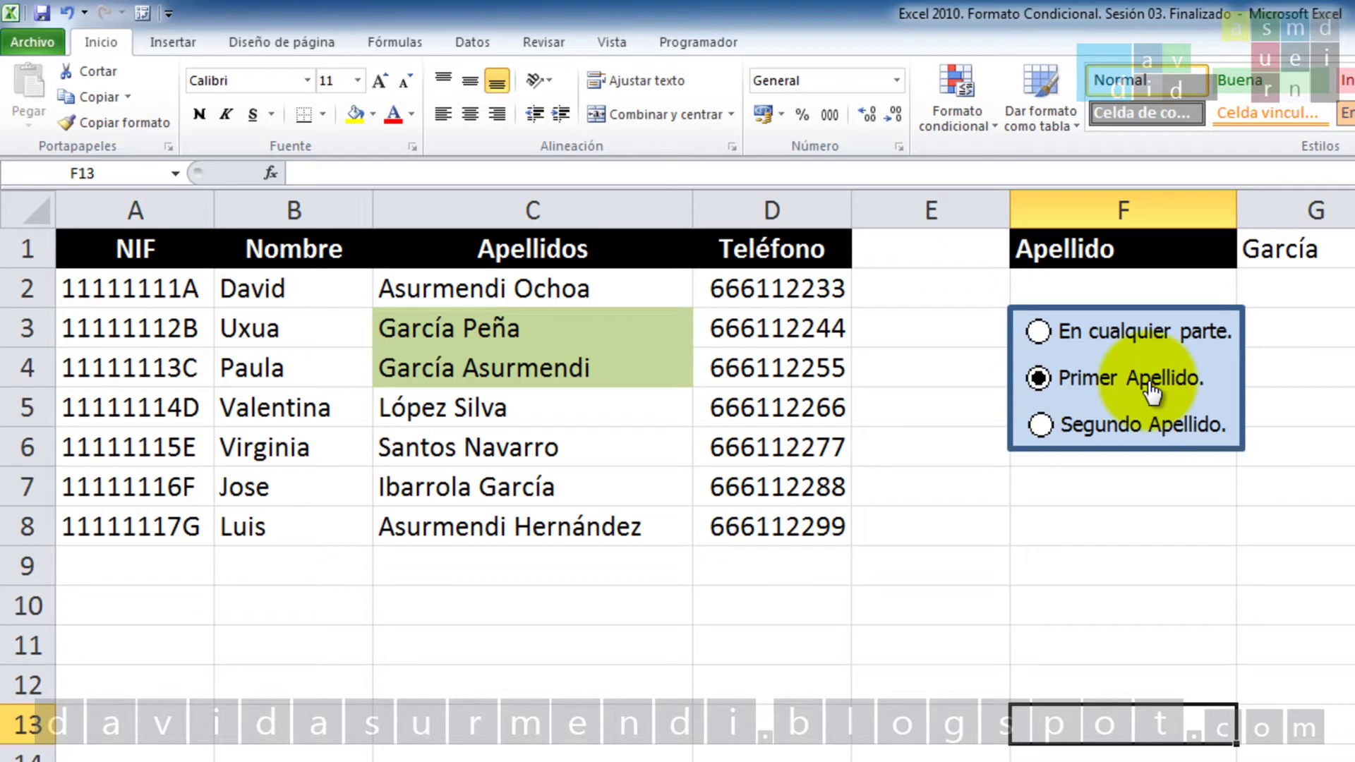
pyautogui.click(1039, 426)
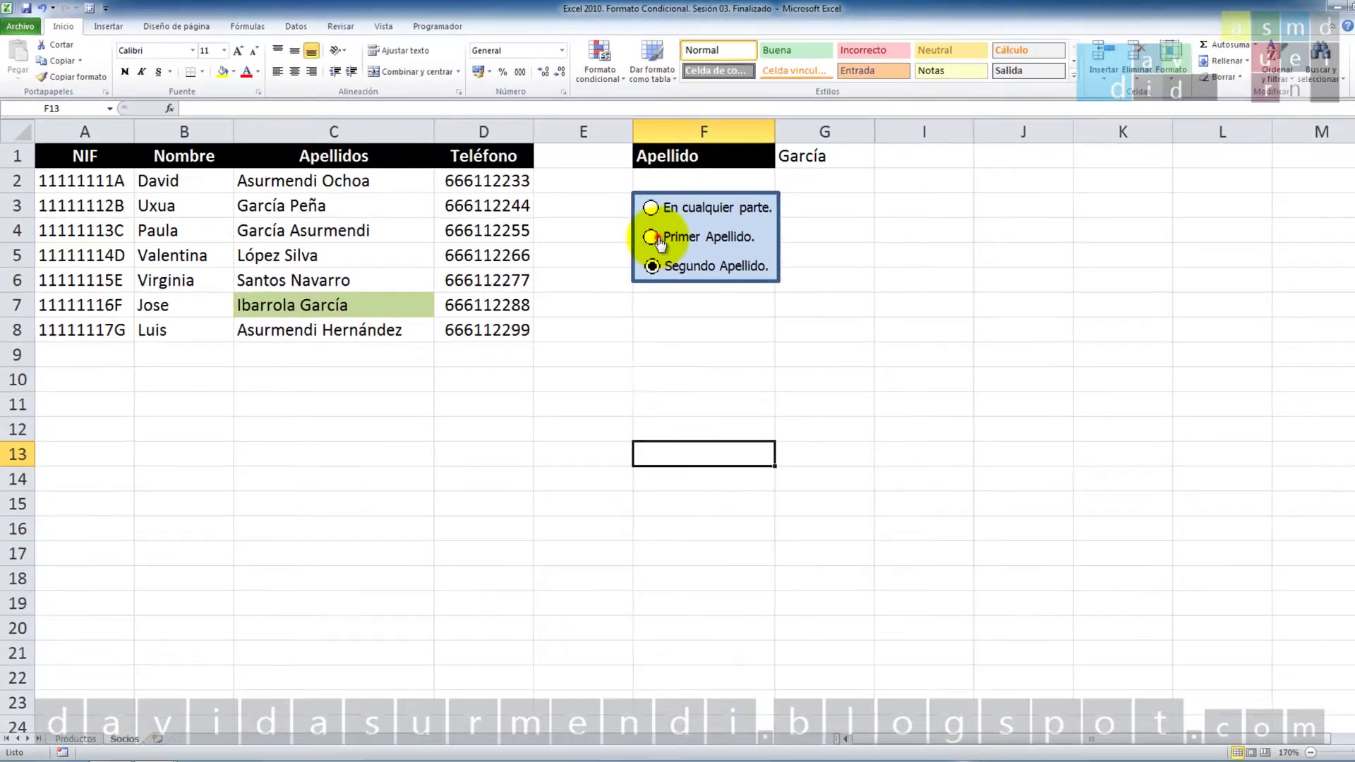
pyautogui.click(628, 228)
pyautogui.click(628, 201)
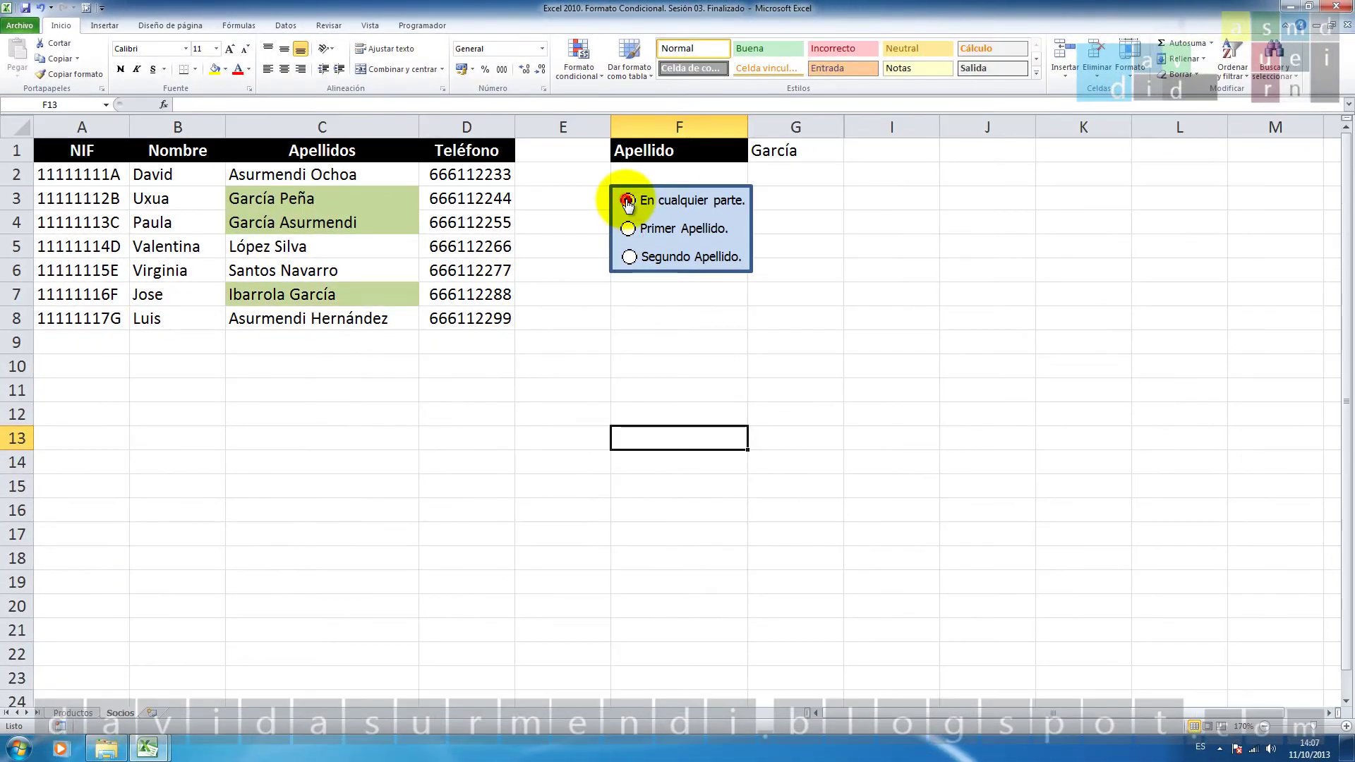
pyautogui.click(148, 750)
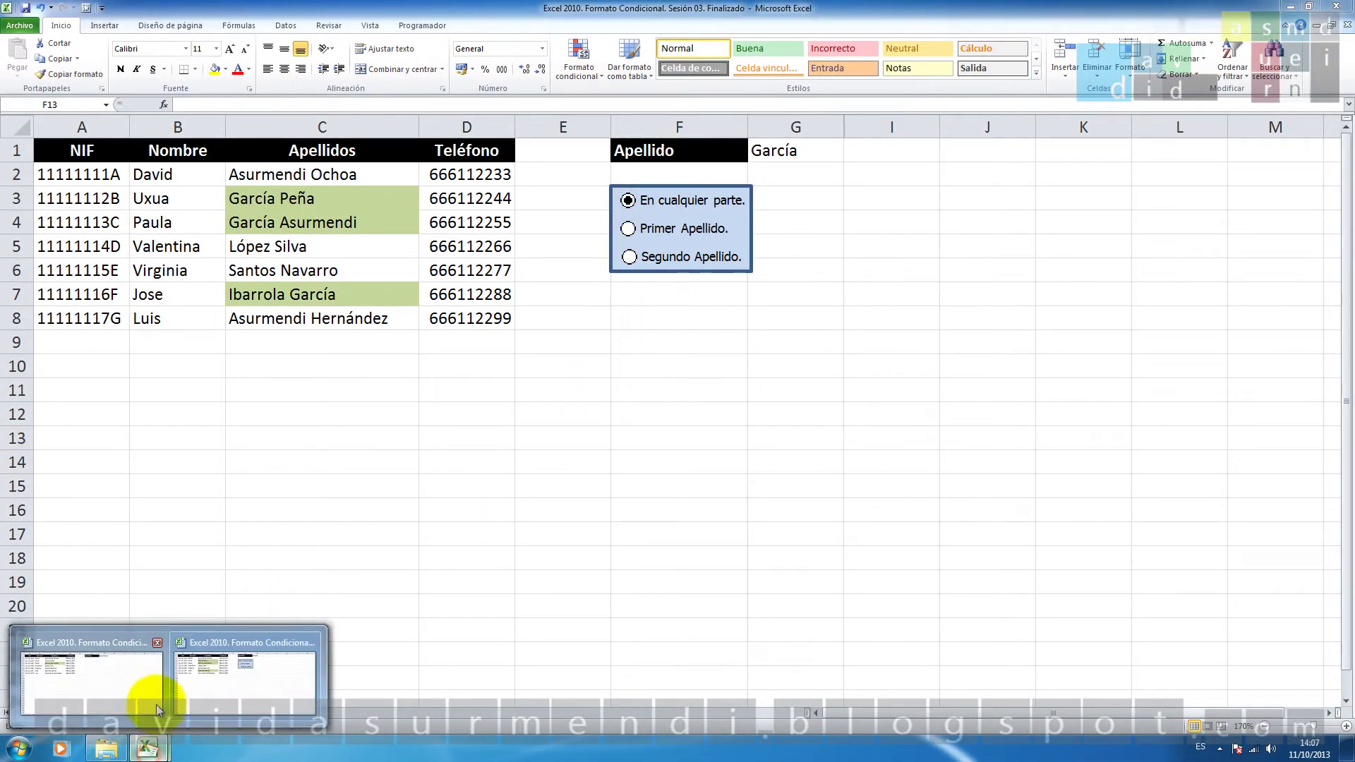
# Return to the Sesión 03 workbook, select C2:C8 and open the surname rule from the rules manager
pyautogui.click(151, 680)
pyautogui.click(381, 177)
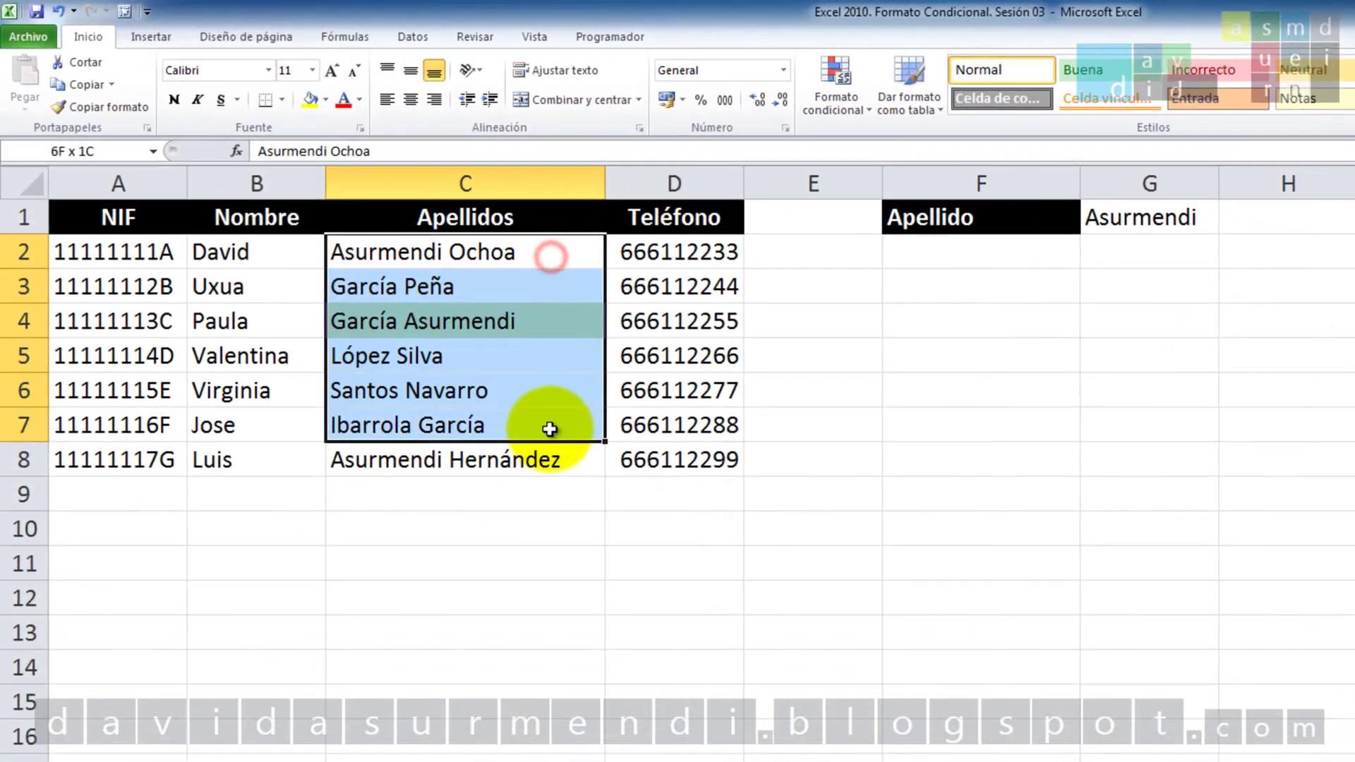
pyautogui.moveTo(527, 245); pyautogui.dragTo(520, 437)
pyautogui.click(816, 107)
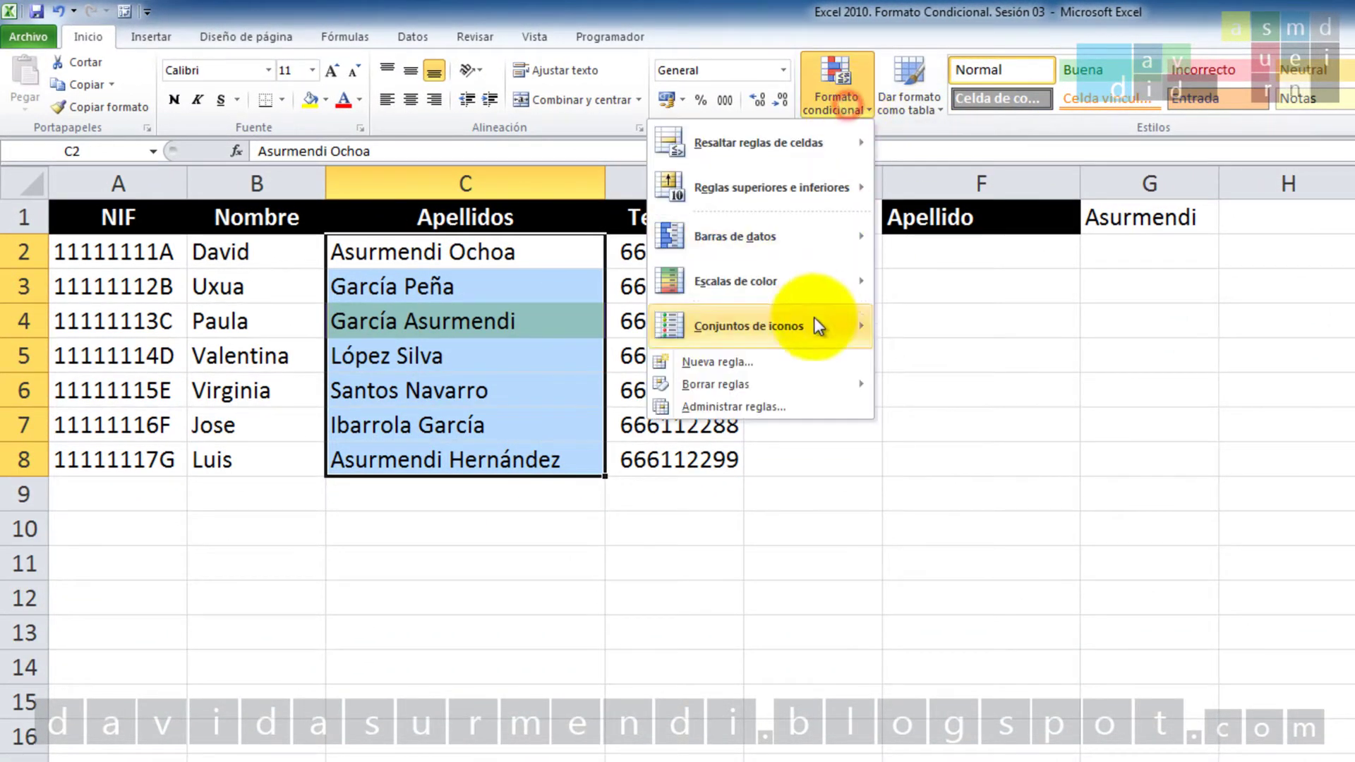
pyautogui.click(783, 407)
pyautogui.doubleClick(779, 438)
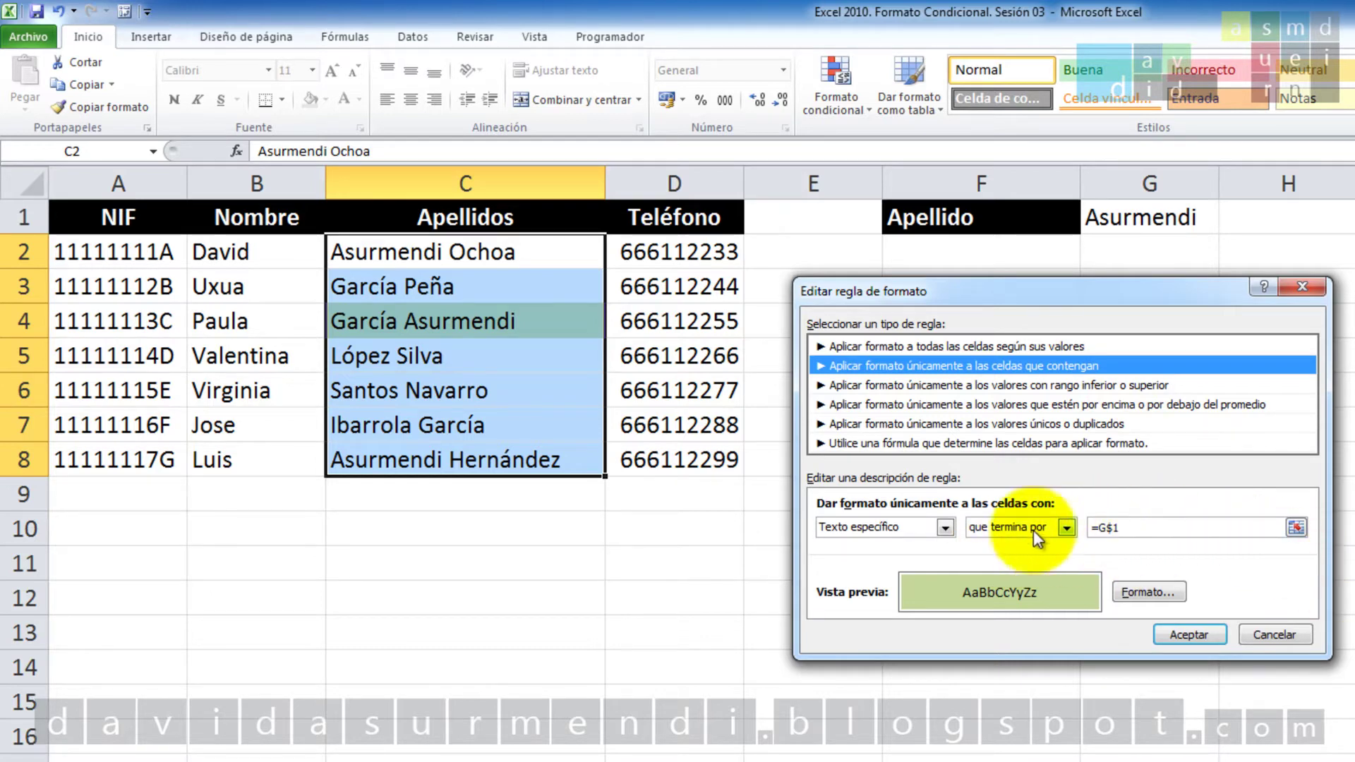
# Inspect the rule's ends-with condition, then cancel the edit and close the manager unchanged
pyautogui.moveTo(1051, 294); pyautogui.dragTo(1009, 428)
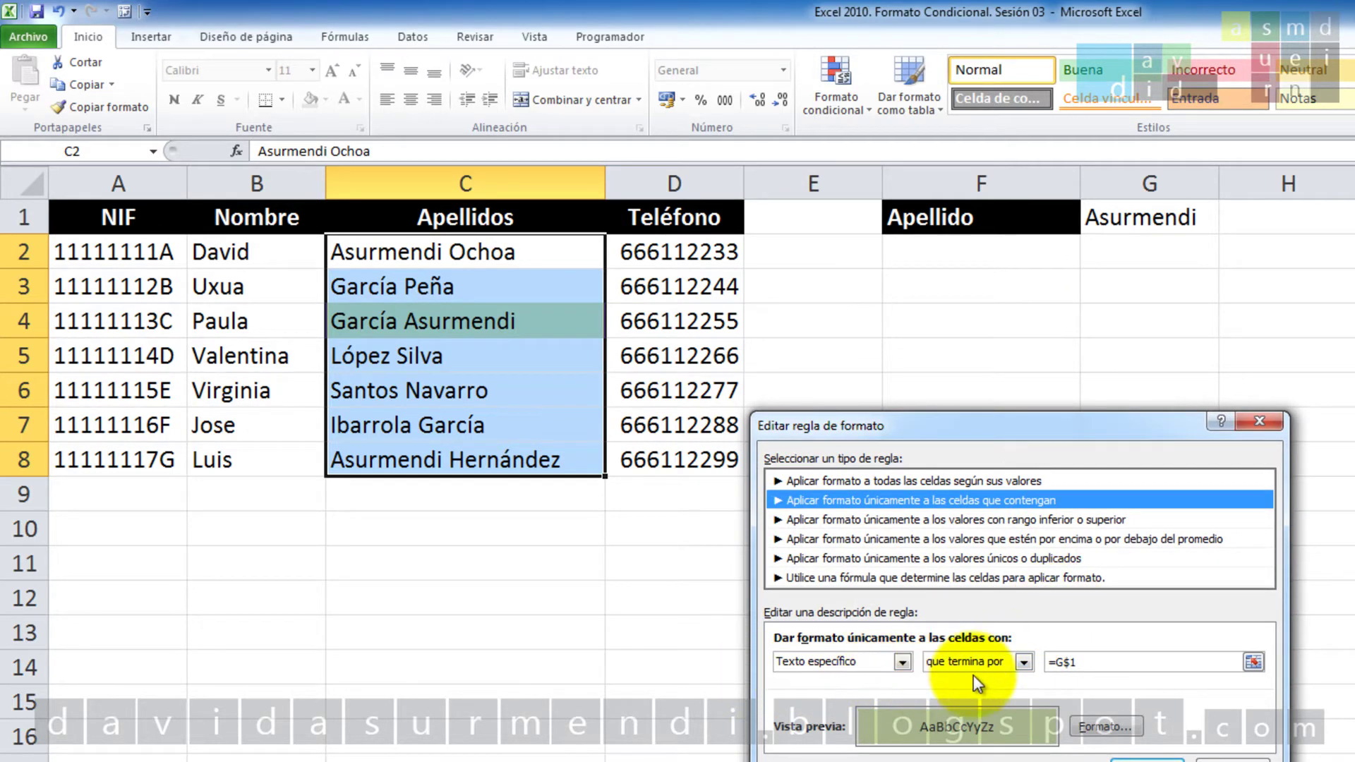
pyautogui.click(1097, 663)
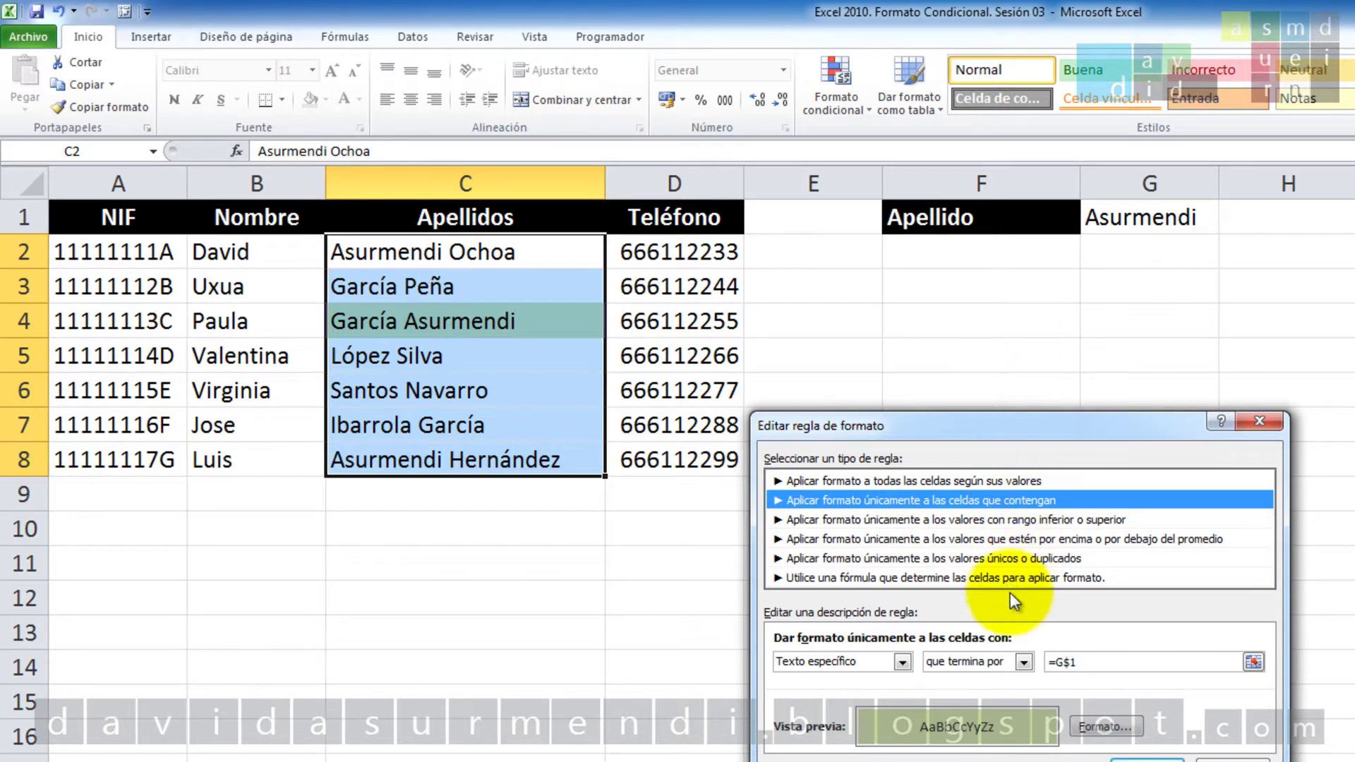
pyautogui.click(1023, 662)
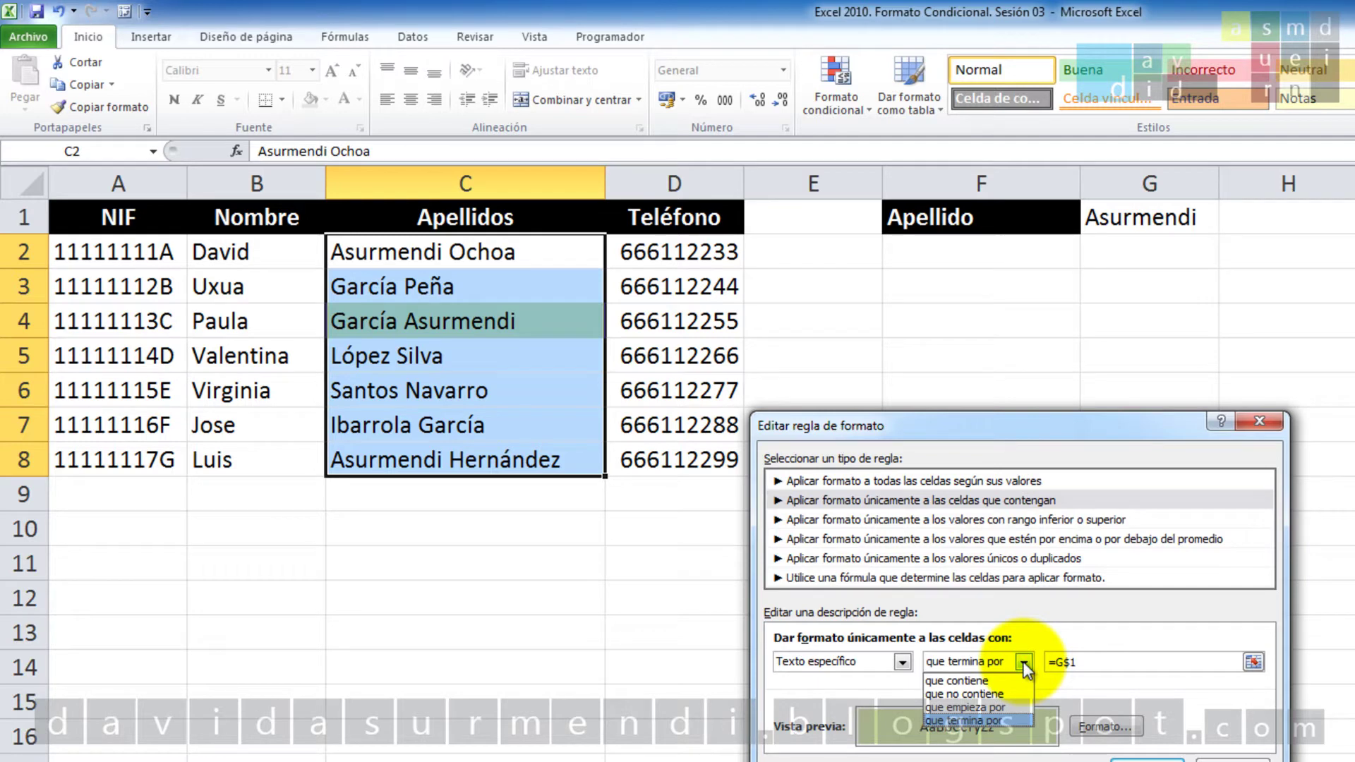
pyautogui.click(1023, 664)
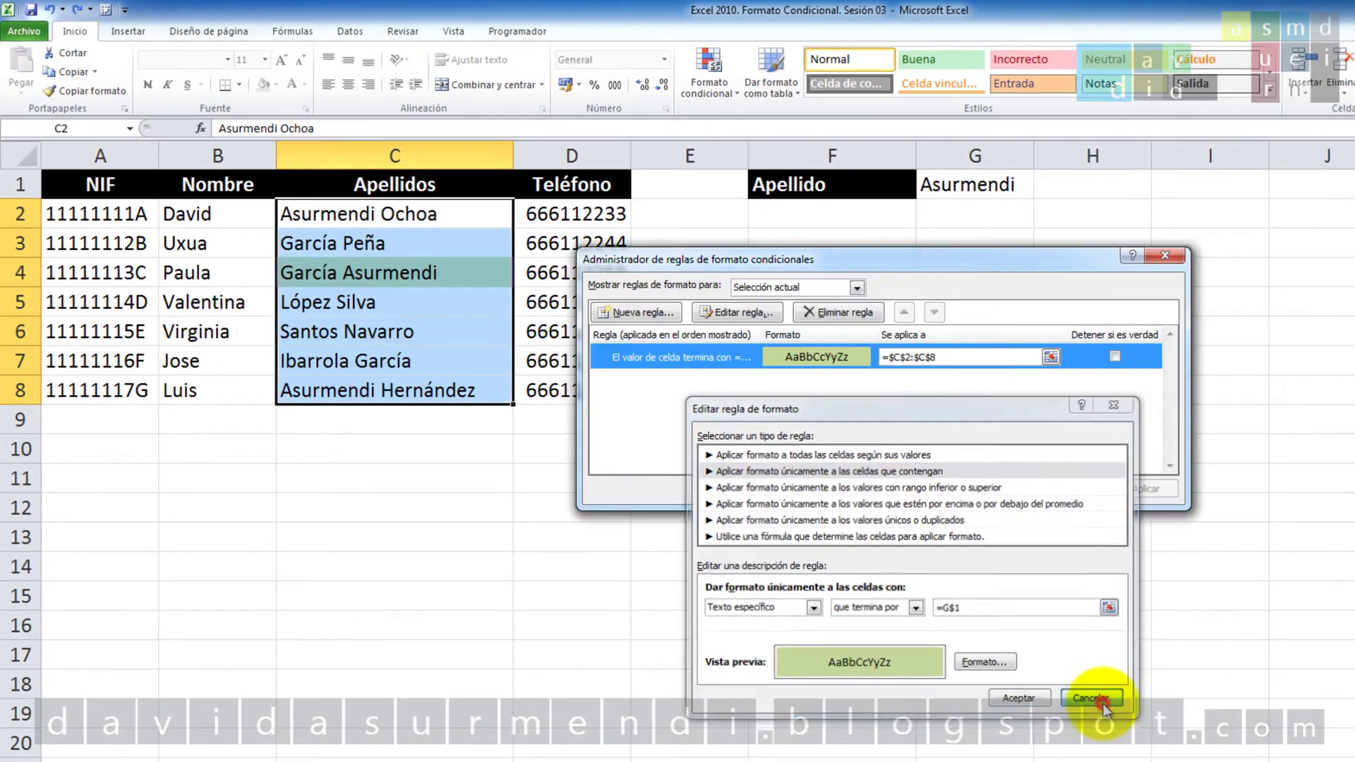
pyautogui.click(1092, 700)
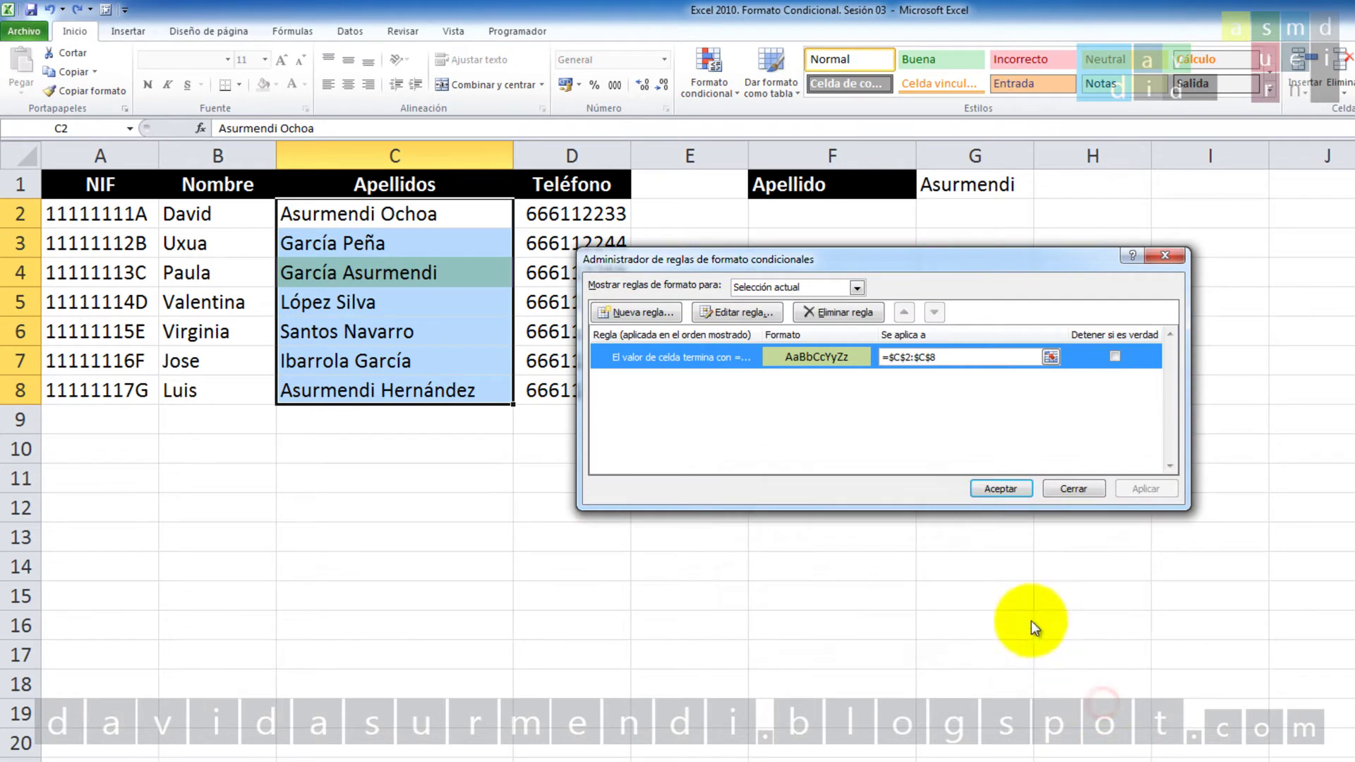
pyautogui.click(1074, 488)
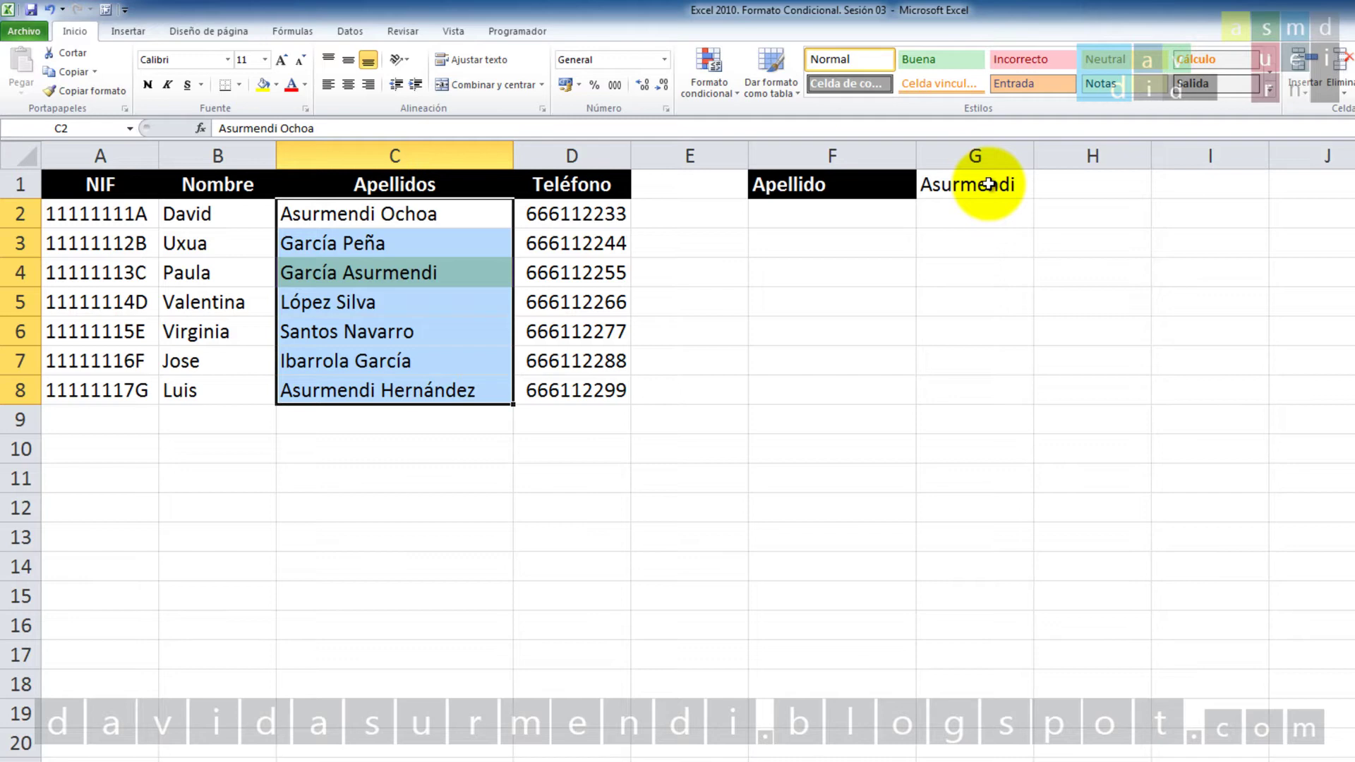
# Clear the conditional formatting rules from the entire sheet
pyautogui.click(709, 79)
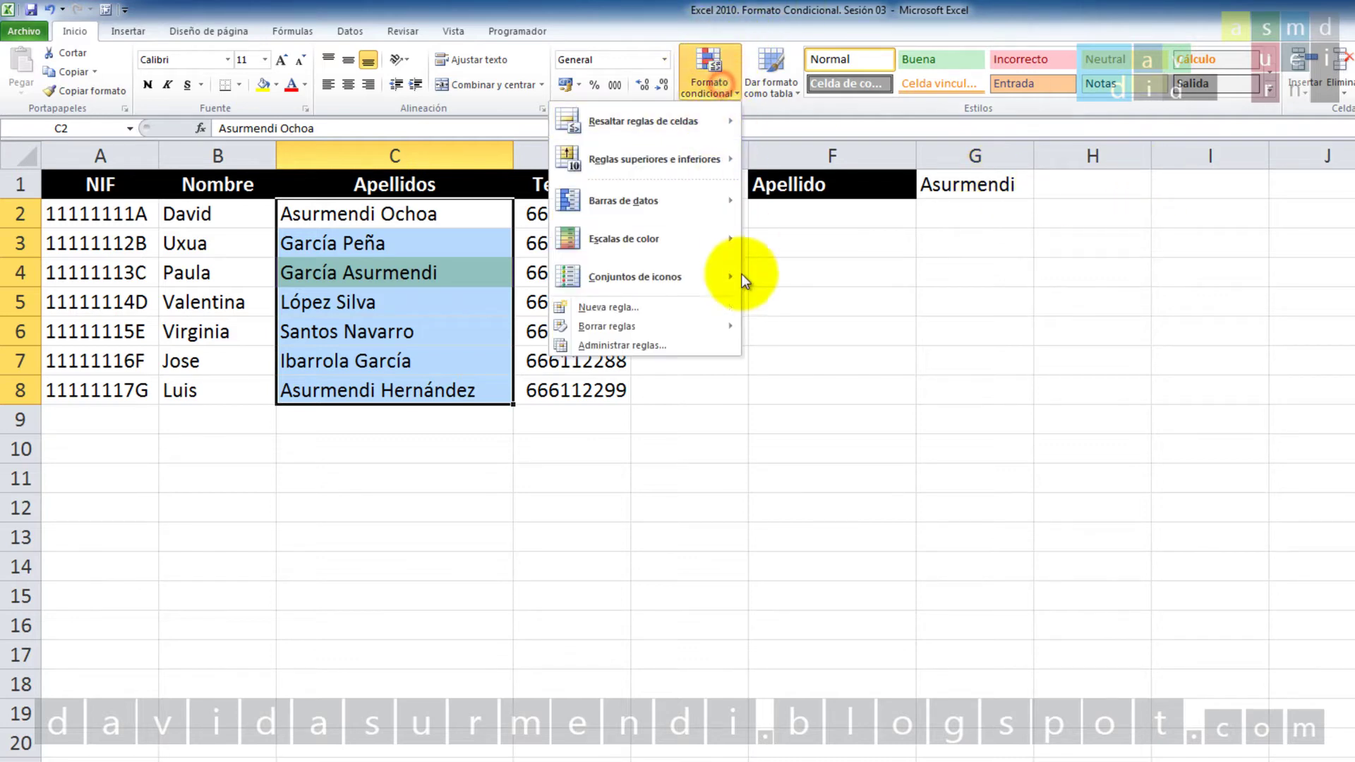
pyautogui.click(708, 327)
pyautogui.click(489, 346)
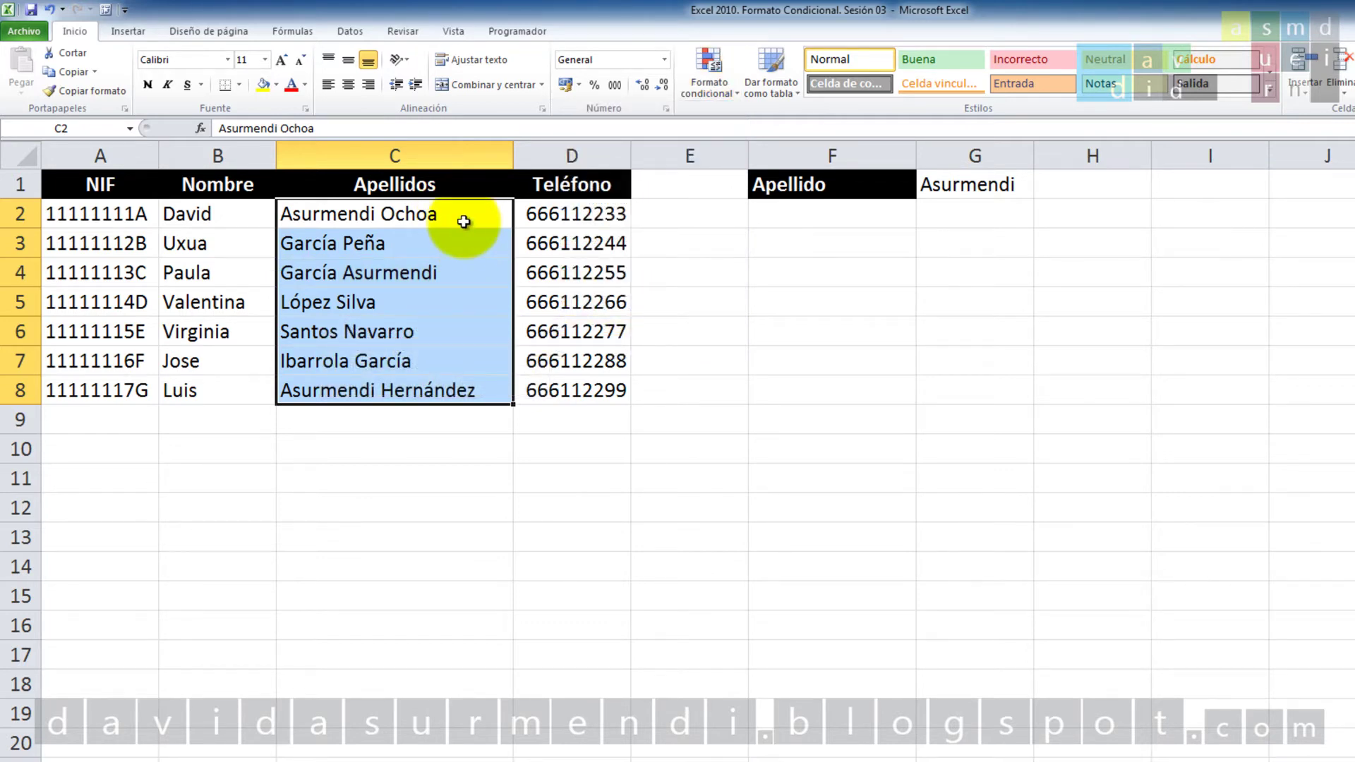
# Start a new rule of type 'Utilice una fórmula'
pyautogui.click(709, 79)
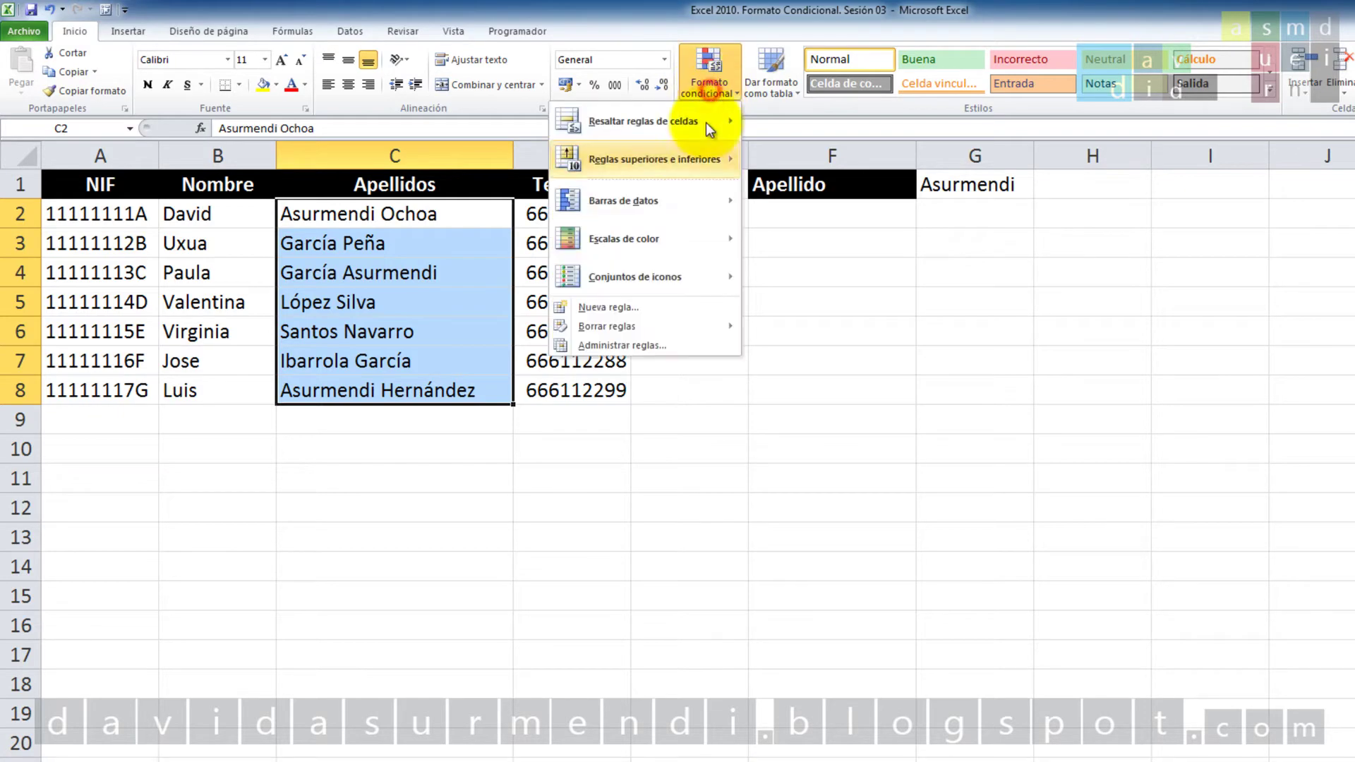
pyautogui.click(688, 308)
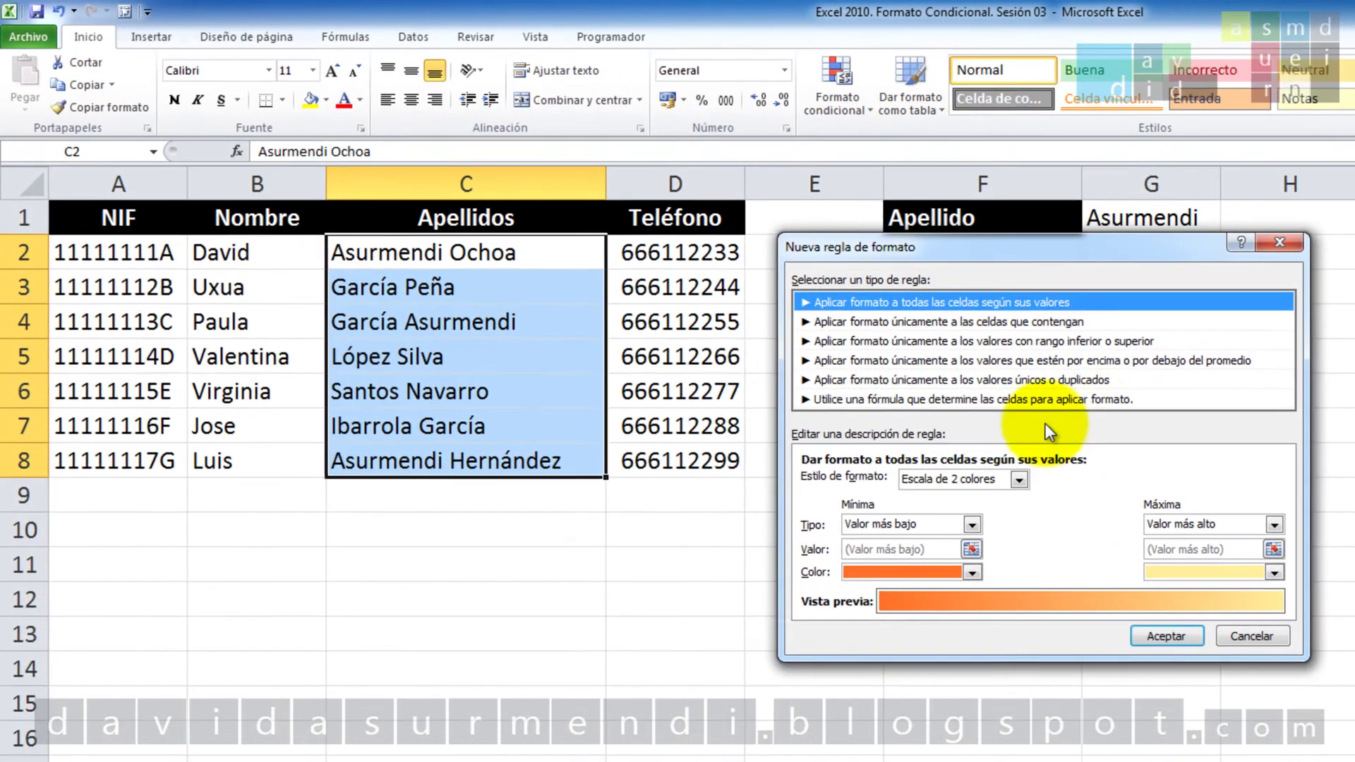
pyautogui.click(1094, 400)
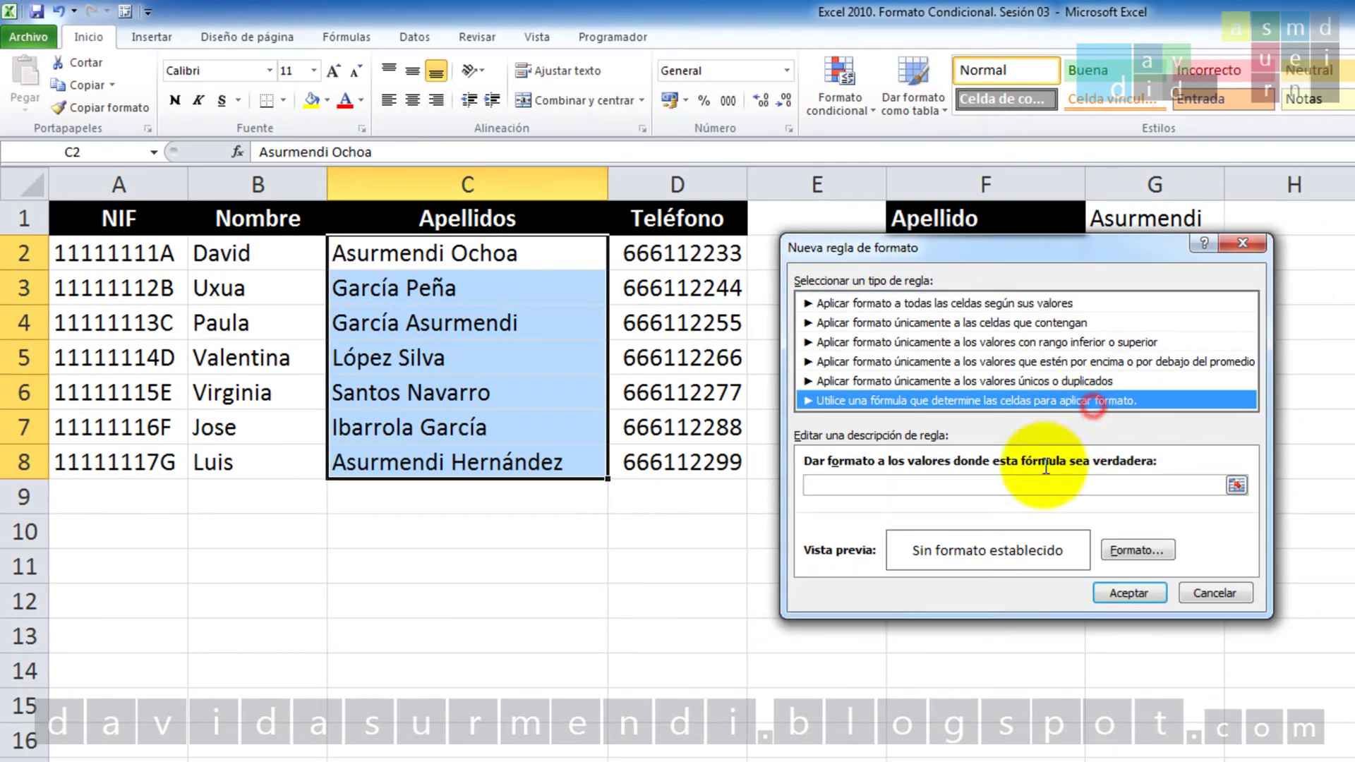
pyautogui.click(992, 487)
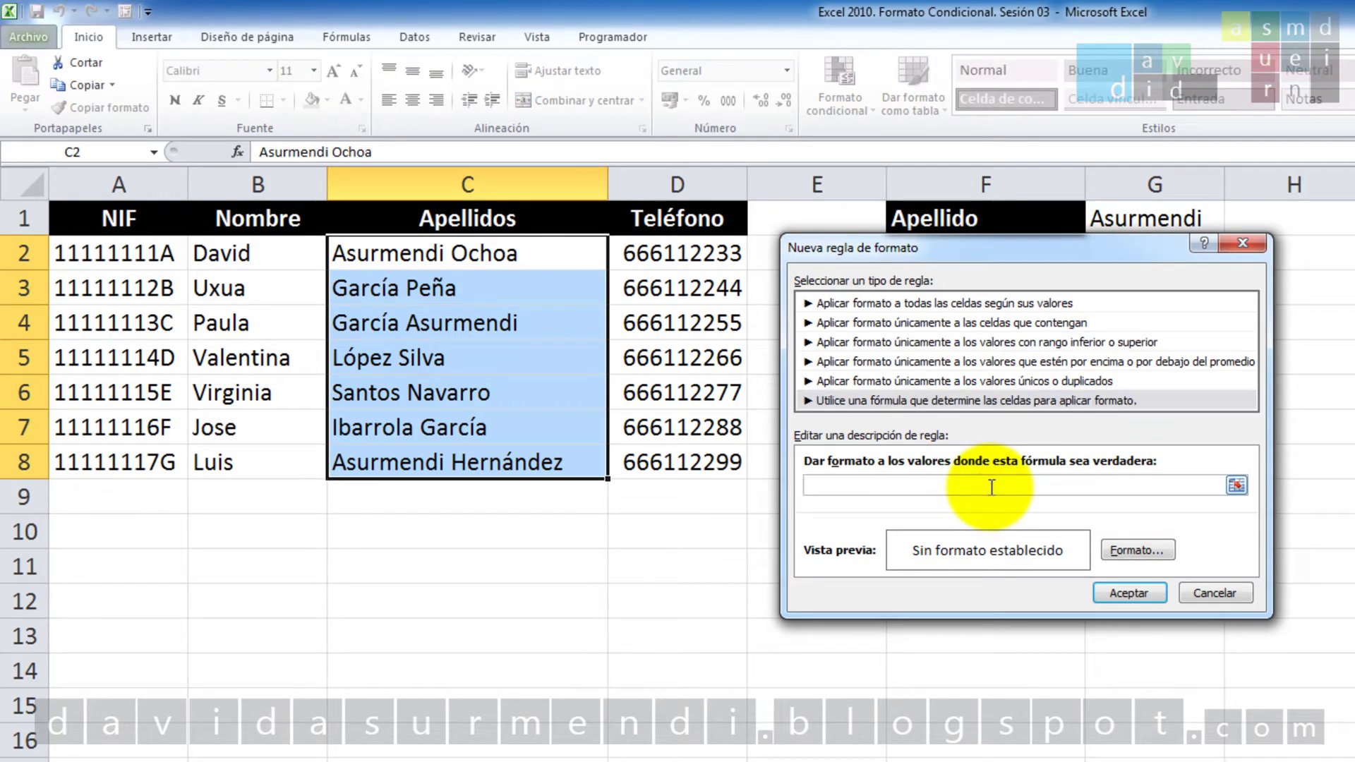
# Enter =CONTAR.SI(C2; G$1 & "*") = 1 as the rule's formula
pyautogui.write('=')
pyautogui.write('CON')
pyautogui.write('TAR')
pyautogui.write('.')
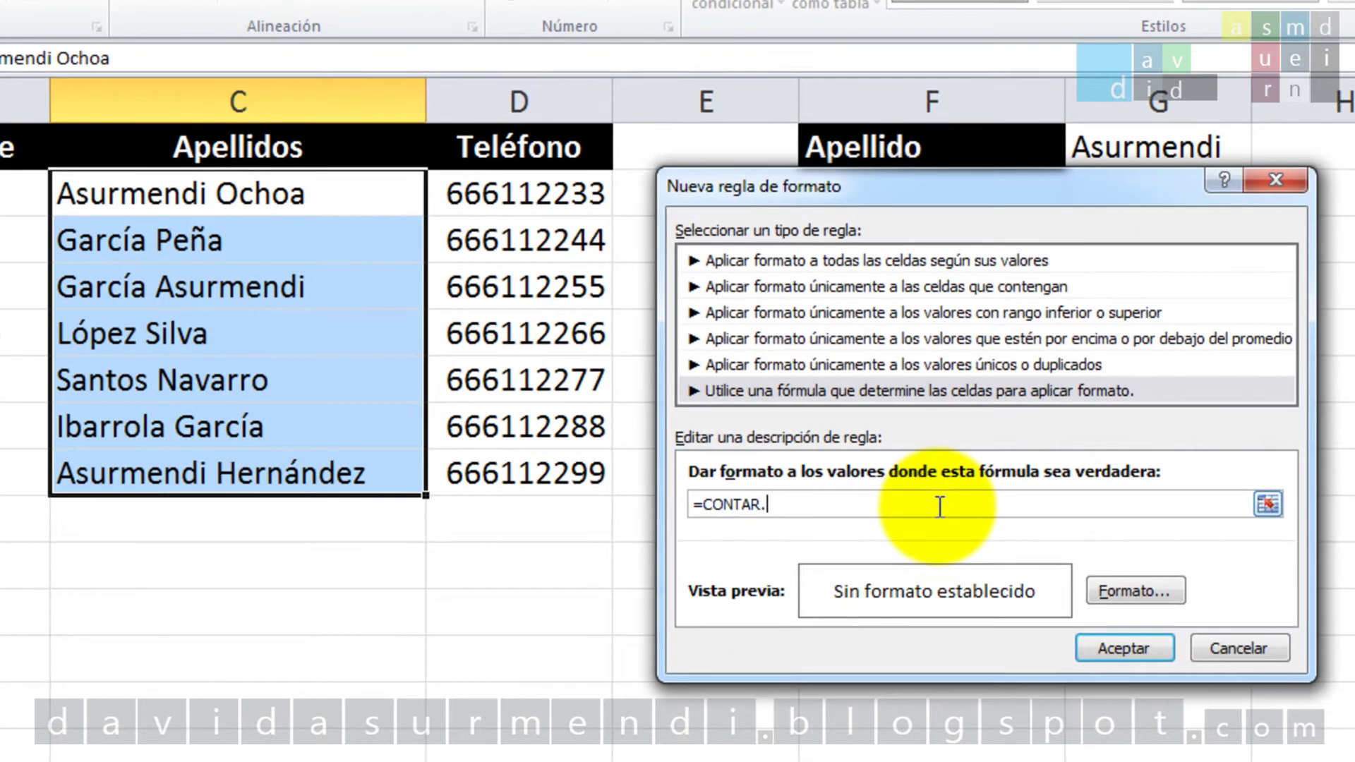
pyautogui.write('SI')
pyautogui.write('(C2; G')
pyautogui.write('$')
pyautogui.write('1 ')
pyautogui.write('& "')
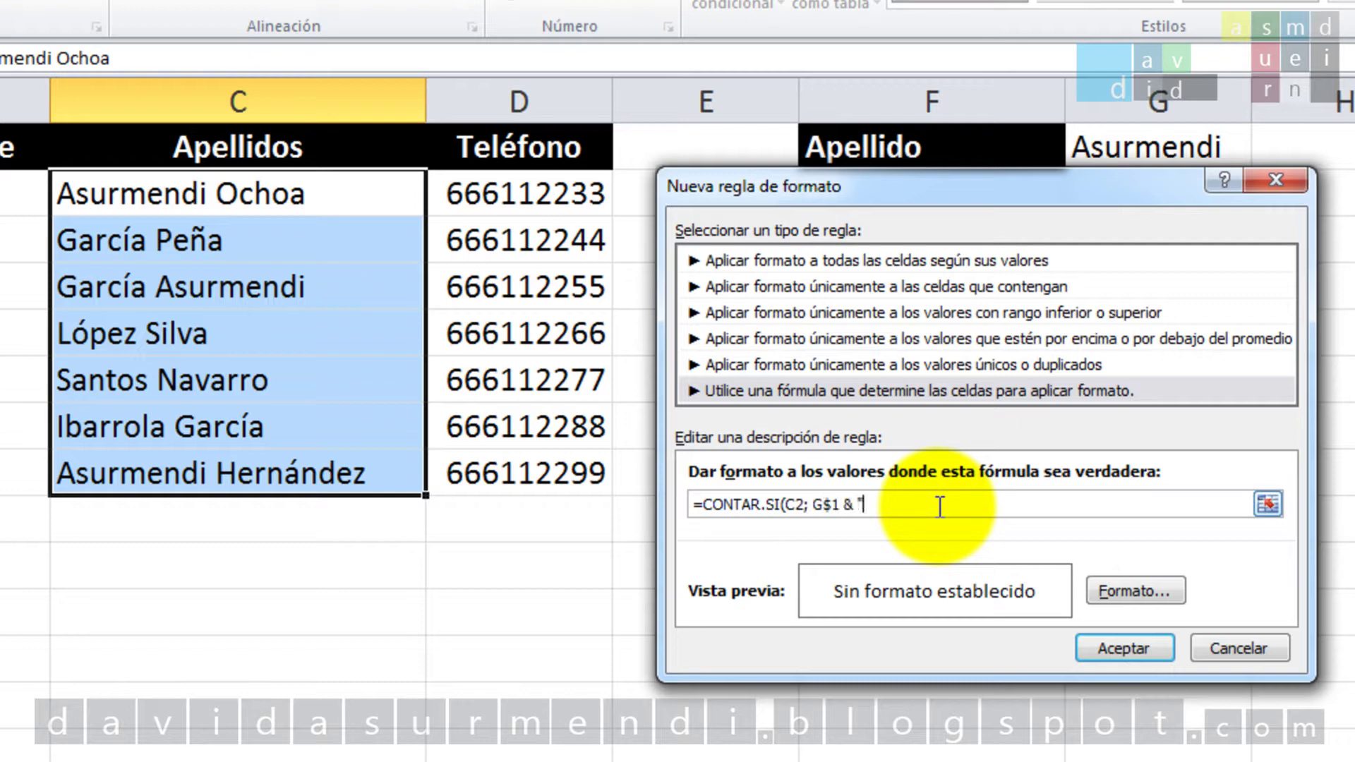
pyautogui.write('*")')
pyautogui.write(' = 1')
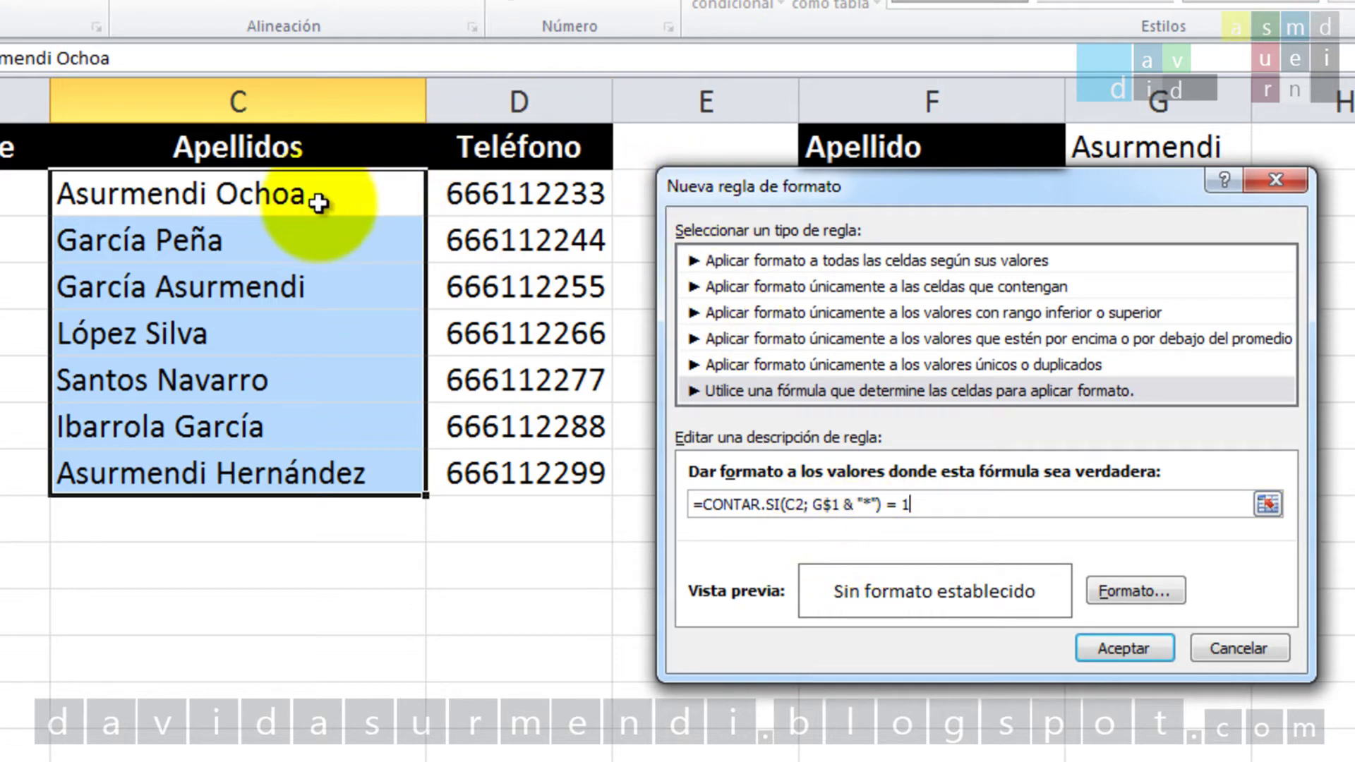
pyautogui.moveTo(811, 186); pyautogui.dragTo(801, 274)
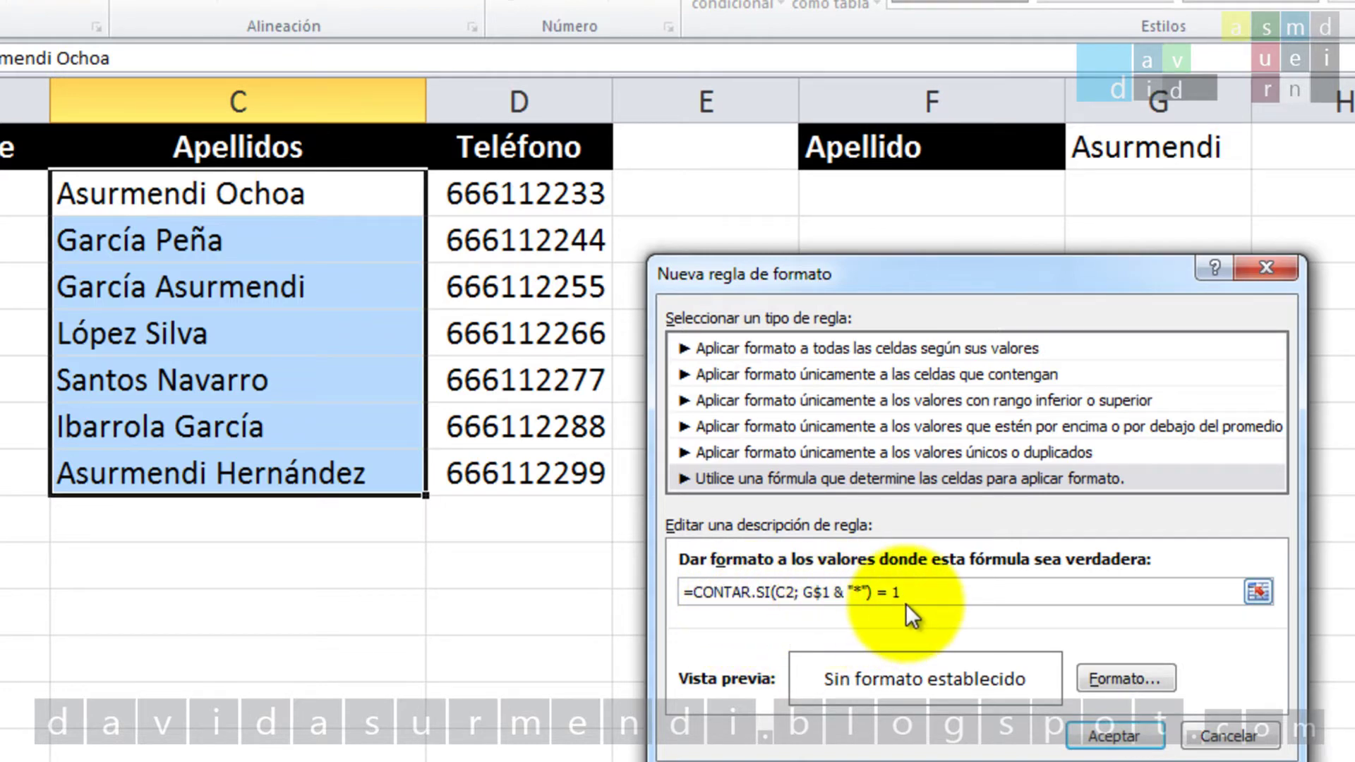
pyautogui.click(937, 596)
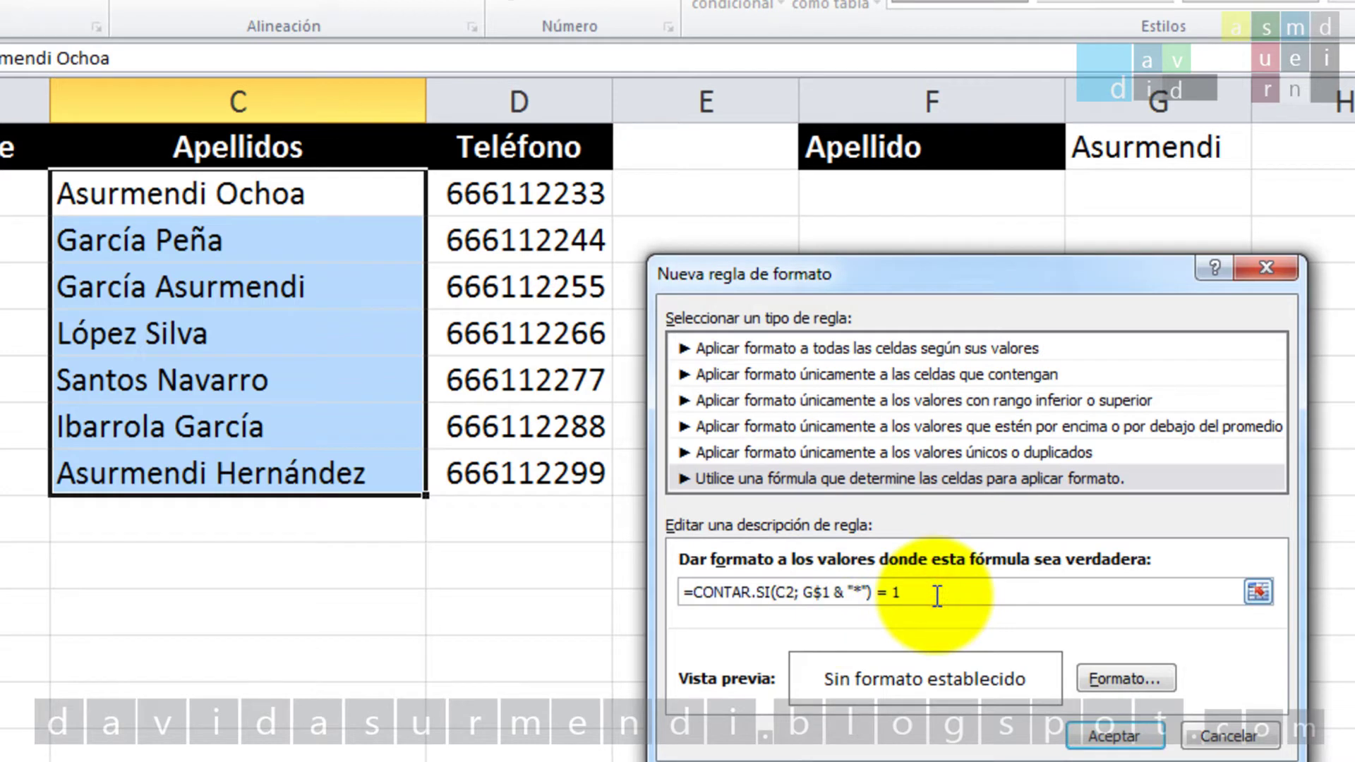
pyautogui.write('1')
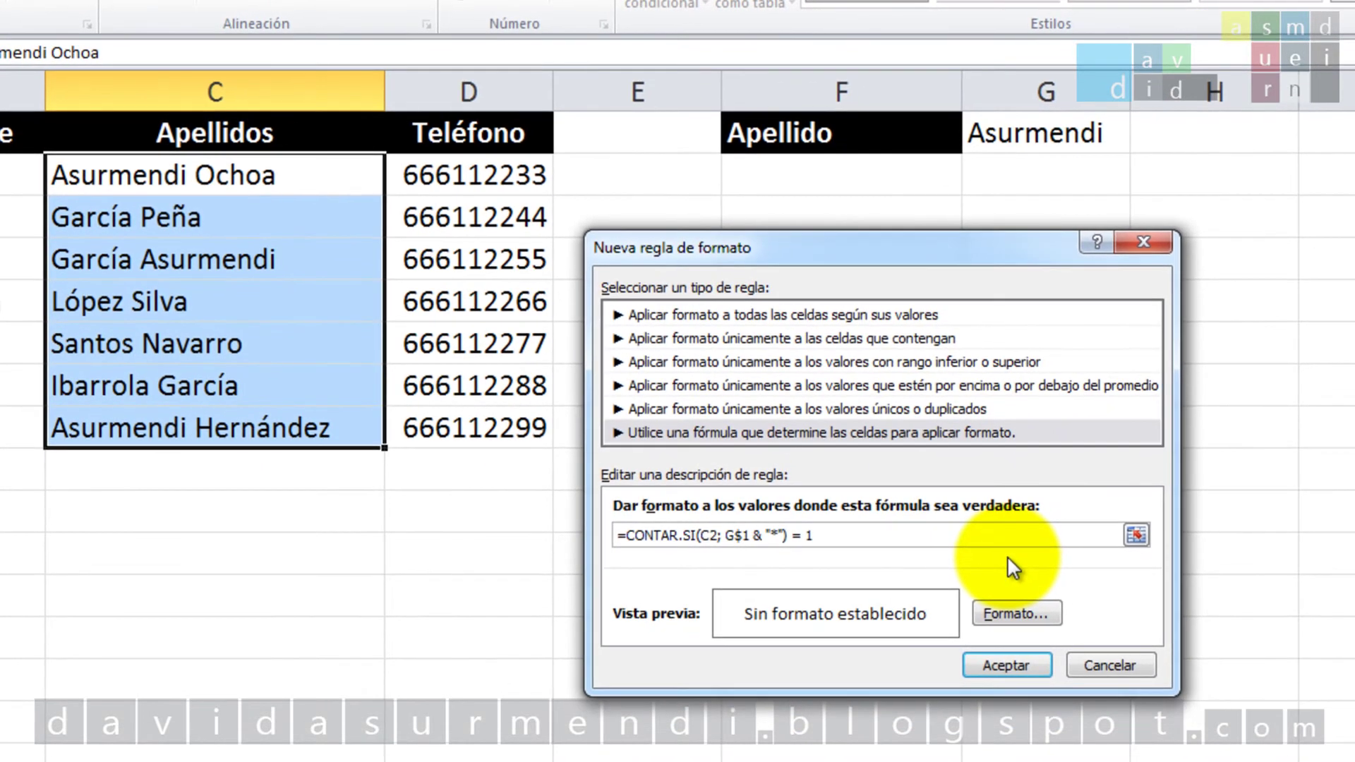
# Give the formula rule a light green fill and save it
pyautogui.click(1047, 620)
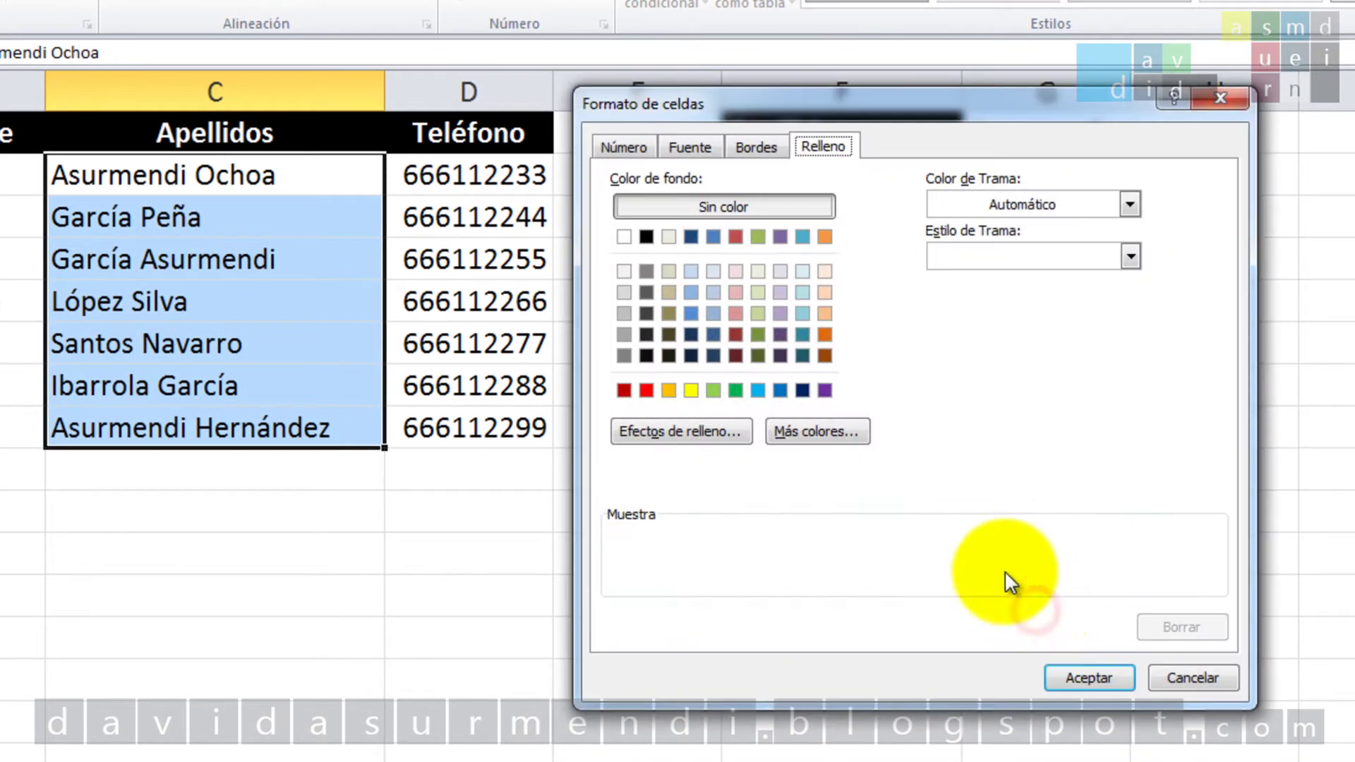
pyautogui.click(758, 313)
pyautogui.click(1101, 678)
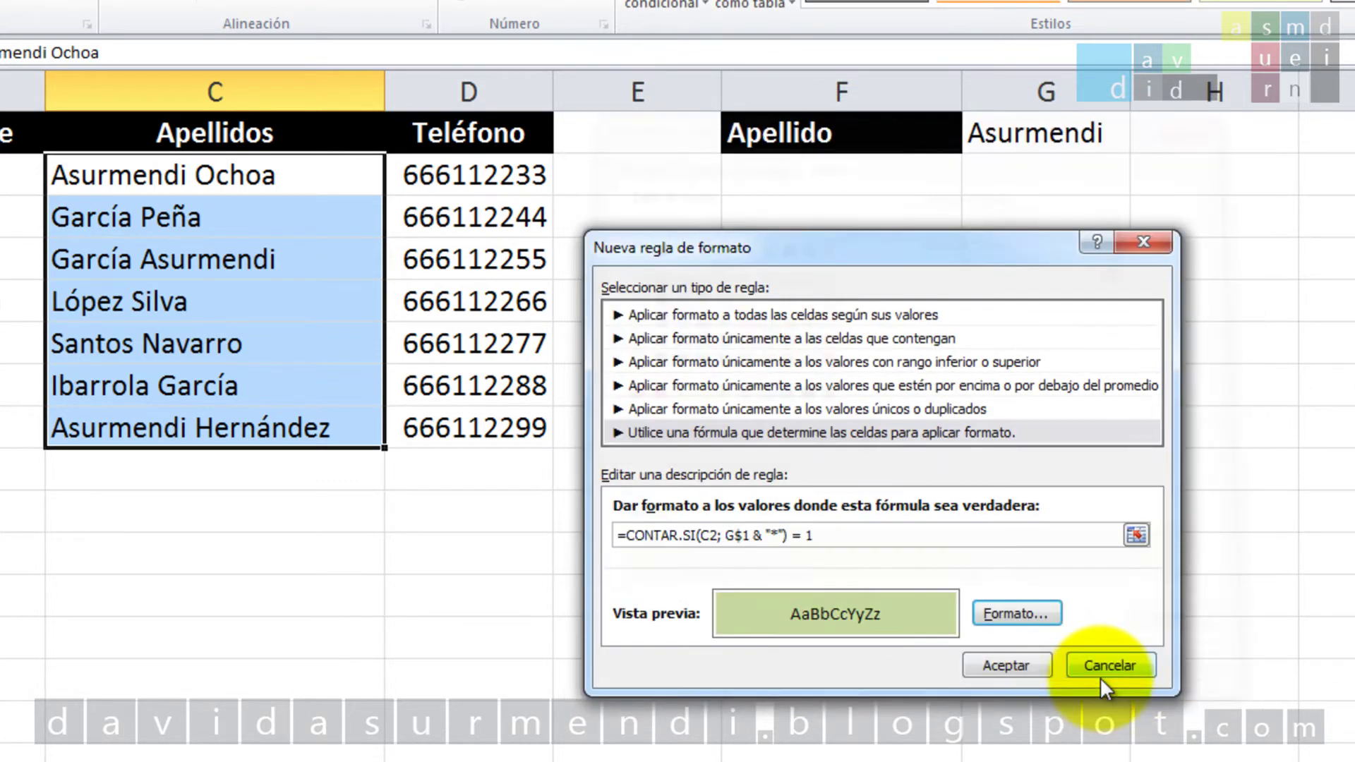
pyautogui.click(1018, 658)
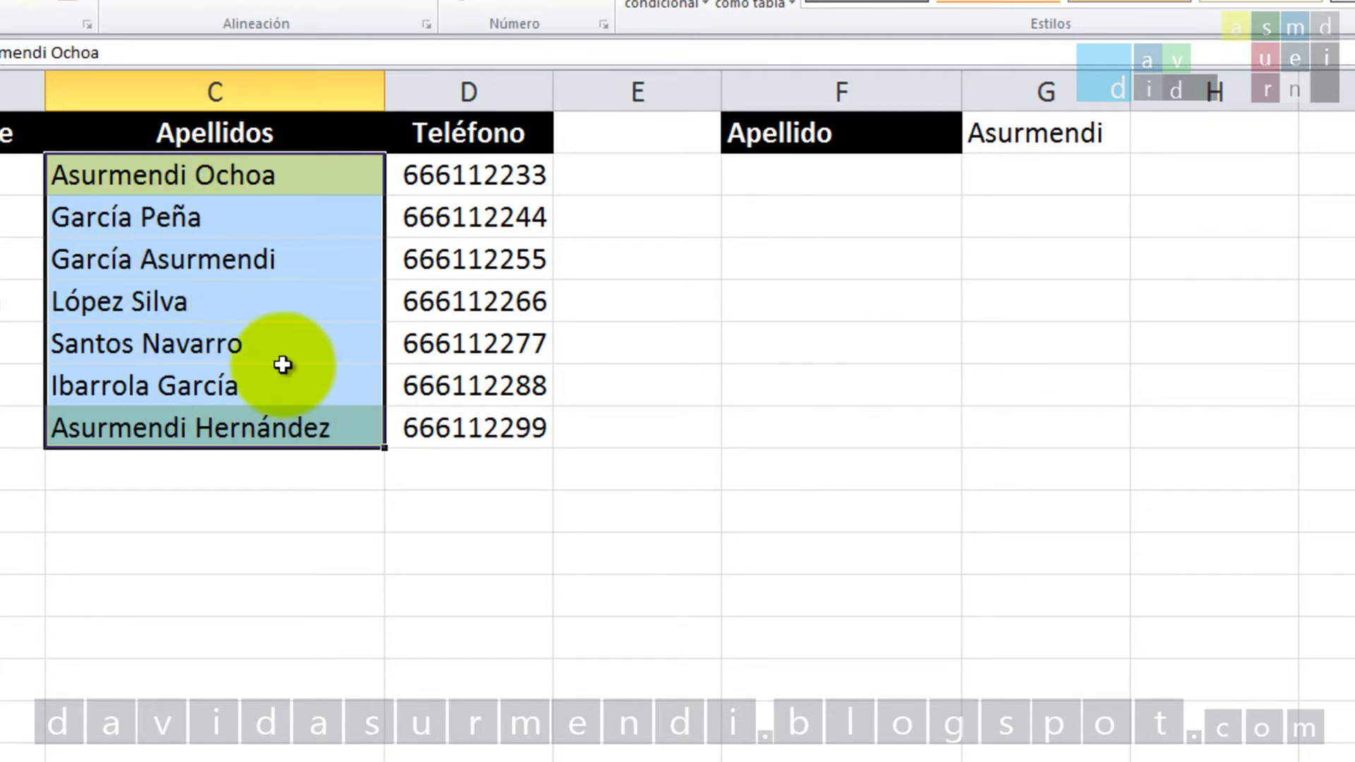
pyautogui.click(239, 265)
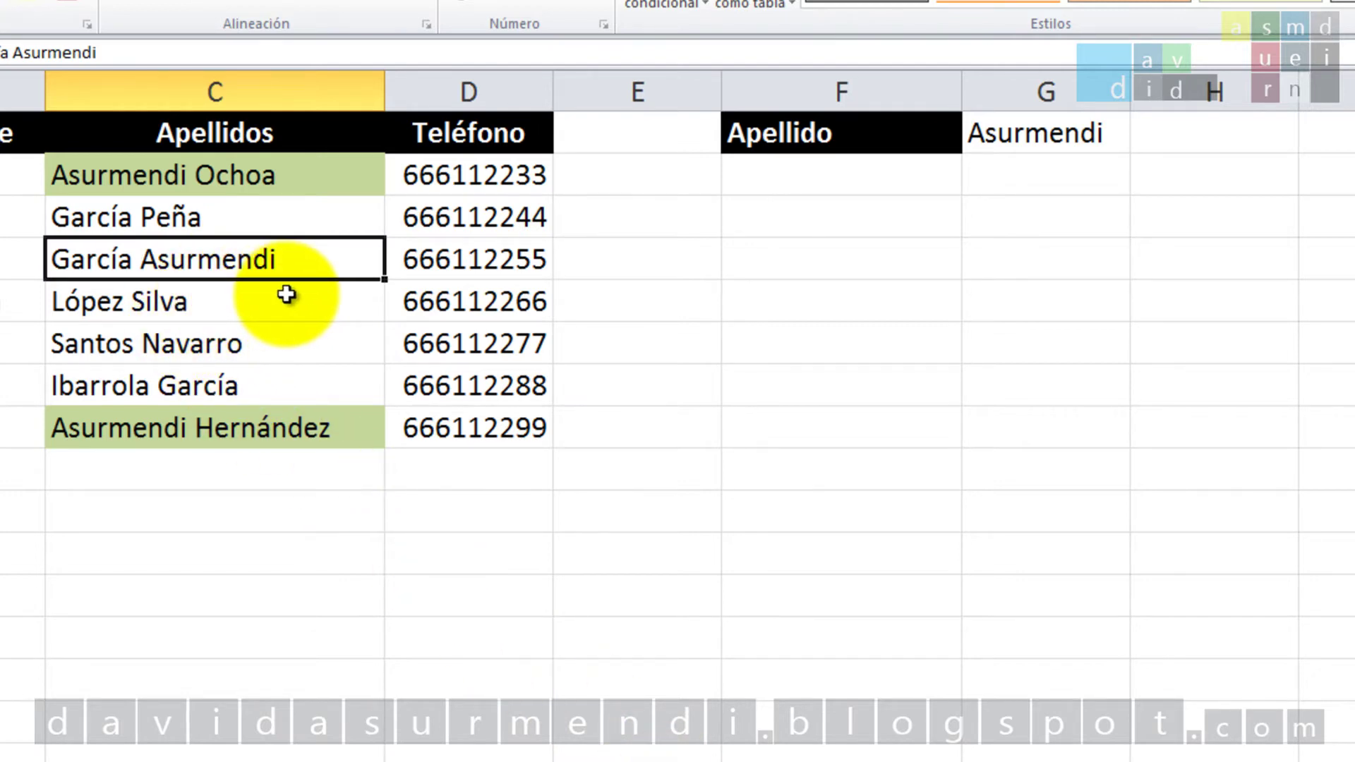
# Replace the surname in G1 with García and check that Ibarrola García stays unshaded
pyautogui.click(1022, 144)
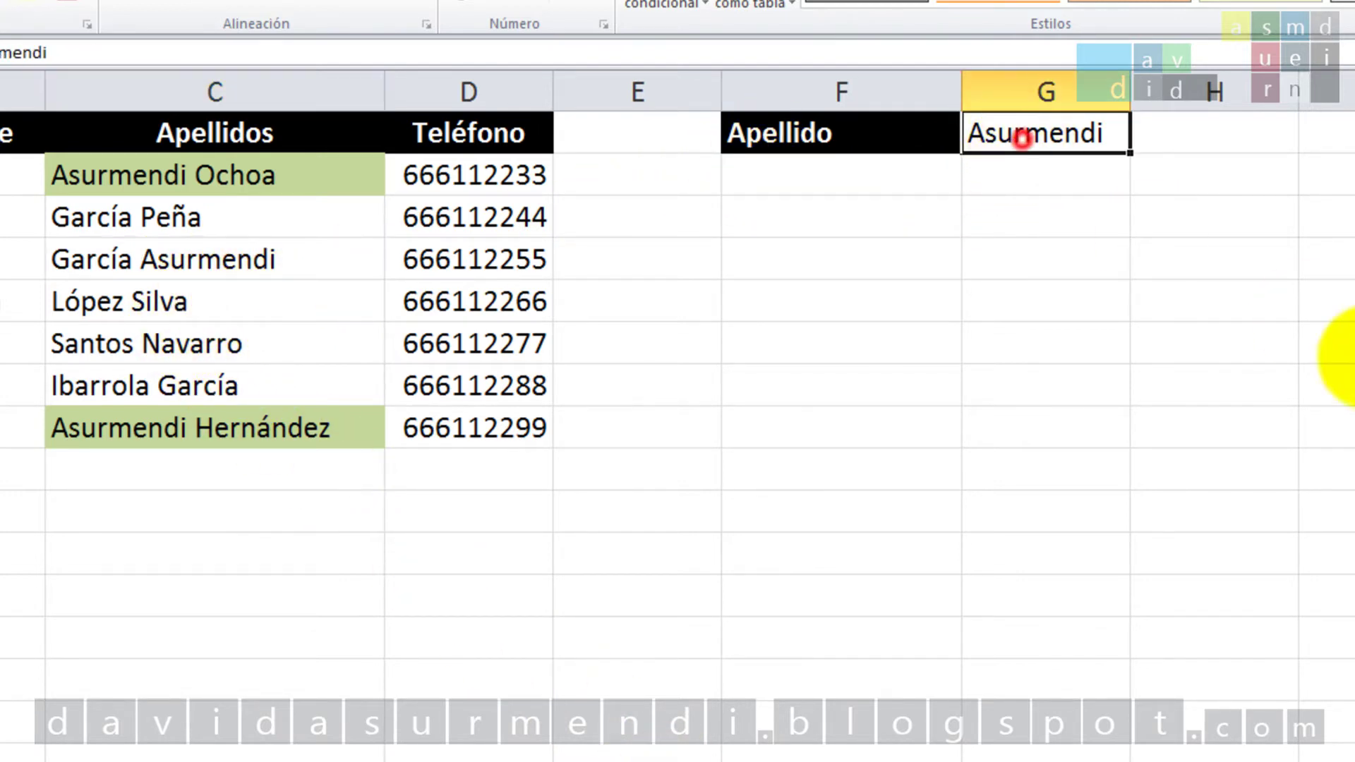
pyautogui.press('BackSpace')
pyautogui.write('Garc')
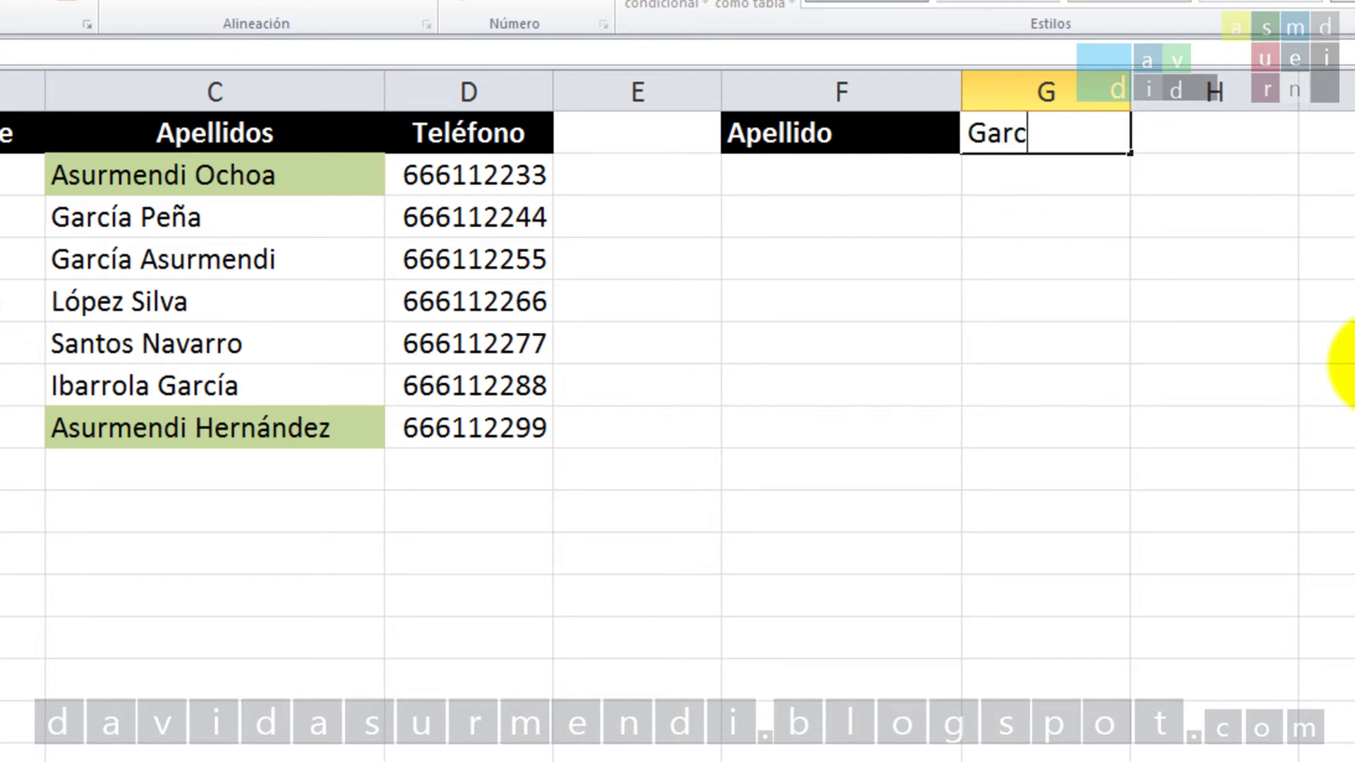
pyautogui.write('ía')
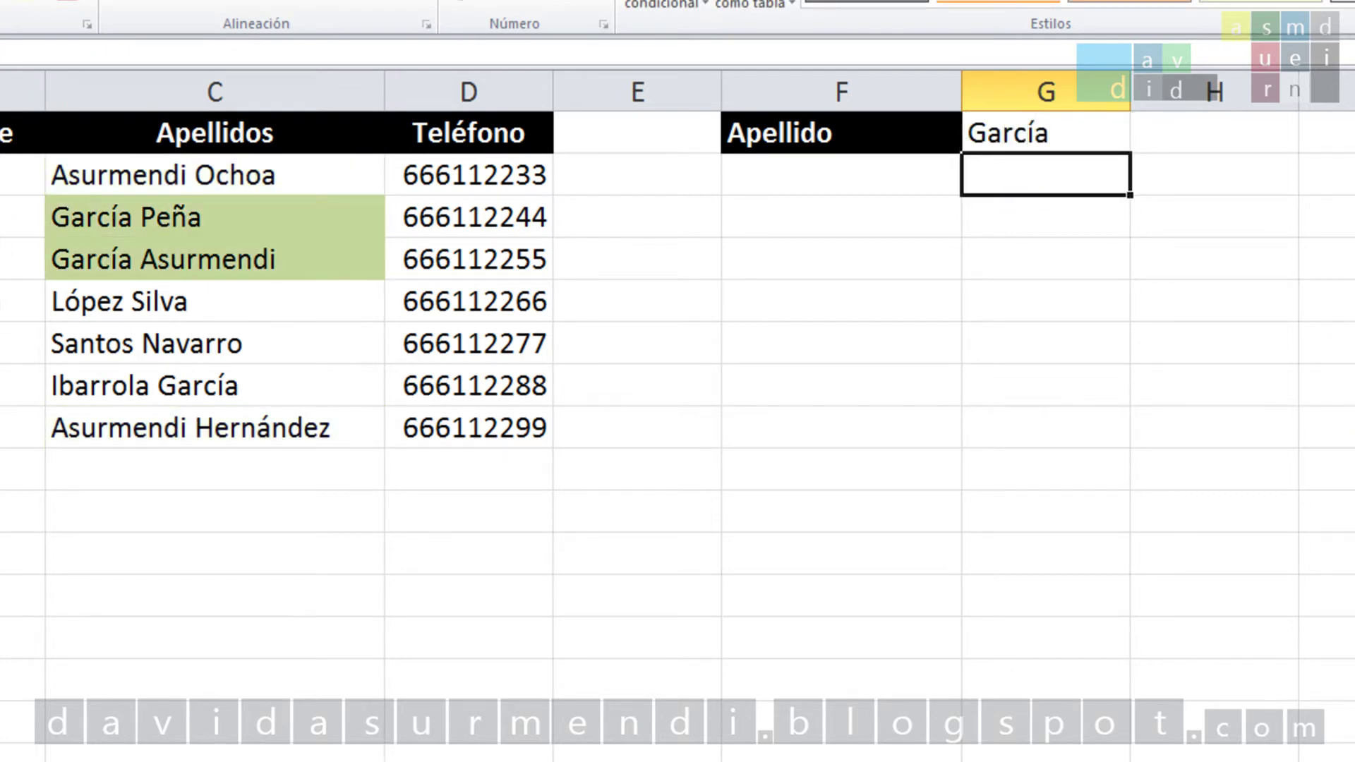
pyautogui.click(279, 395)
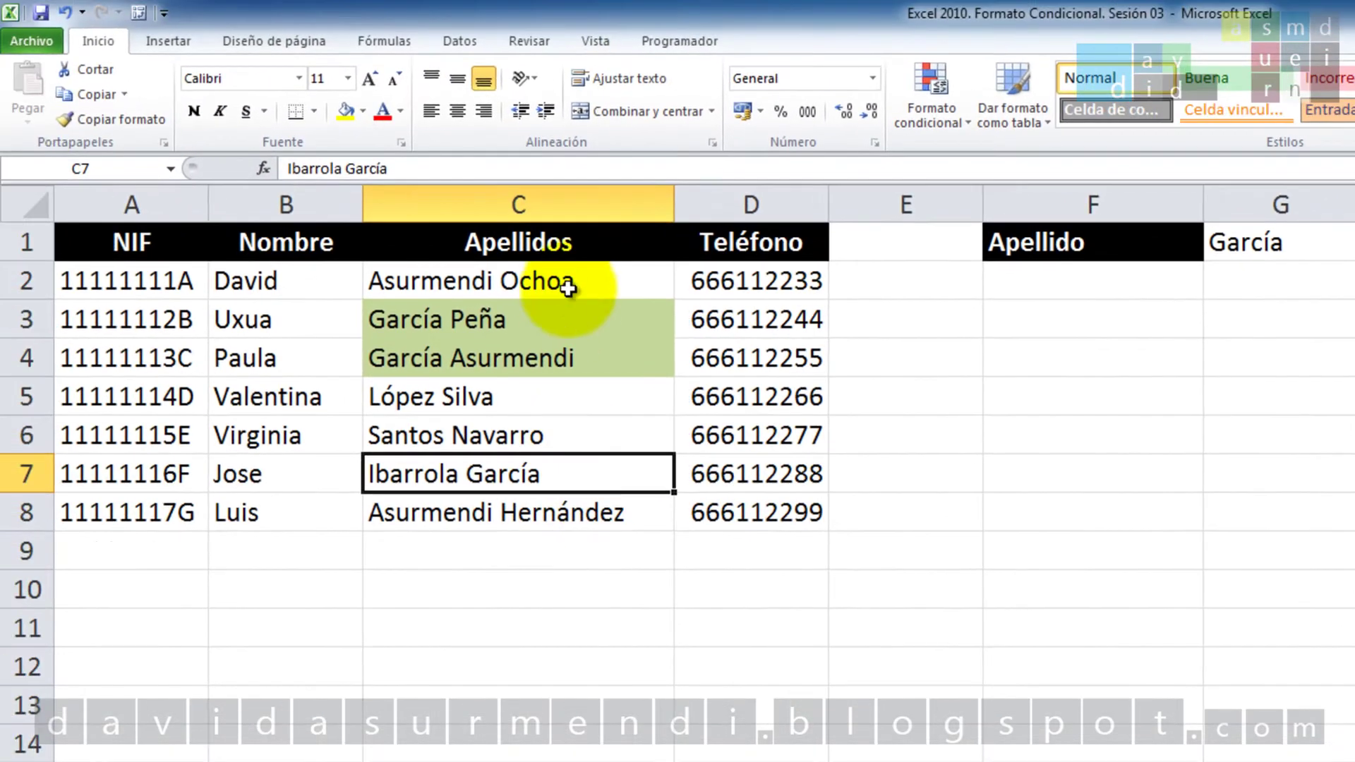
# Select C2:C8 and open the starts-with rule =CONTAR.SI(C2; G$1 & "*") = 1 for editing
pyautogui.moveTo(568, 286); pyautogui.dragTo(617, 513)
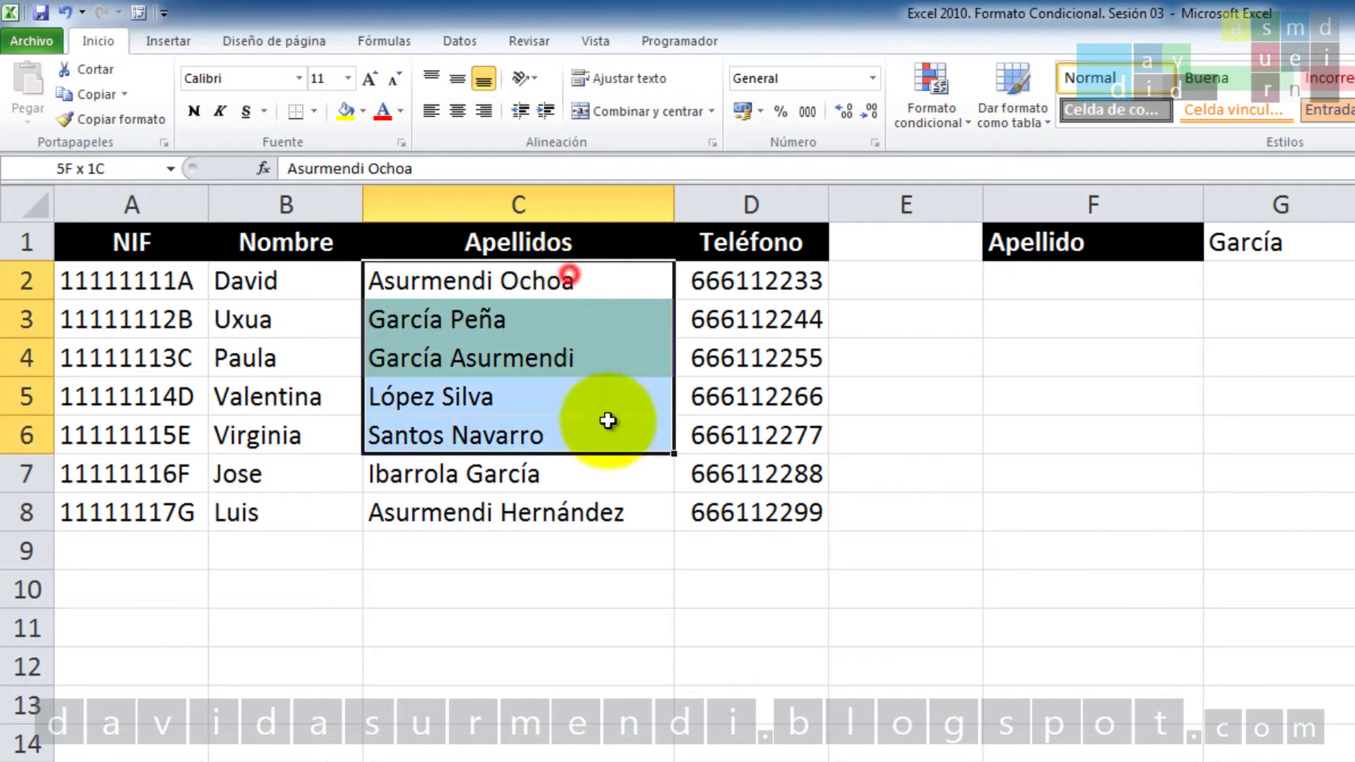
pyautogui.click(964, 103)
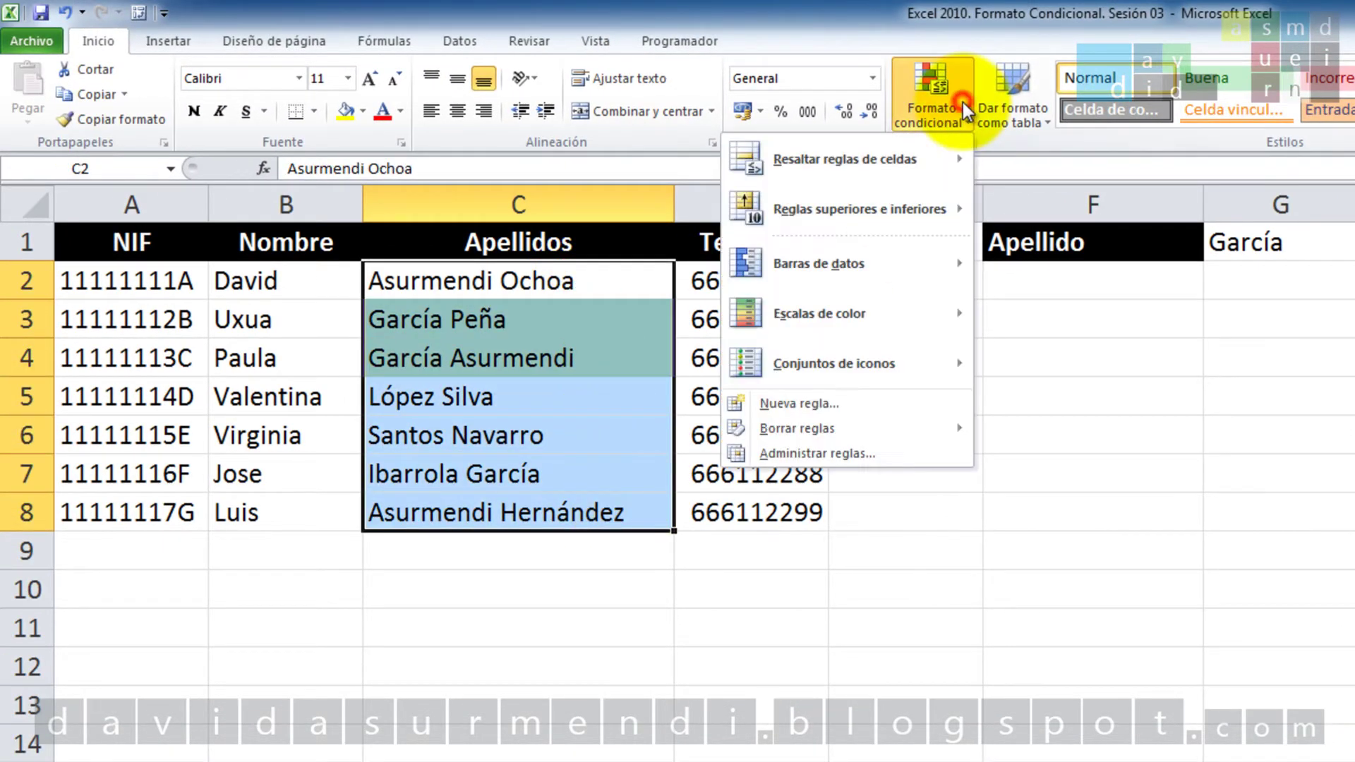
pyautogui.click(892, 446)
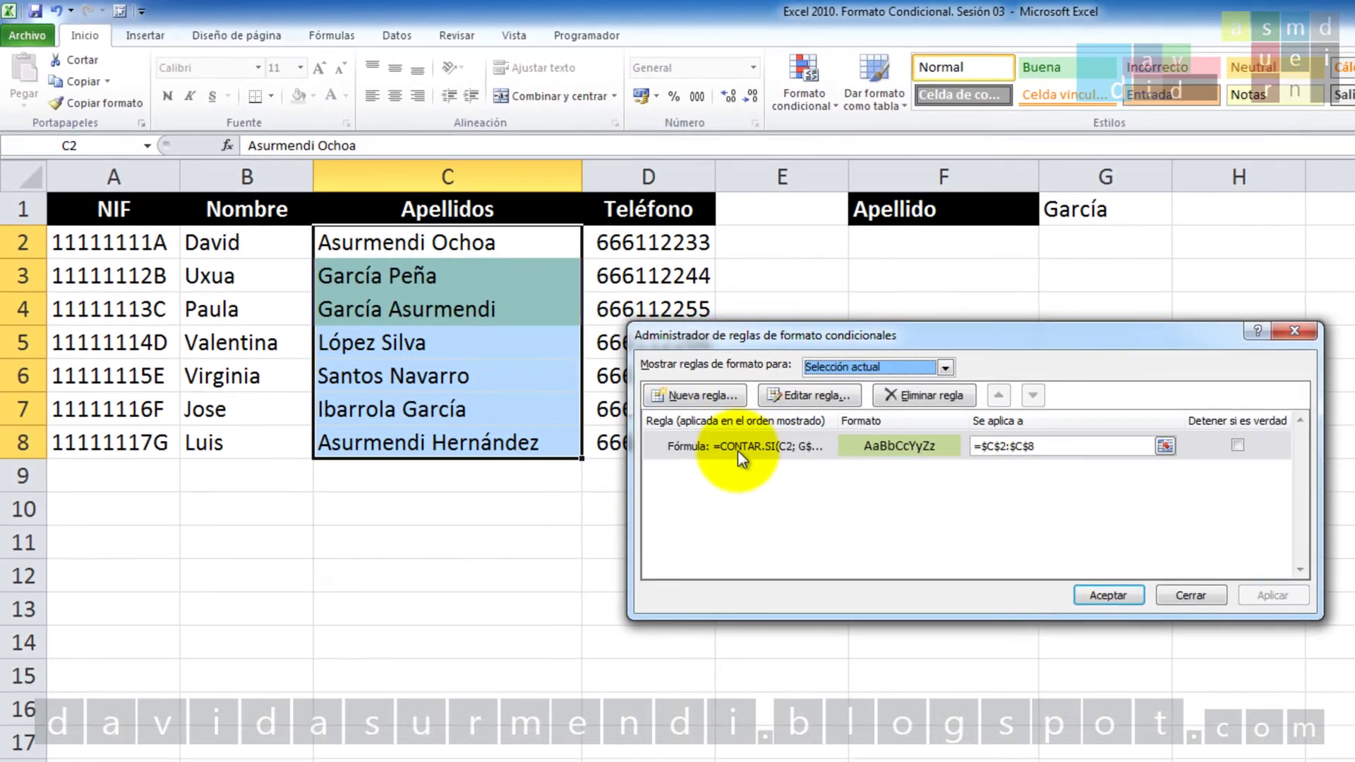
pyautogui.doubleClick(738, 450)
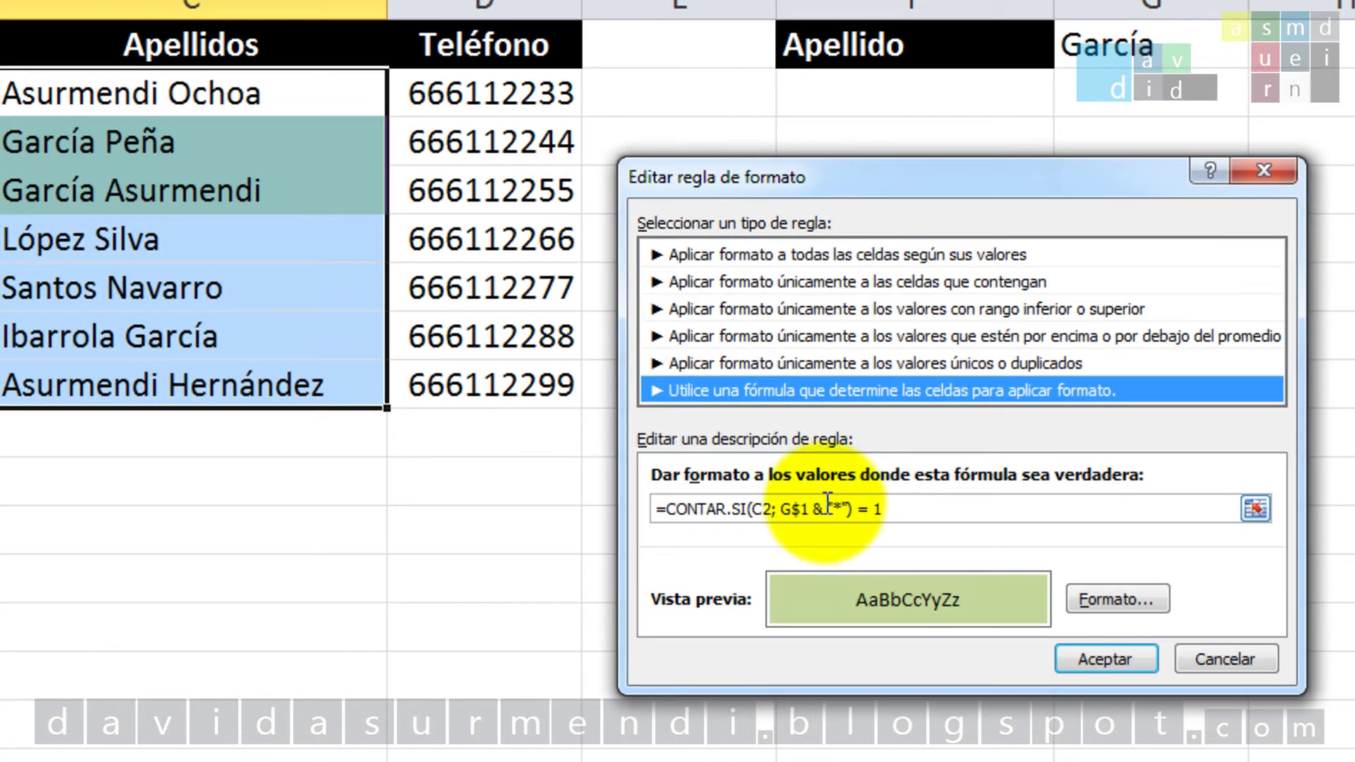
# Rewrite the rule formula as =CONTAR.SI(C2; "*" & G$1) = 1 and confirm it
pyautogui.click(904, 510)
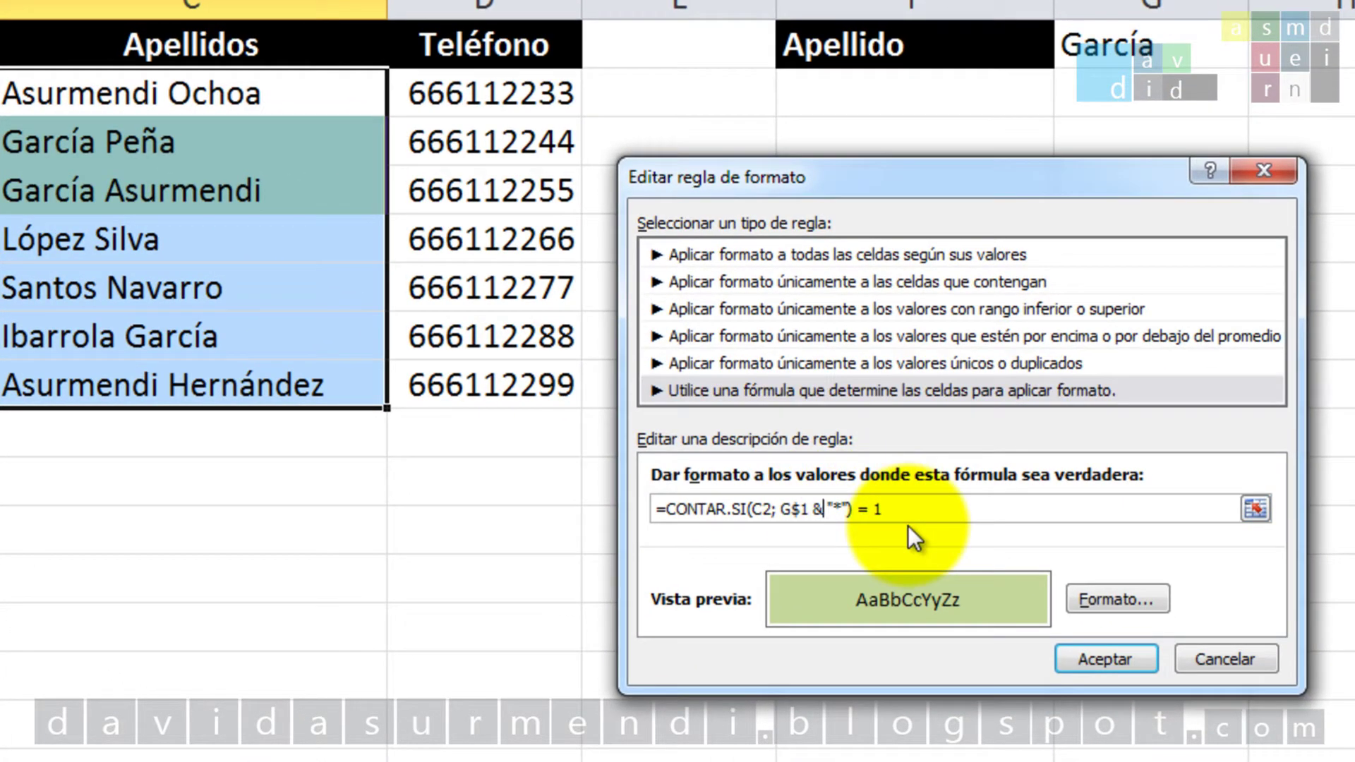
pyautogui.press('BackSpace')
pyautogui.press('BackSpace')
pyautogui.press('BackSpace')
pyautogui.press('BackSpace')
pyautogui.press('BackSpace')
pyautogui.press('BackSpace')
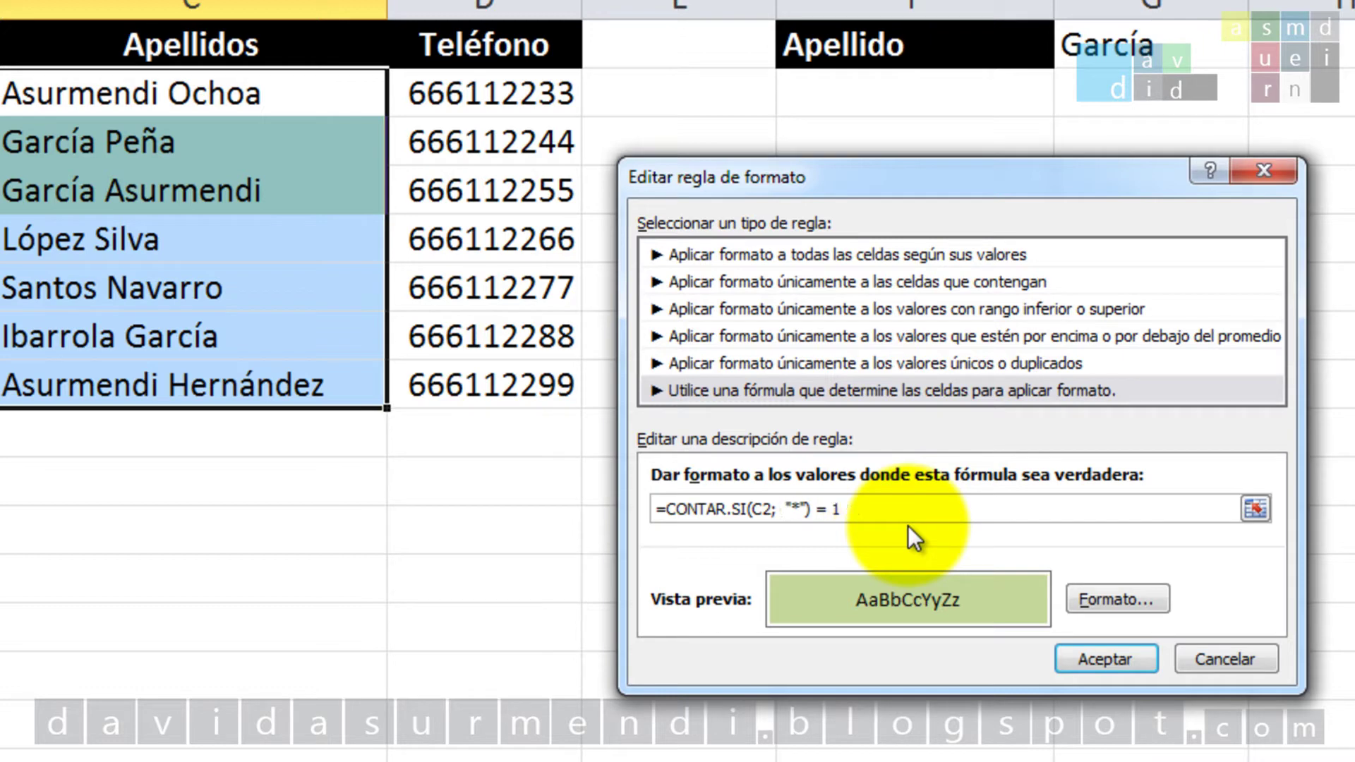
pyautogui.press('BackSpace')
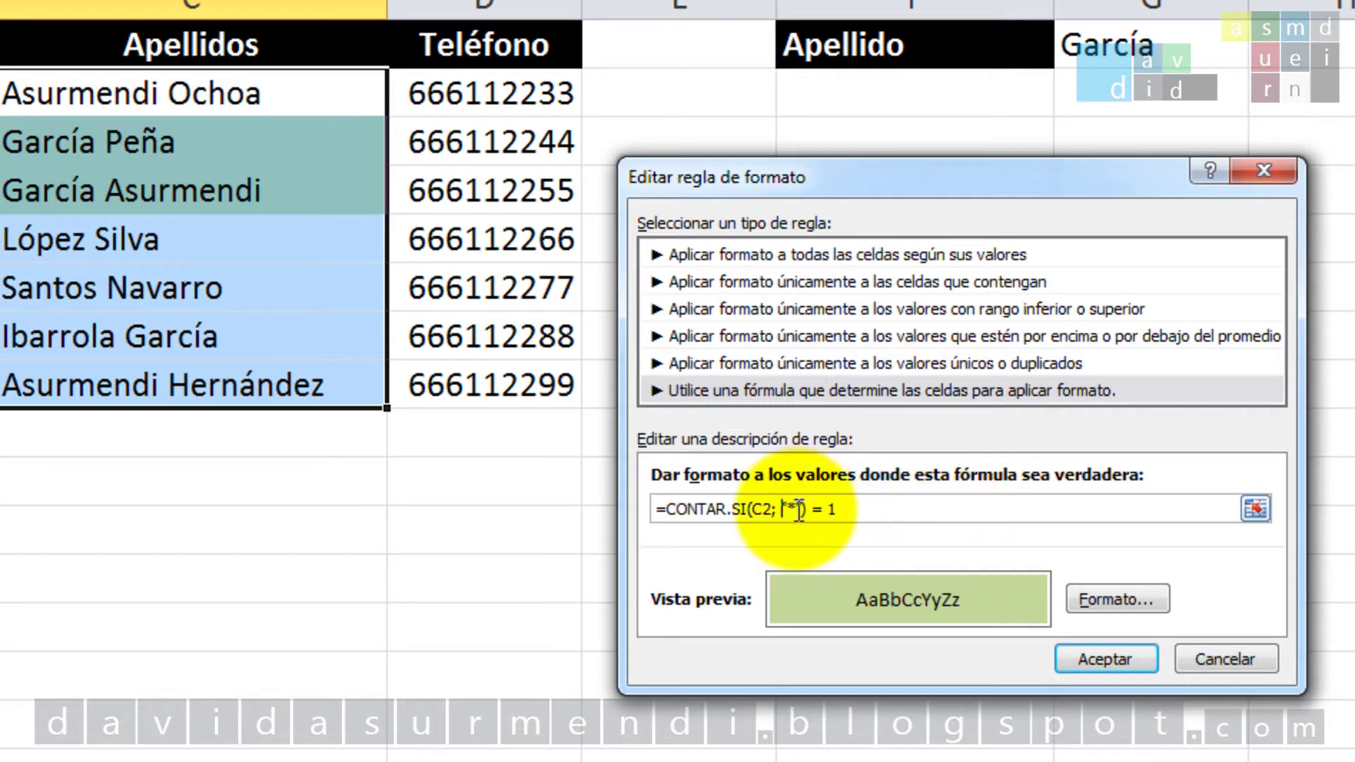
pyautogui.click(804, 509)
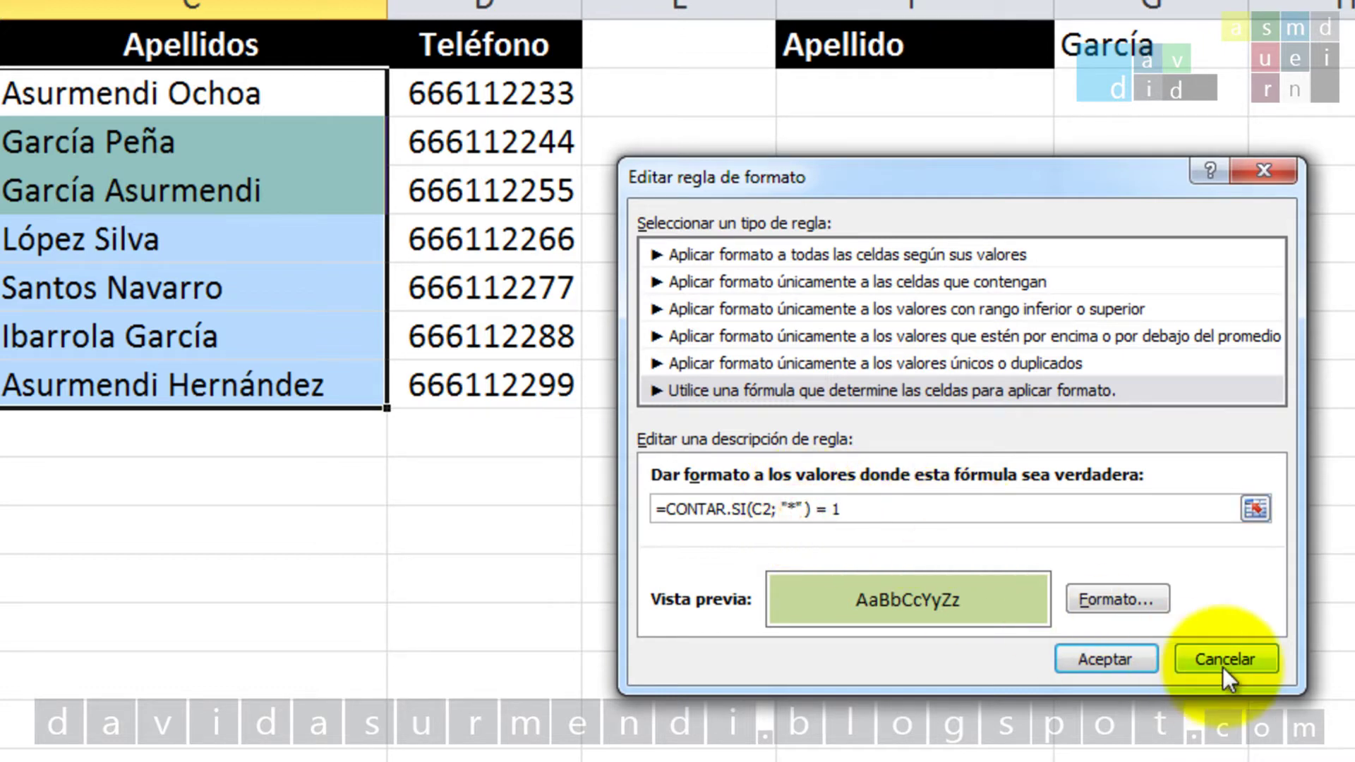
pyautogui.write('& ')
pyautogui.write('G')
pyautogui.write('$1')
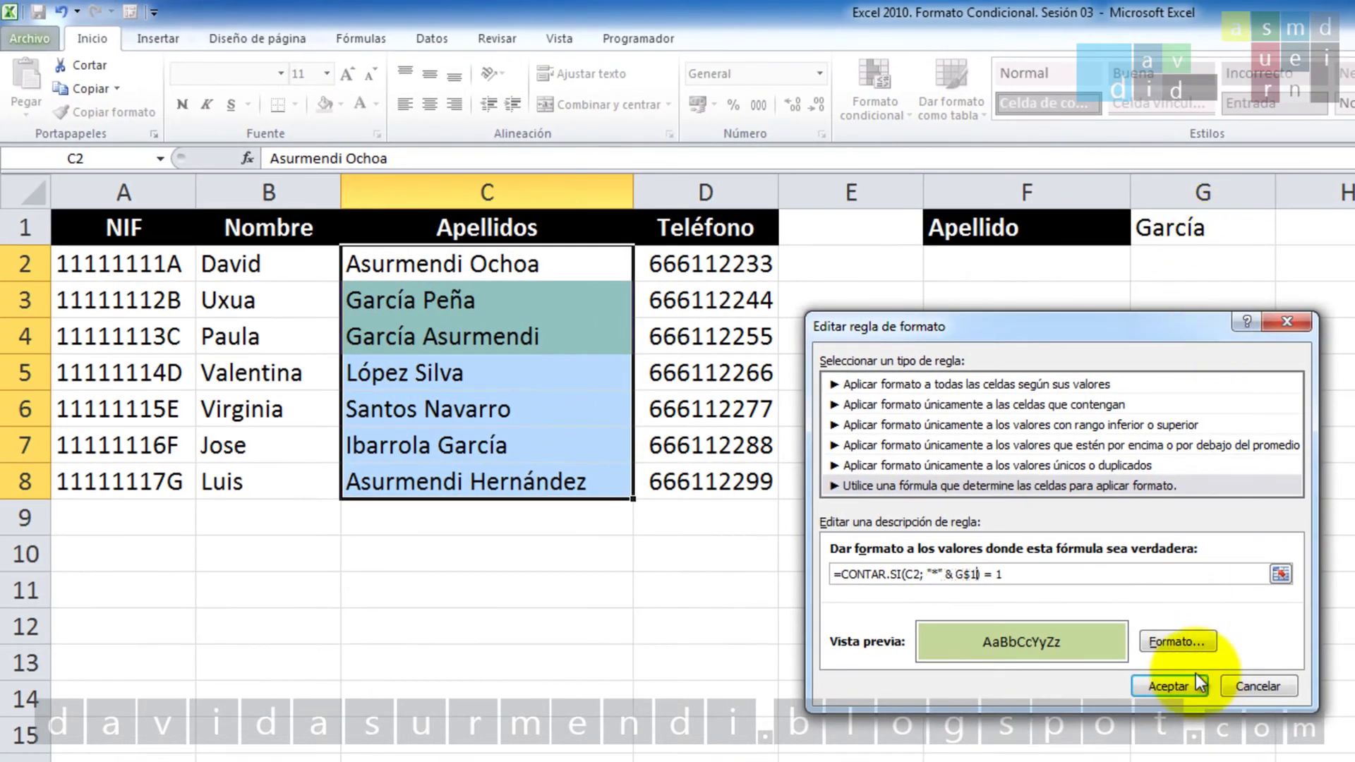
pyautogui.click(1184, 686)
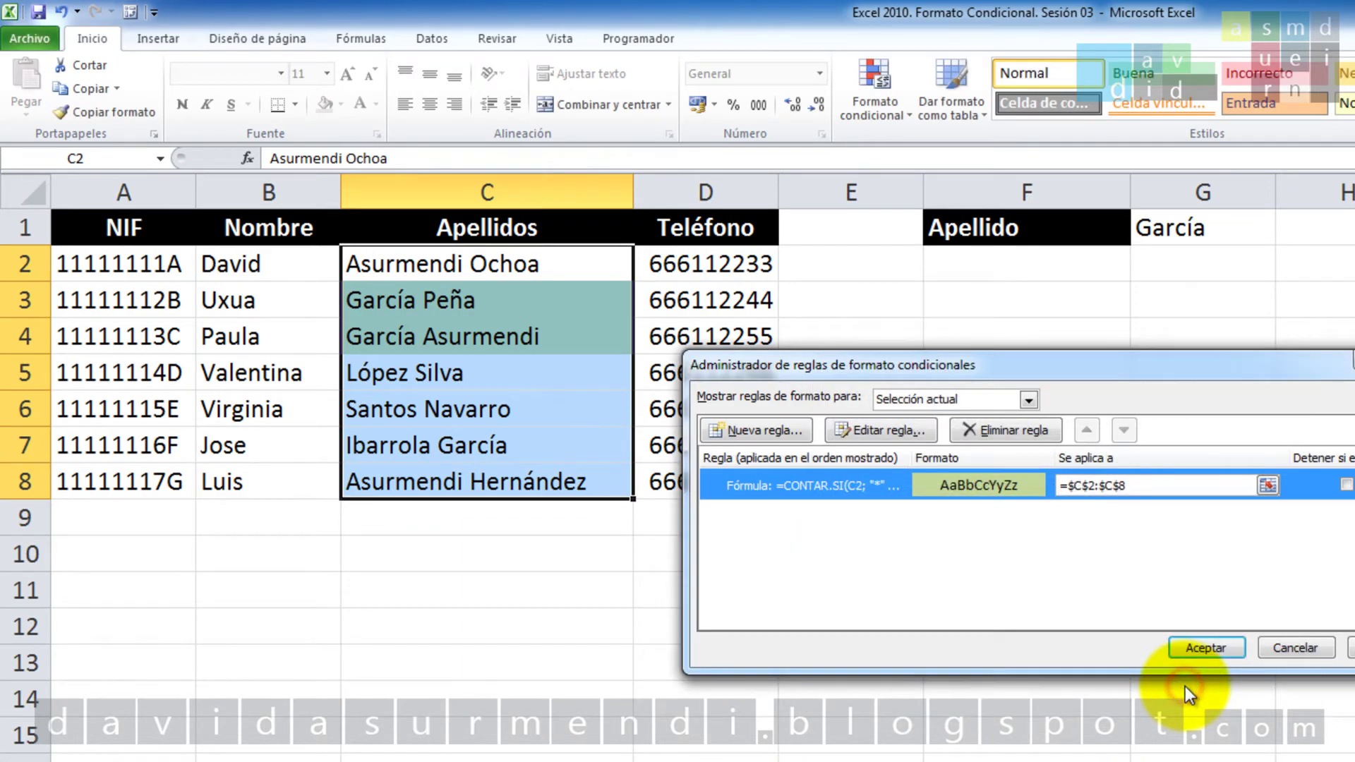
# Apply the ends-with rule and check the highlighting in the Apellidos cells
pyautogui.click(1203, 648)
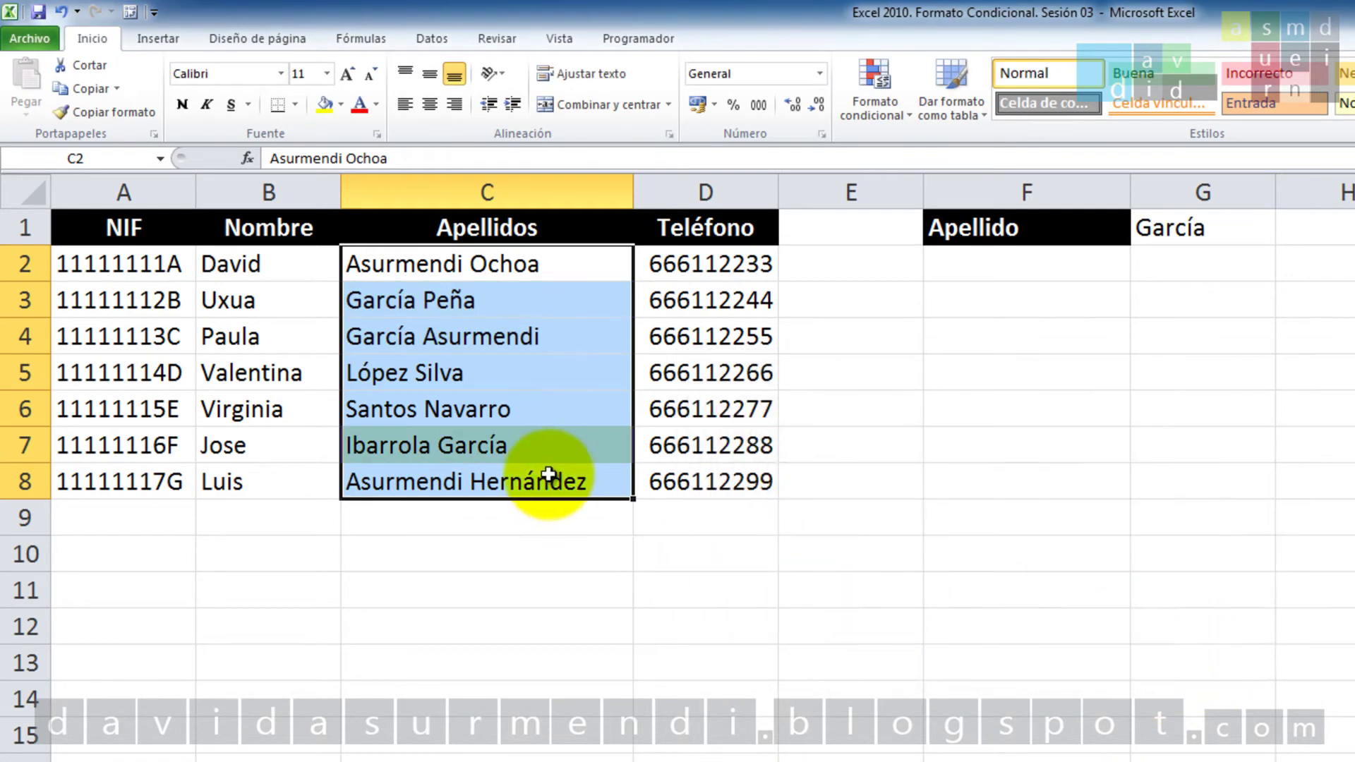
pyautogui.click(578, 412)
pyautogui.click(573, 445)
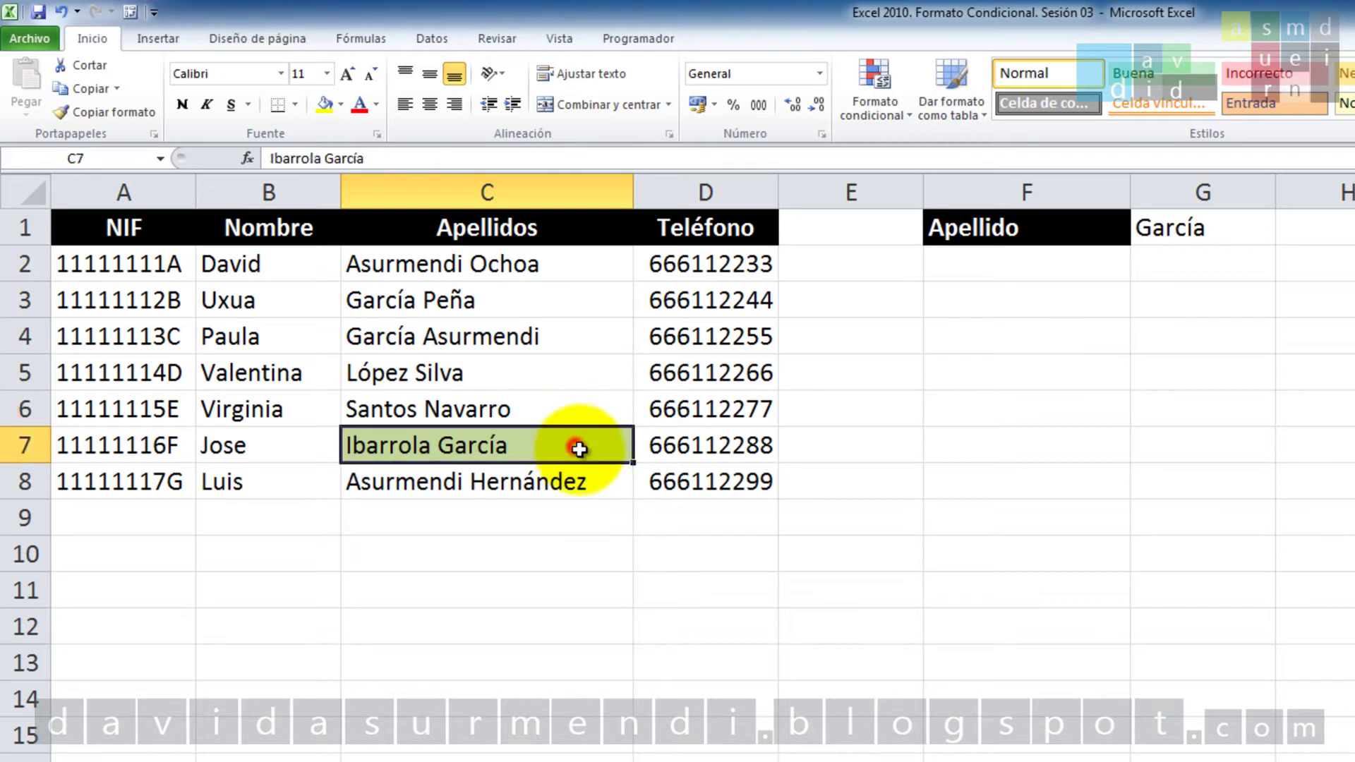
# Enter Asurmendi in G1 and select the Apellidos cells C2:C8
pyautogui.click(1202, 229)
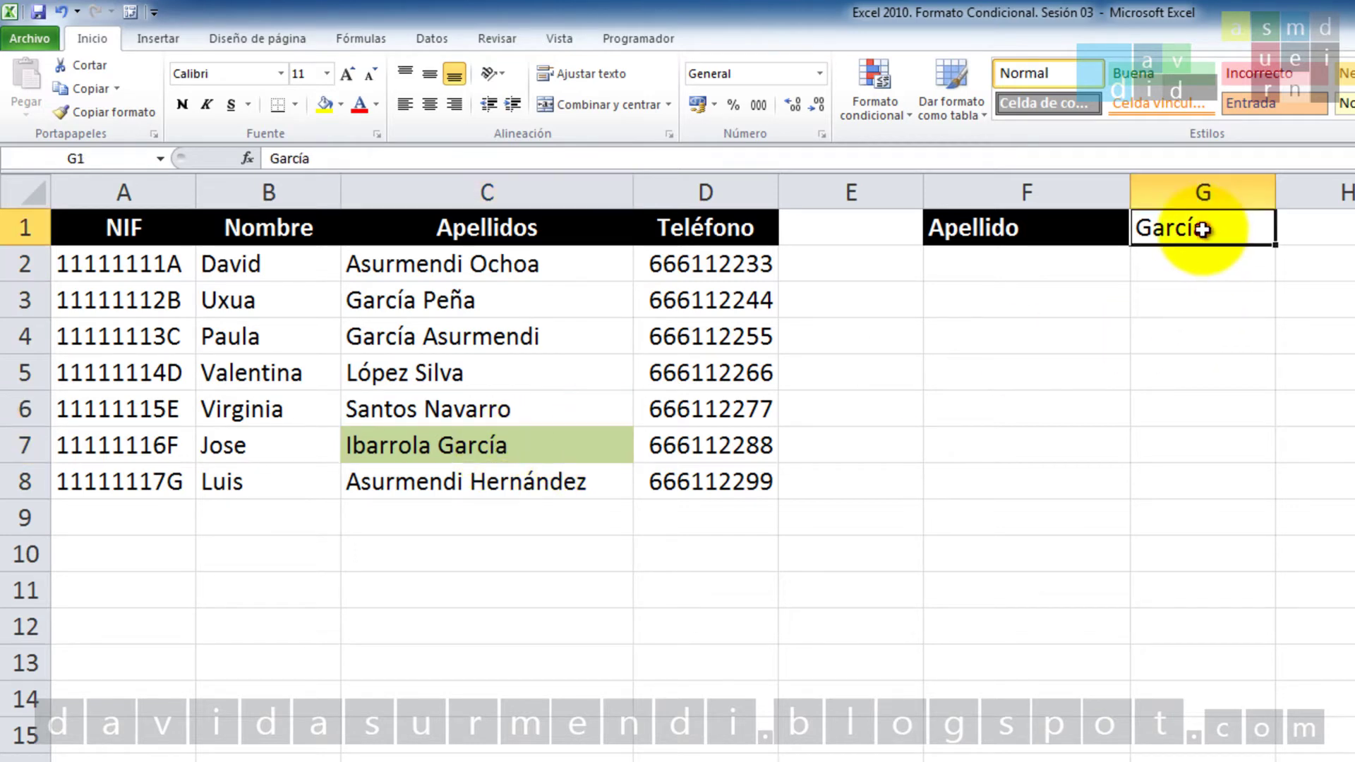
pyautogui.write('Asurme')
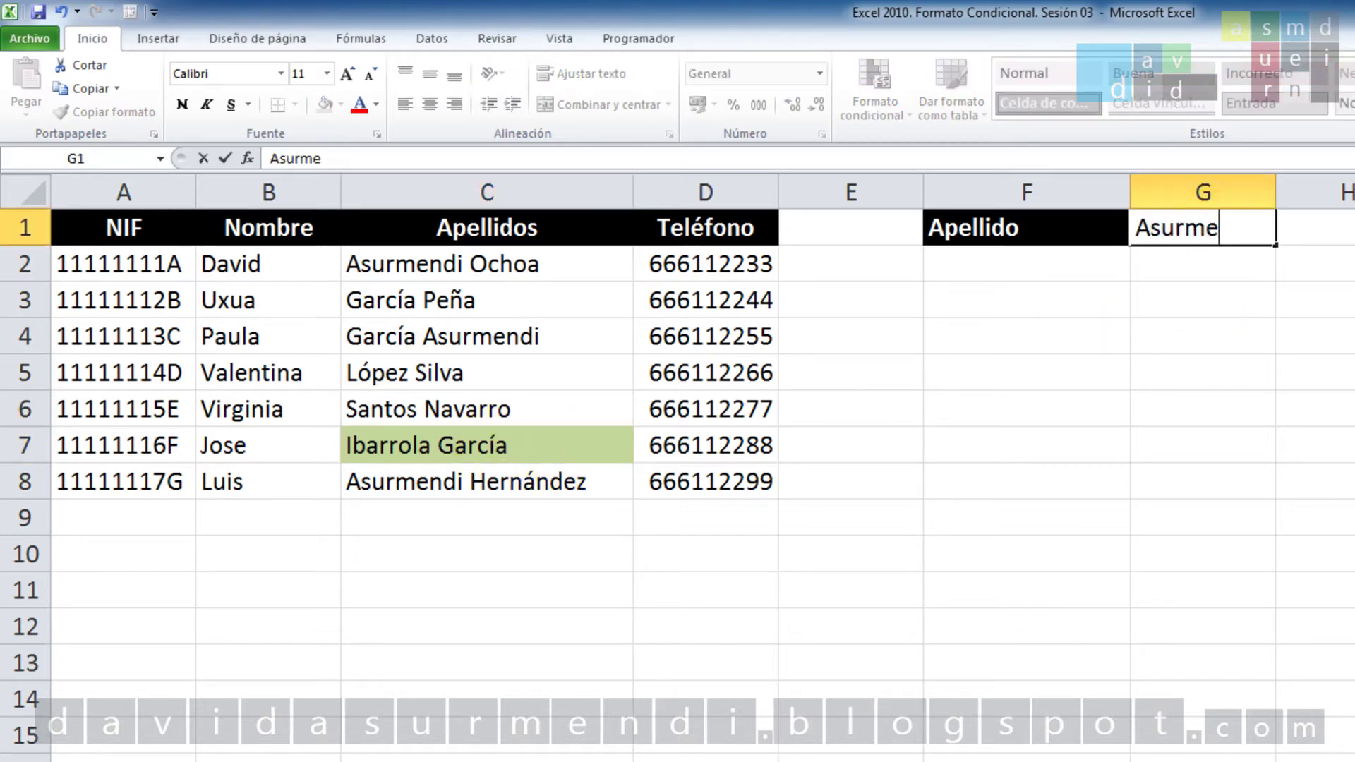
pyautogui.write('ndi')
pyautogui.press('Return')
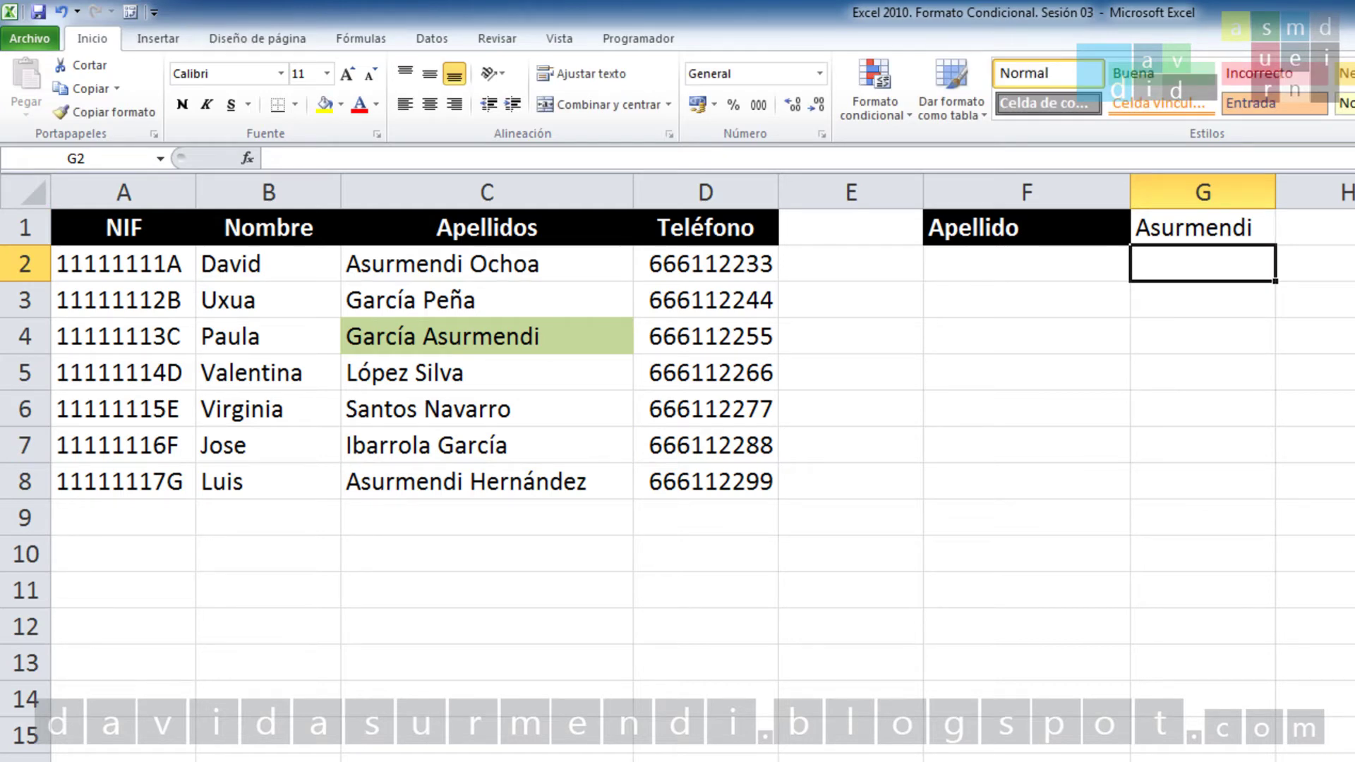
pyautogui.moveTo(580, 273); pyautogui.dragTo(551, 476)
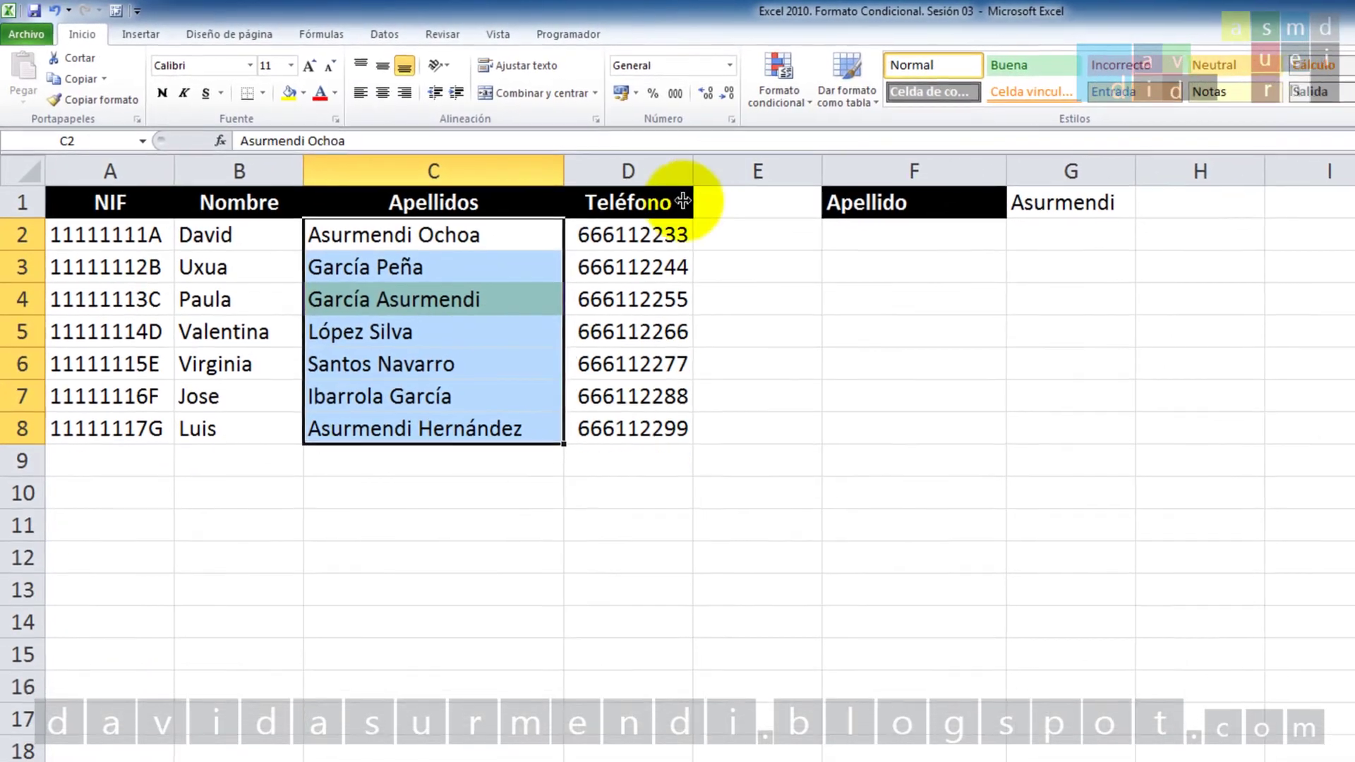
# Change the rule formula to =CONTAR.SI(C2; "*" & G$1 & "*") = 1 and apply it
pyautogui.click(783, 87)
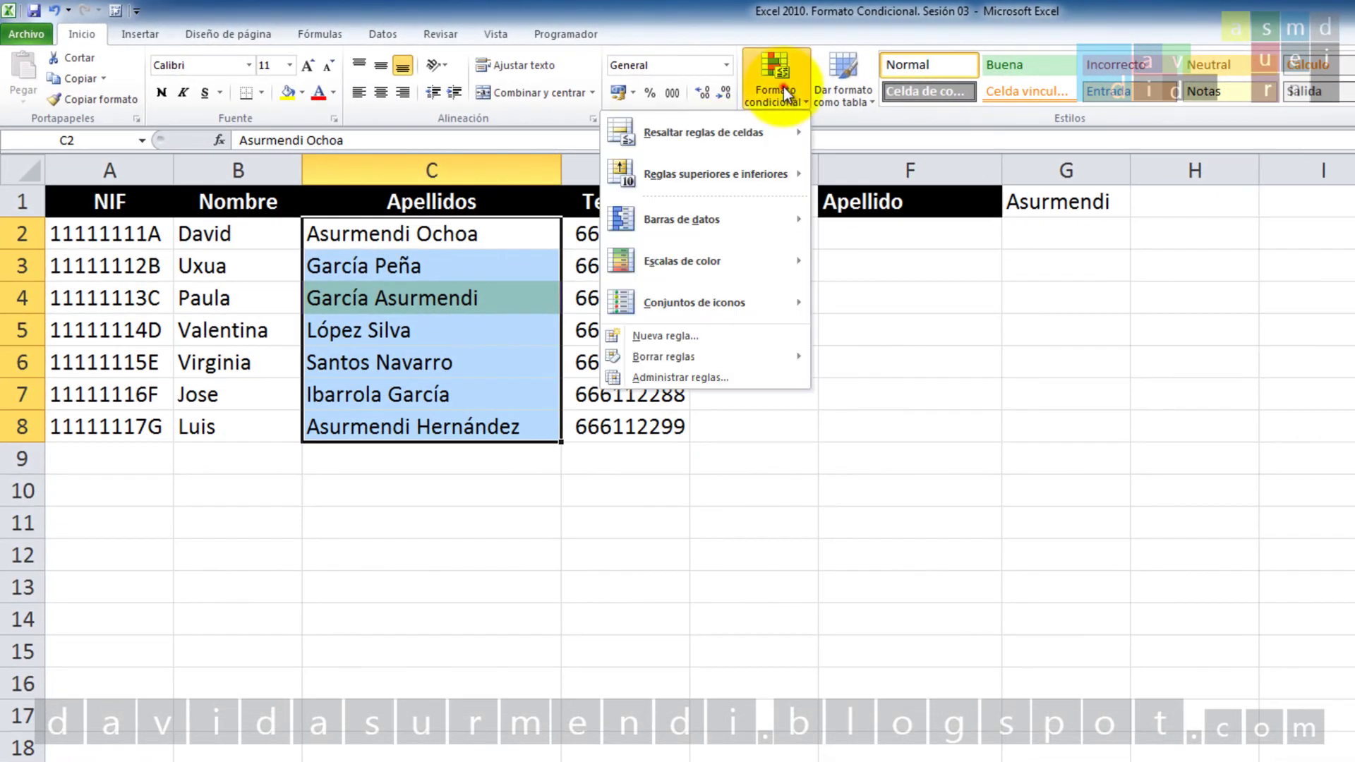
pyautogui.click(760, 372)
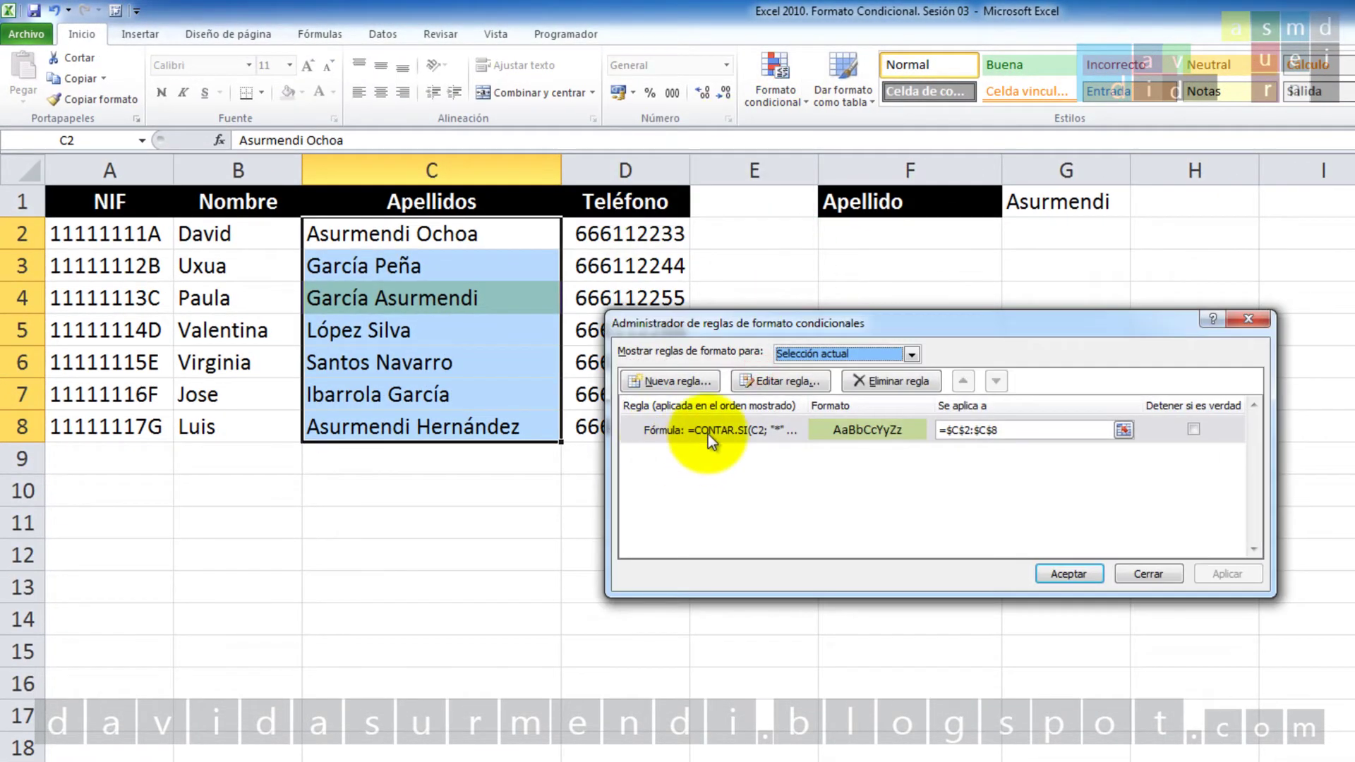
pyautogui.doubleClick(709, 434)
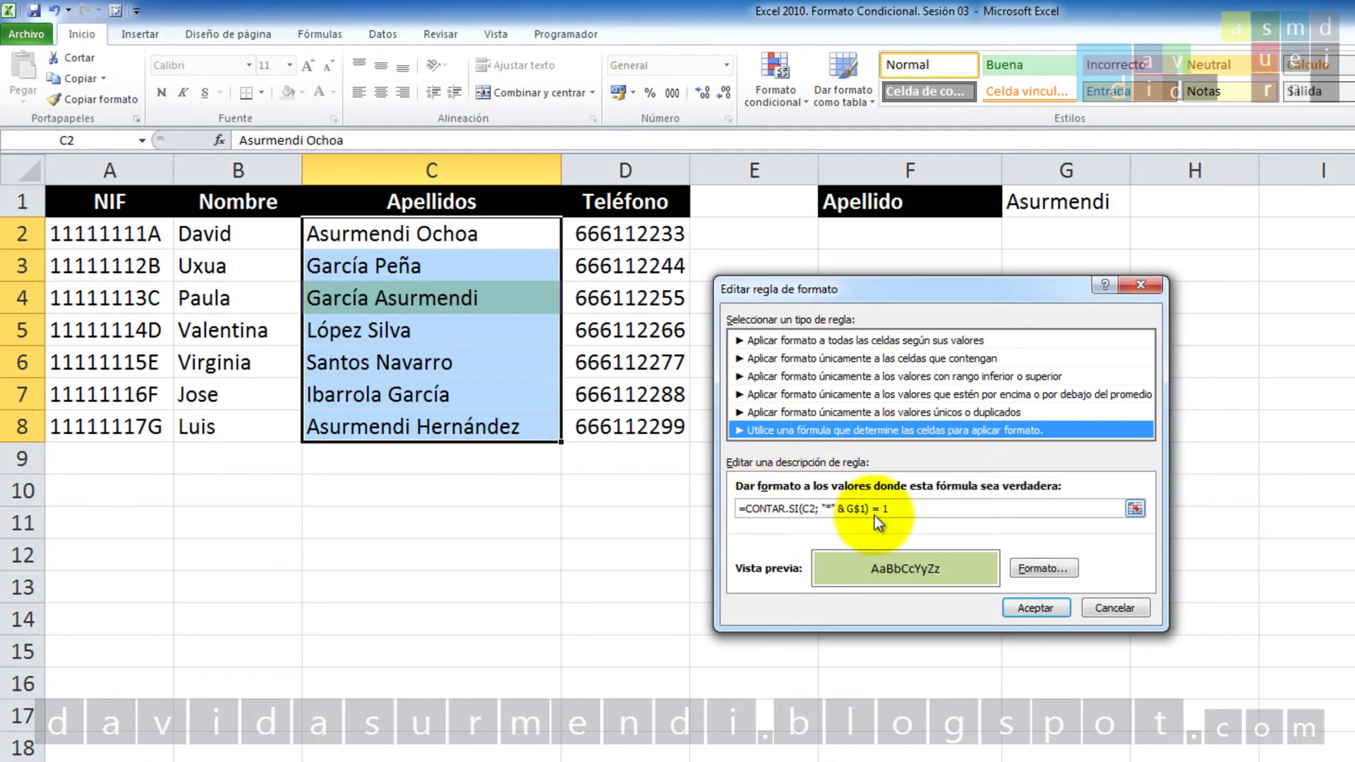
pyautogui.click(872, 513)
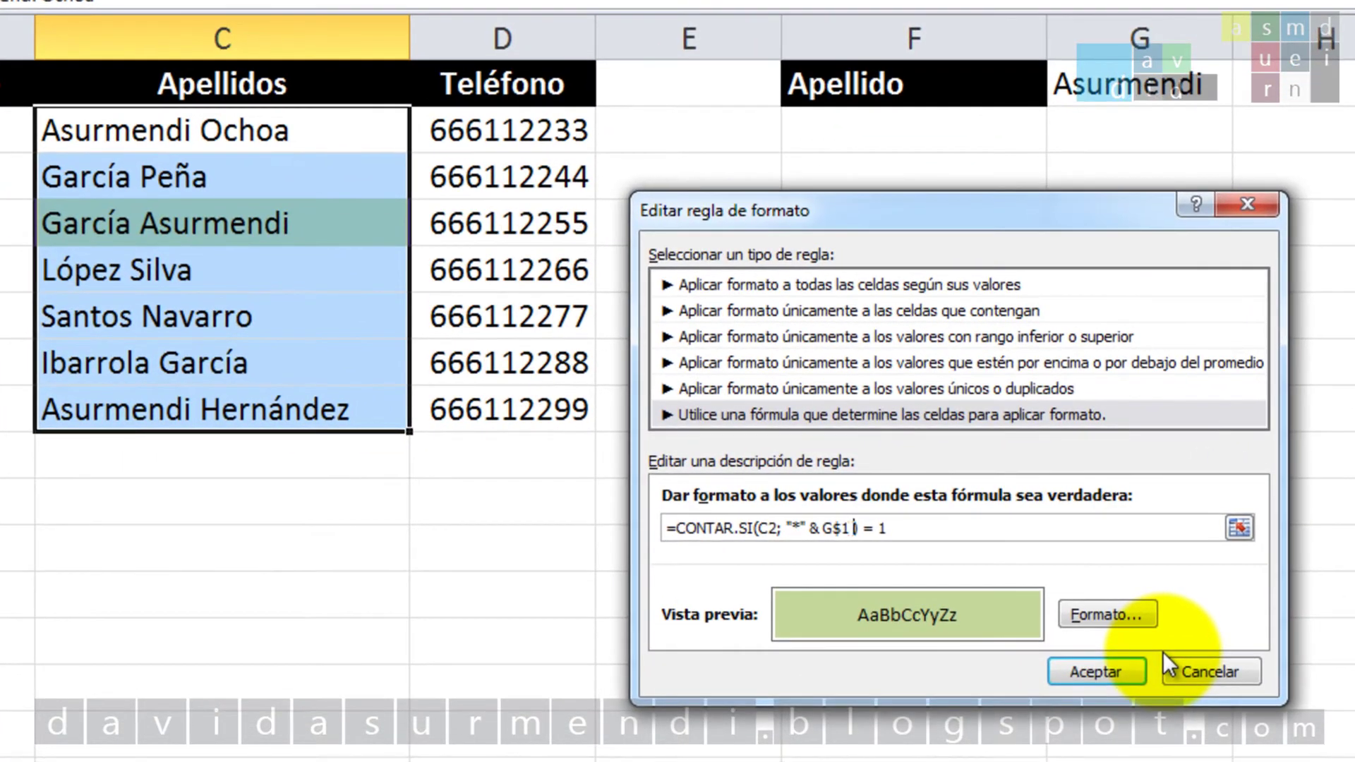
pyautogui.write('& "*"')
pyautogui.write('"')
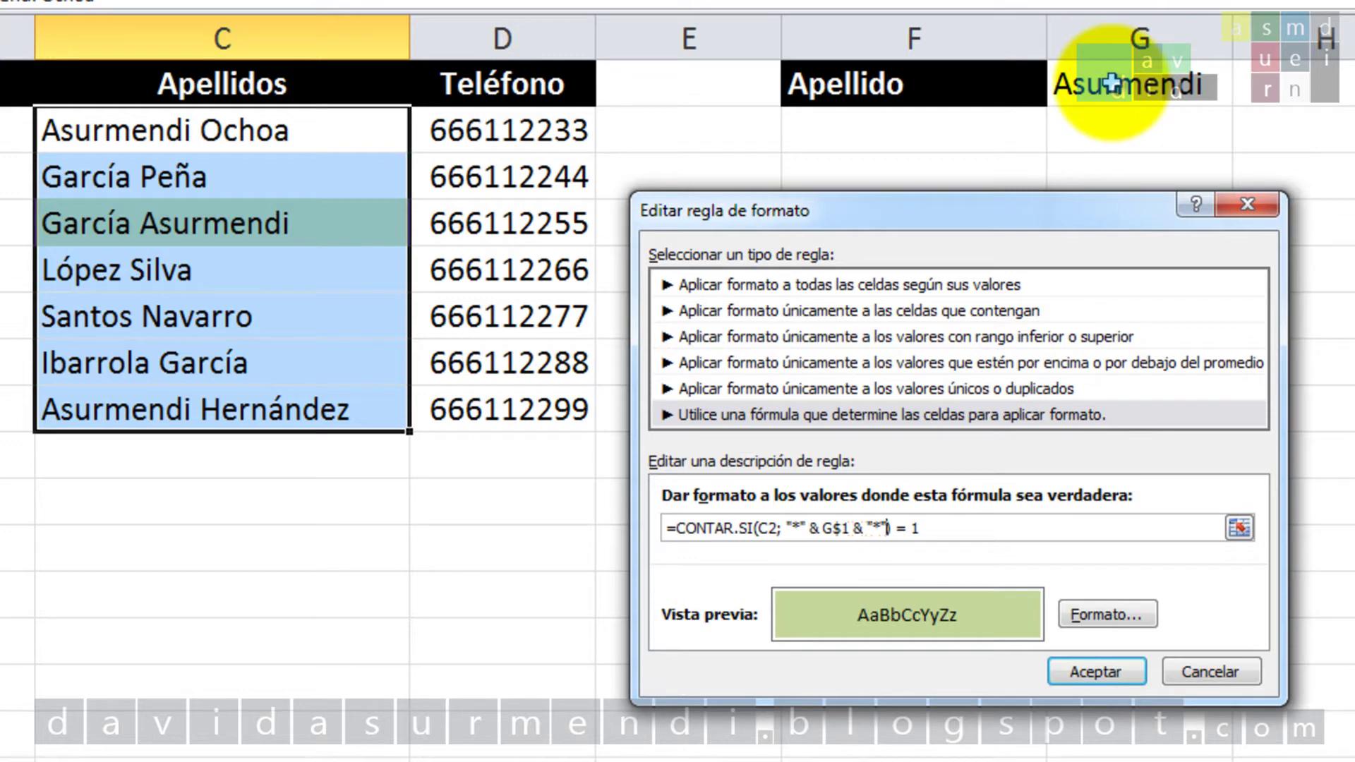
pyautogui.click(1129, 670)
pyautogui.click(1129, 618)
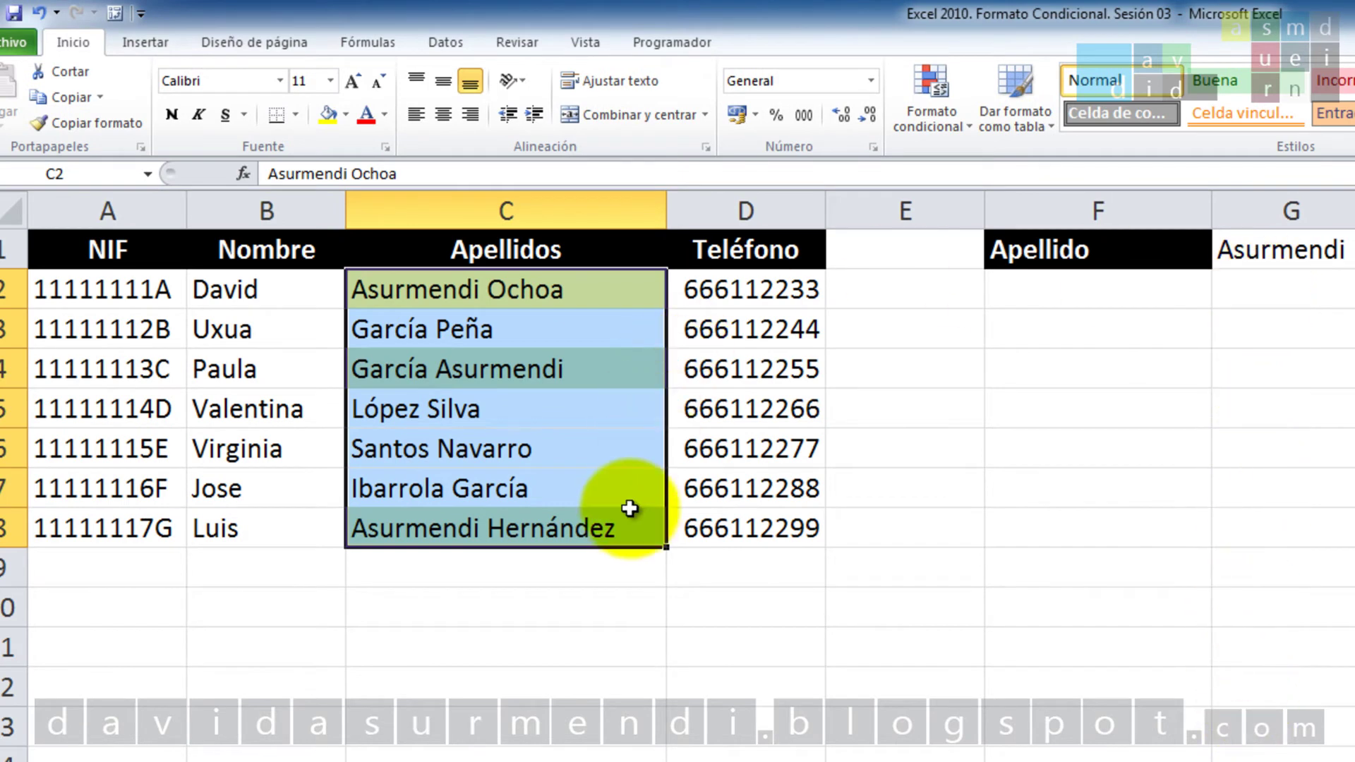
pyautogui.click(864, 573)
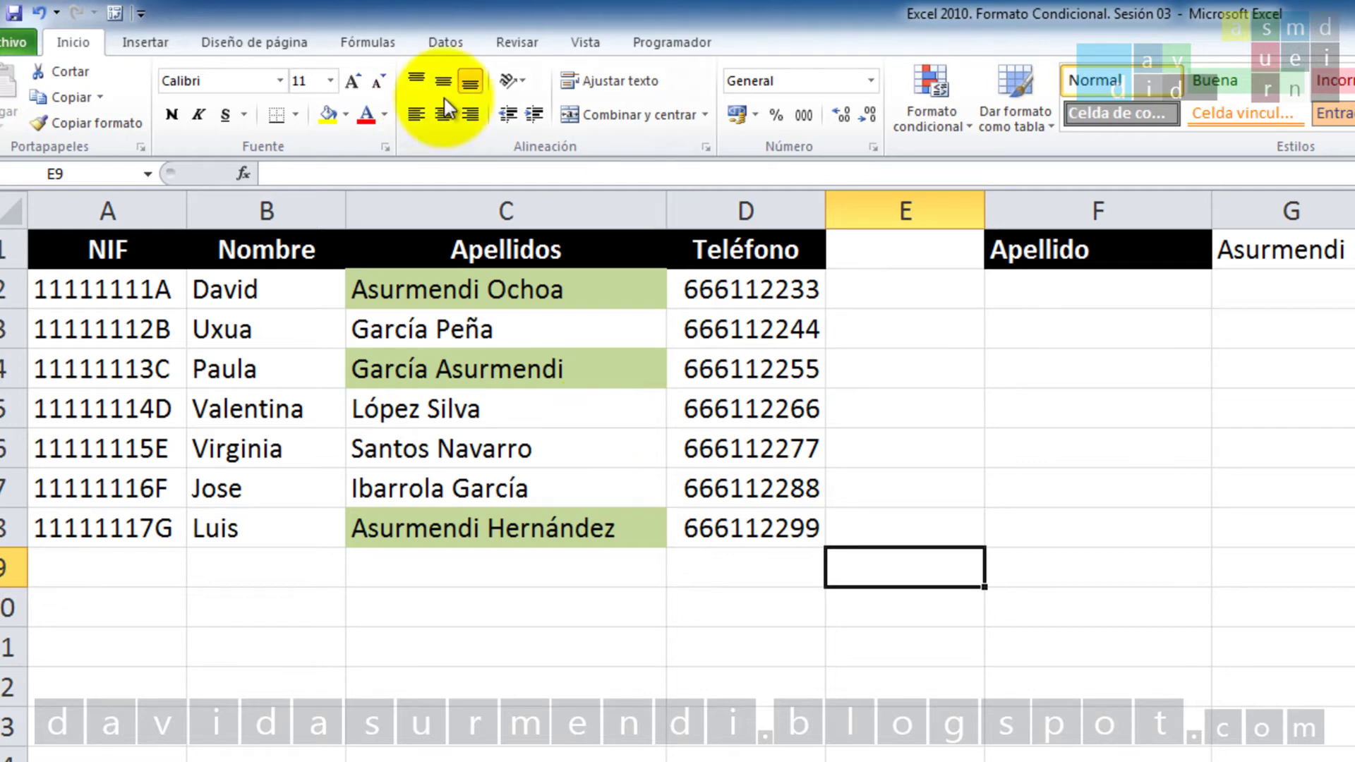
pyautogui.click(917, 105)
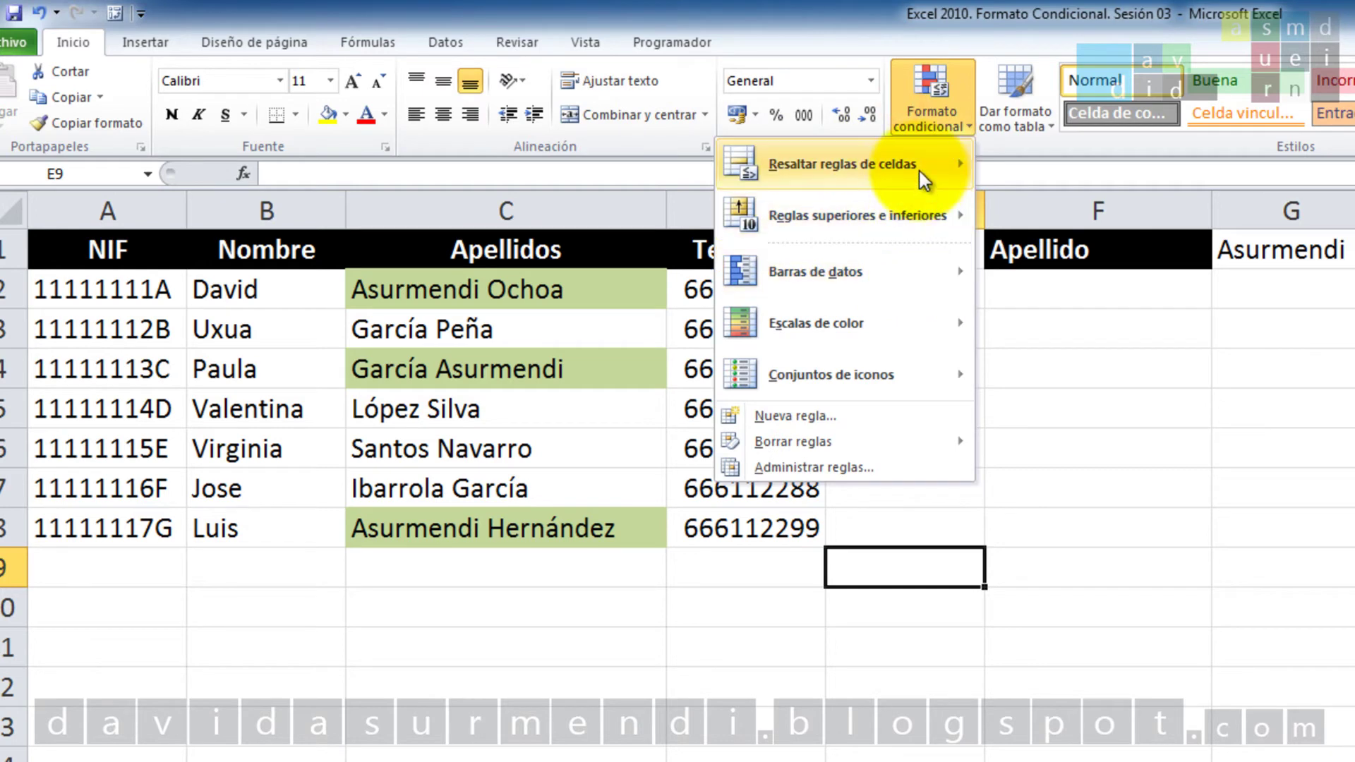
pyautogui.click(1180, 566)
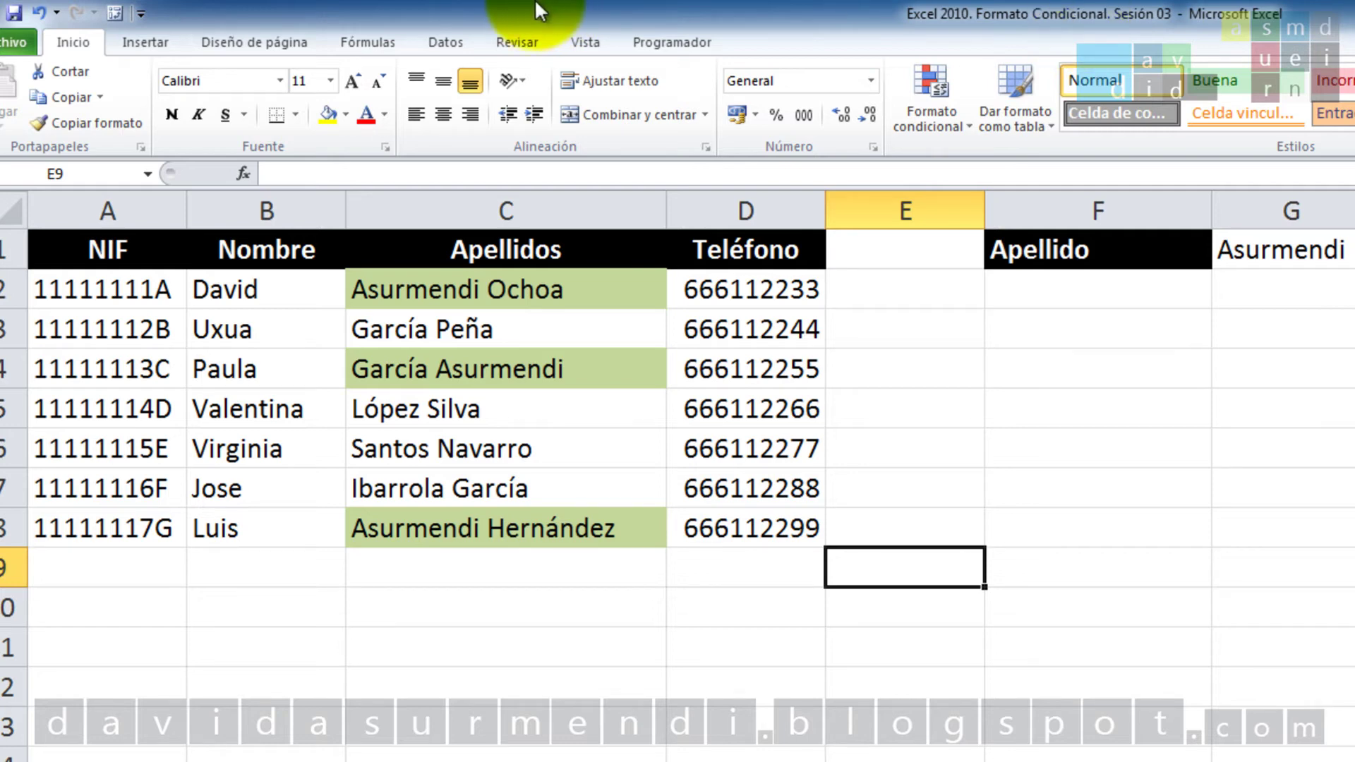
# Enable the Programador tab through the ribbon customisation settings
pyautogui.click(662, 42)
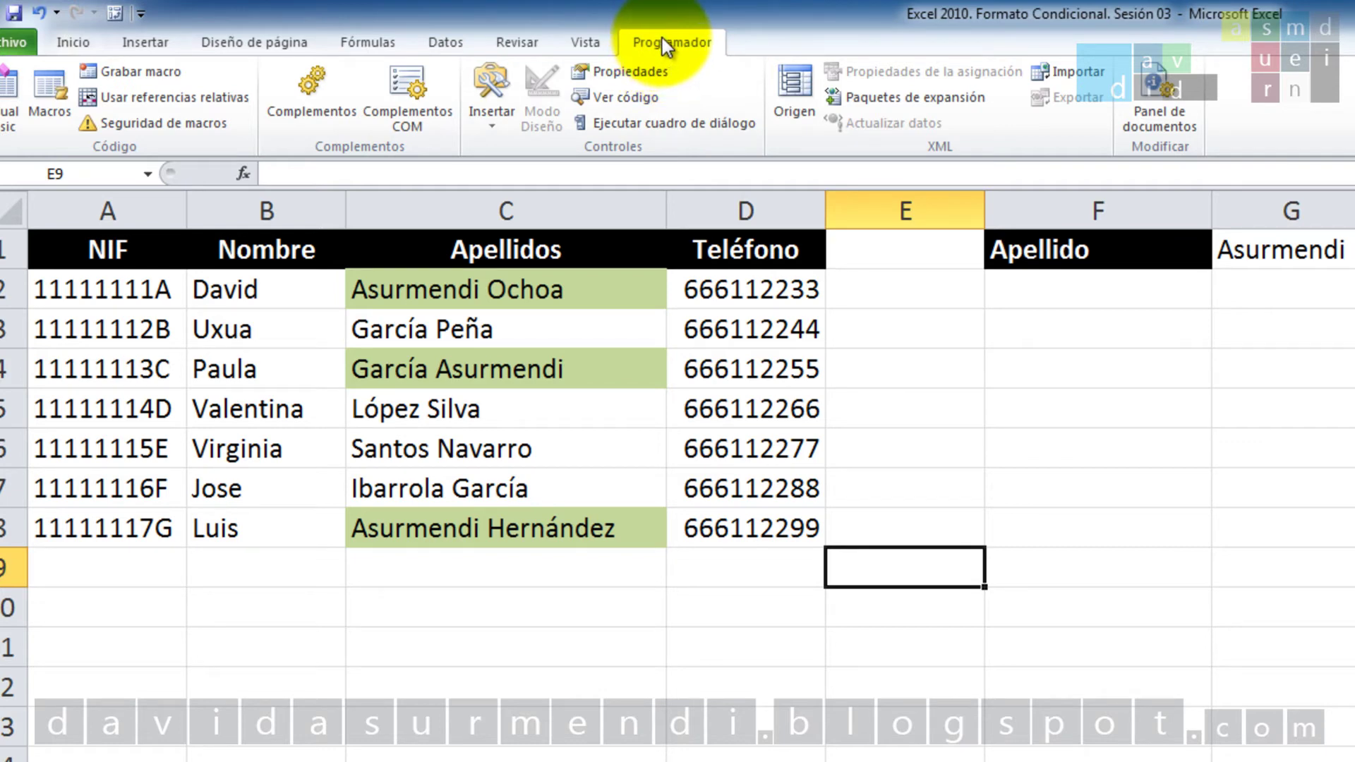
pyautogui.rightClick(269, 44)
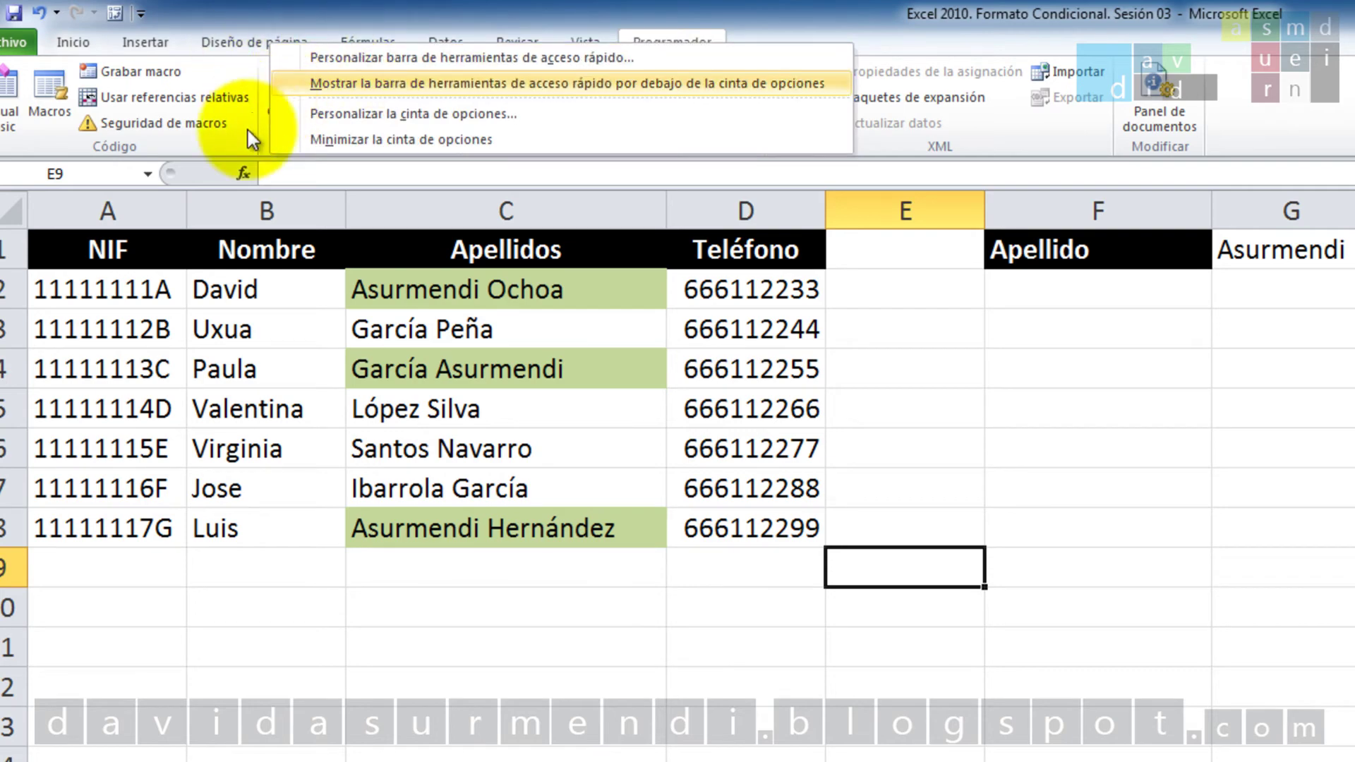
pyautogui.click(510, 115)
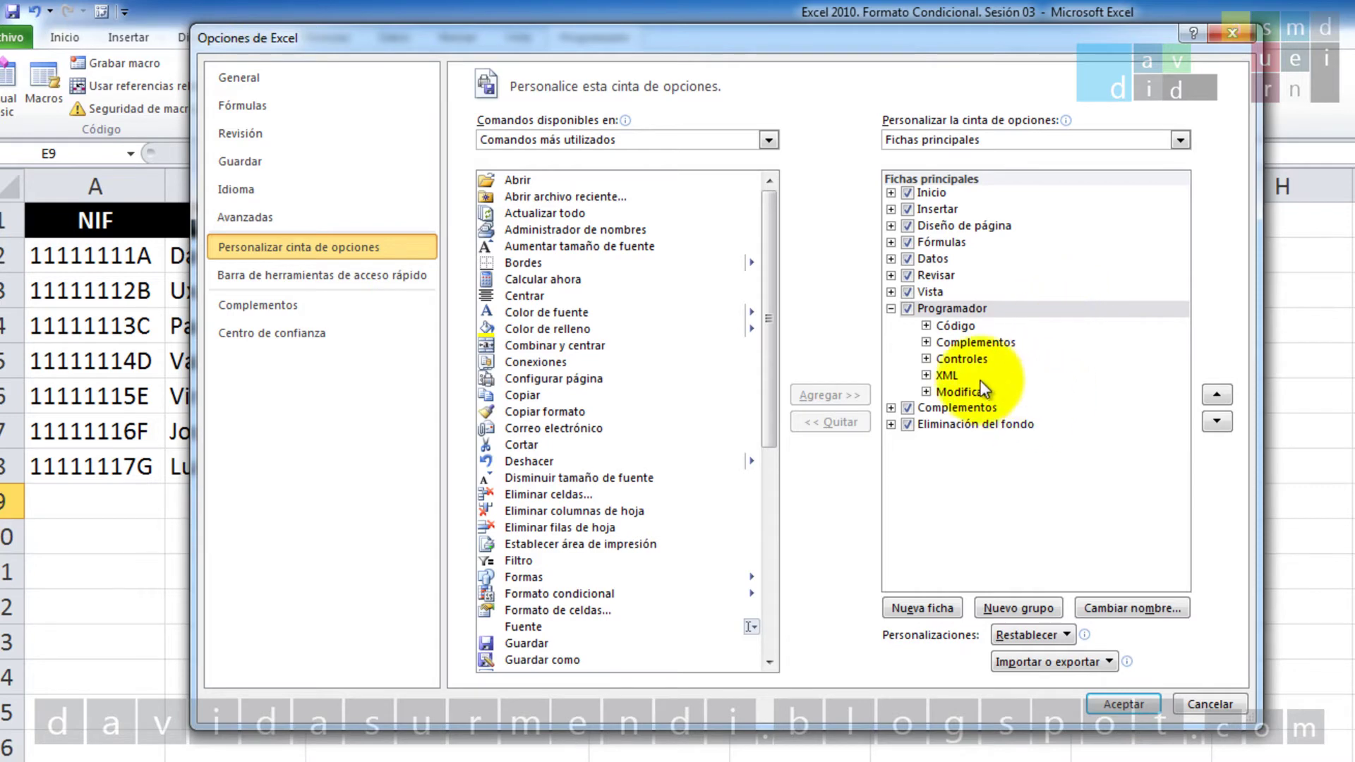
pyautogui.click(907, 308)
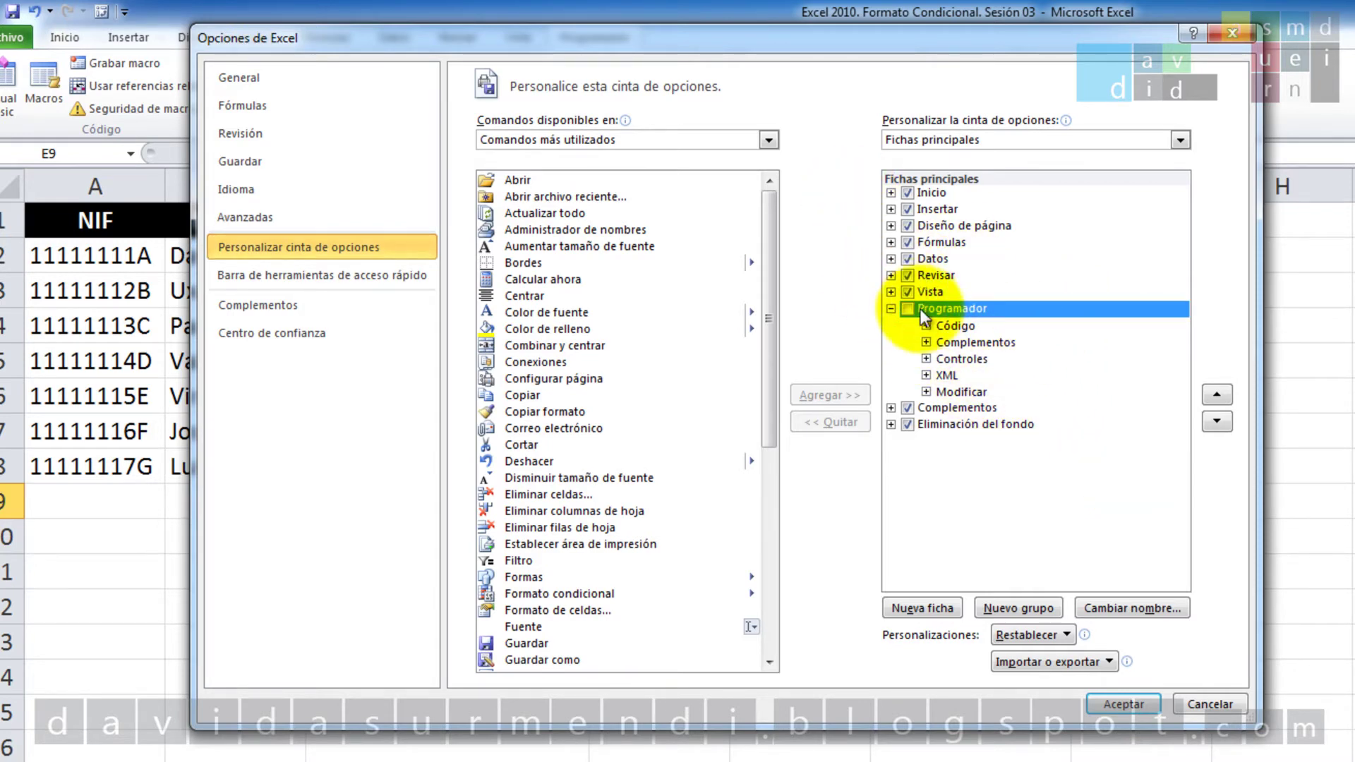
pyautogui.click(906, 309)
pyautogui.click(1124, 705)
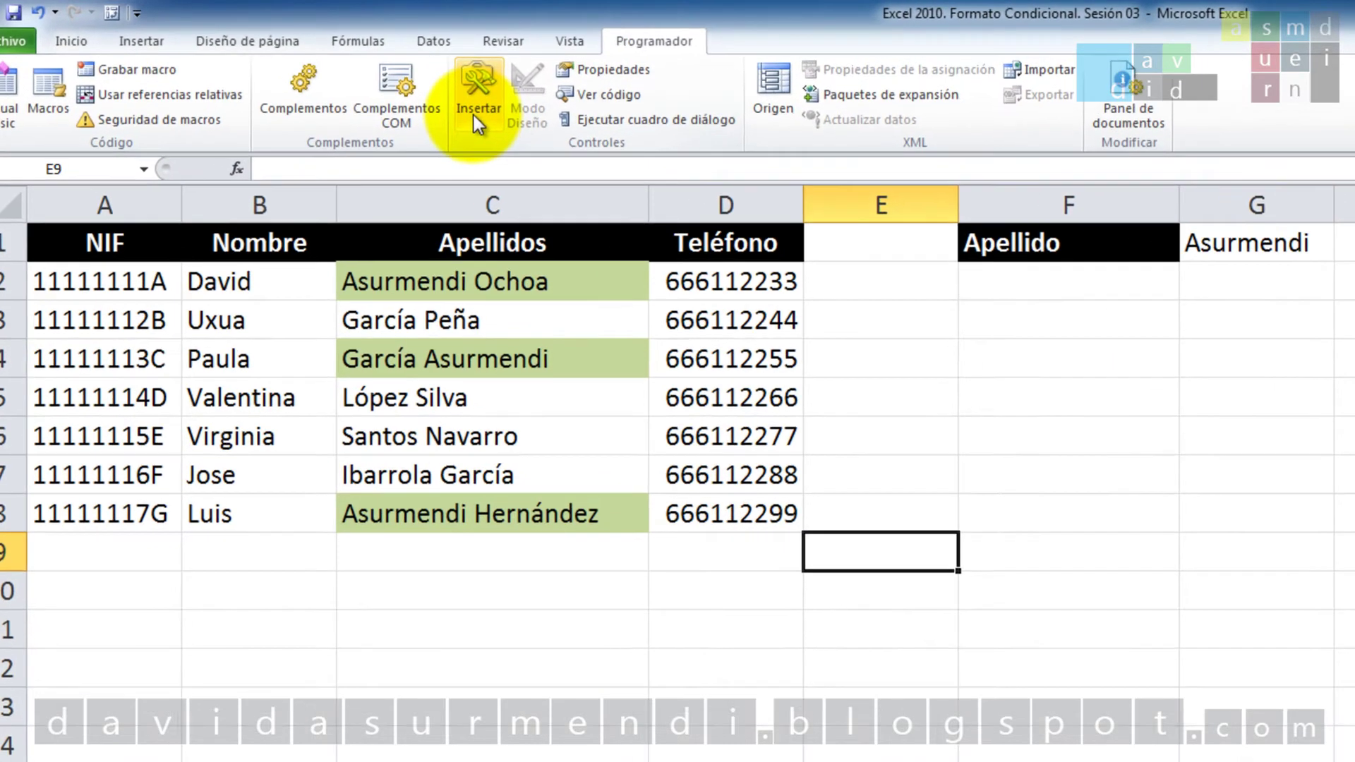
# Insert three option buttons stacked below Apellido beside the surname table
pyautogui.click(475, 113)
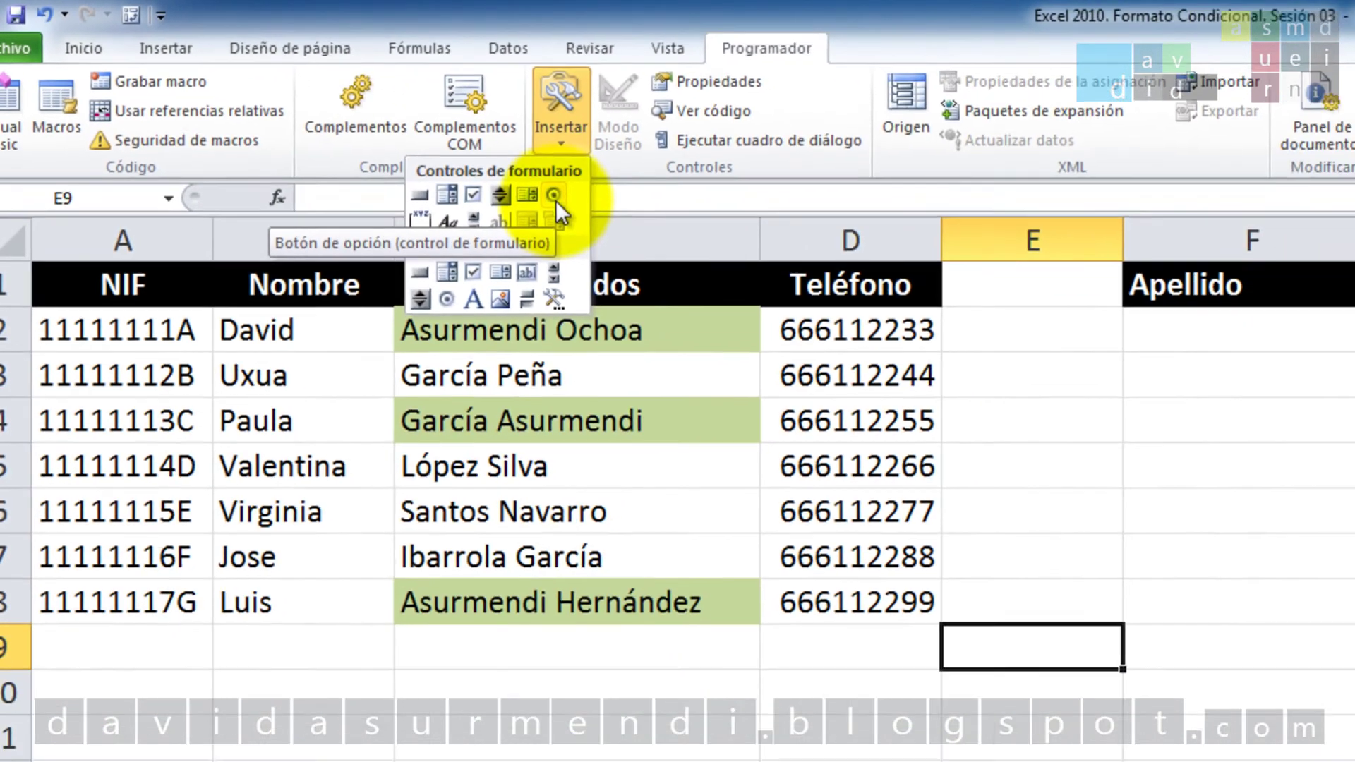
pyautogui.click(554, 198)
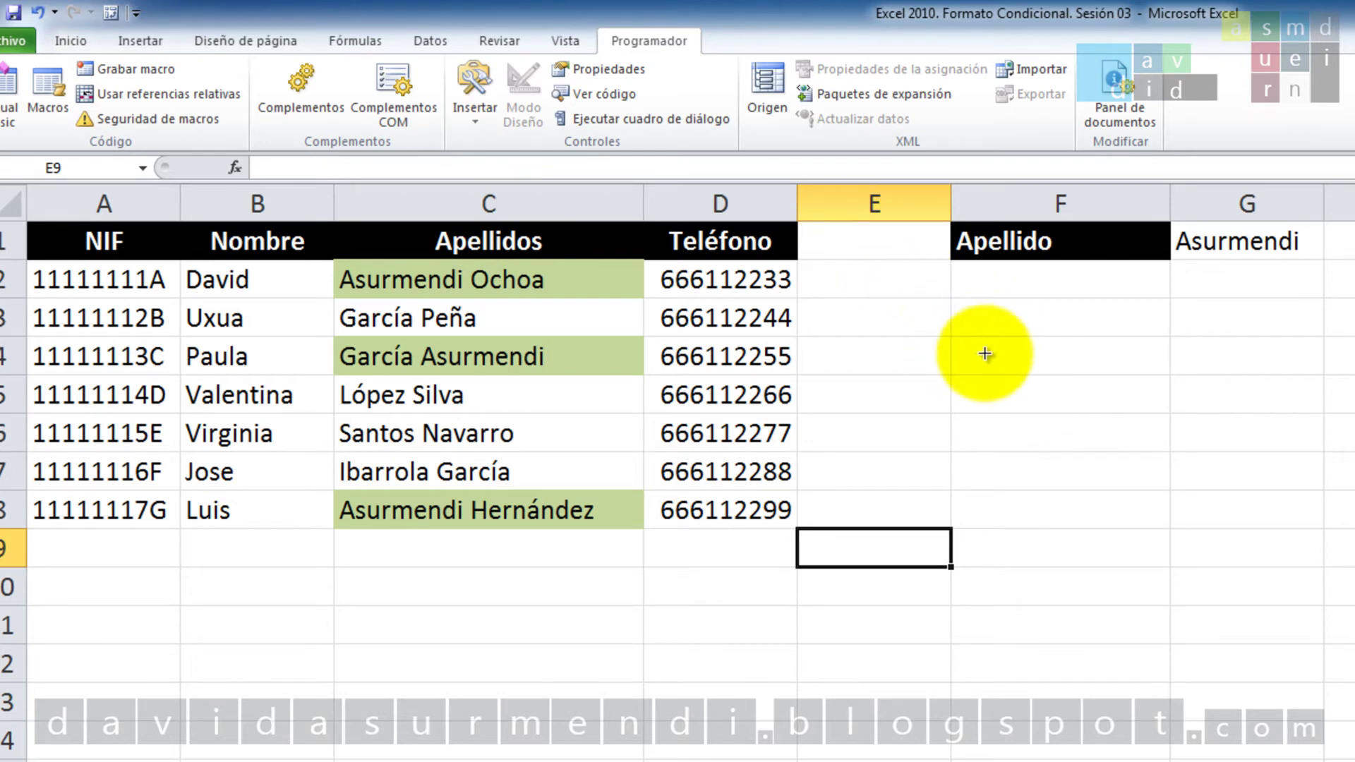
pyautogui.click(997, 314)
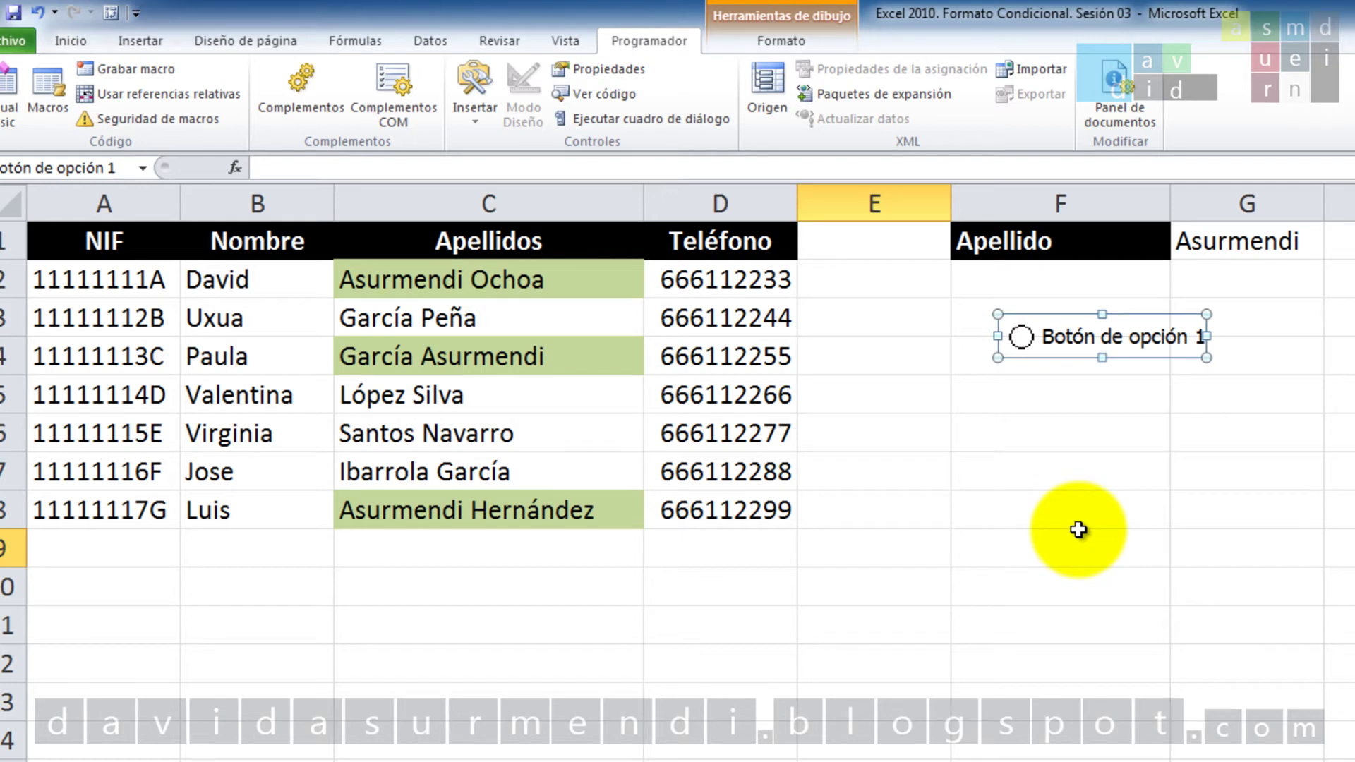
pyautogui.click(487, 119)
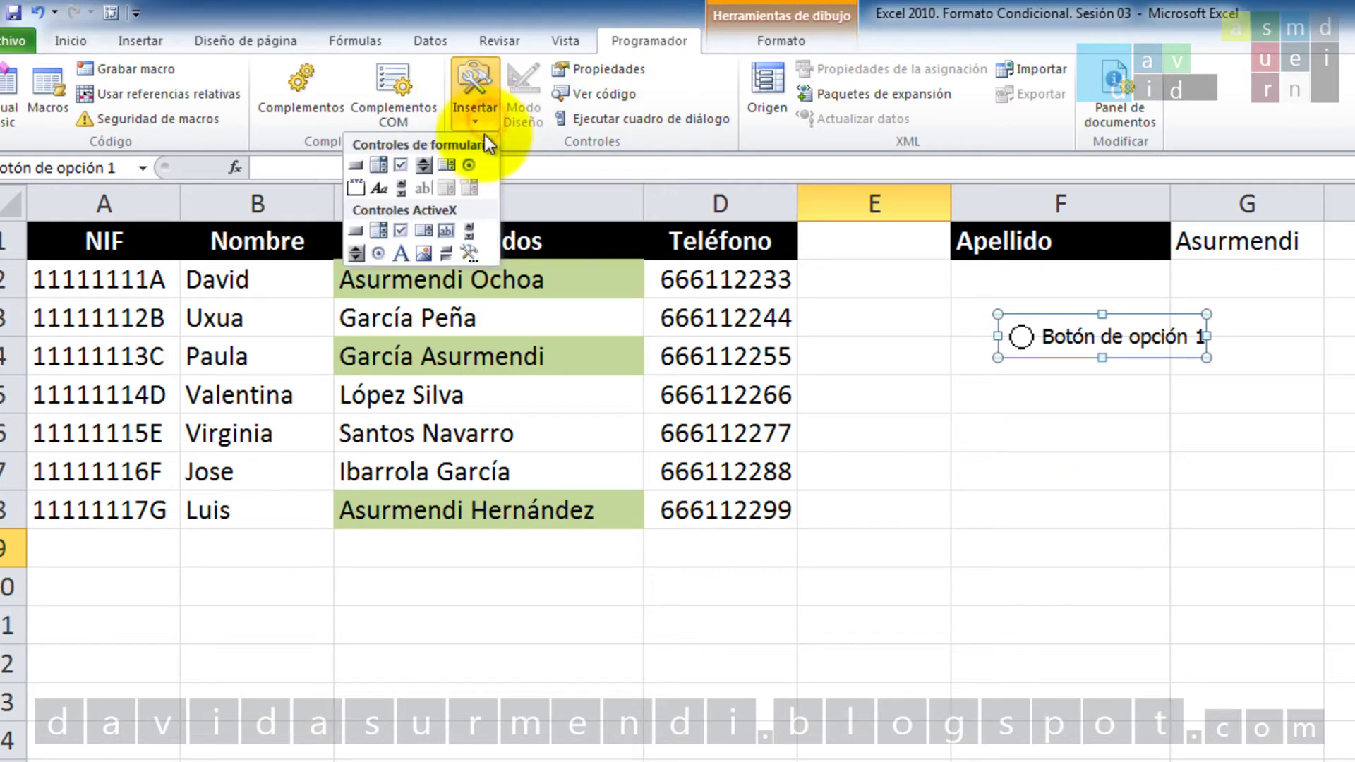
pyautogui.click(469, 164)
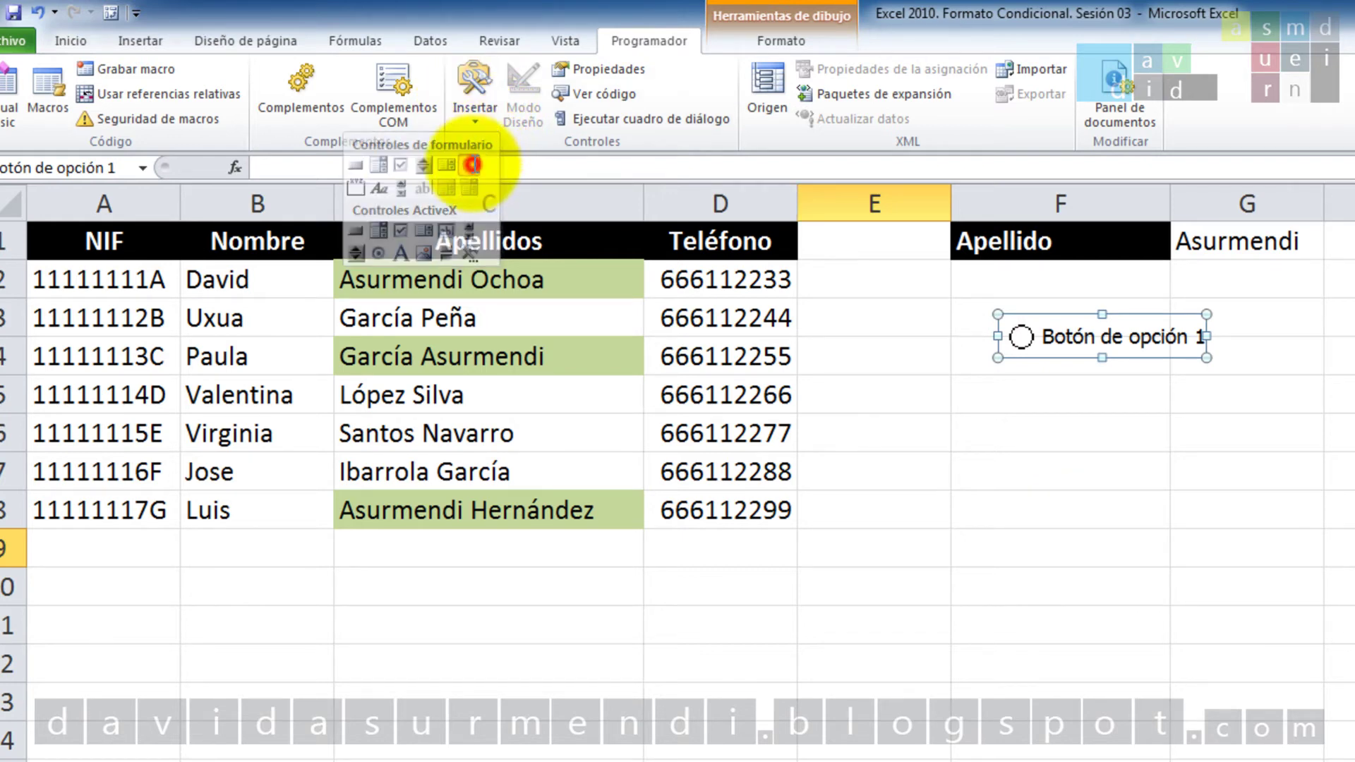
pyautogui.click(999, 395)
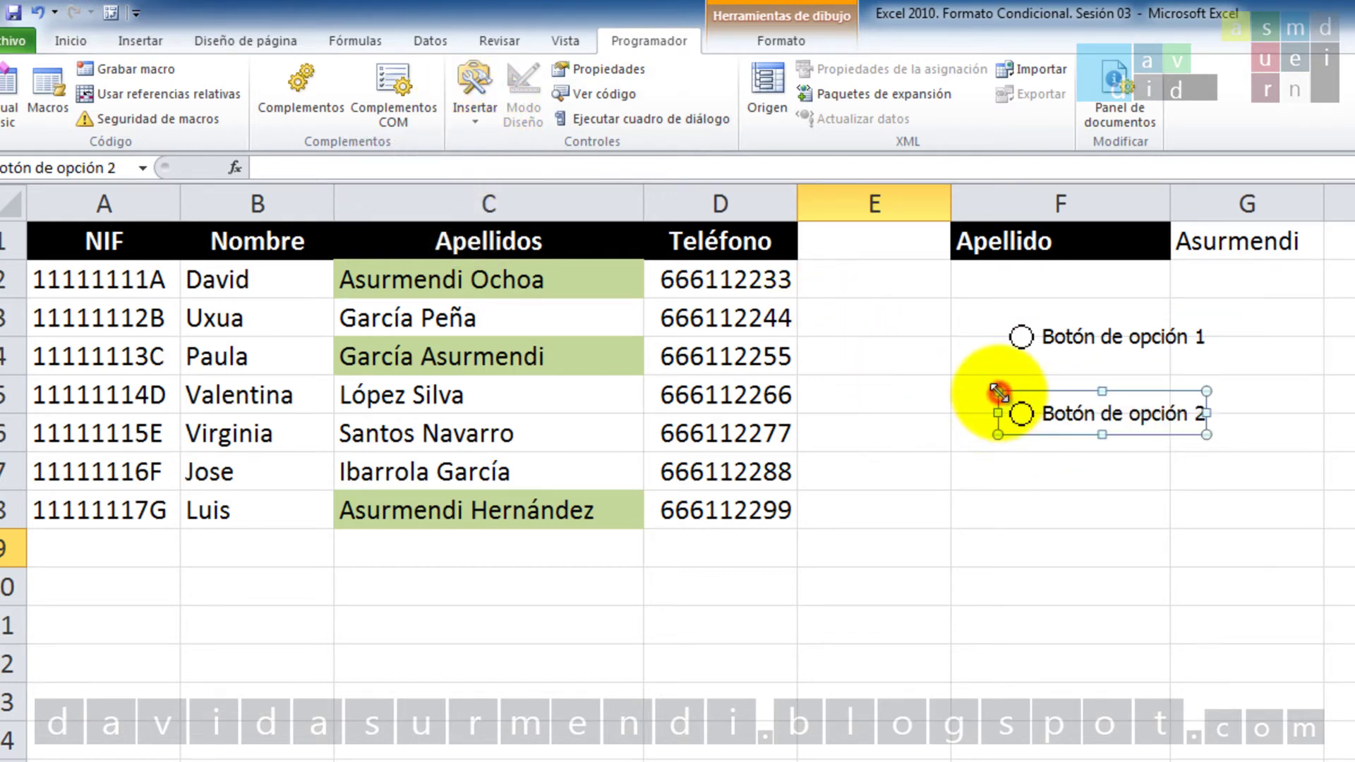
pyautogui.click(467, 119)
pyautogui.click(471, 158)
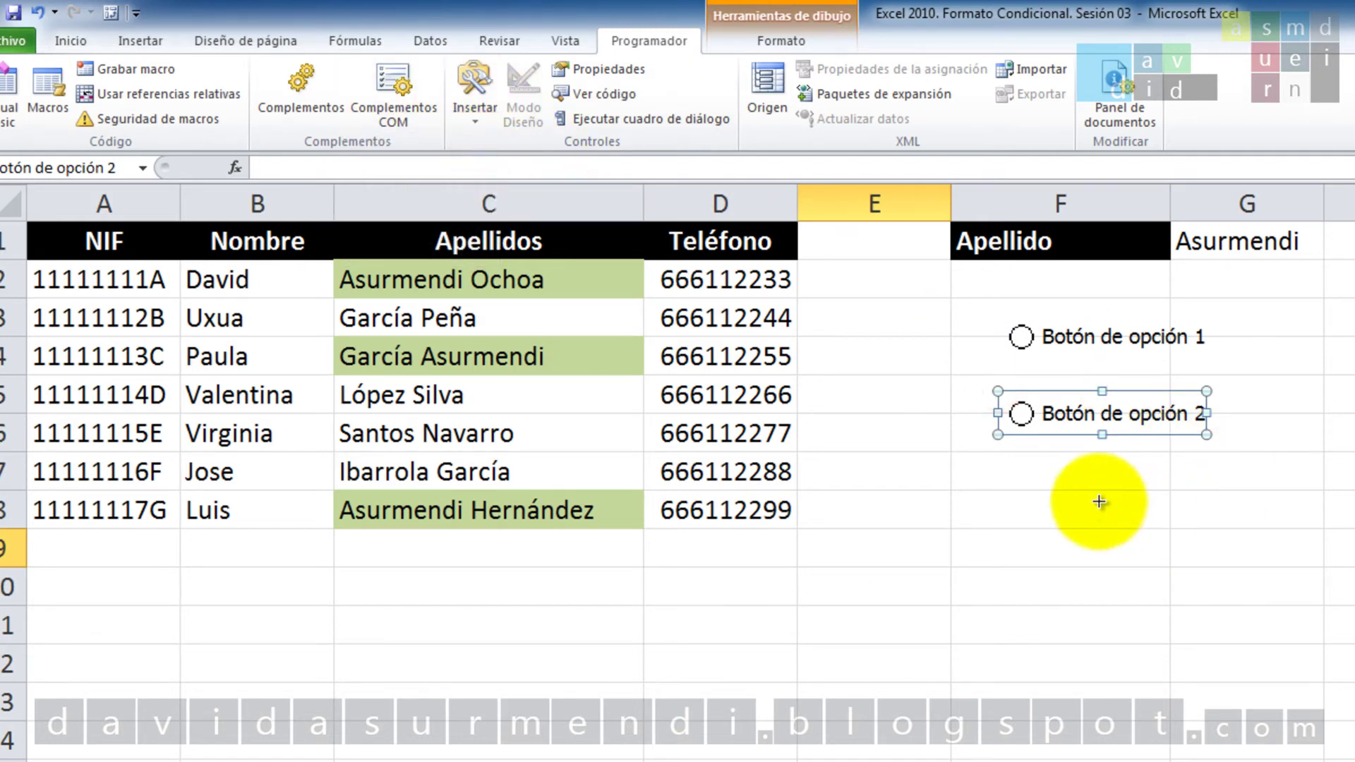
pyautogui.click(1025, 472)
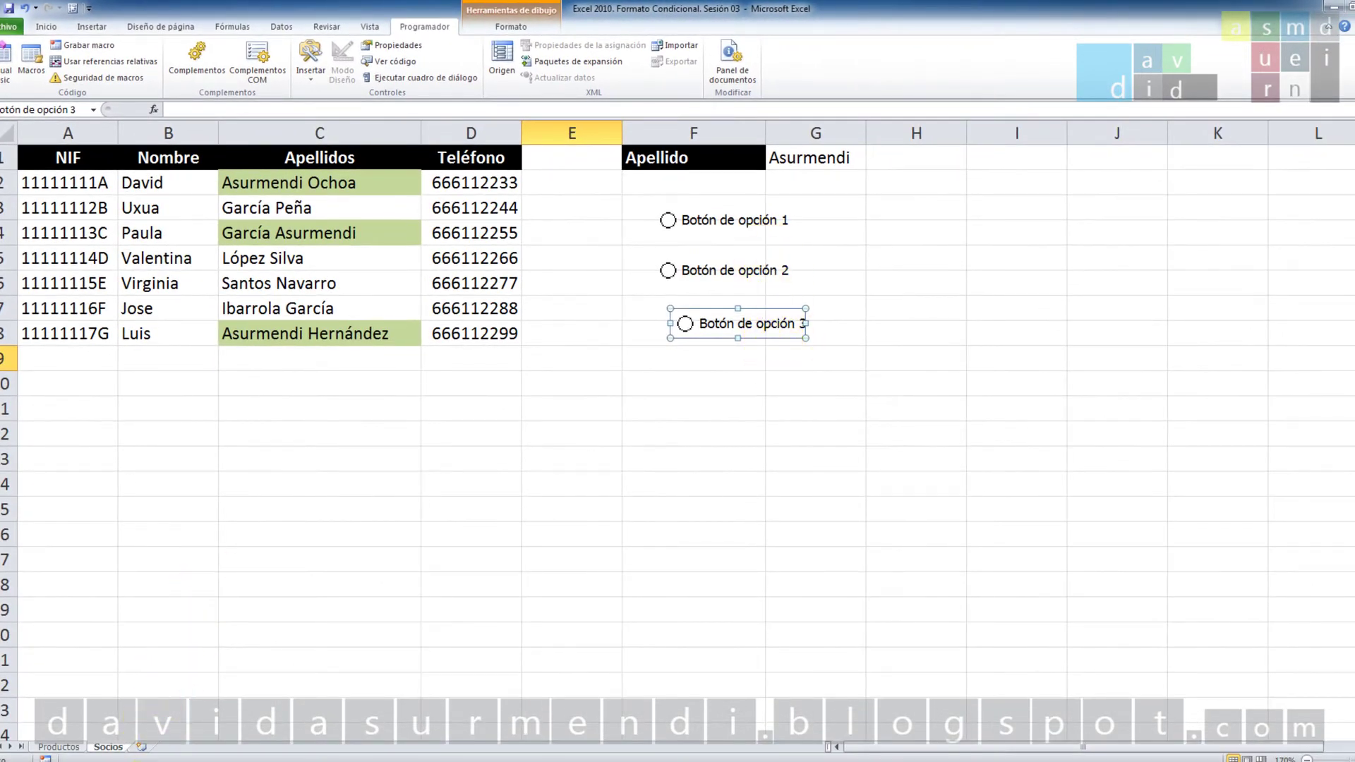
# View the finished example workbook for comparison, then return to the working workbook
pyautogui.click(265, 754)
pyautogui.click(269, 723)
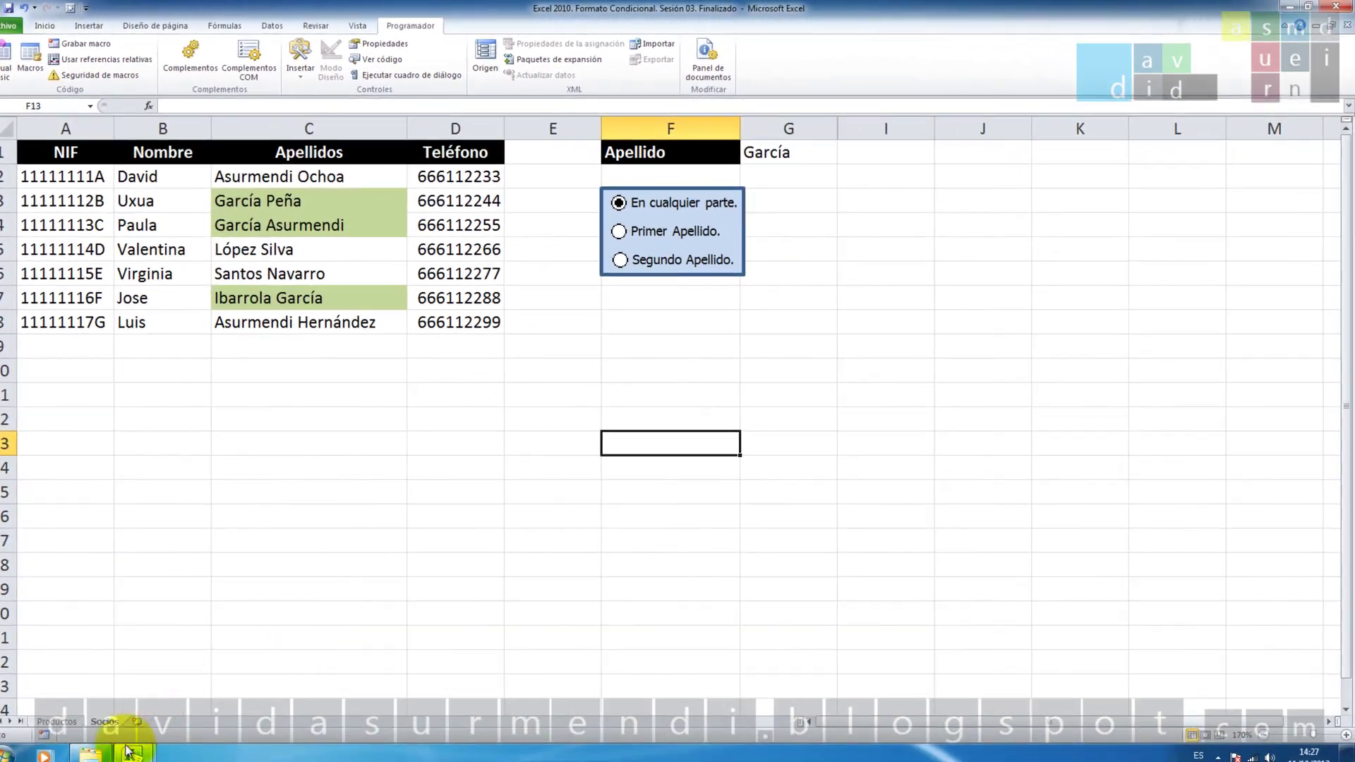
pyautogui.moveTo(132, 752)
pyautogui.click(136, 692)
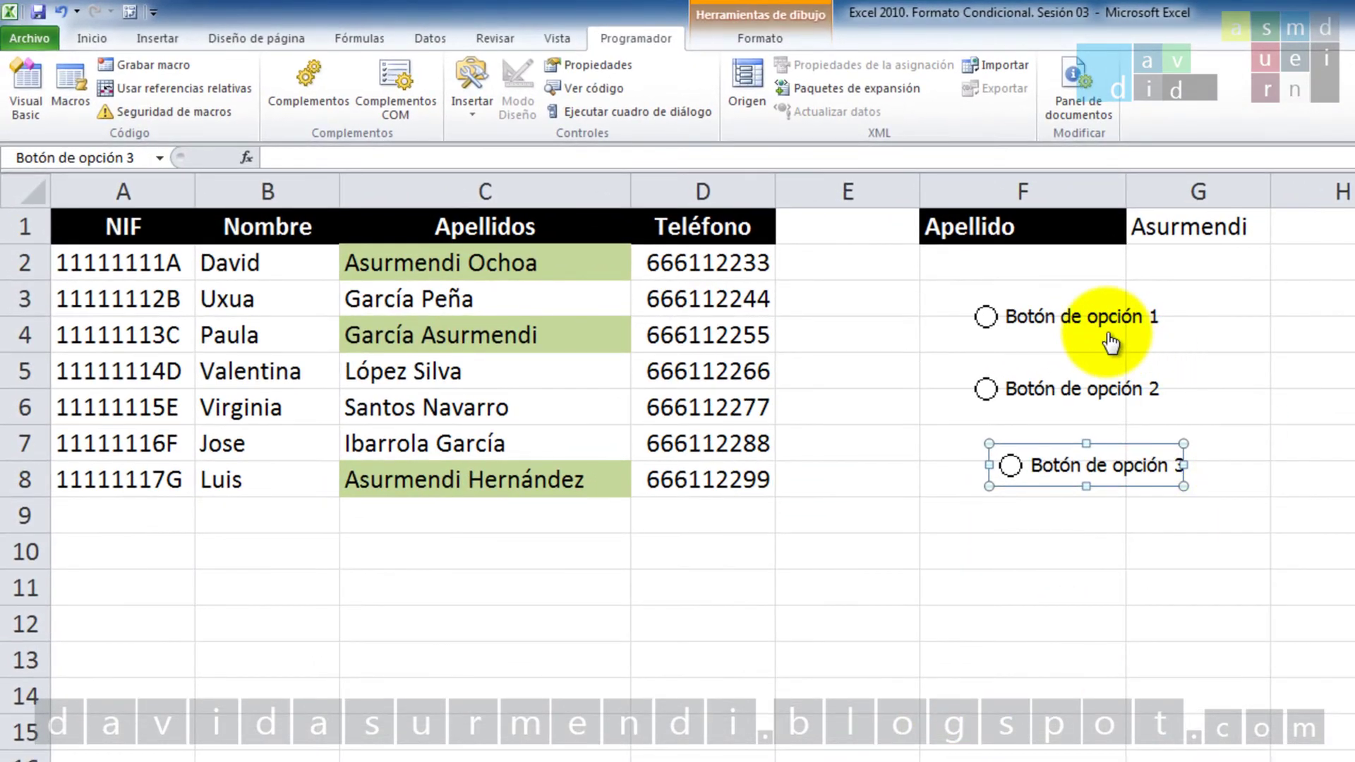
# Relabel the first option button 'En cualquier parte.'
pyautogui.rightClick(1112, 327)
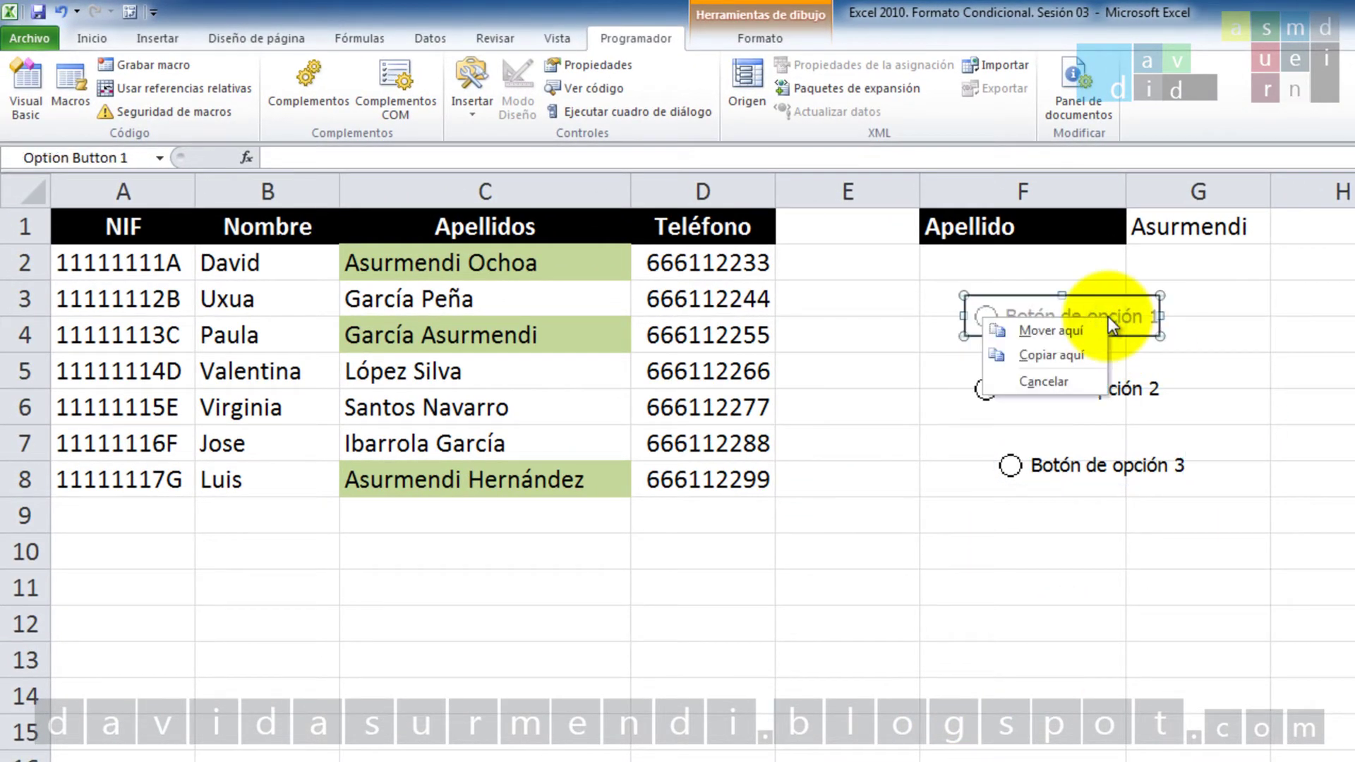
pyautogui.press('Escape')
pyautogui.rightClick(1123, 316)
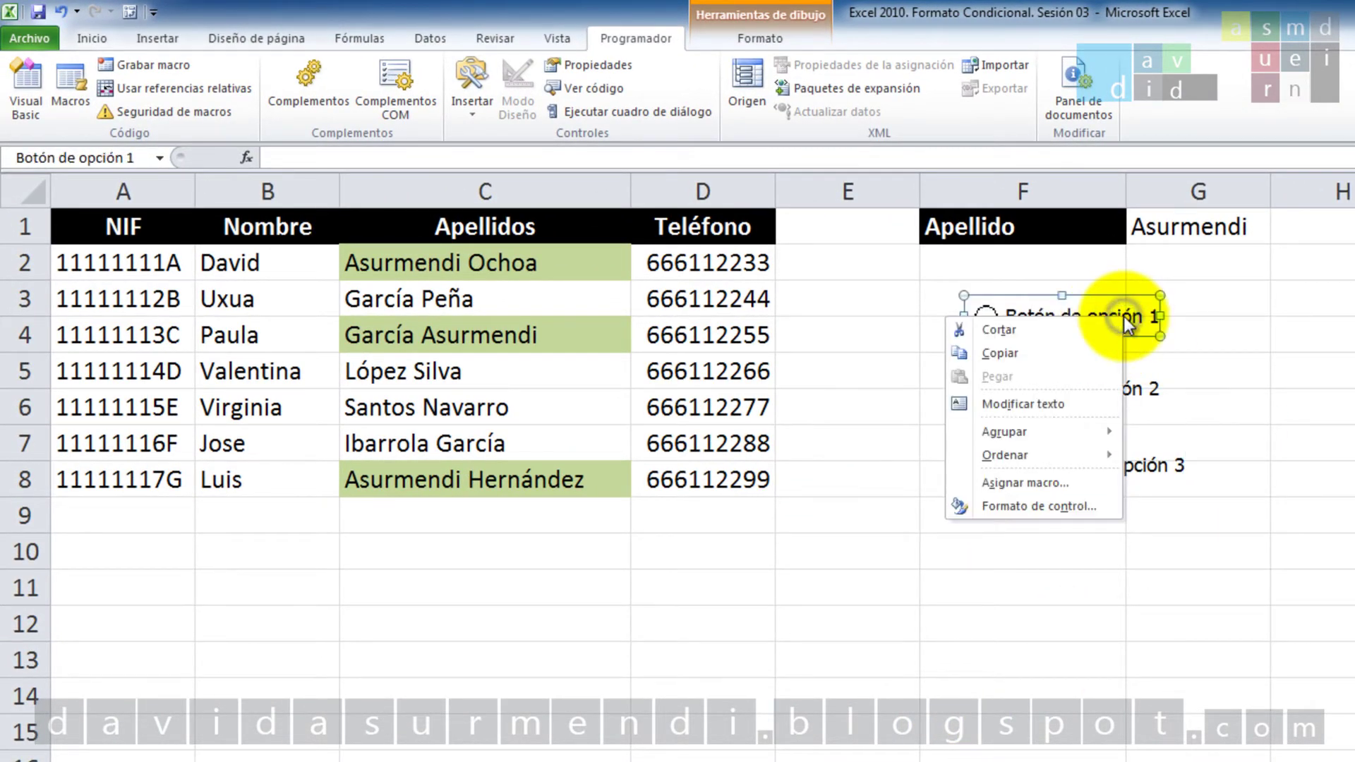
pyautogui.click(1022, 404)
pyautogui.press('Delete')
pyautogui.press('Delete')
pyautogui.press('Delete')
pyautogui.press('Delete')
pyautogui.press('Delete')
pyautogui.press('Delete')
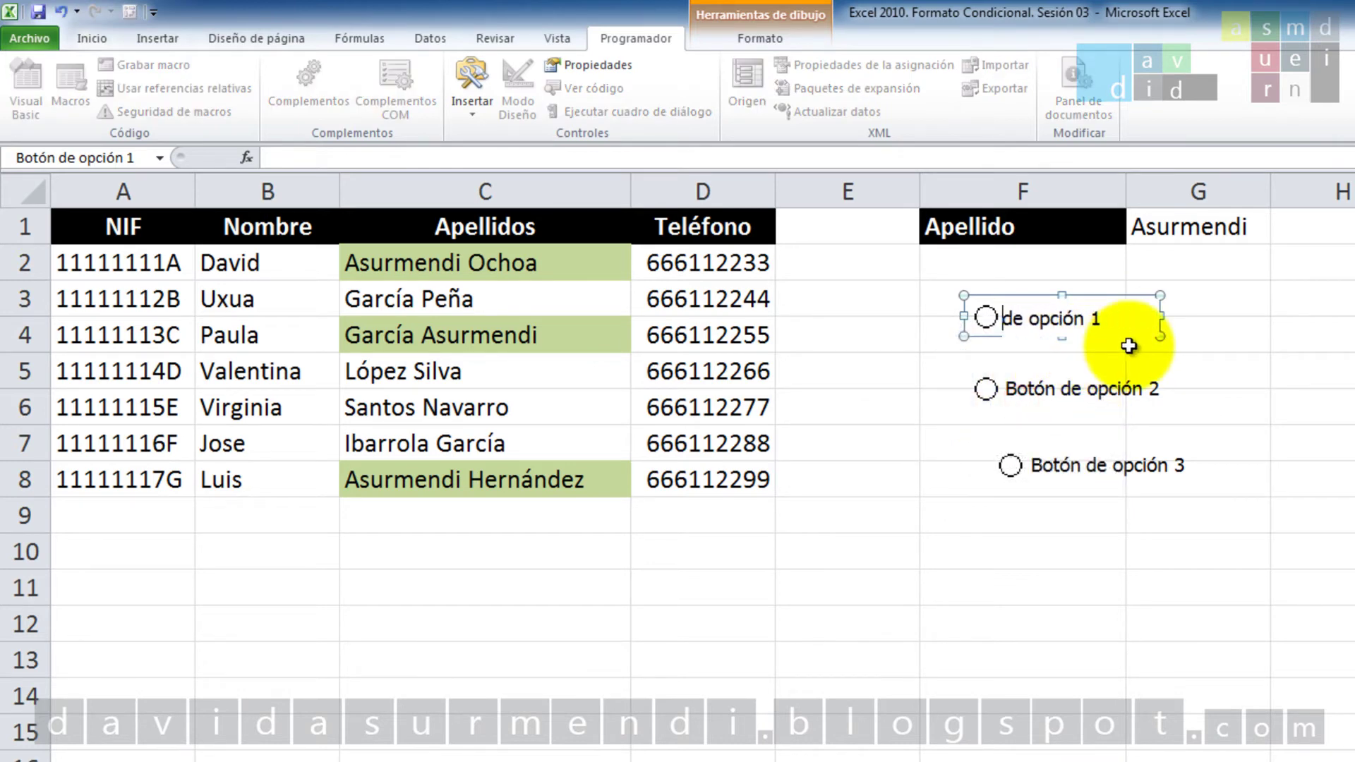
pyautogui.press('Delete')
pyautogui.press('Delete')
pyautogui.press('Delete')
pyautogui.press('Delete')
pyautogui.press('Delete')
pyautogui.press('Delete')
pyautogui.press('Delete')
pyautogui.press('Delete')
pyautogui.press('Delete')
pyautogui.press('Delete')
pyautogui.write('En')
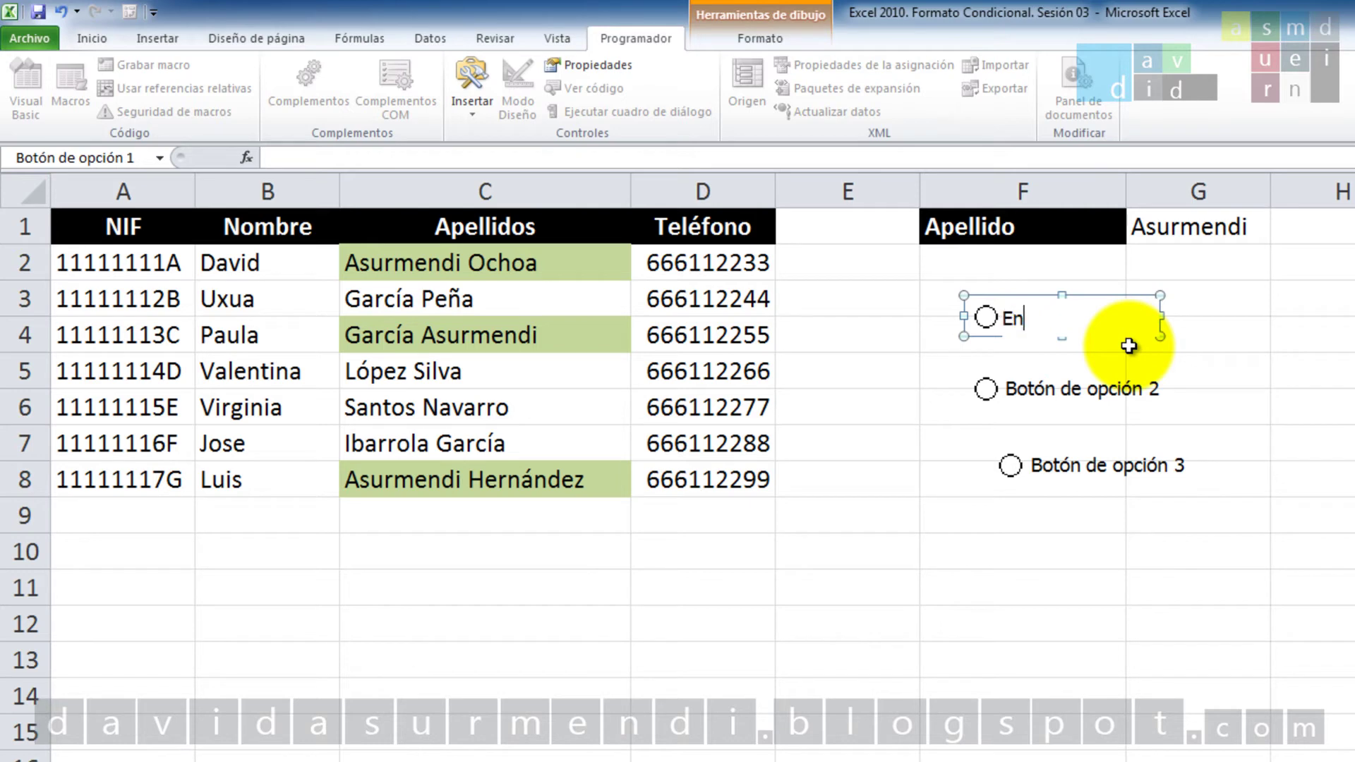
pyautogui.write(' cualquier p')
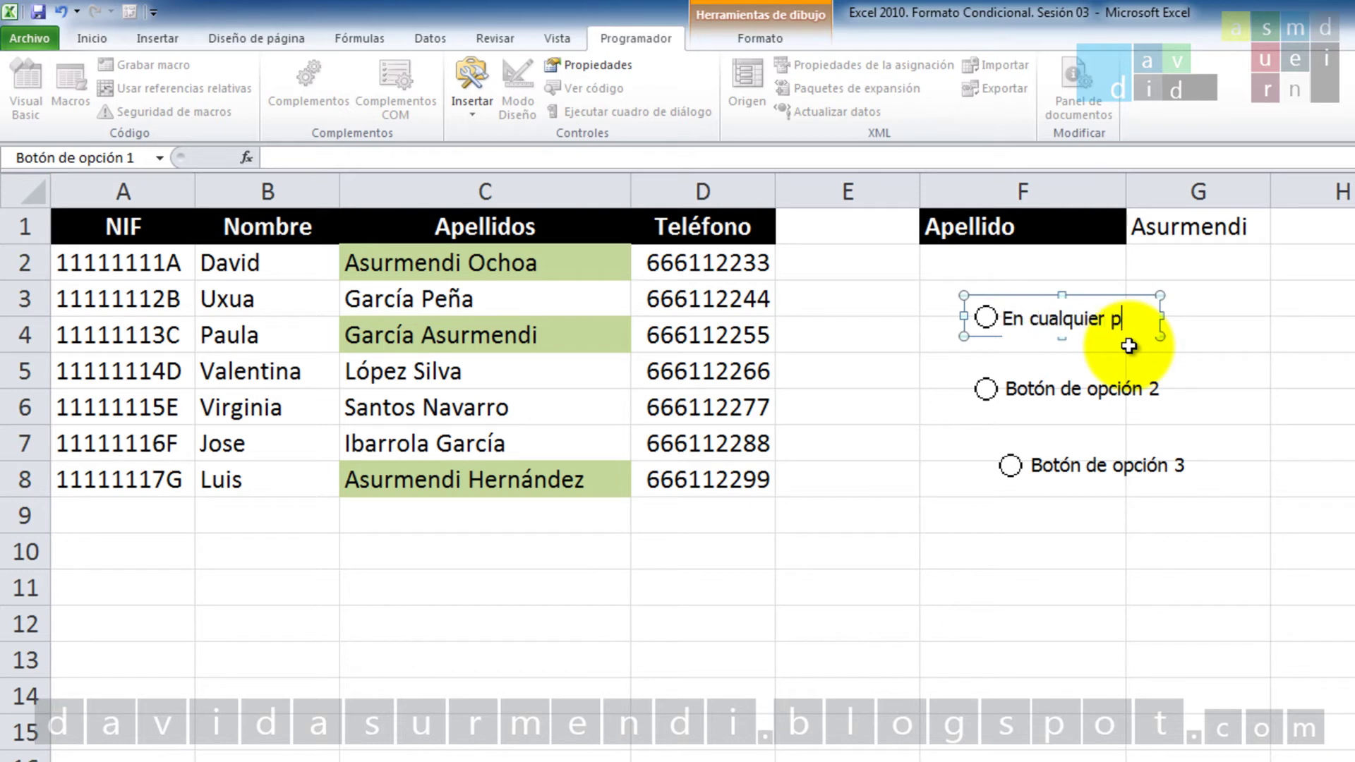
pyautogui.write('arte.')
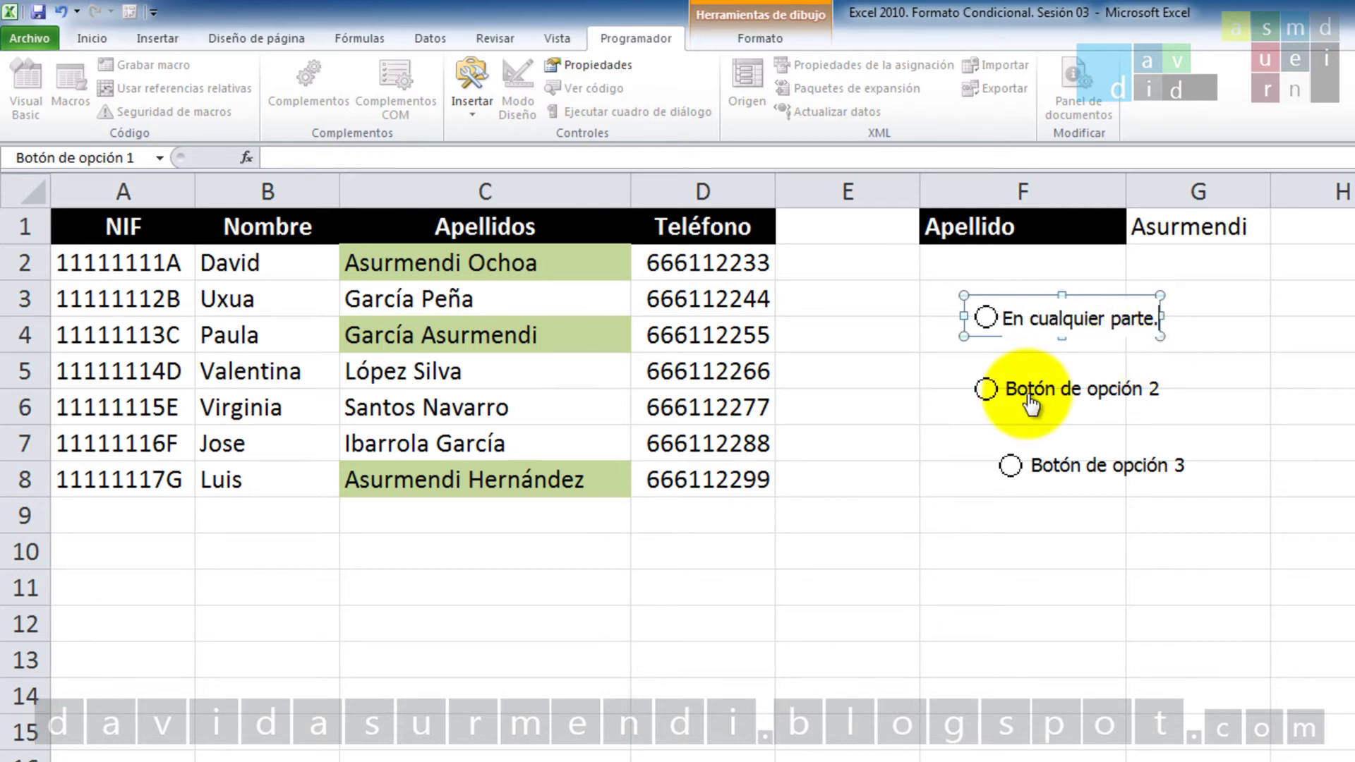
# Relabel the second option button 'Primer Apelllido.'
pyautogui.rightClick(1028, 396)
pyautogui.rightClick(1081, 394)
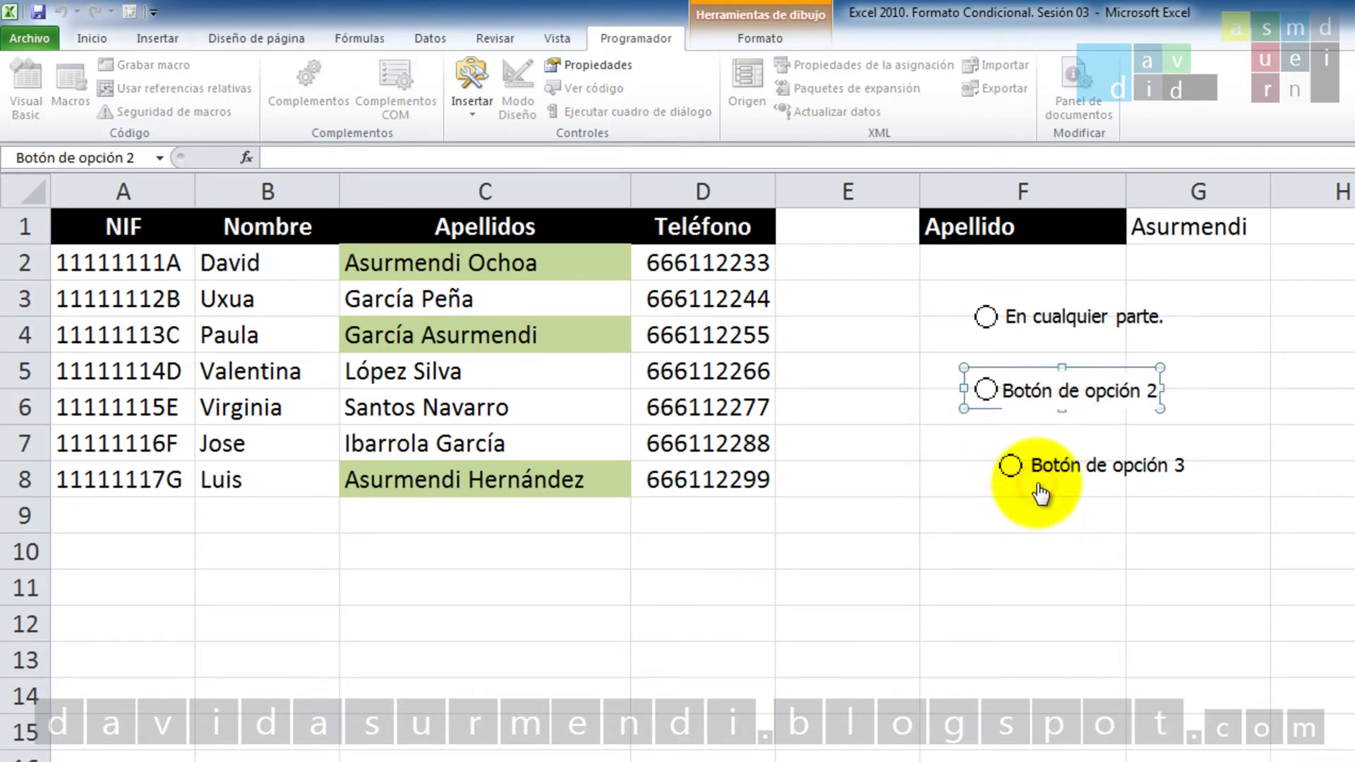
pyautogui.press('Delete')
pyautogui.press('Delete')
pyautogui.press('Delete')
pyautogui.press('Delete')
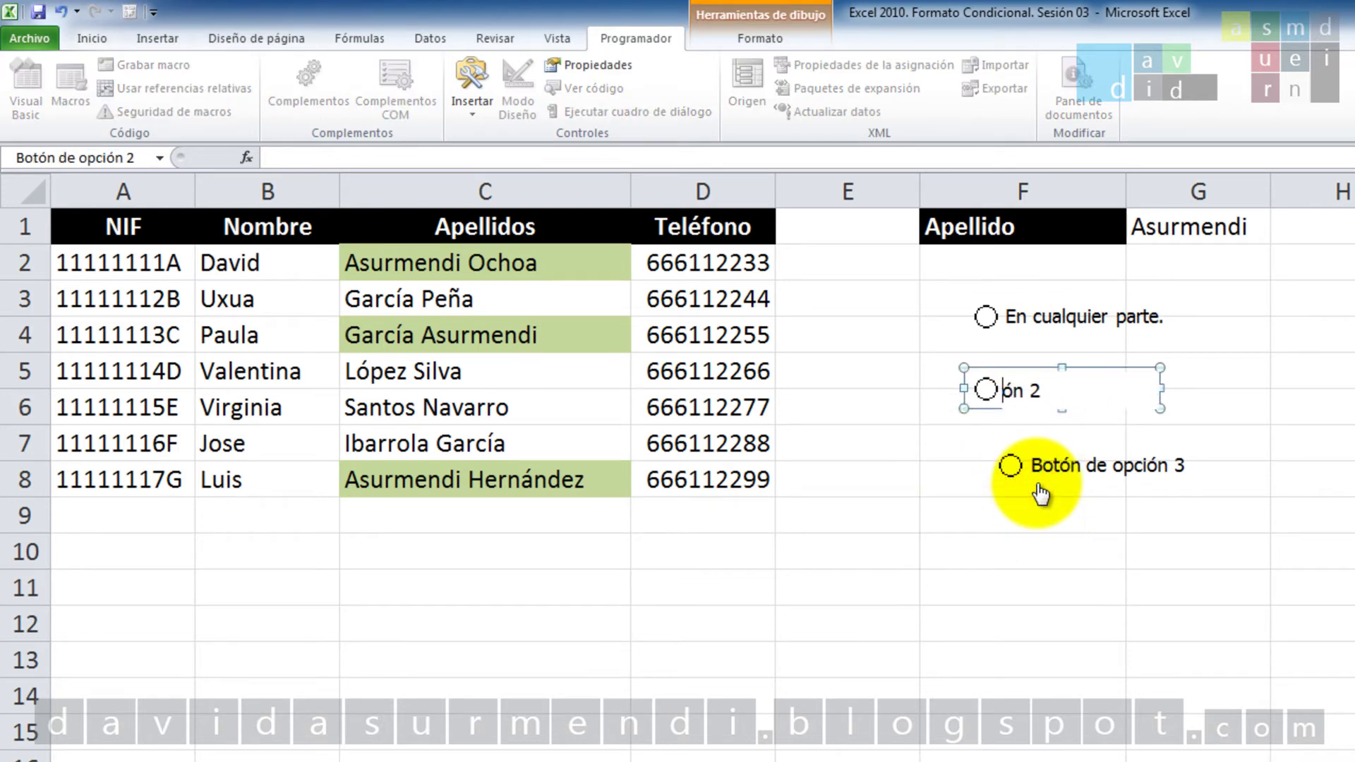
pyautogui.press('Delete')
pyautogui.press('Delete')
pyautogui.press('Delete')
pyautogui.write('Primer Ape')
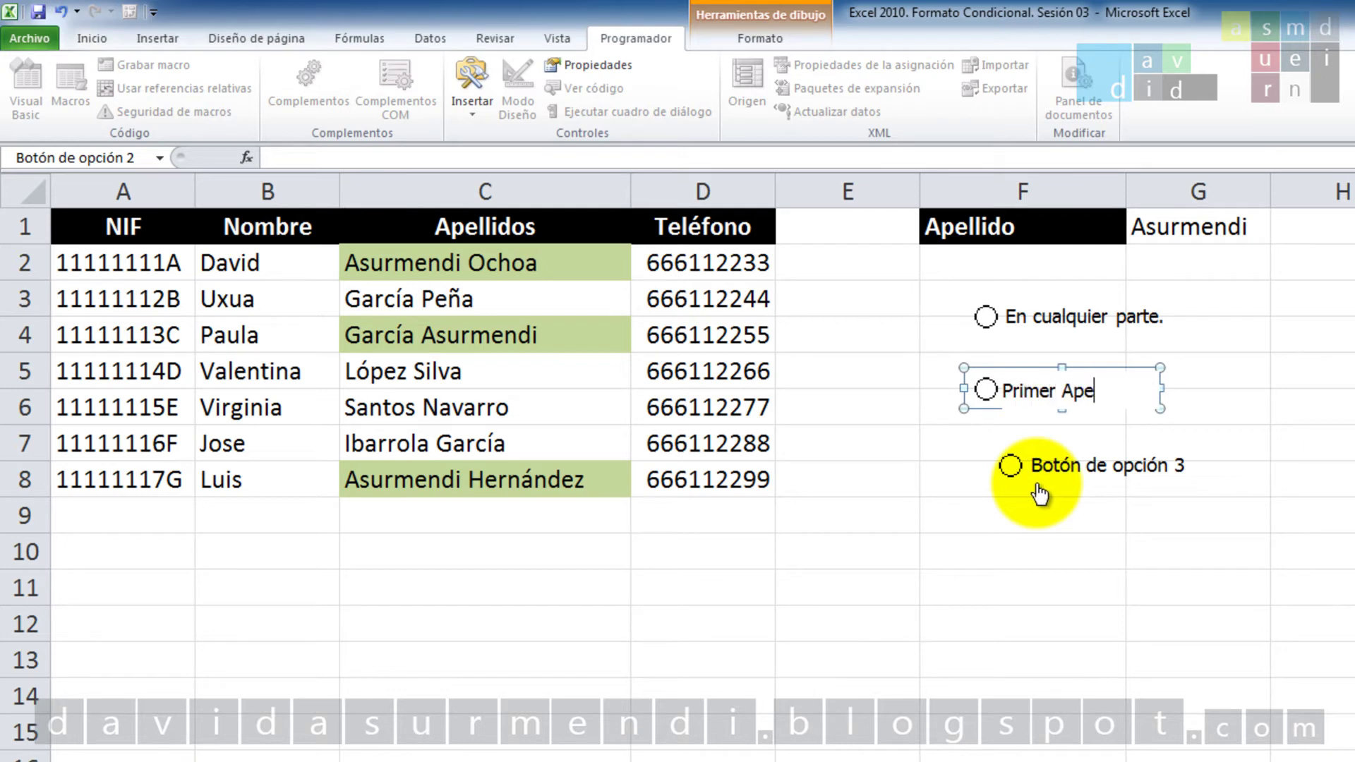
pyautogui.write('lllido.')
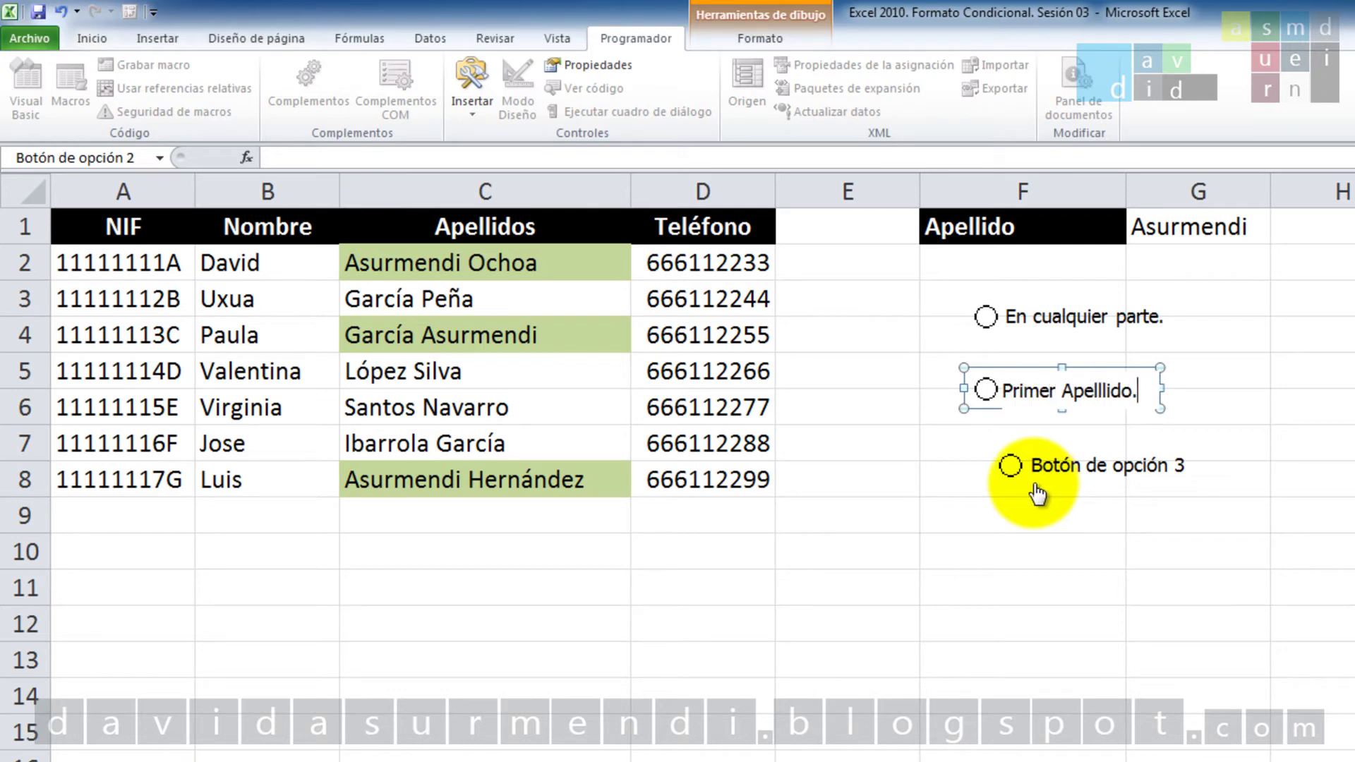
# Relabel the third option button 'Segundo Apellido' and deselect it
pyautogui.rightClick(1036, 471)
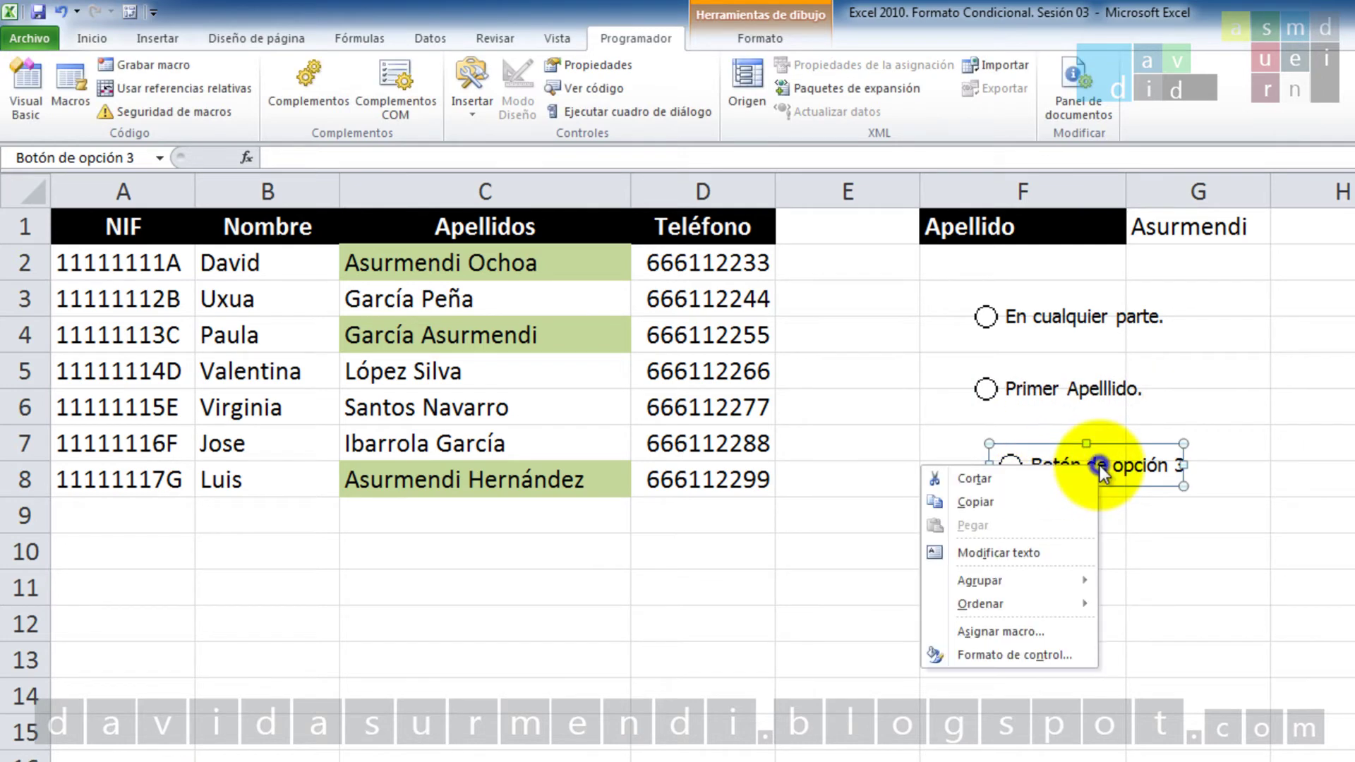
pyautogui.click(1084, 559)
pyautogui.press('Delete')
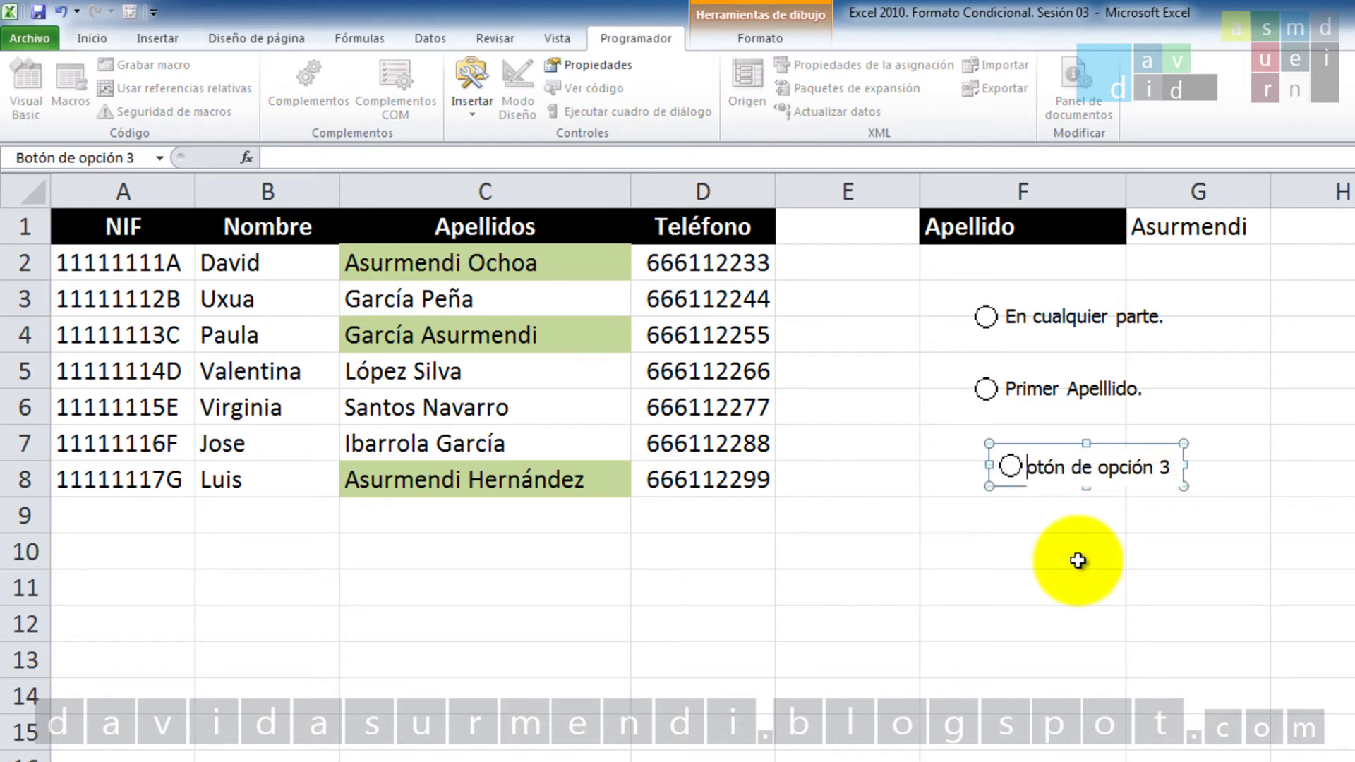
pyautogui.press('Delete')
pyautogui.press('Delete')
pyautogui.press('Delete')
pyautogui.press('Delete')
pyautogui.press('Delete')
pyautogui.press('Delete')
pyautogui.write('Seg')
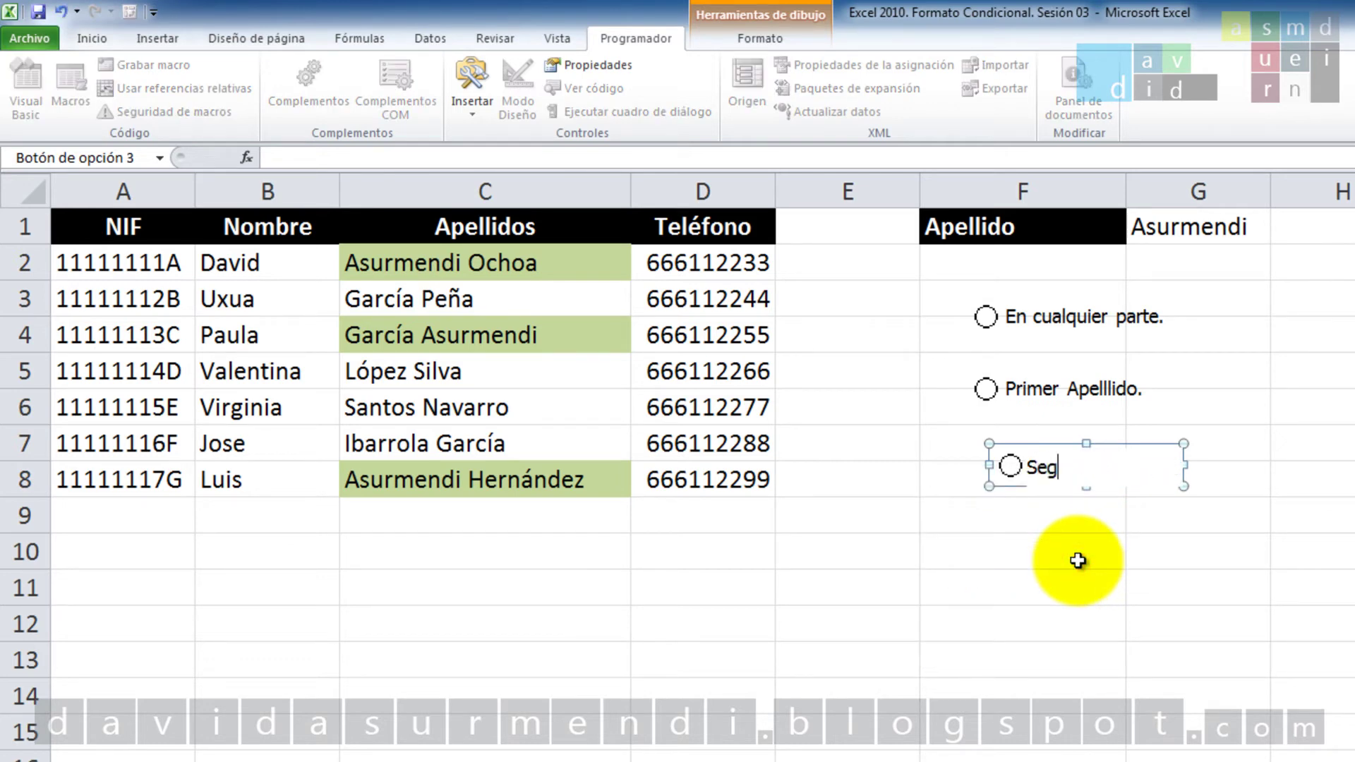
pyautogui.write('undo Apell')
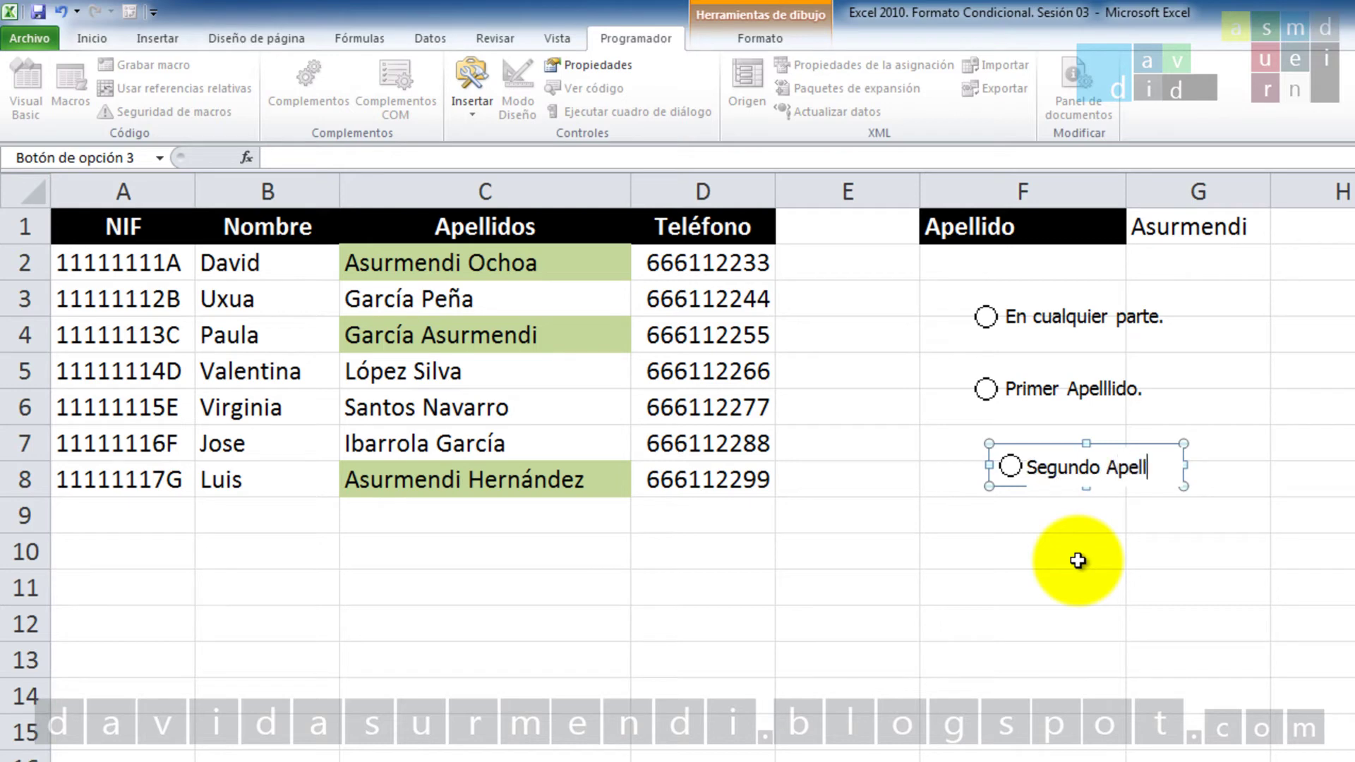
pyautogui.write('ido.')
pyautogui.click(1050, 512)
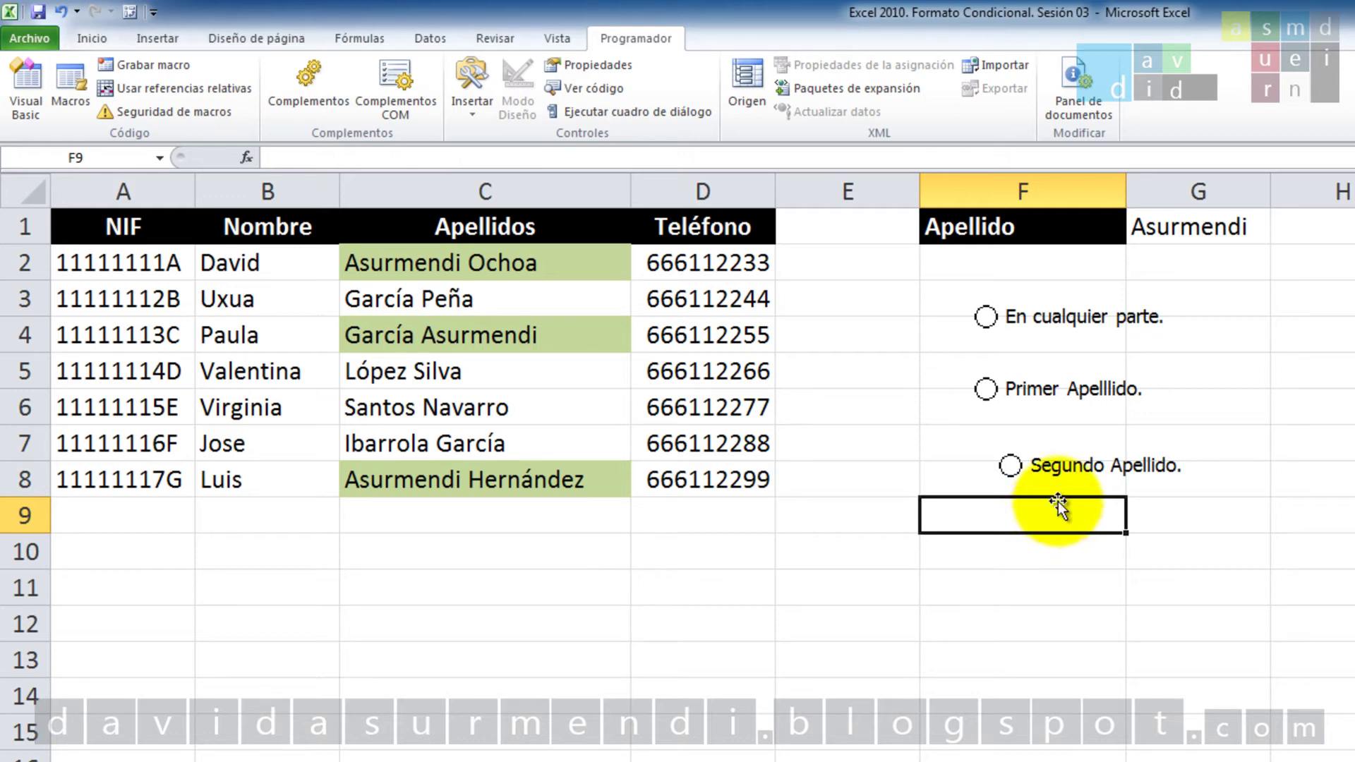
# Cycle through all three option buttons to confirm only one selects at a time, ending on En cualquier parte
pyautogui.click(986, 316)
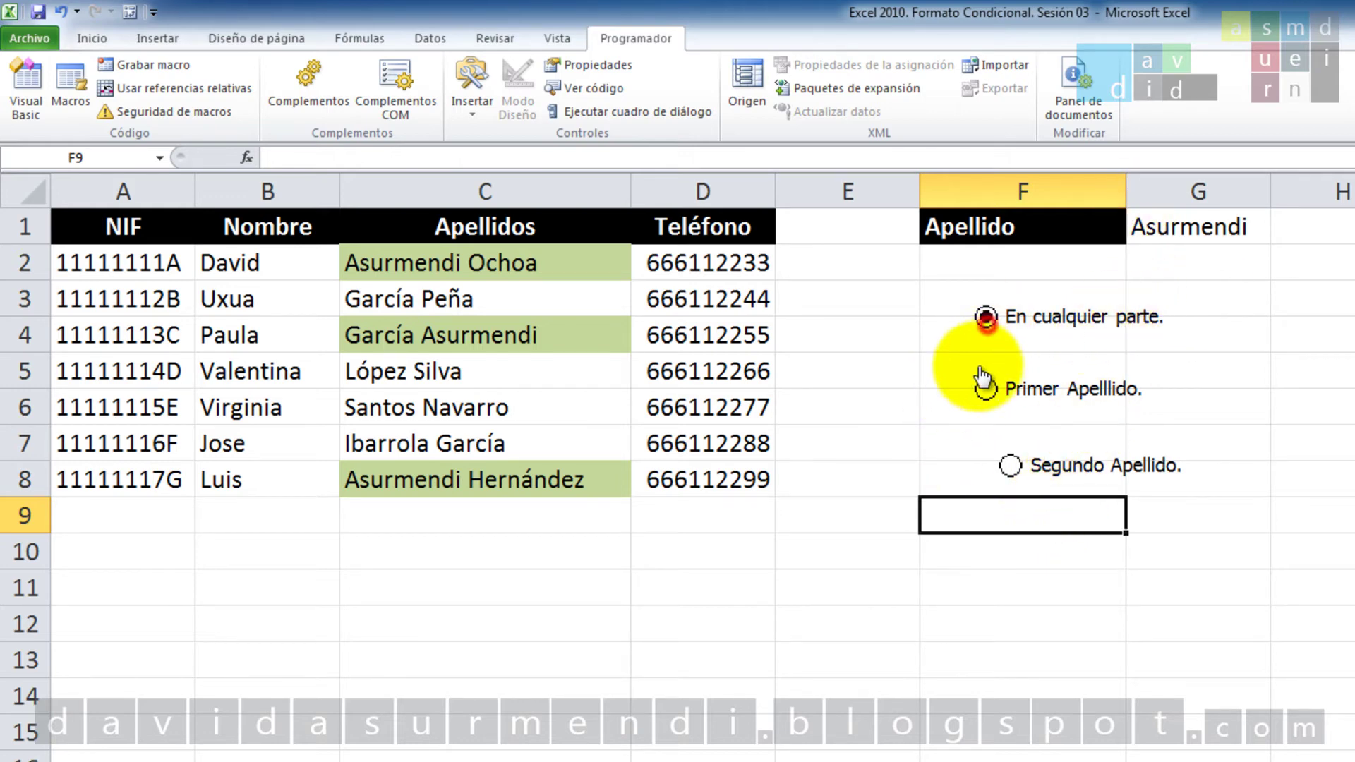
pyautogui.click(986, 388)
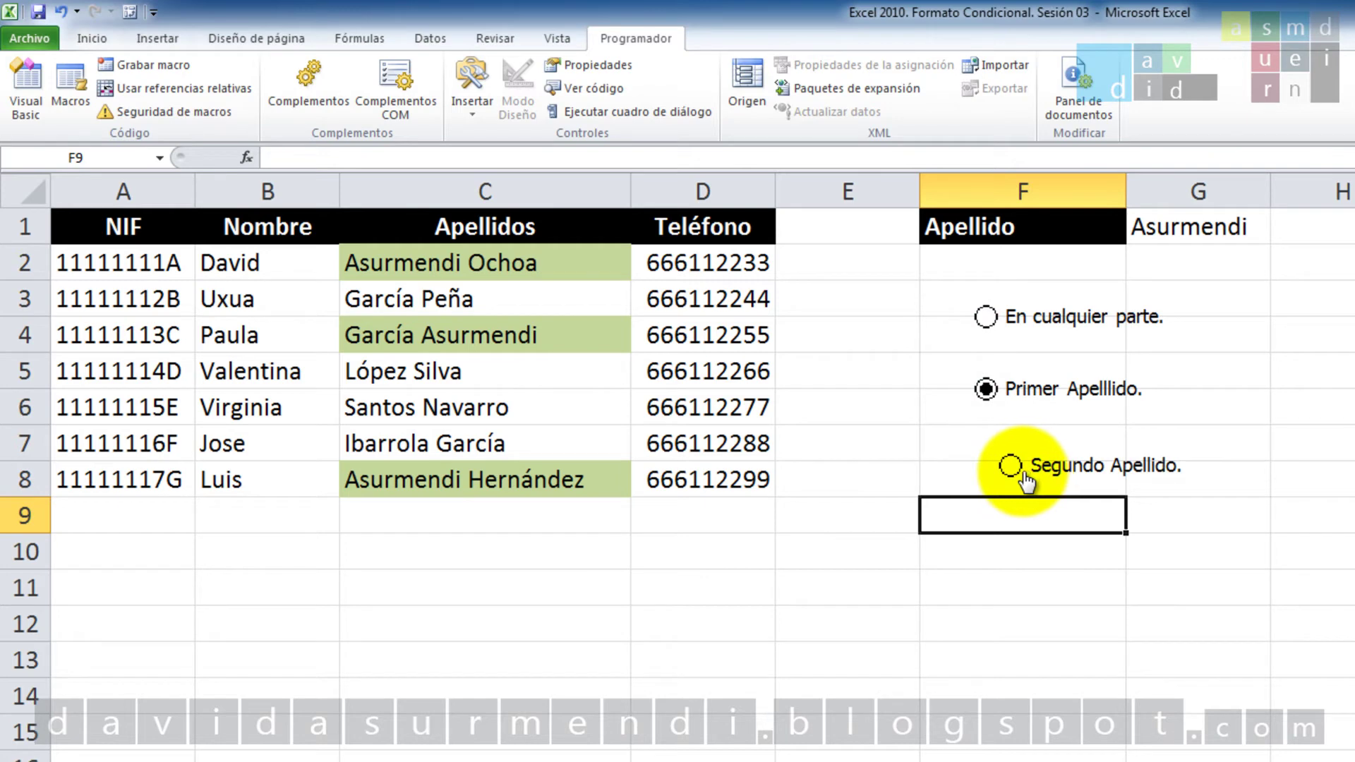
pyautogui.click(1019, 463)
pyautogui.click(988, 390)
pyautogui.click(986, 317)
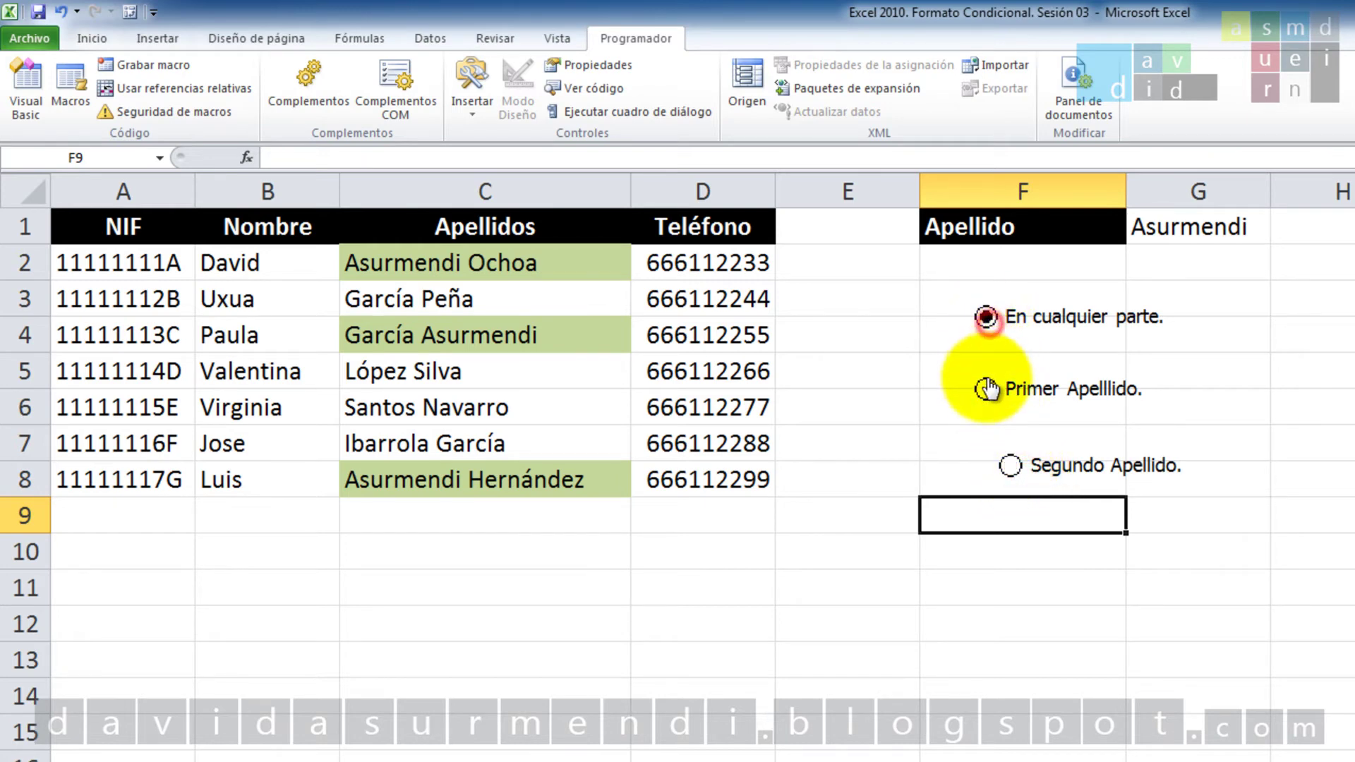
pyautogui.click(987, 388)
pyautogui.click(1010, 464)
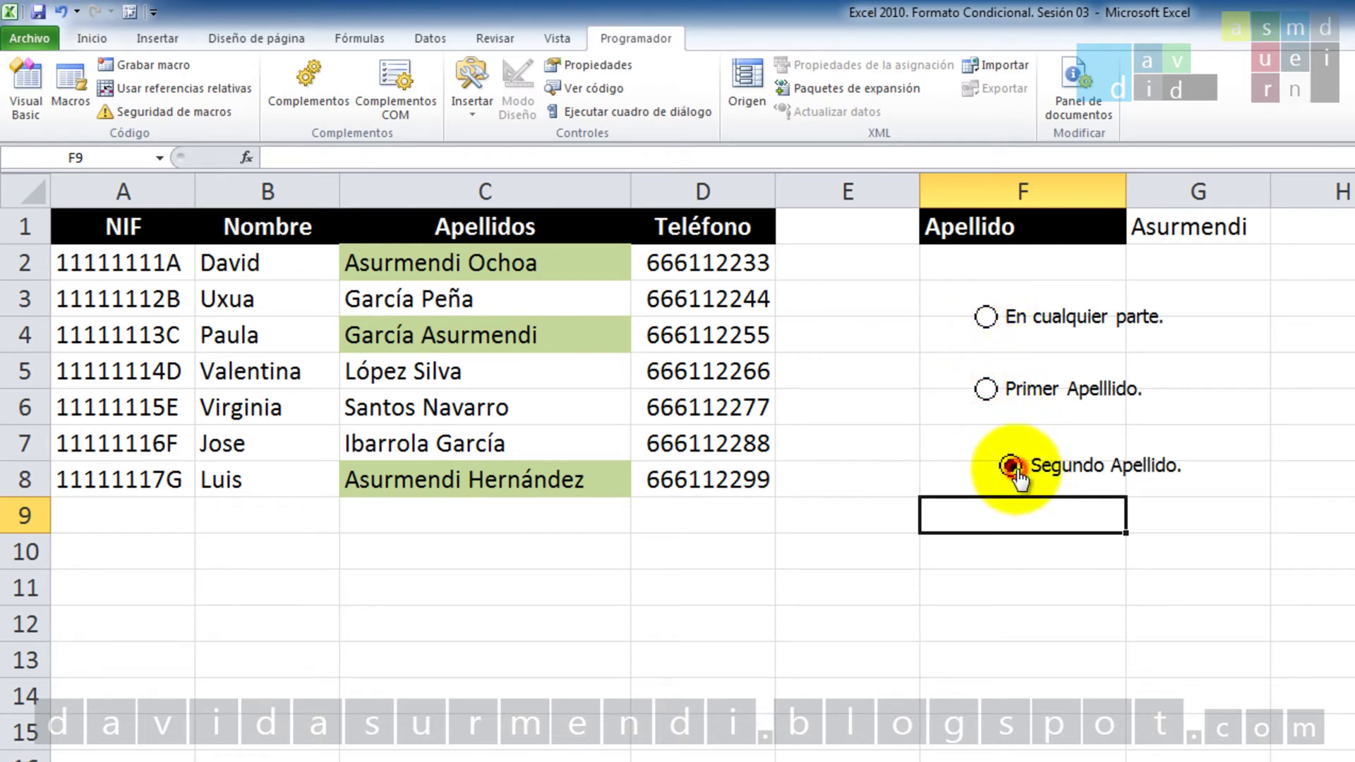
pyautogui.click(986, 388)
pyautogui.click(988, 318)
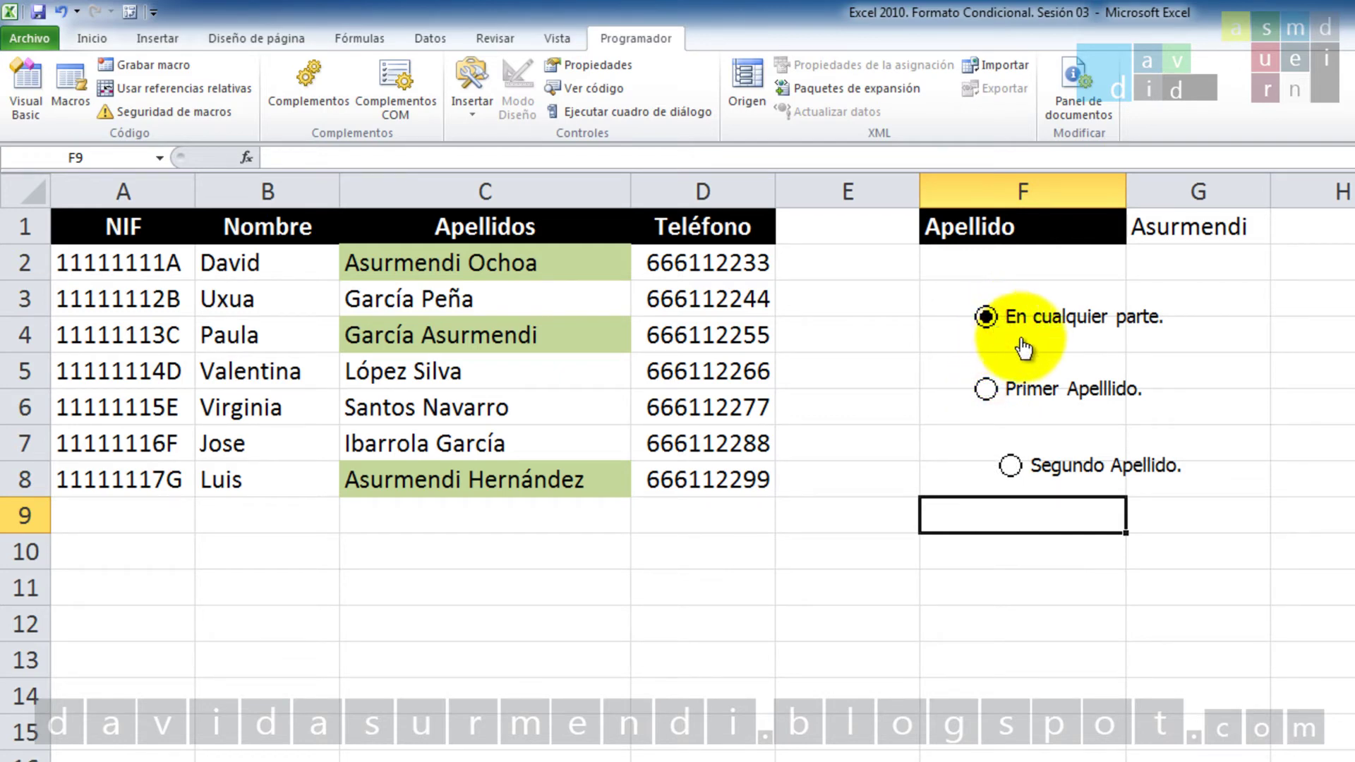
# Move En cualquier parte. up into row 3 and align Primer Apelllido. beneath it
pyautogui.rightClick(1057, 326)
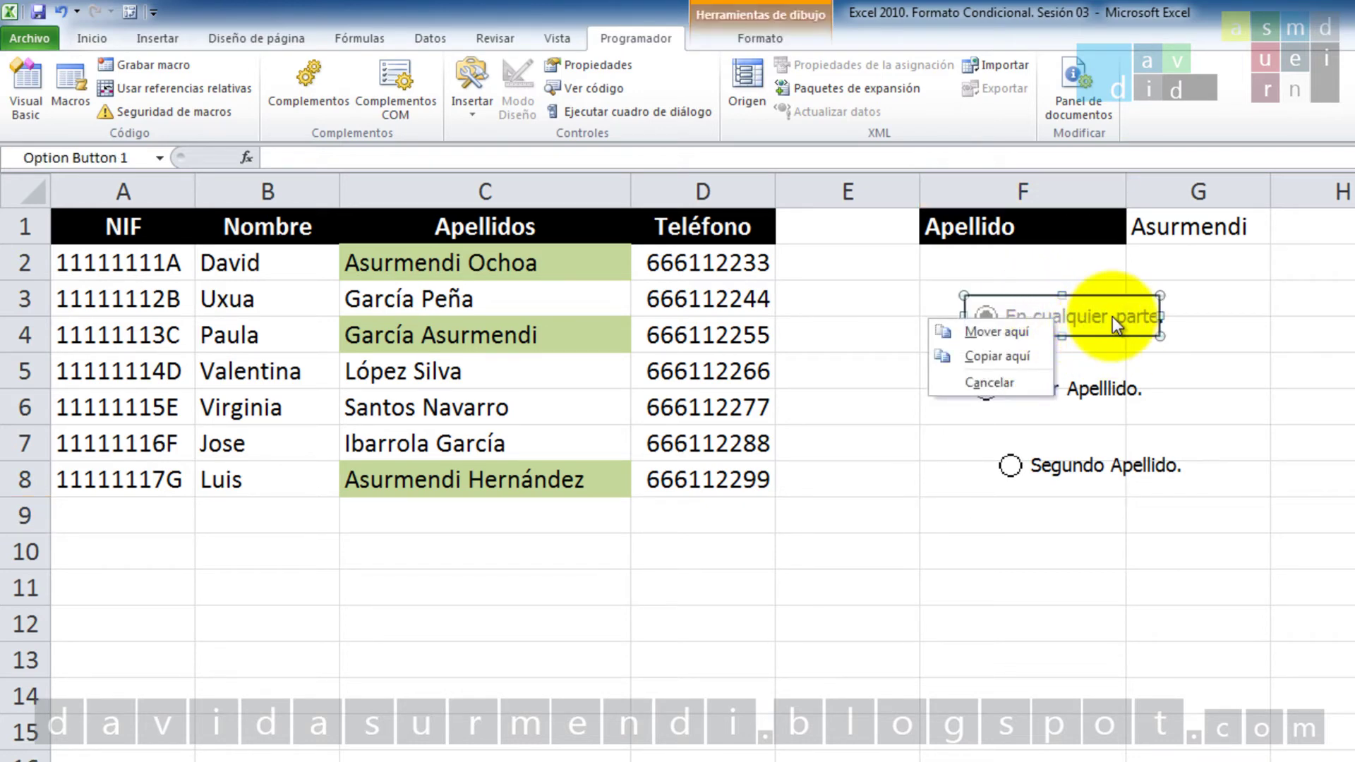
pyautogui.click(1108, 295)
pyautogui.moveTo(1110, 293); pyautogui.dragTo(1067, 278)
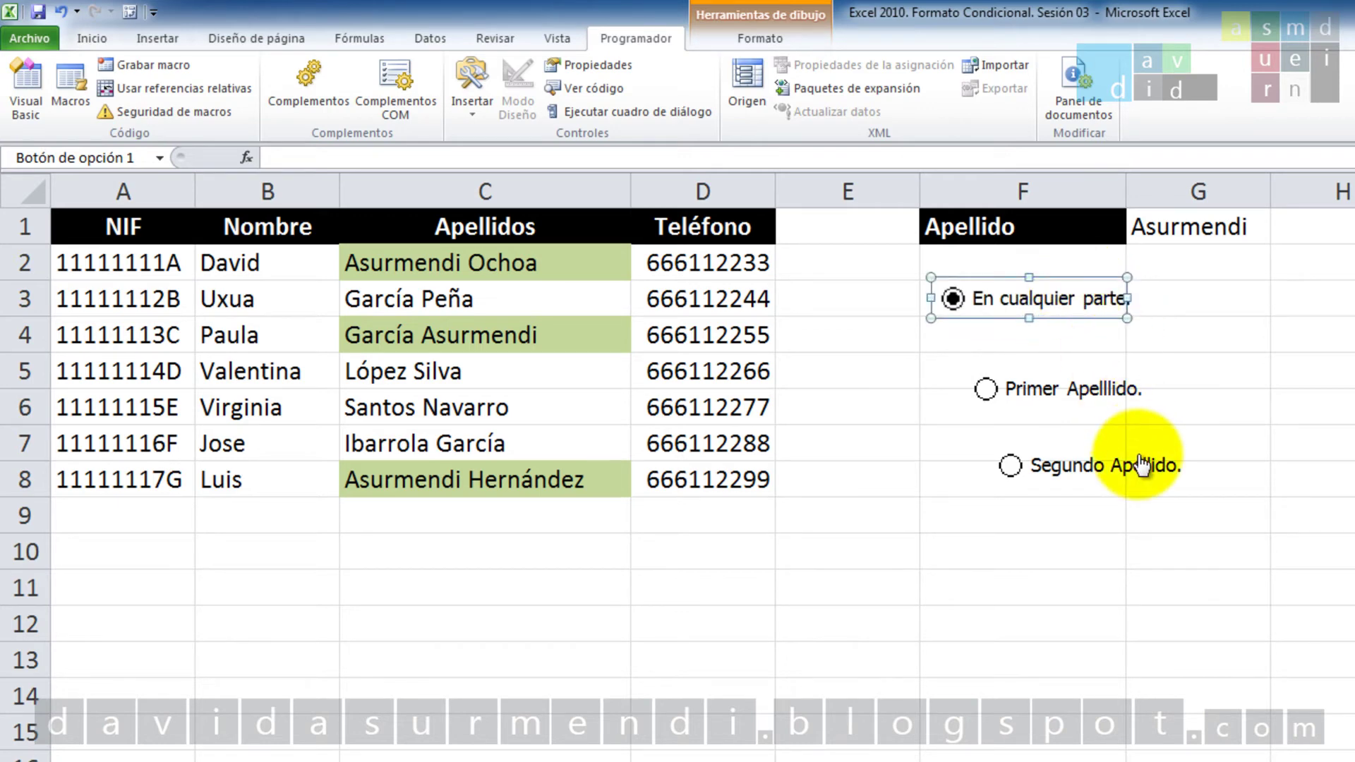
pyautogui.rightClick(1078, 404)
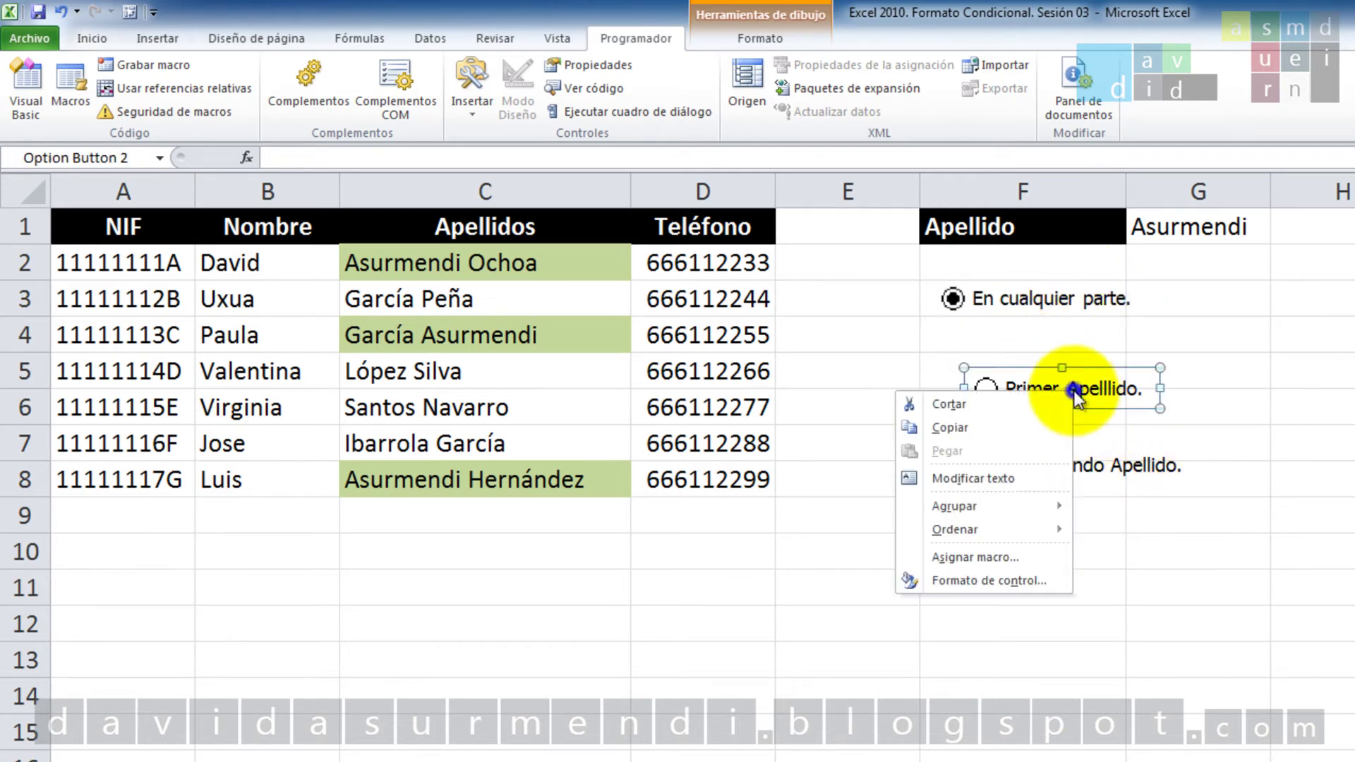
pyautogui.click(1104, 365)
pyautogui.click(1077, 332)
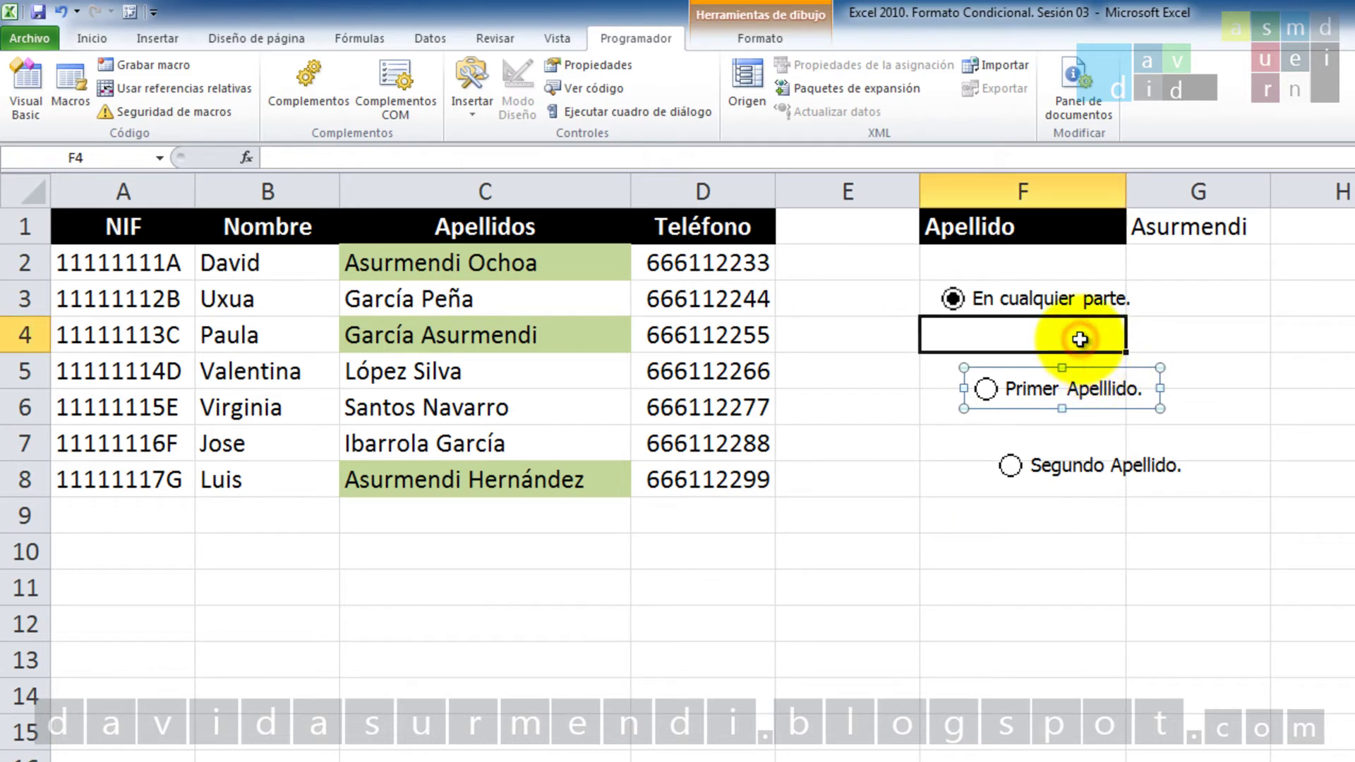
pyautogui.rightClick(1097, 389)
pyautogui.click(1115, 368)
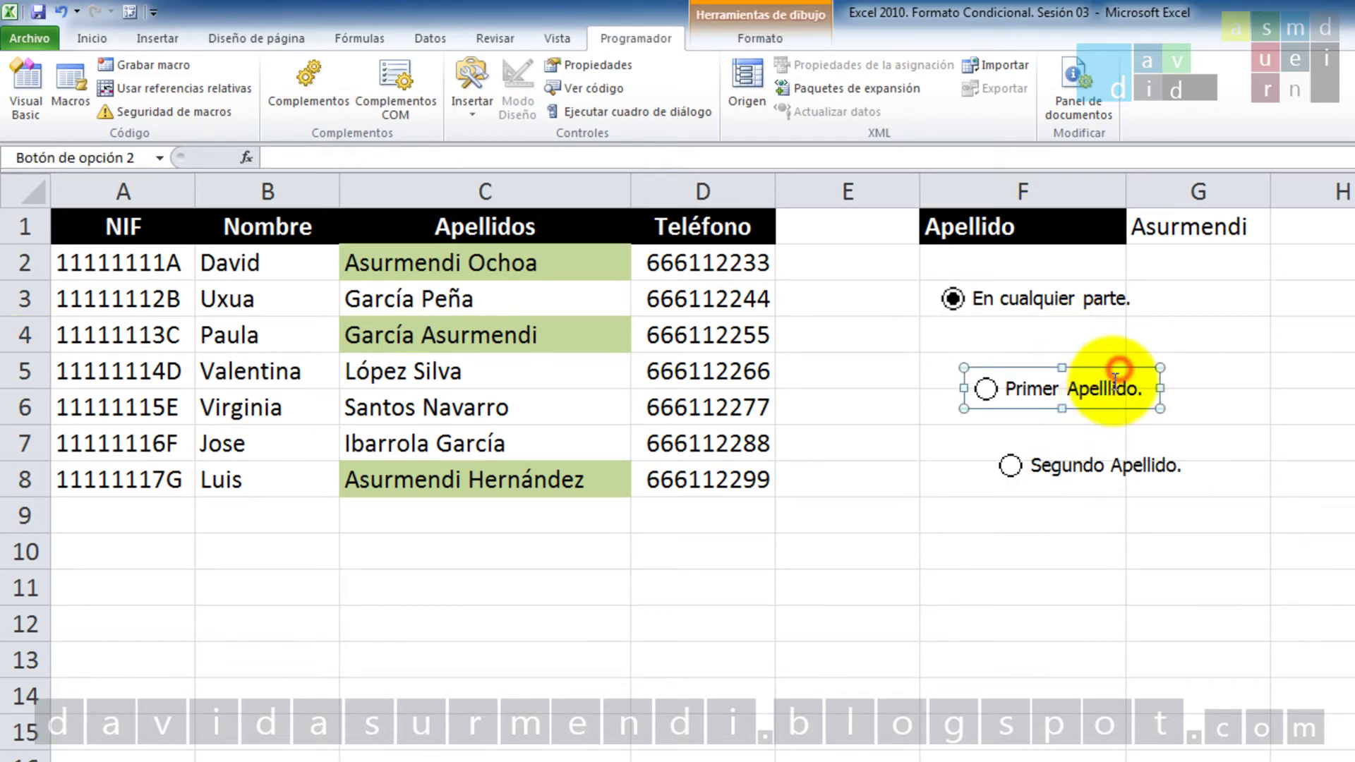
pyautogui.moveTo(1115, 368)
pyautogui.mouseDown()
pyautogui.moveTo(1078, 330)
pyautogui.moveTo(1089, 333)
pyautogui.mouseUp()
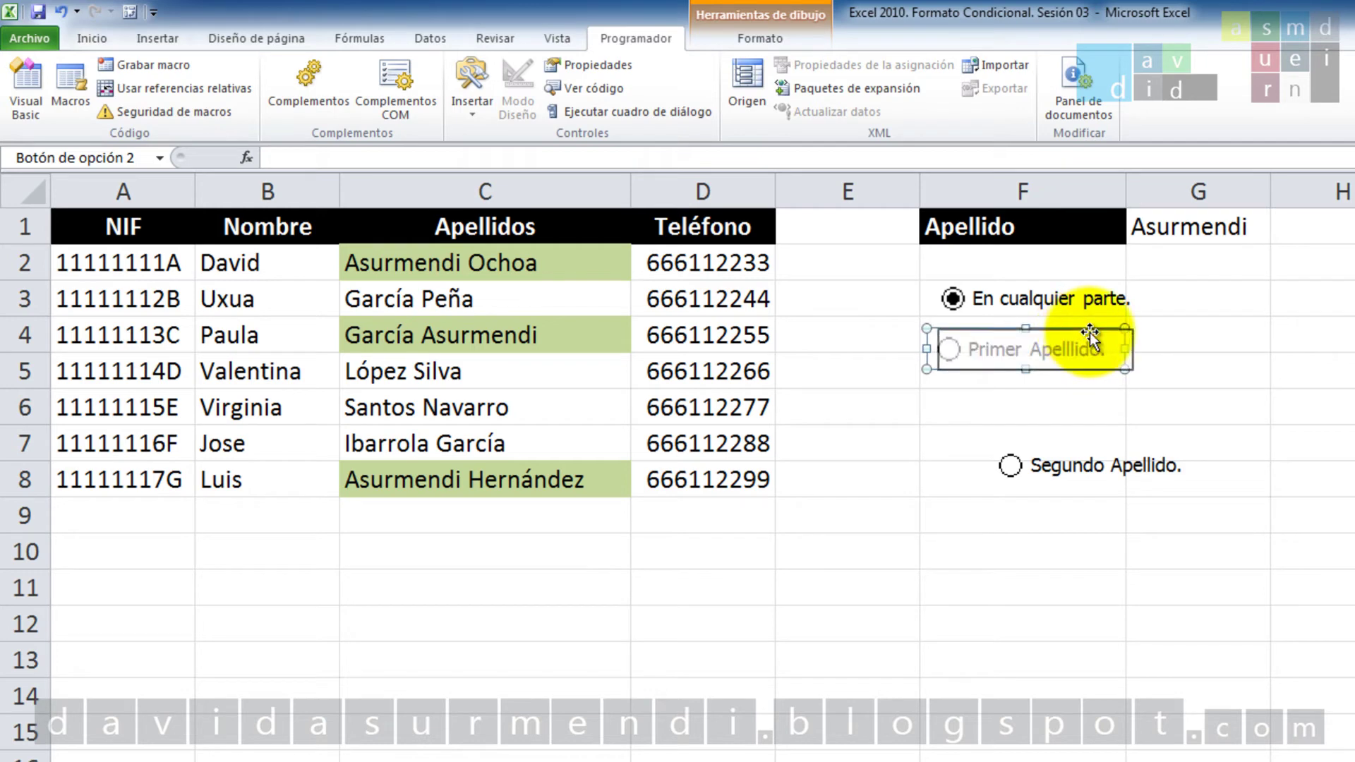
pyautogui.moveTo(1089, 333); pyautogui.dragTo(1077, 329)
# Move Segundo Apellido. up directly beneath Primer Apelllido. and deselect it
pyautogui.rightClick(1093, 463)
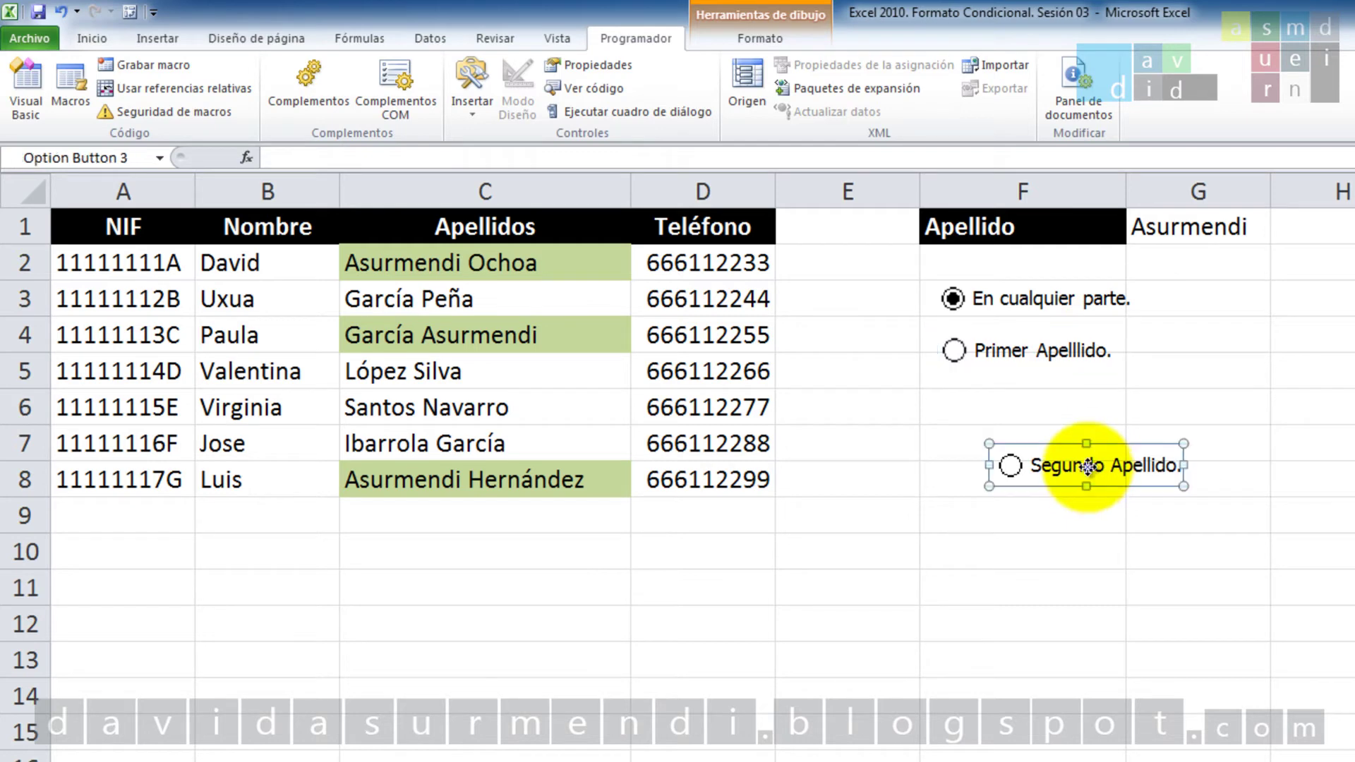
pyautogui.click(1108, 435)
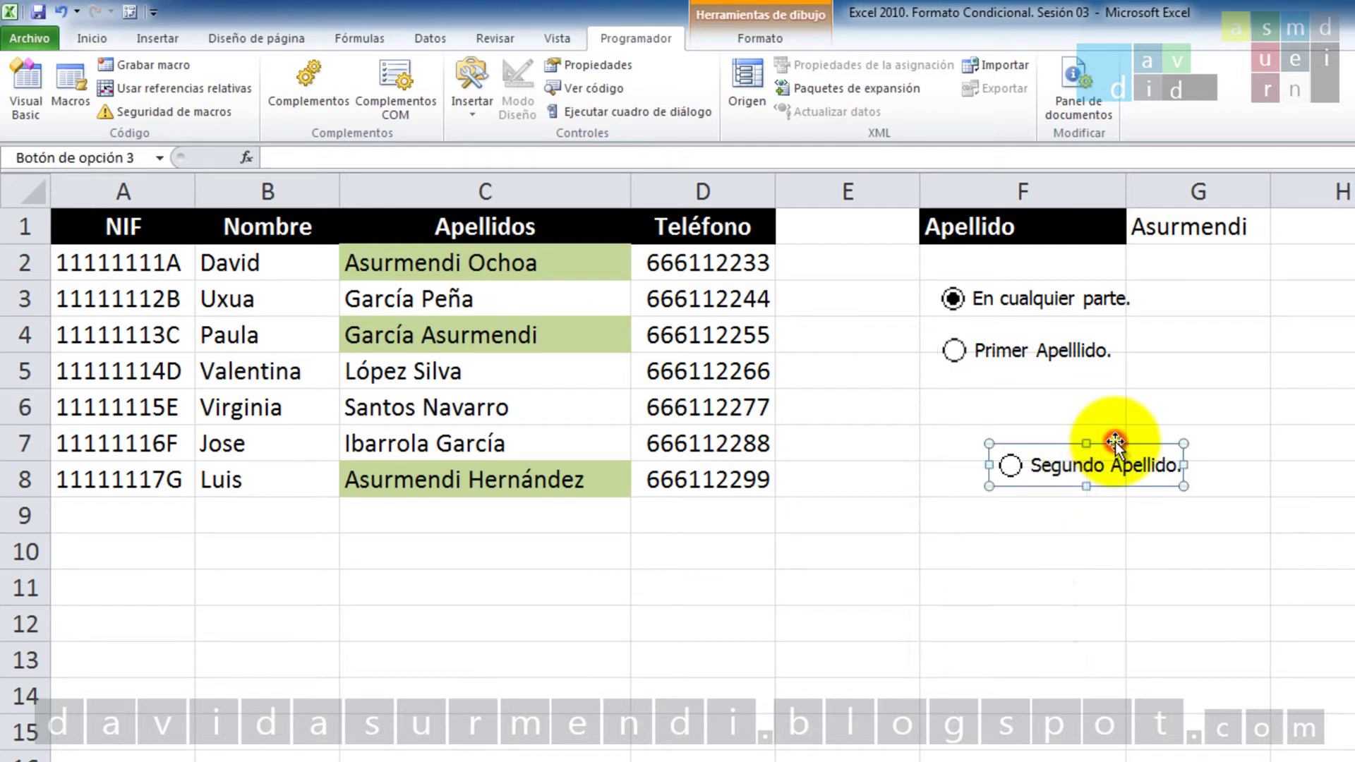
pyautogui.moveTo(1108, 435)
pyautogui.mouseDown()
pyautogui.moveTo(1090, 407)
pyautogui.moveTo(1108, 441)
pyautogui.mouseUp()
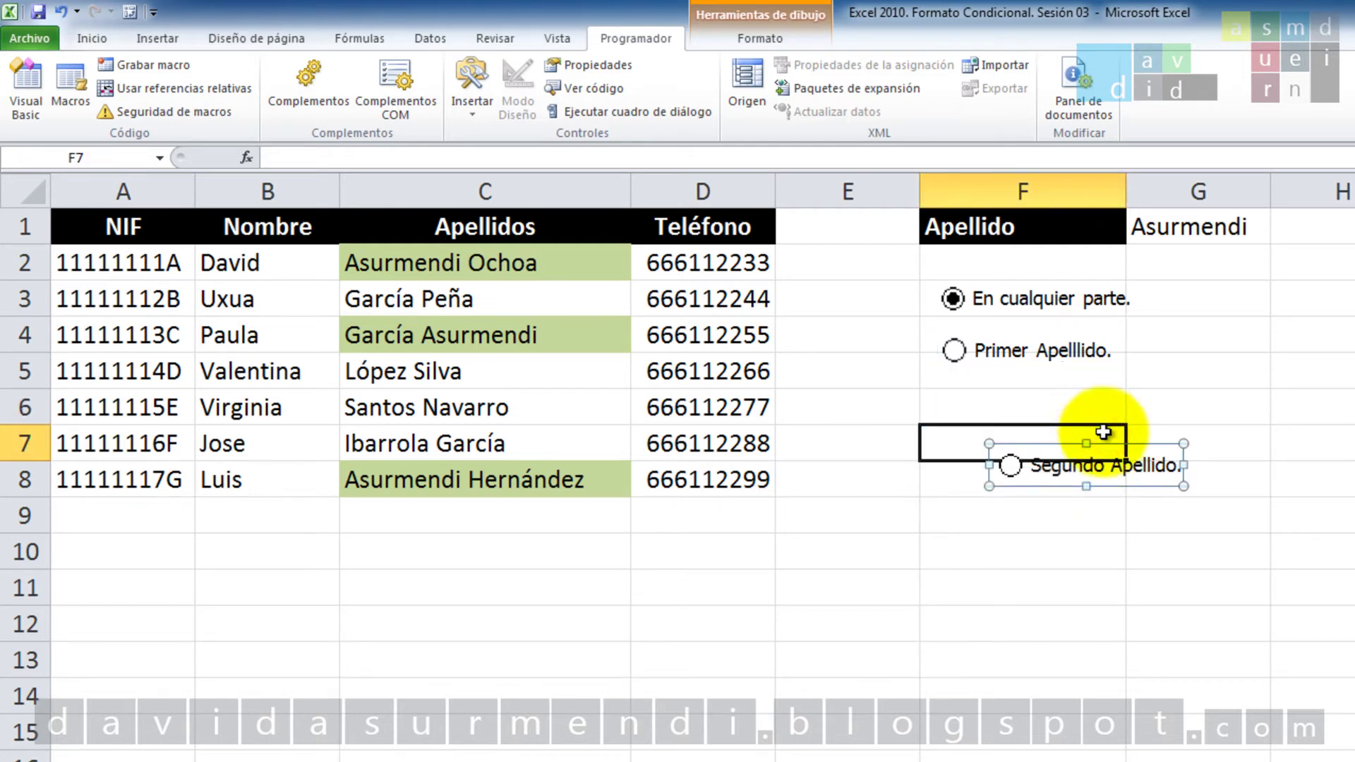
pyautogui.rightClick(1122, 466)
pyautogui.click(1161, 465)
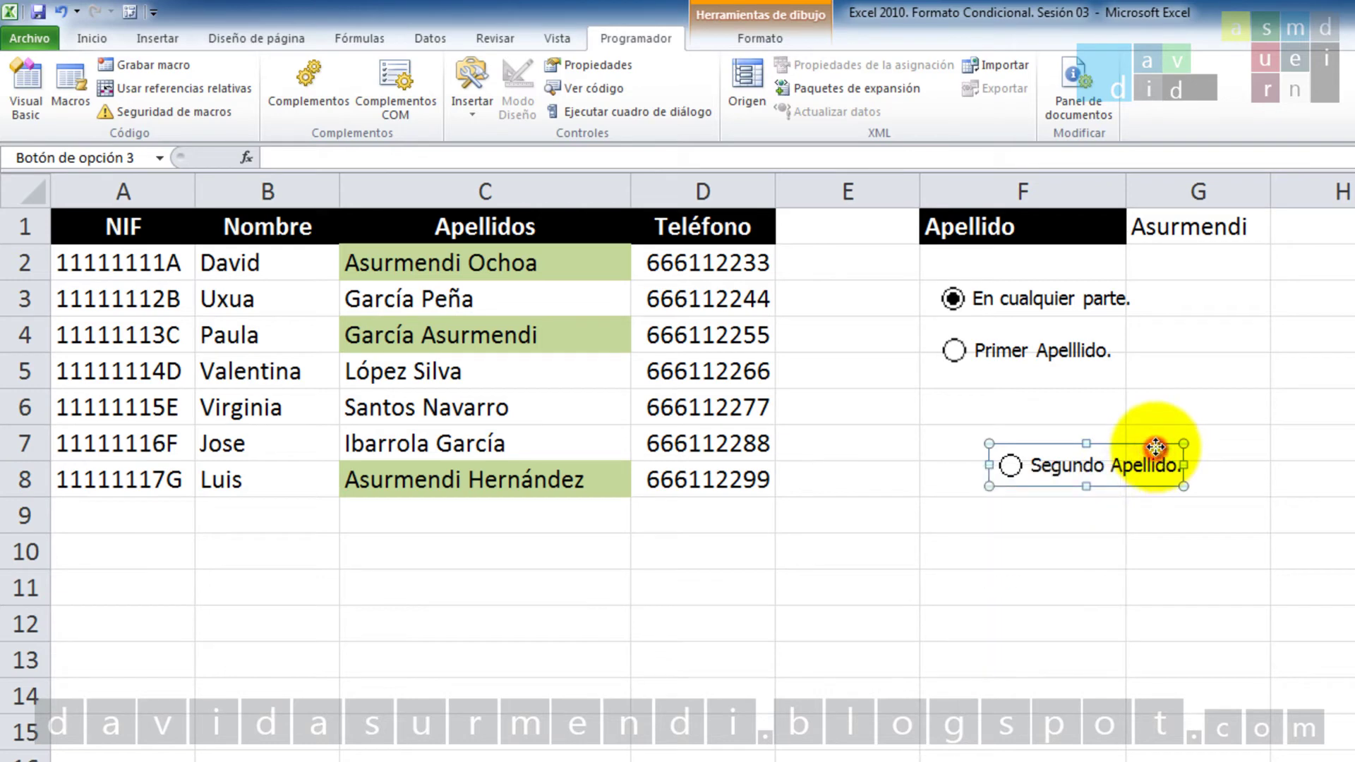
pyautogui.moveTo(1160, 466)
pyautogui.mouseDown()
pyautogui.moveTo(1129, 389)
pyautogui.moveTo(1100, 387)
pyautogui.mouseUp()
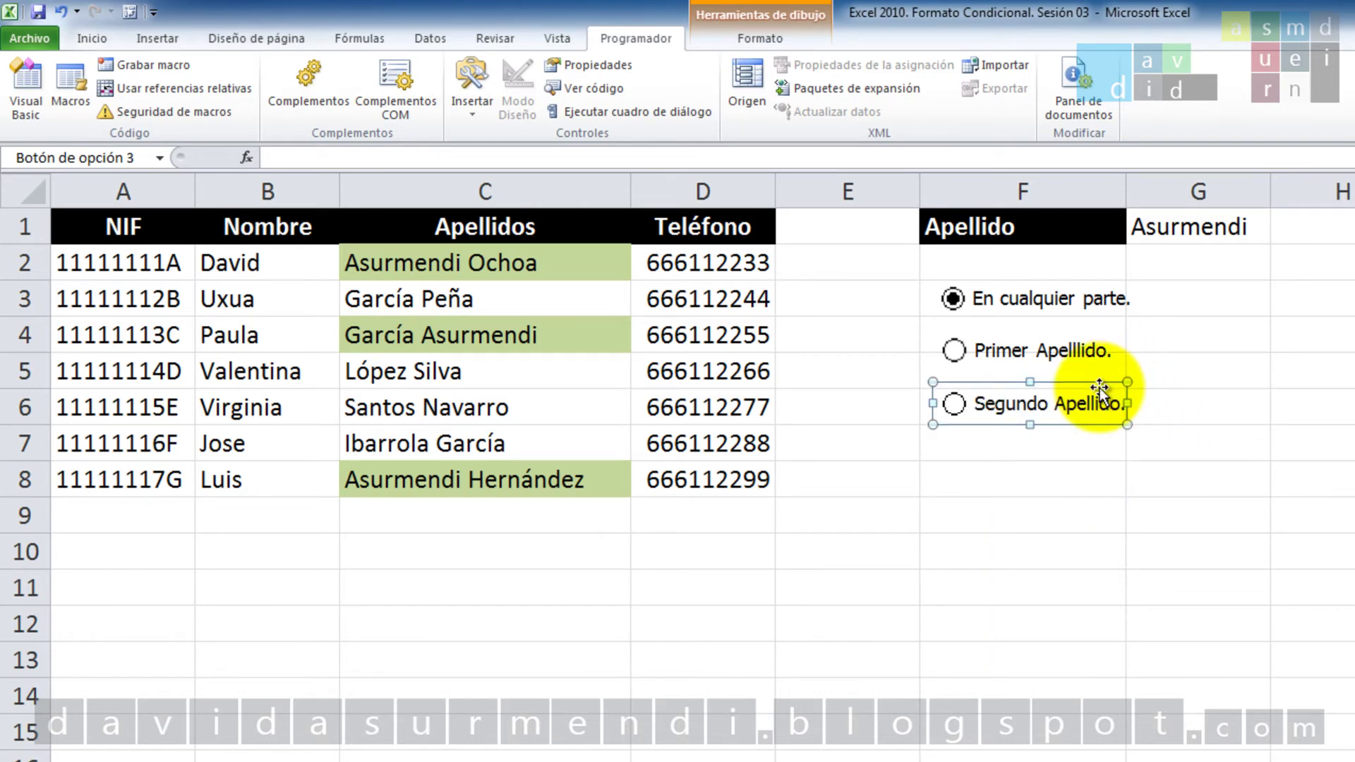
pyautogui.click(1154, 503)
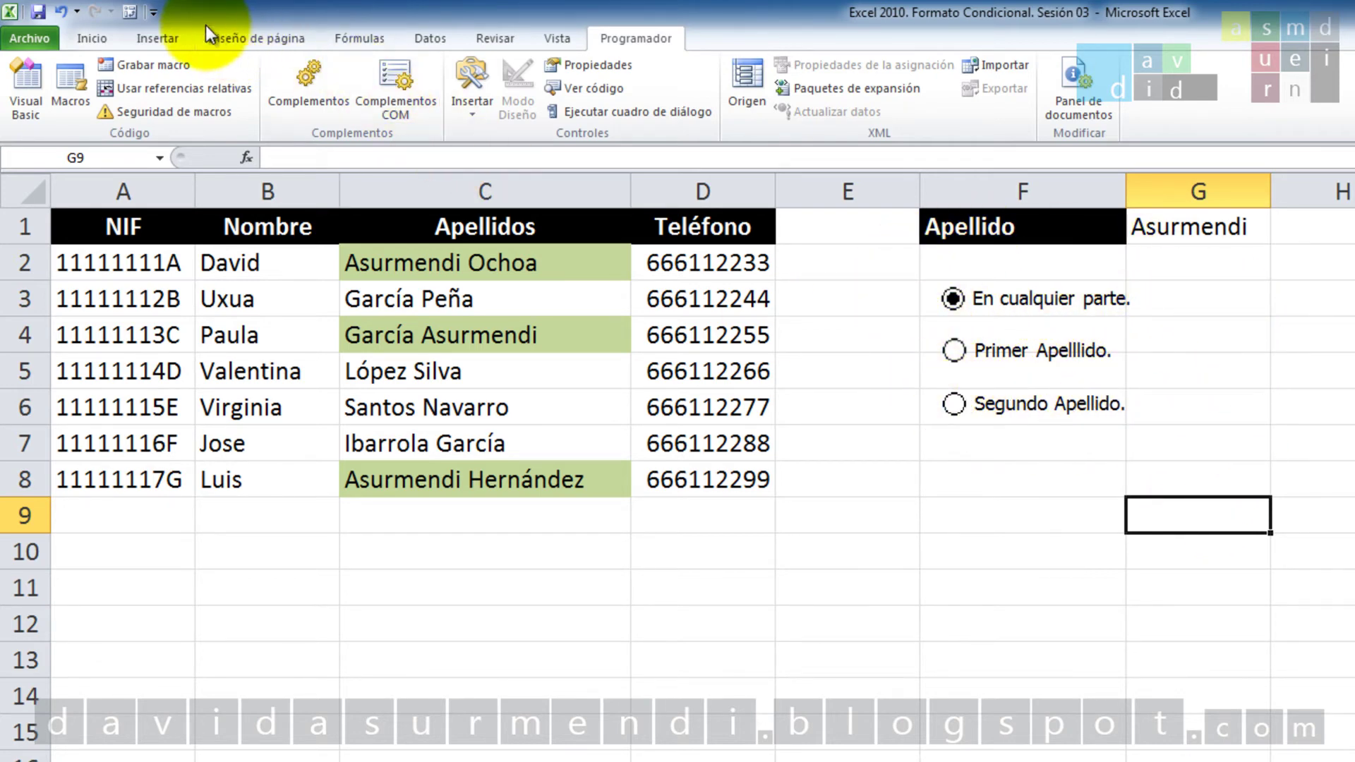
# Draw a rectangle over the three option buttons and send it behind them
pyautogui.click(169, 39)
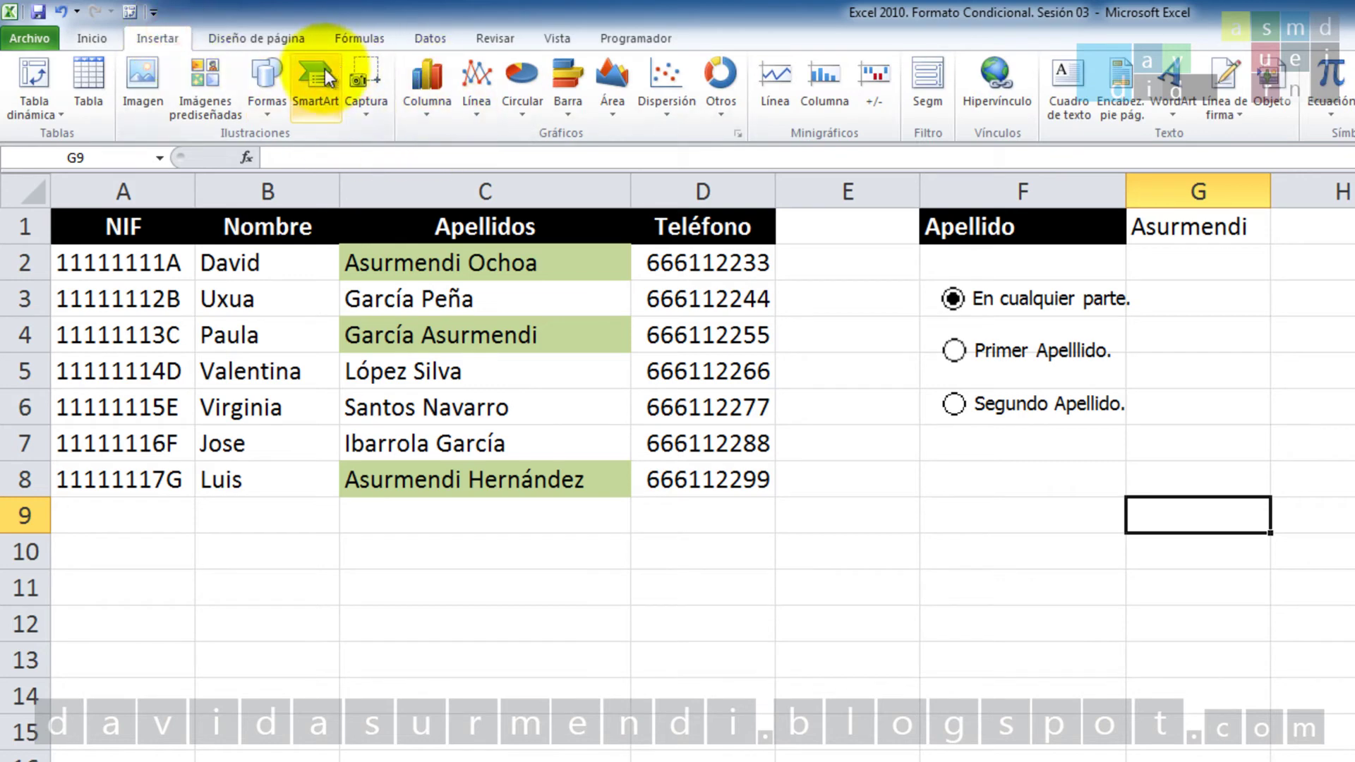
pyautogui.click(267, 111)
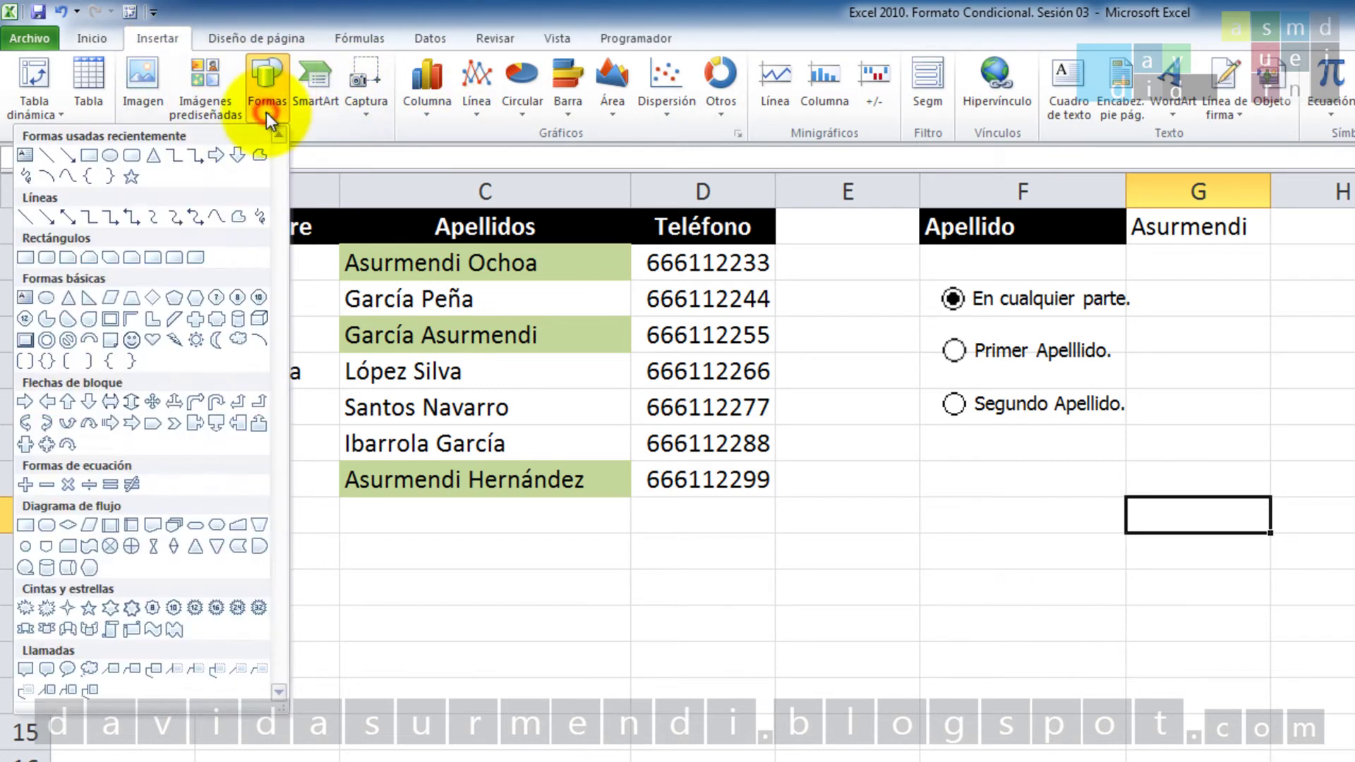
pyautogui.click(90, 155)
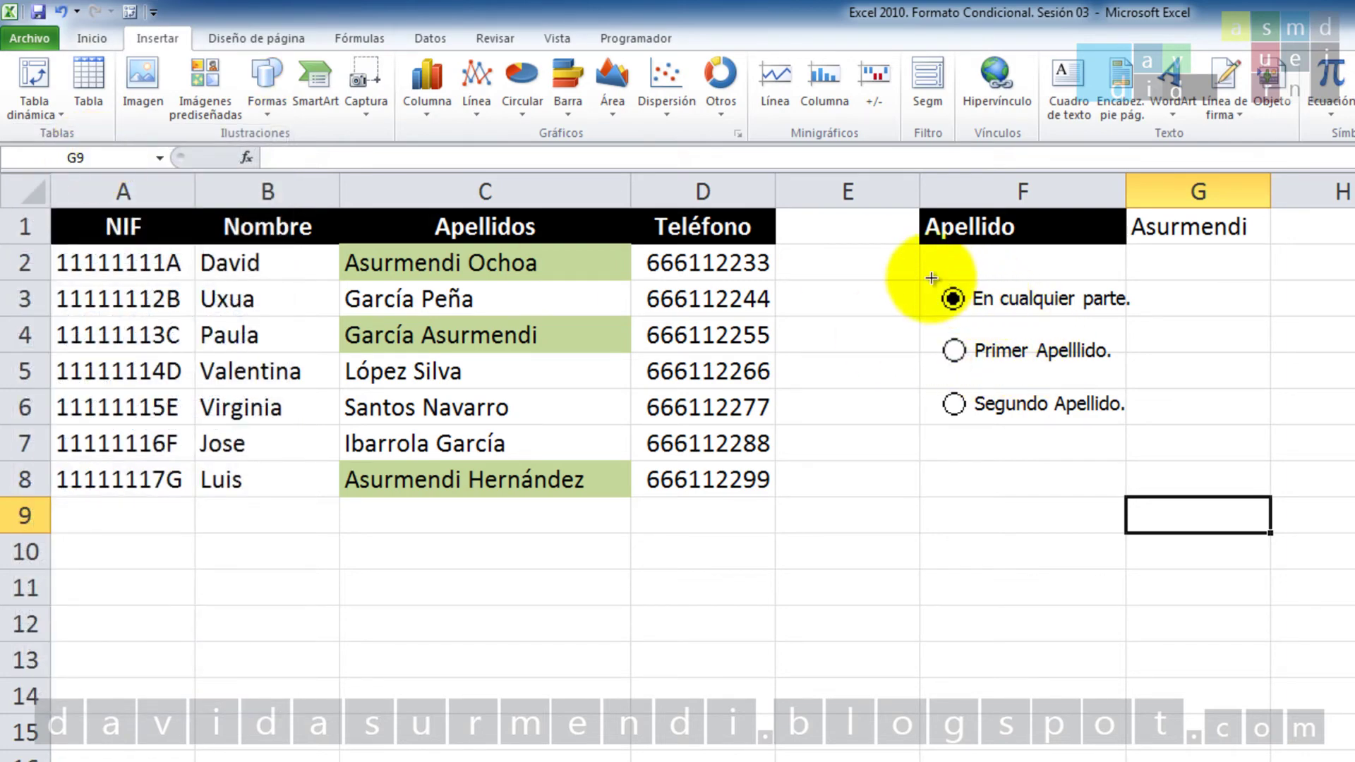
pyautogui.moveTo(918, 273); pyautogui.dragTo(1137, 436)
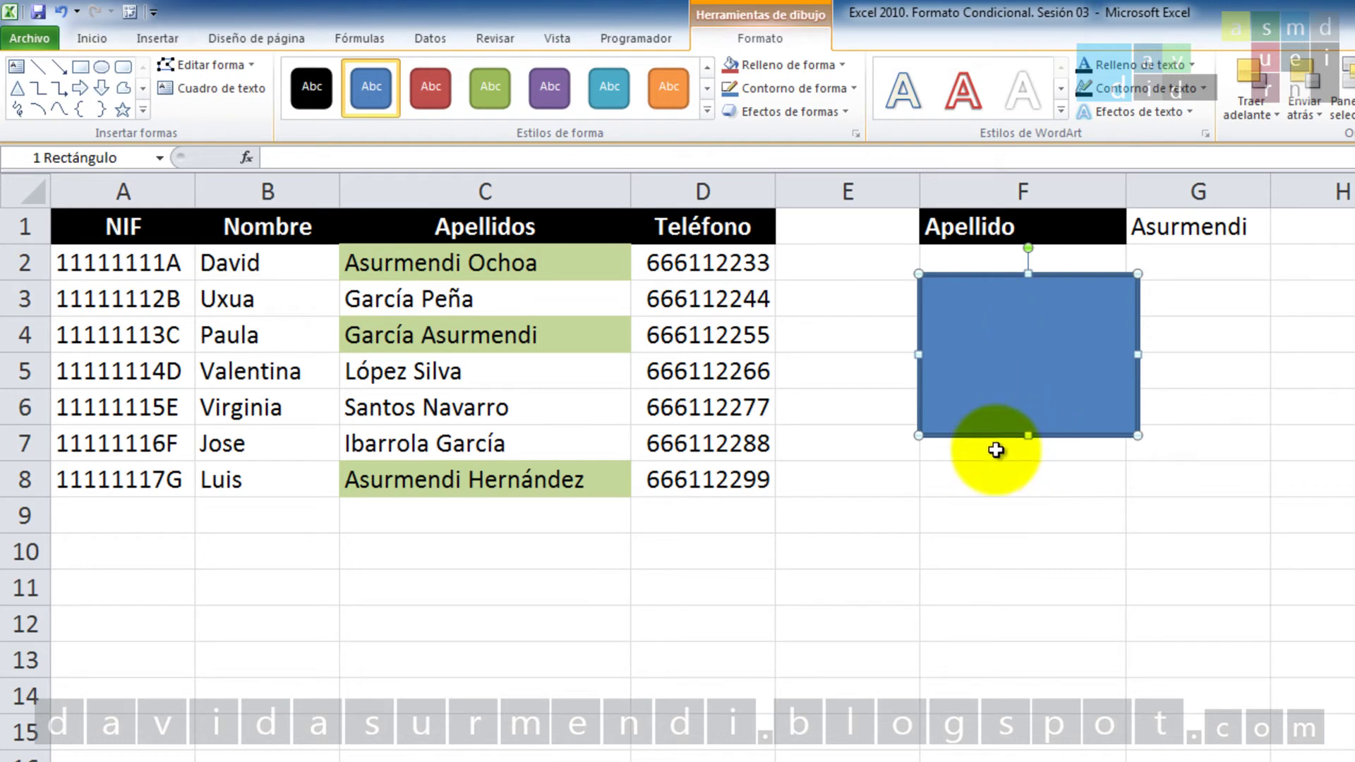
pyautogui.rightClick(1012, 340)
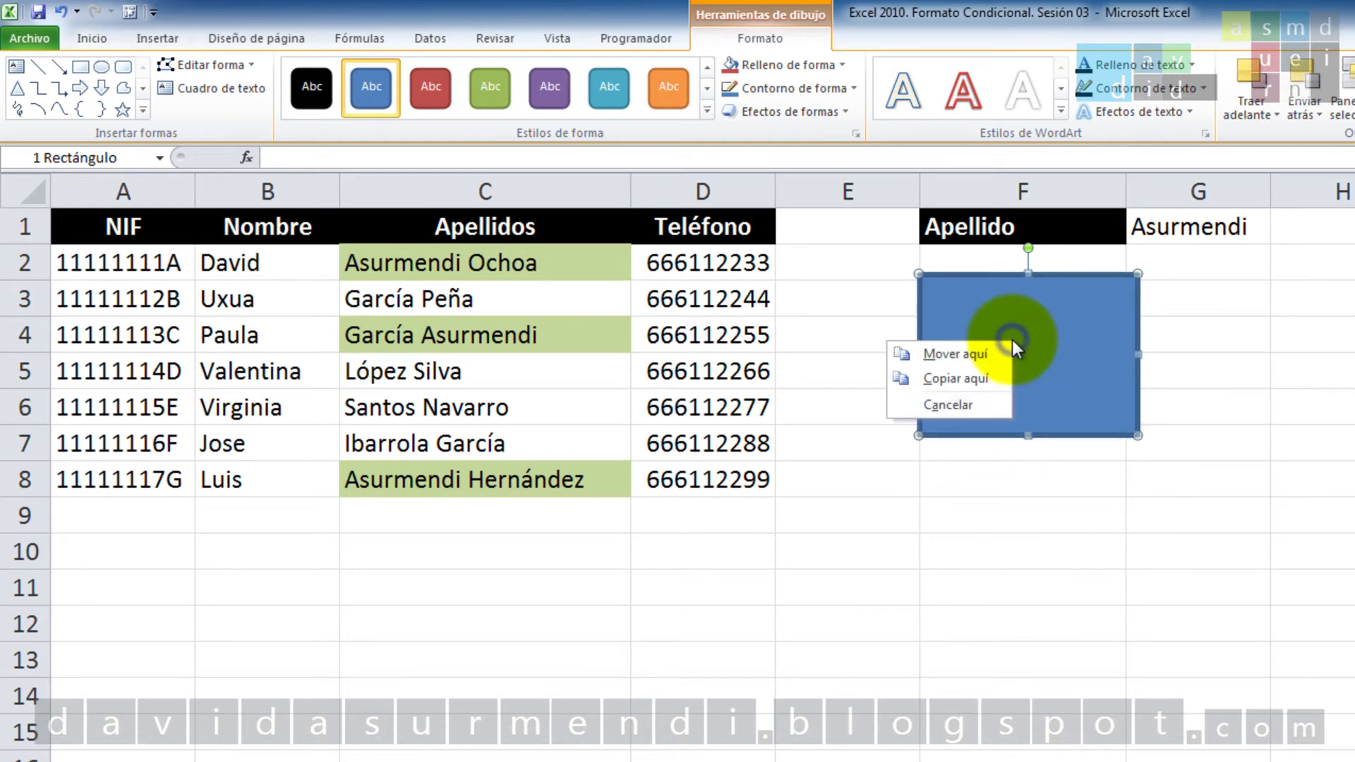
pyautogui.rightClick(1074, 374)
pyautogui.moveTo(874, 580)
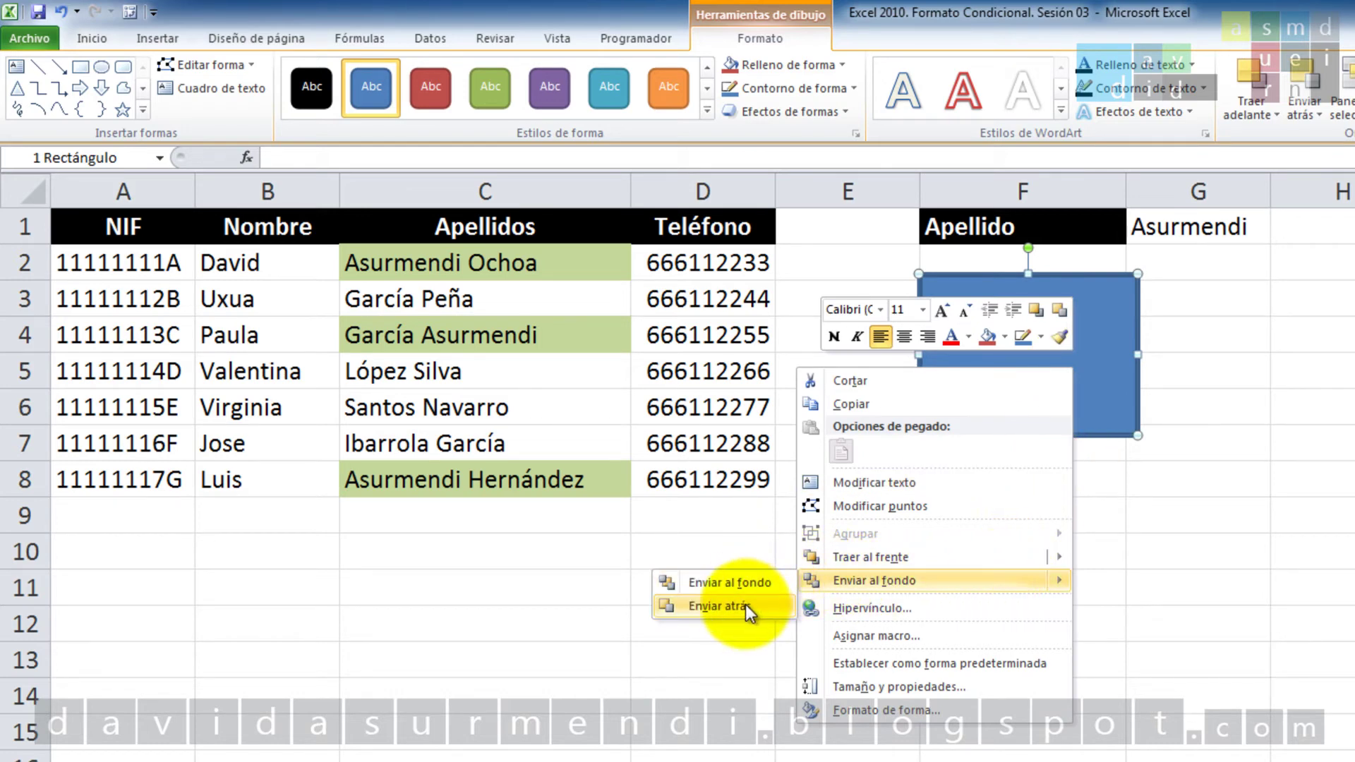
pyautogui.click(750, 582)
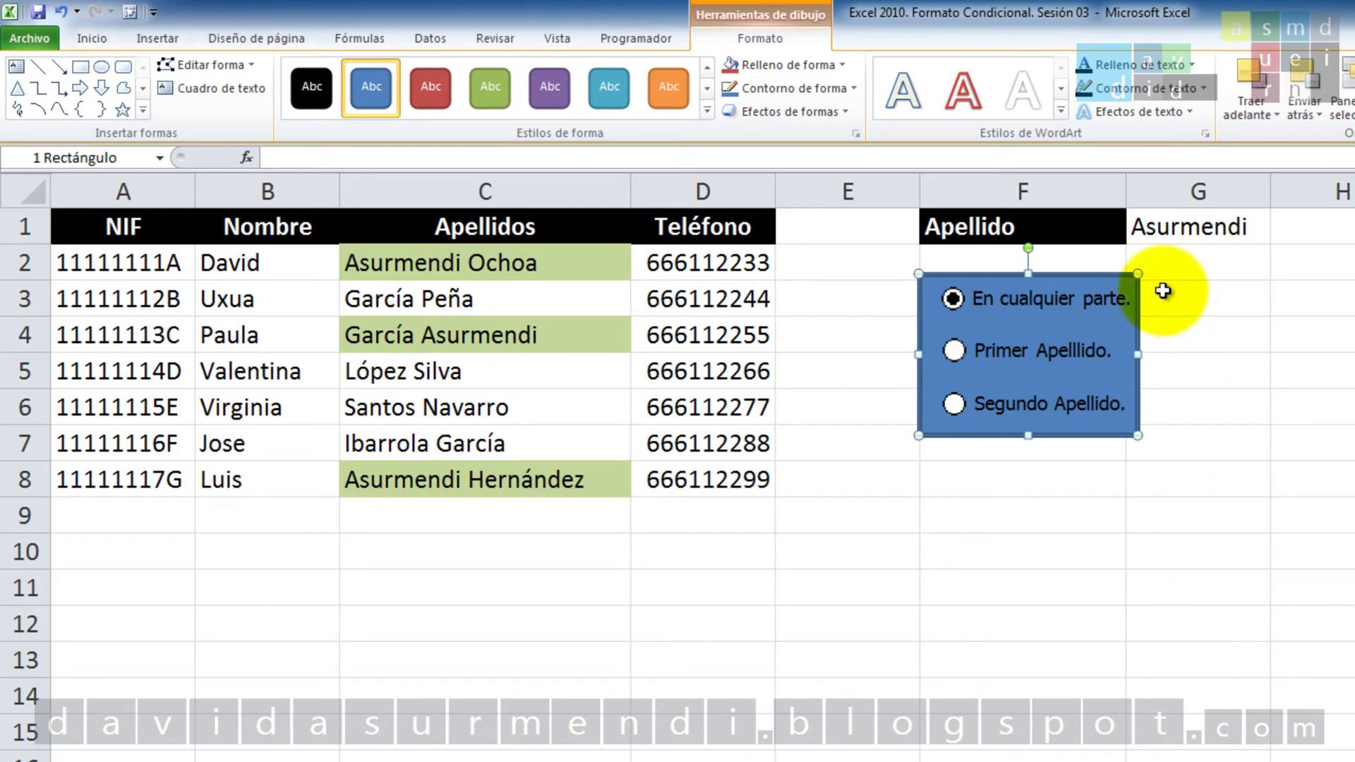
# Fill the rectangle behind the option buttons with a light blue theme colour
pyautogui.click(842, 65)
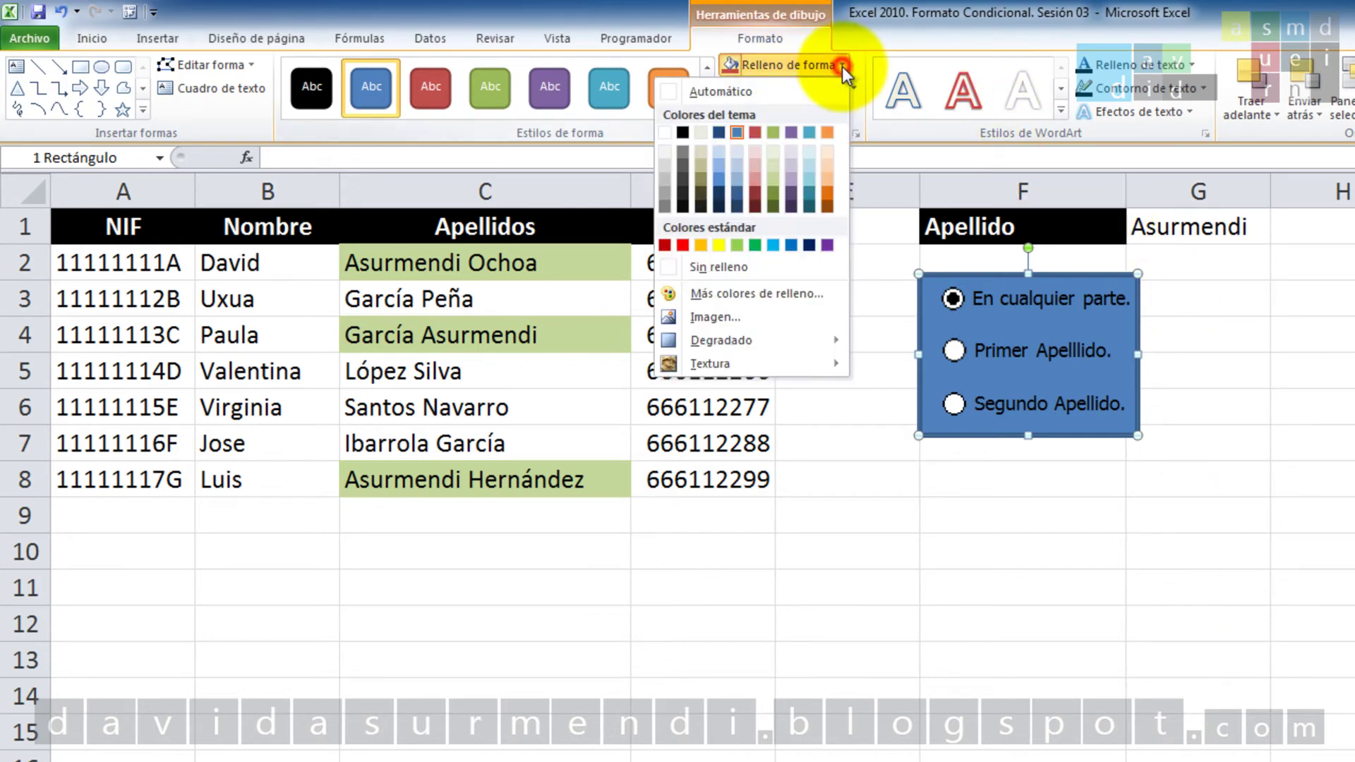
pyautogui.click(742, 150)
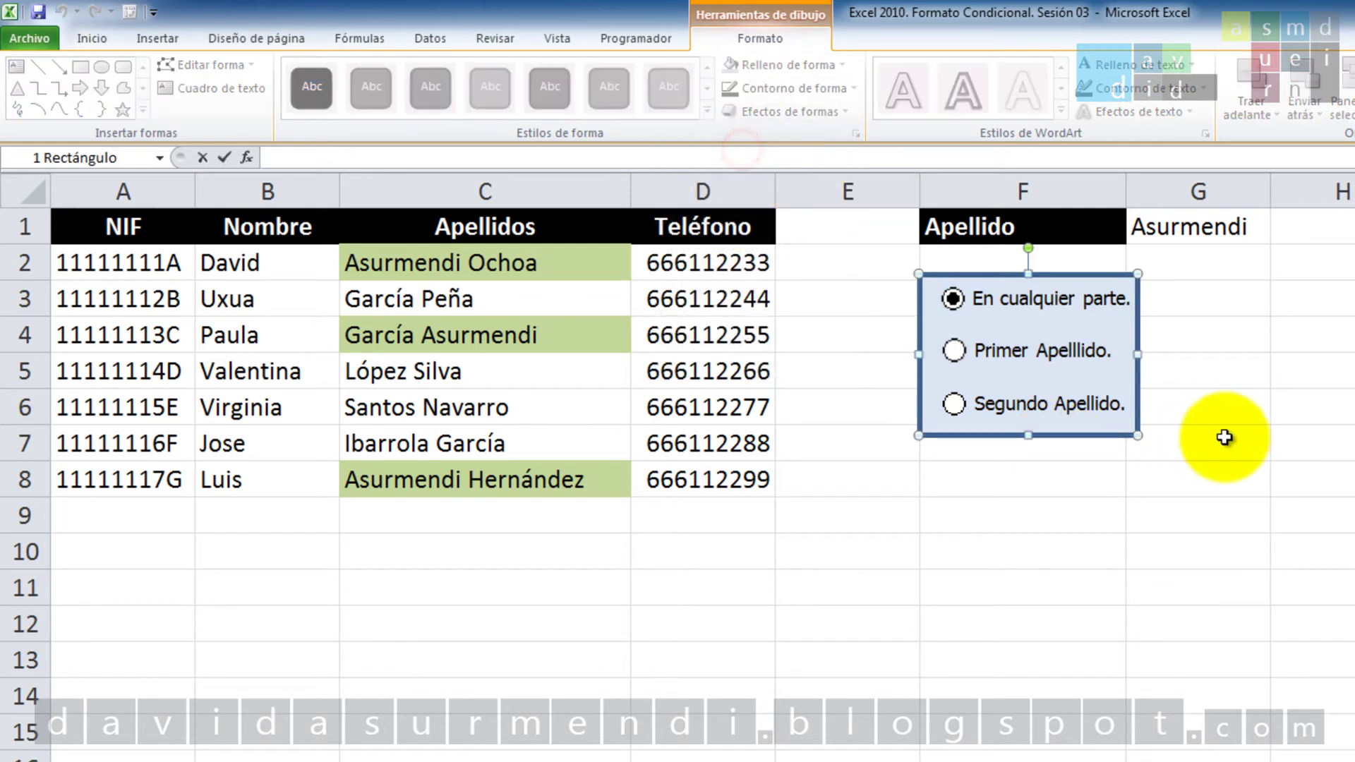
pyautogui.click(1199, 480)
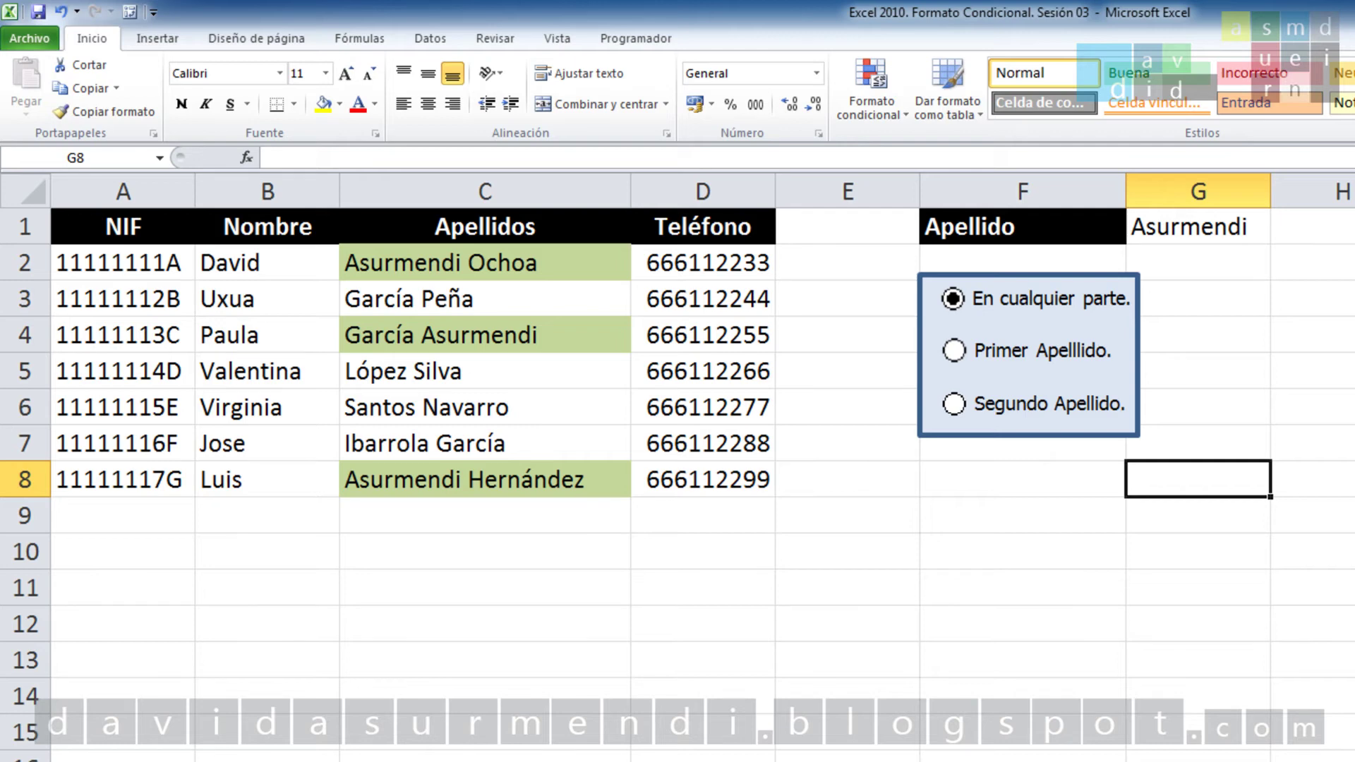
# Link the En cualquier parte option button group to cell $H$1 in Formato de control
pyautogui.rightClick(1090, 311)
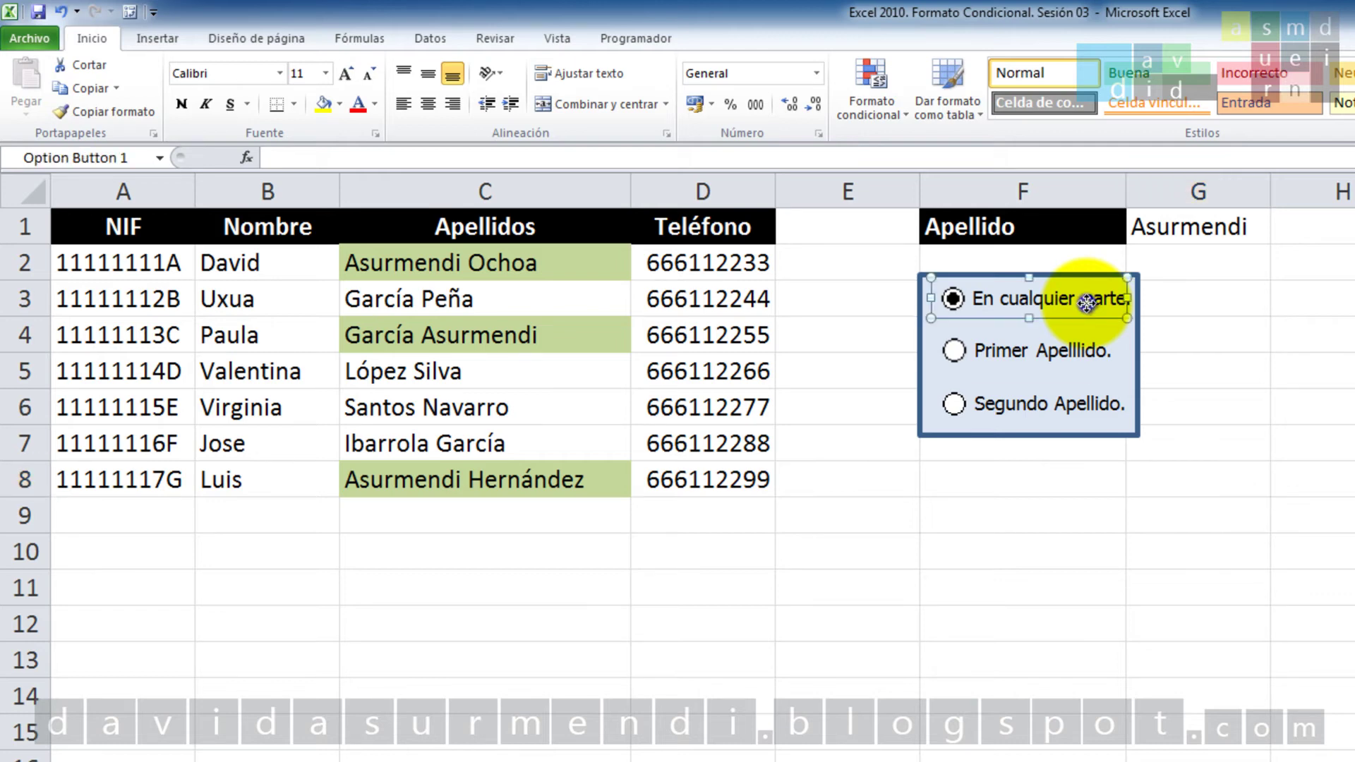
pyautogui.rightClick(1090, 310)
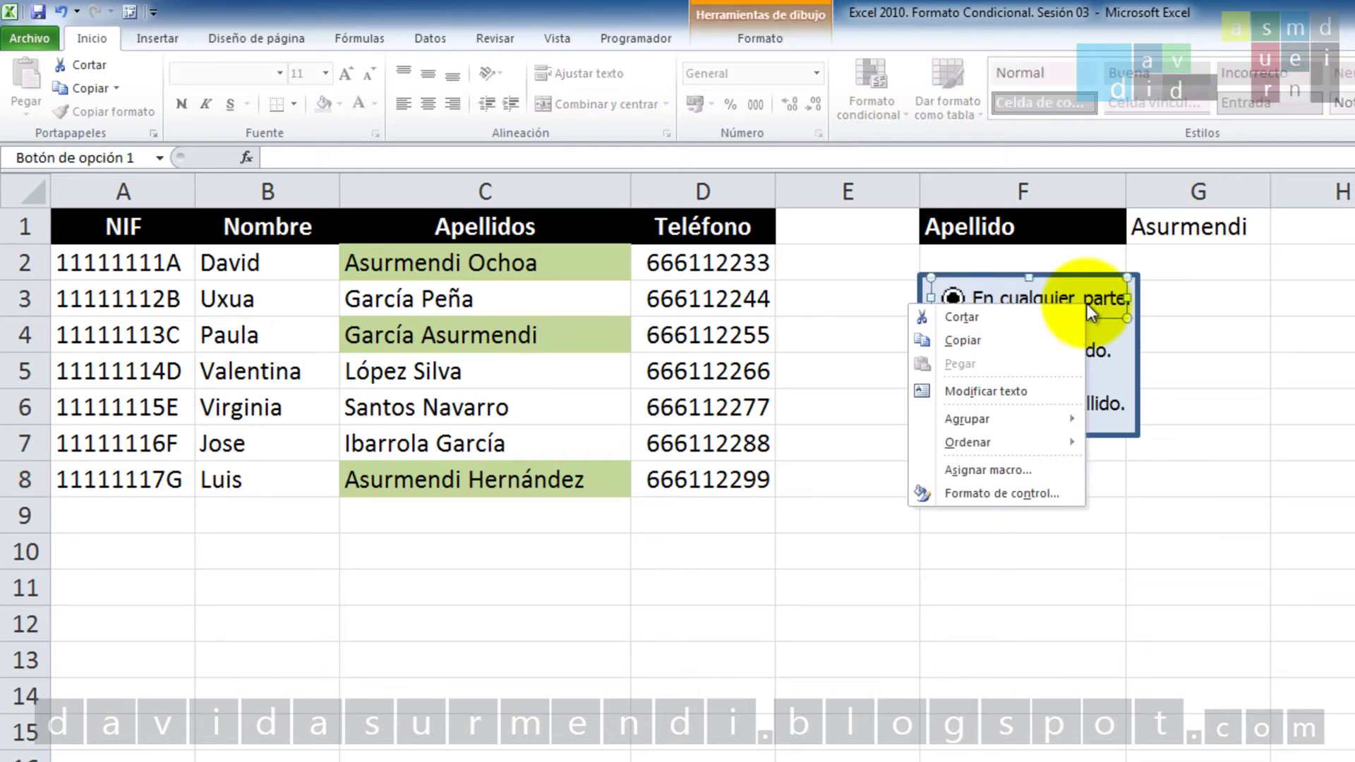
pyautogui.click(1047, 494)
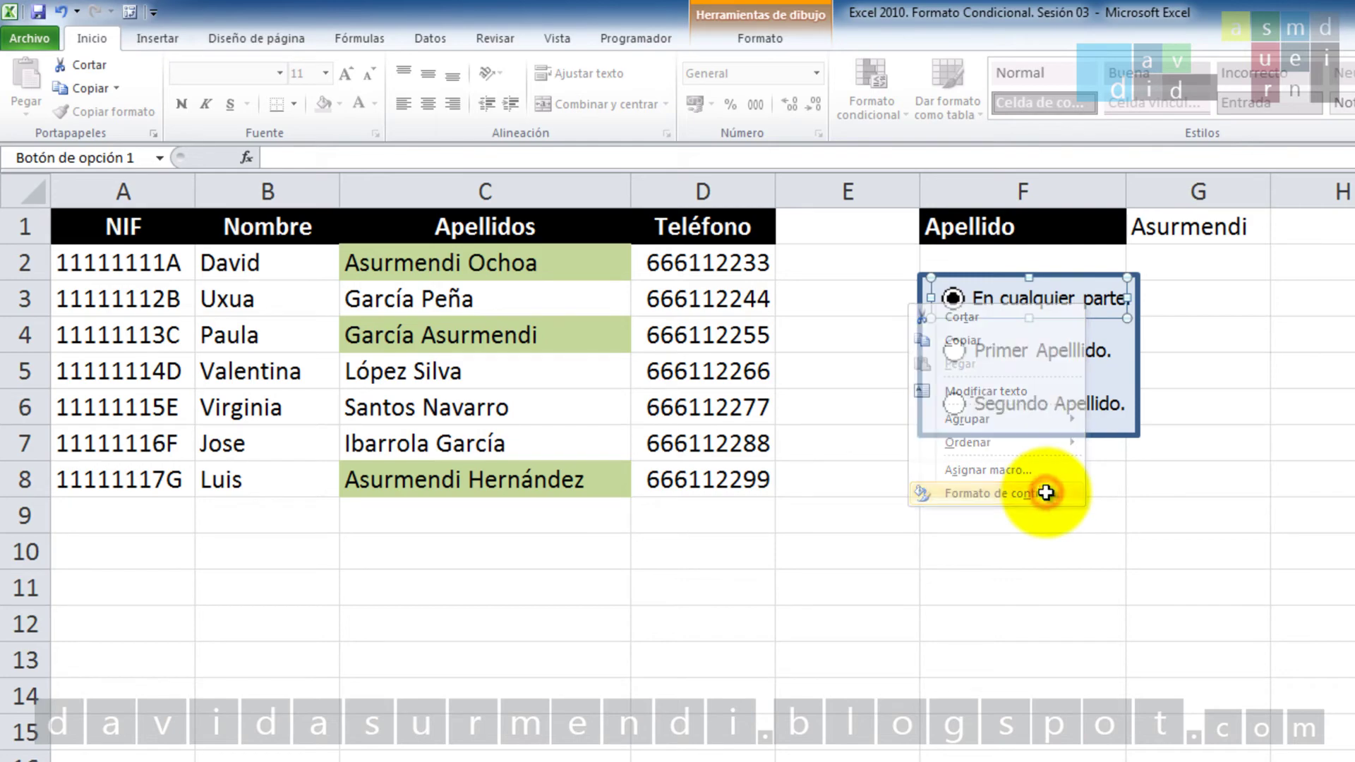
pyautogui.moveTo(1049, 289); pyautogui.dragTo(1068, 459)
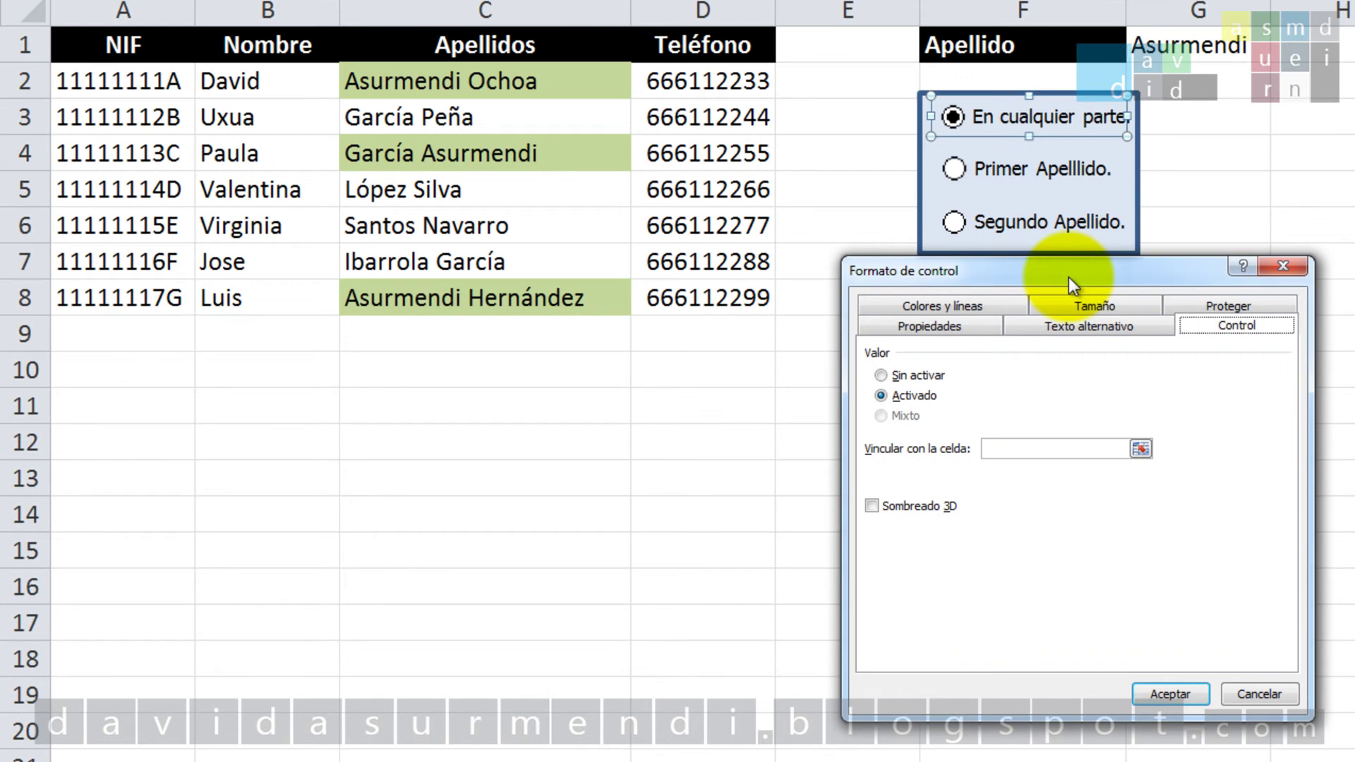
pyautogui.click(1051, 450)
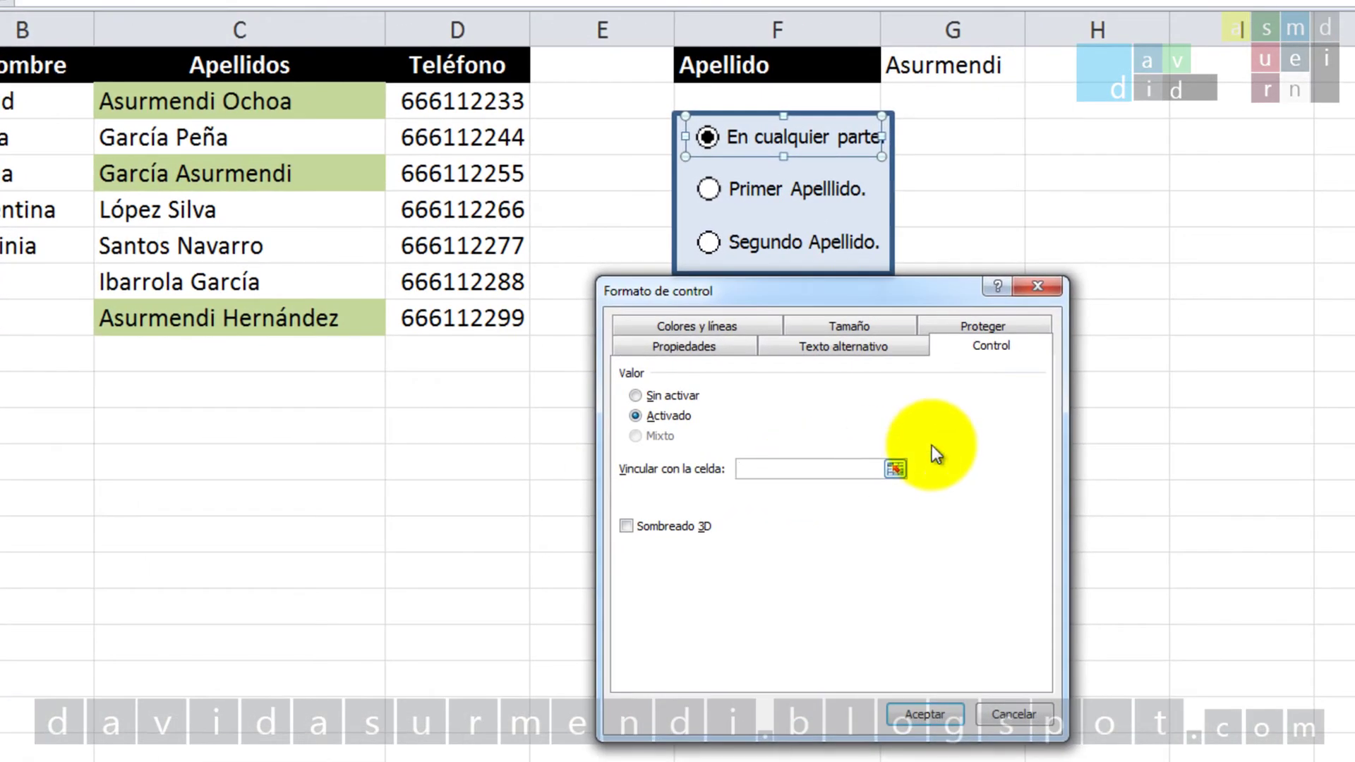
pyautogui.click(1146, 70)
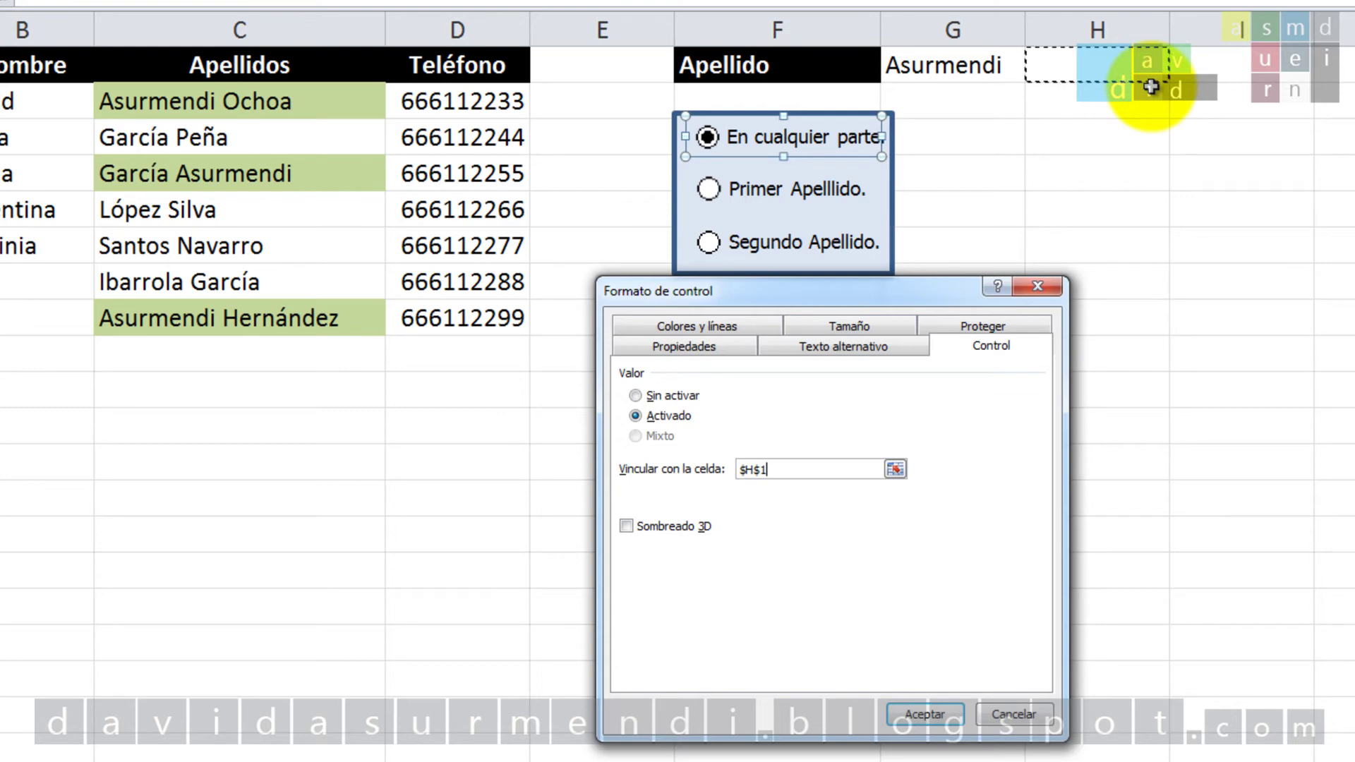
pyautogui.click(938, 716)
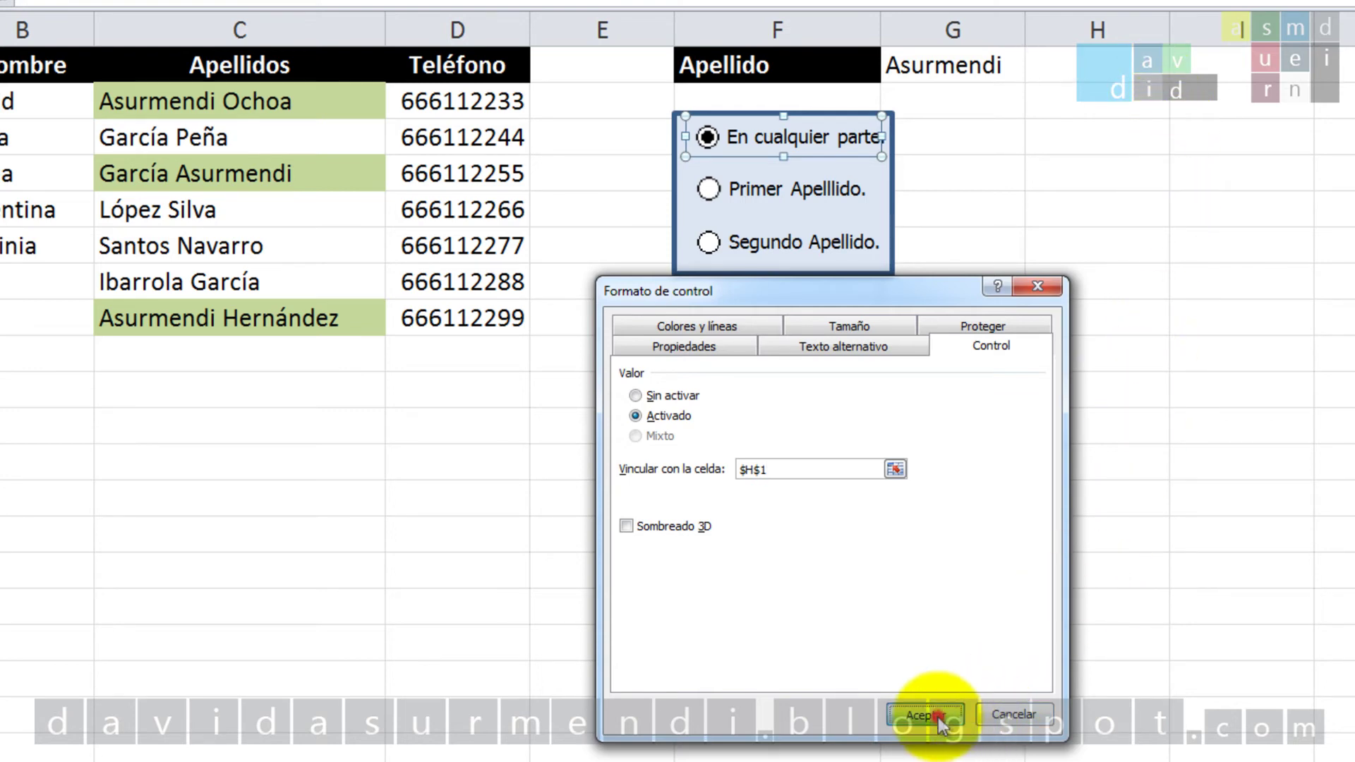
pyautogui.click(938, 717)
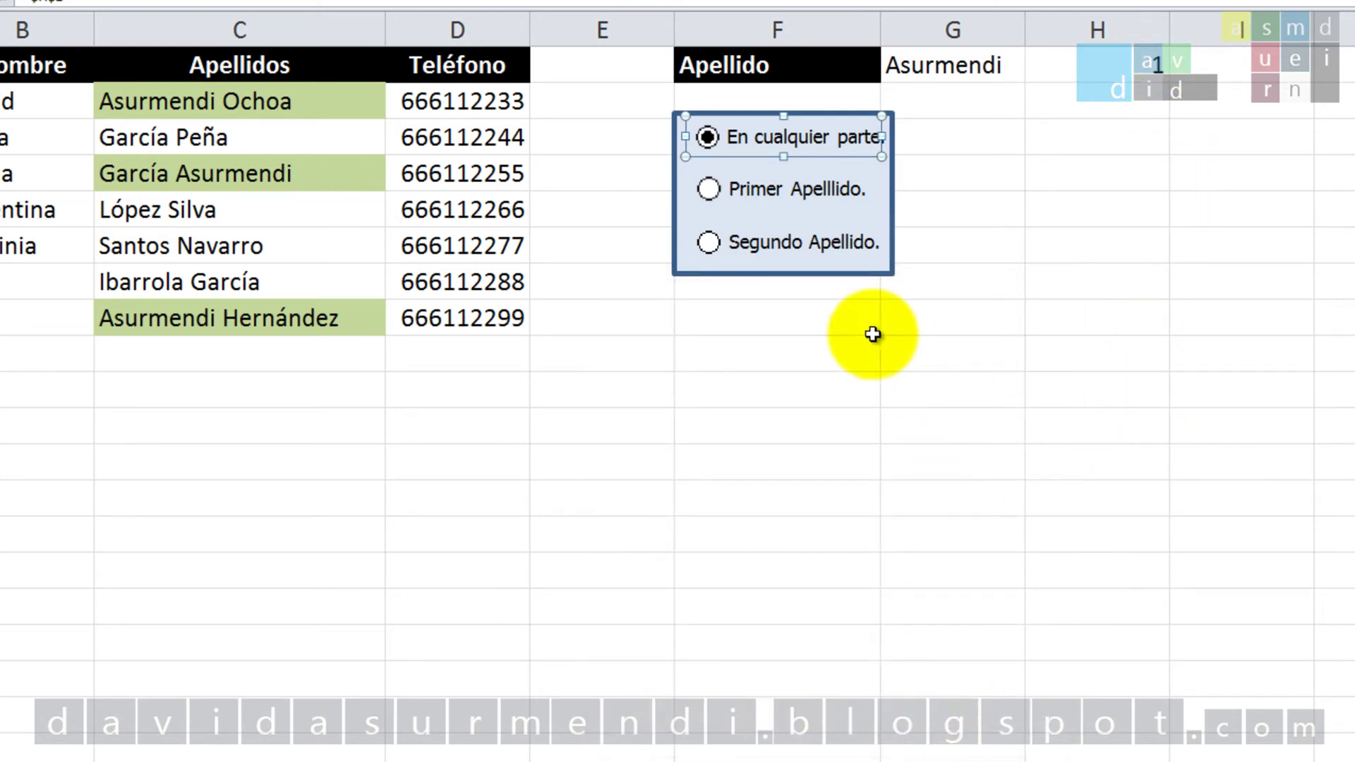
# Cycle through the three option buttons to test the linked cell value
pyautogui.click(708, 188)
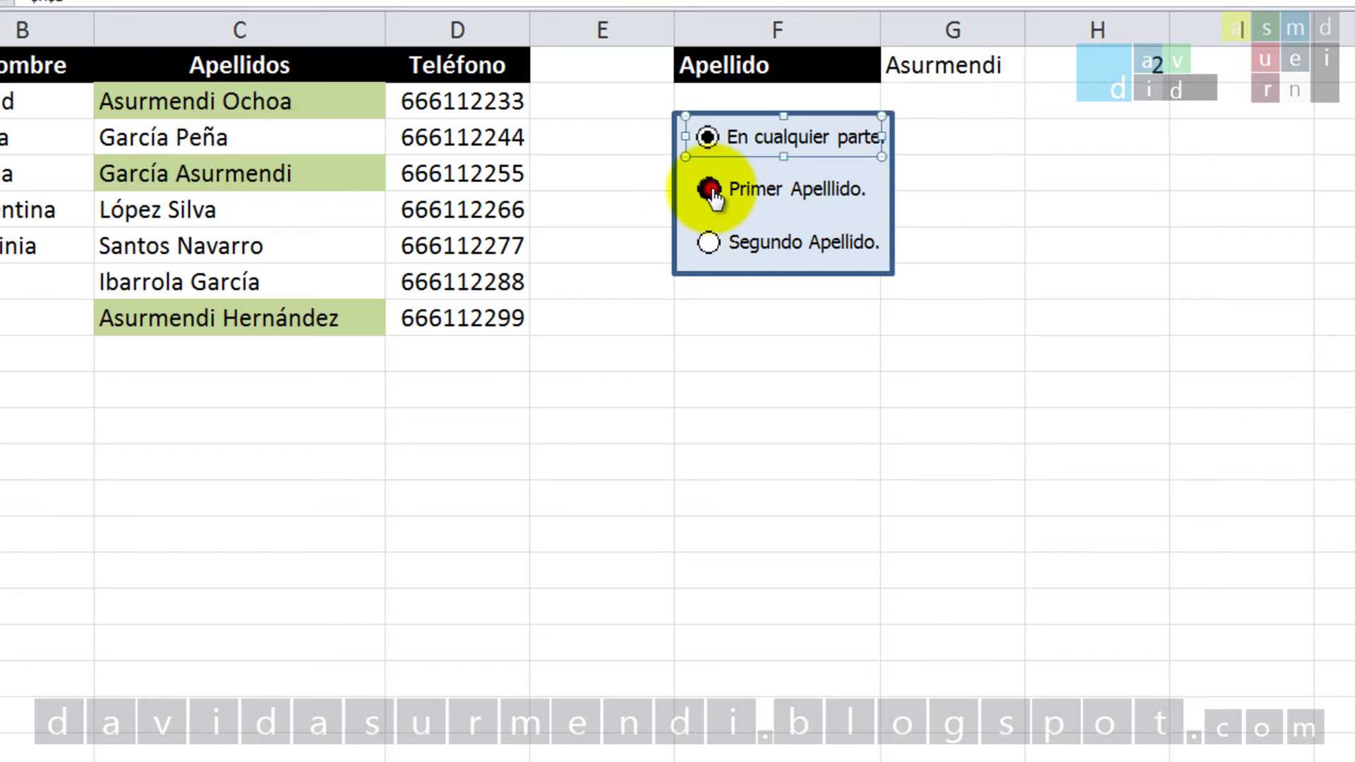
pyautogui.click(710, 242)
pyautogui.click(708, 137)
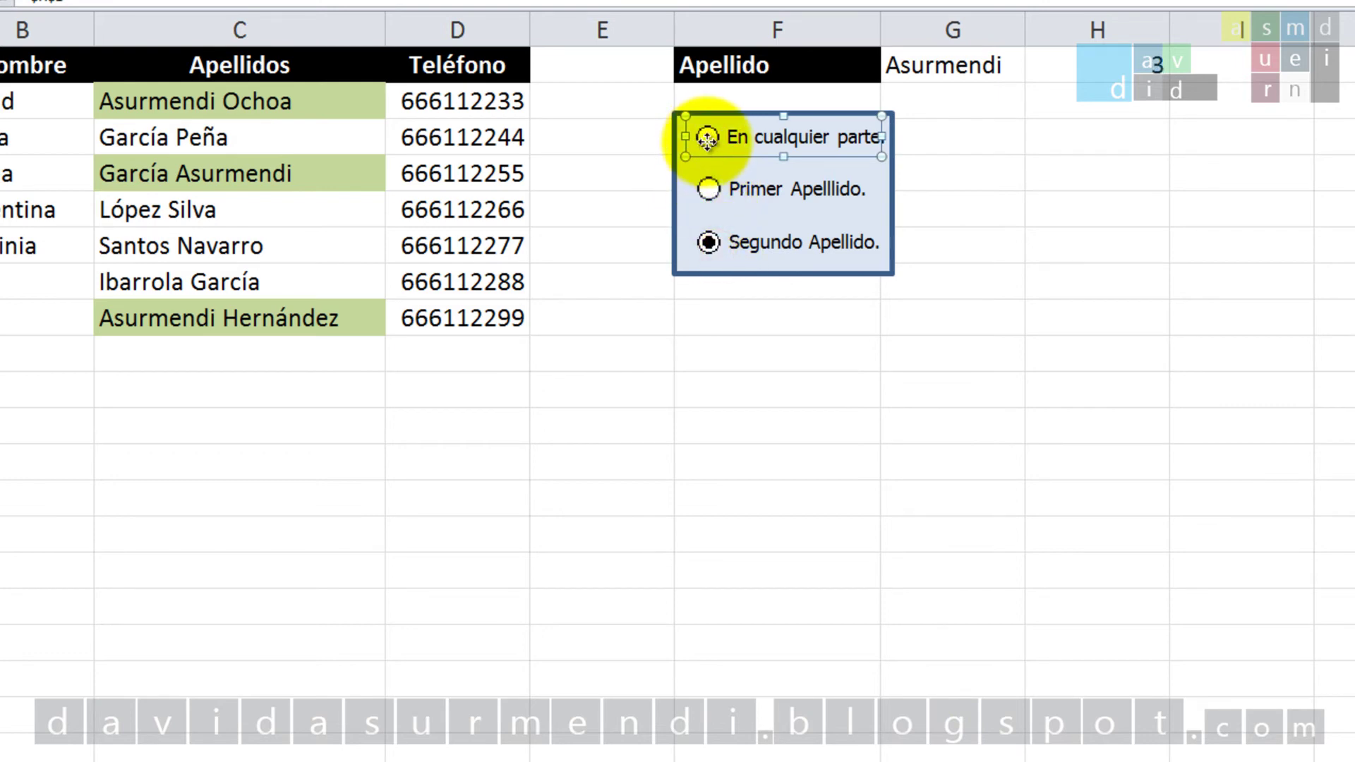
pyautogui.click(824, 388)
pyautogui.click(708, 136)
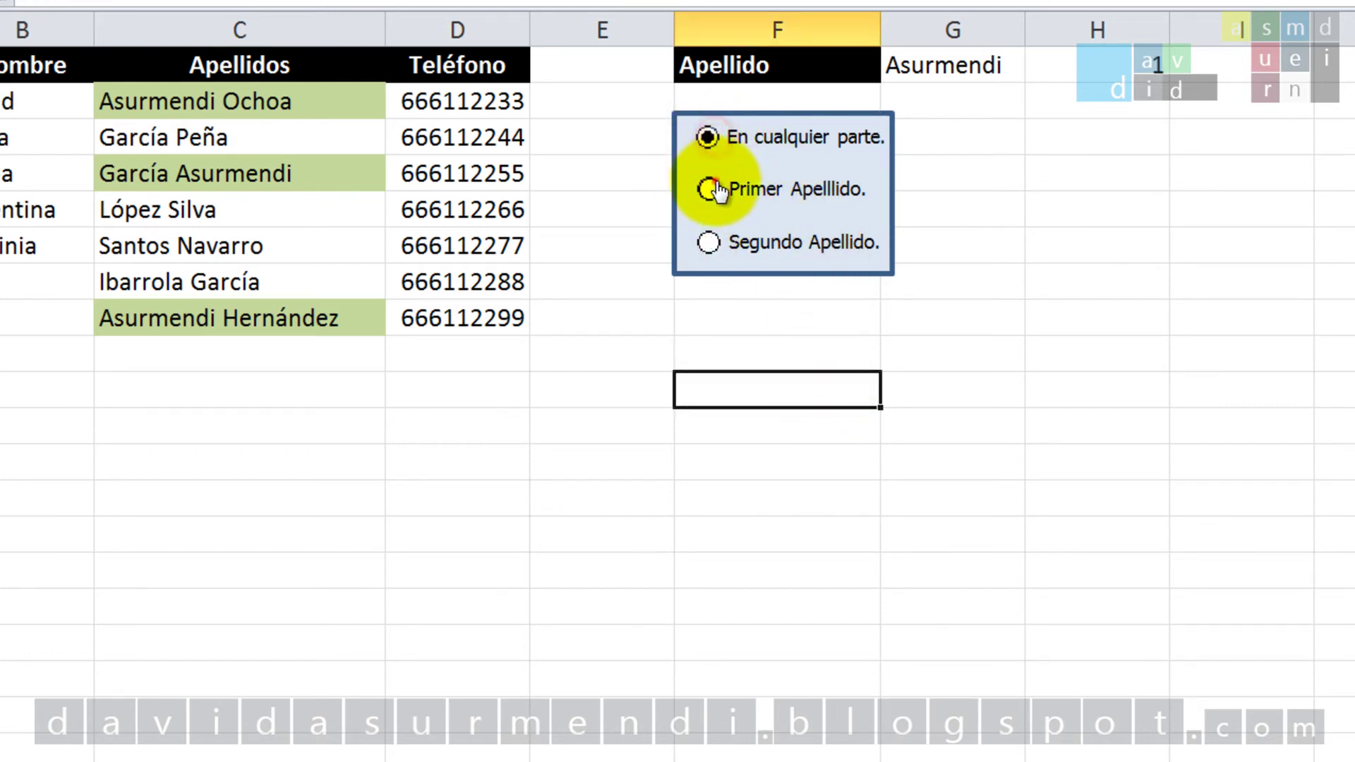
pyautogui.click(708, 188)
pyautogui.click(710, 242)
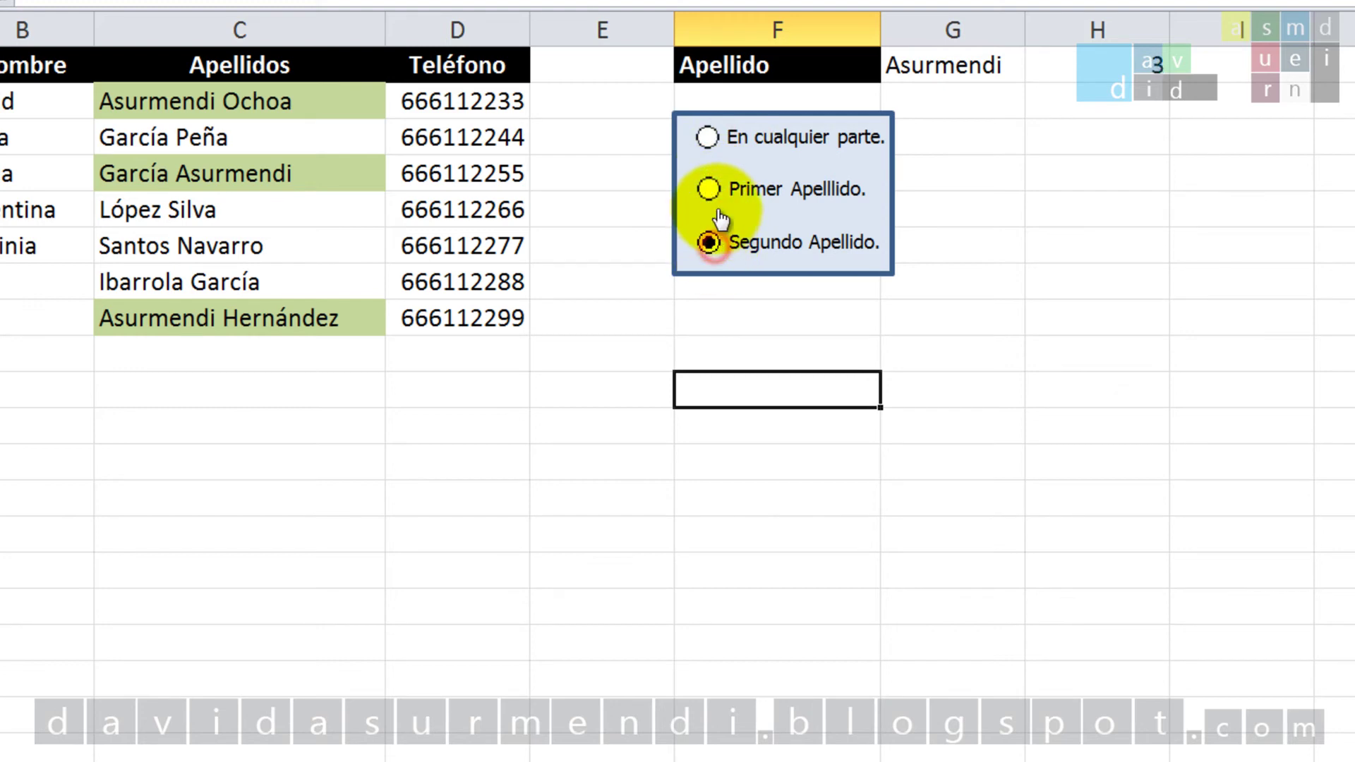
pyautogui.click(707, 137)
# Leave Segundo Apellido selected and confirm cell H1 reads 3
pyautogui.click(707, 189)
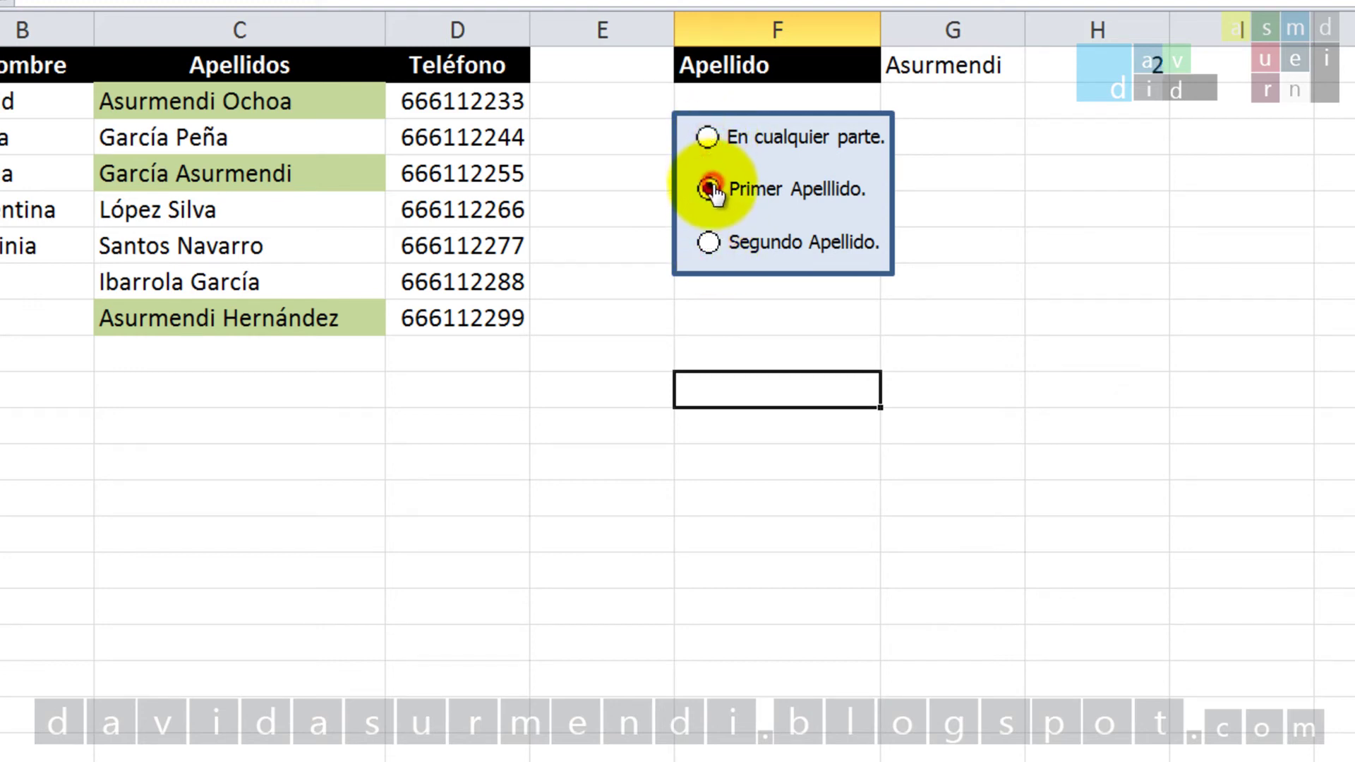
pyautogui.click(709, 242)
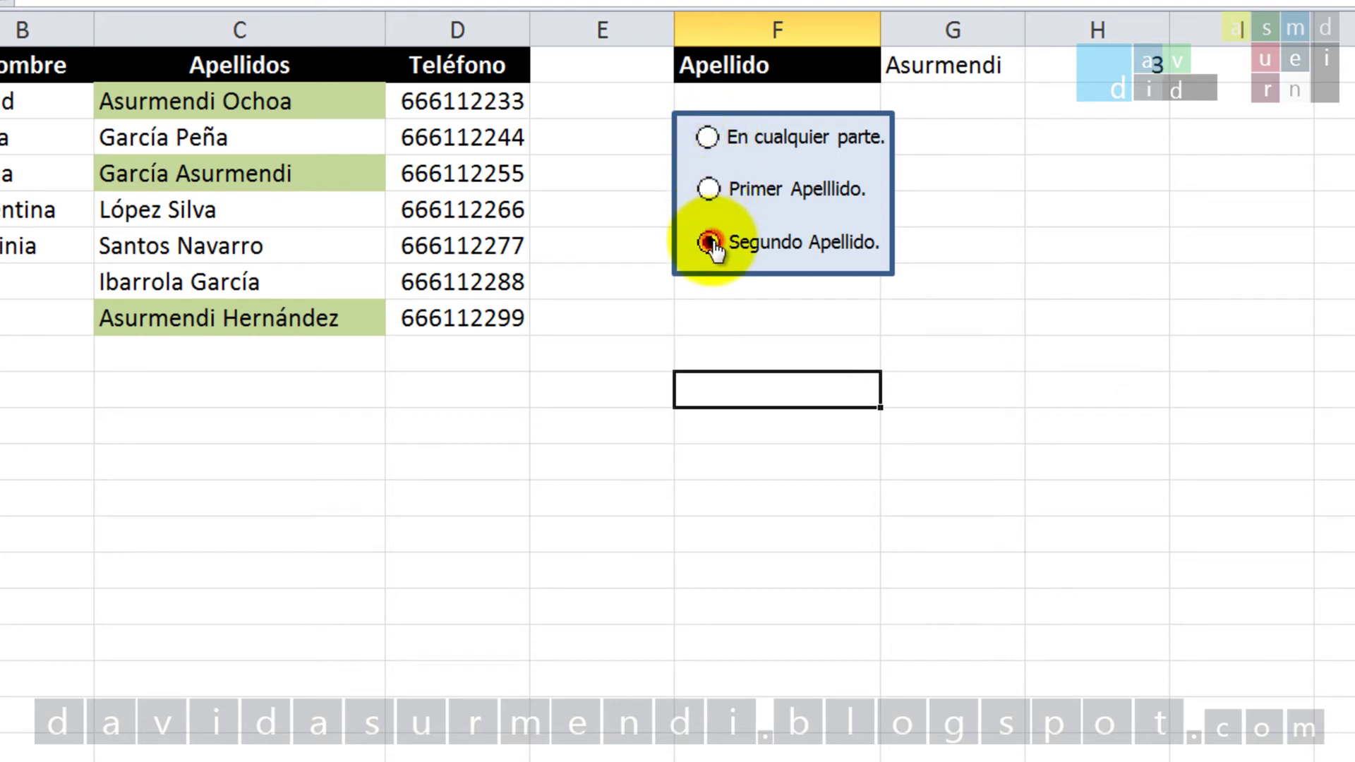
pyautogui.click(708, 137)
pyautogui.click(708, 189)
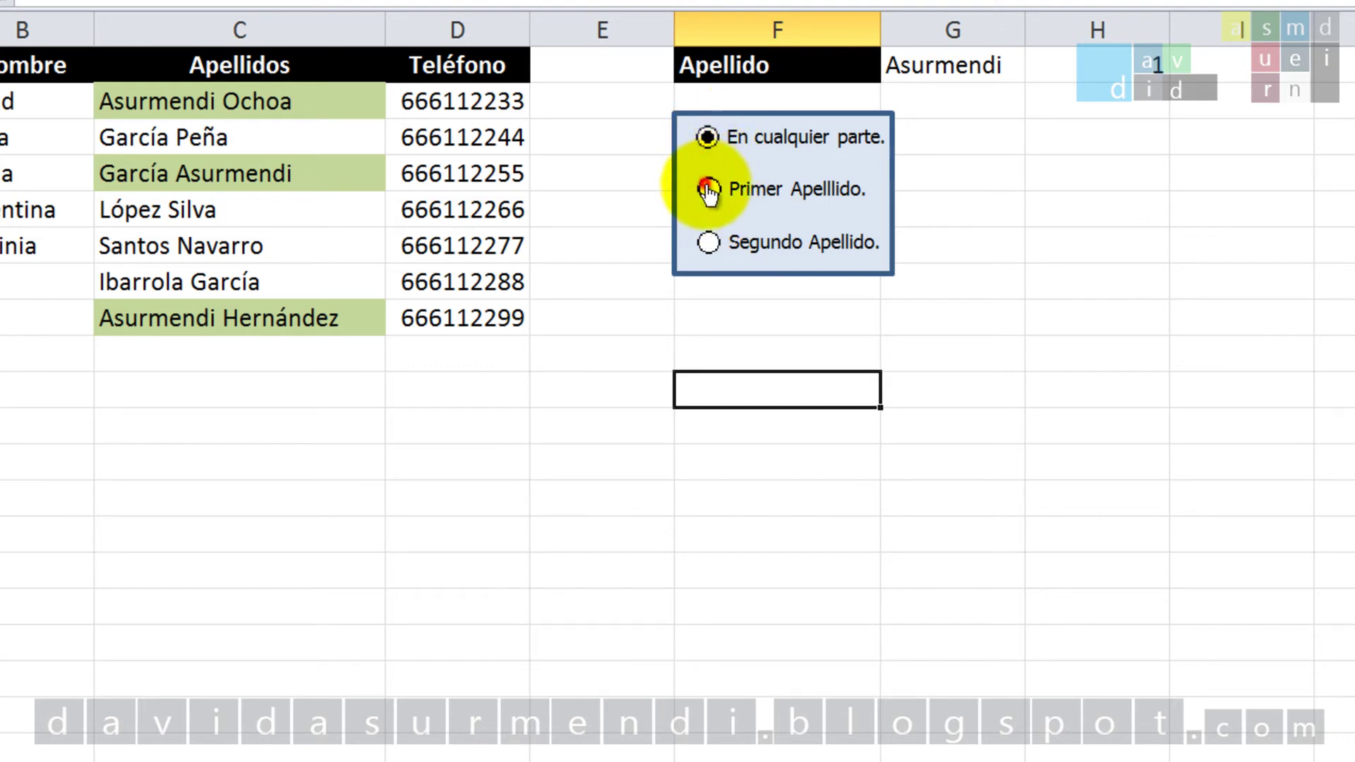
pyautogui.click(709, 242)
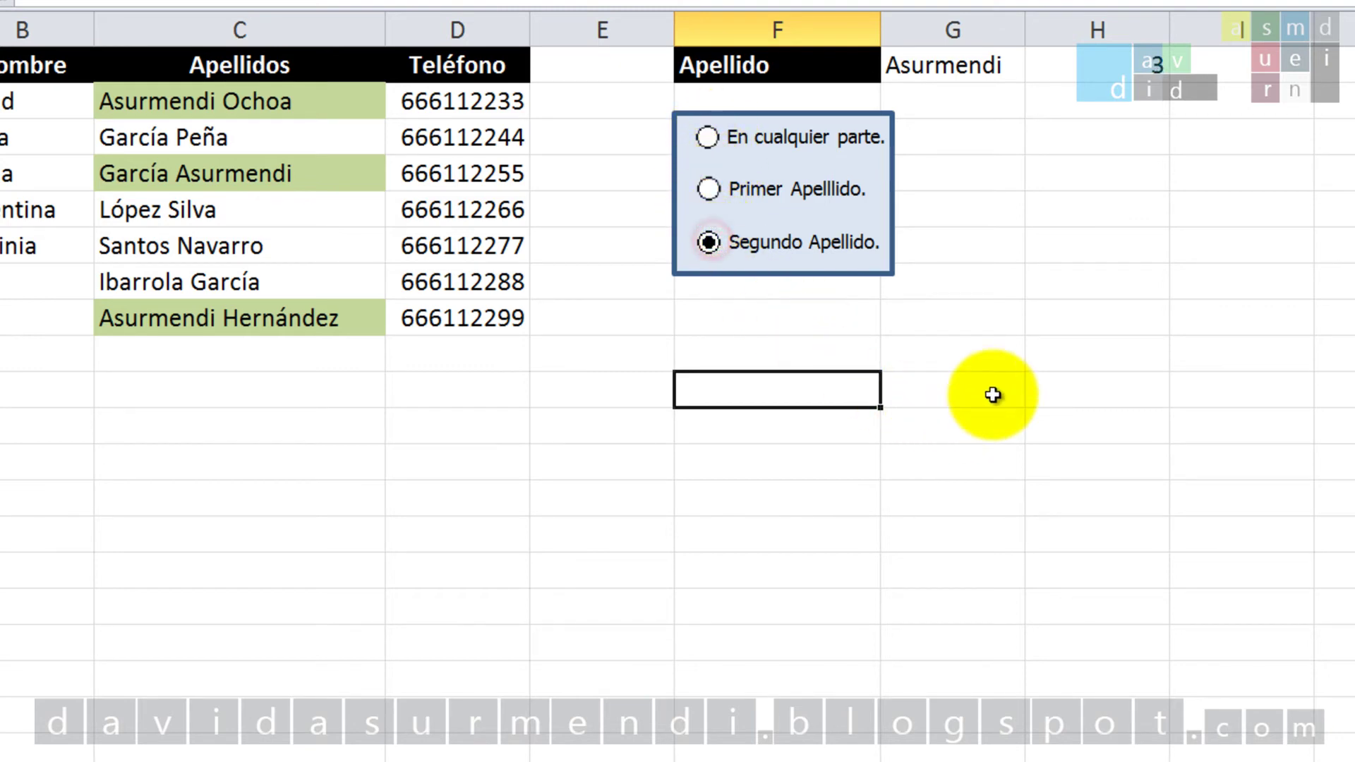
pyautogui.click(942, 221)
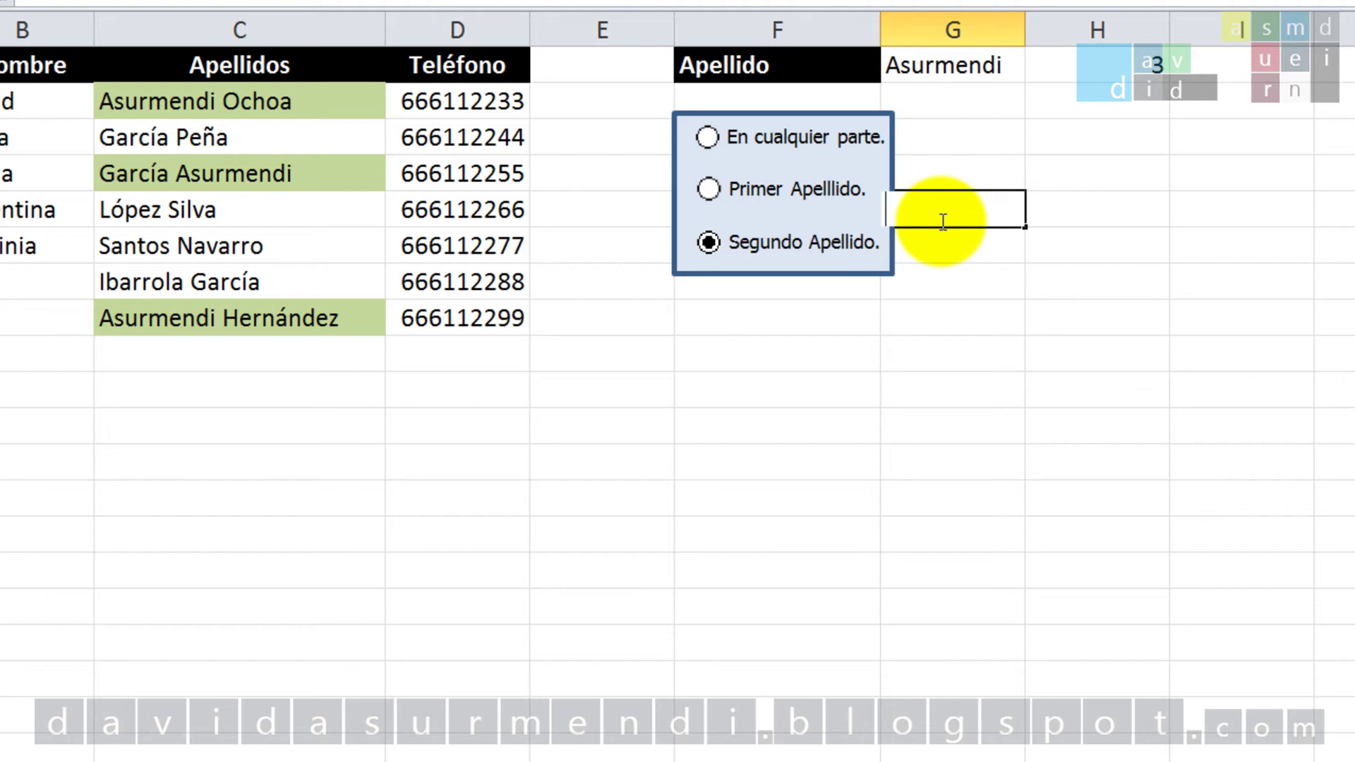
pyautogui.click(1147, 63)
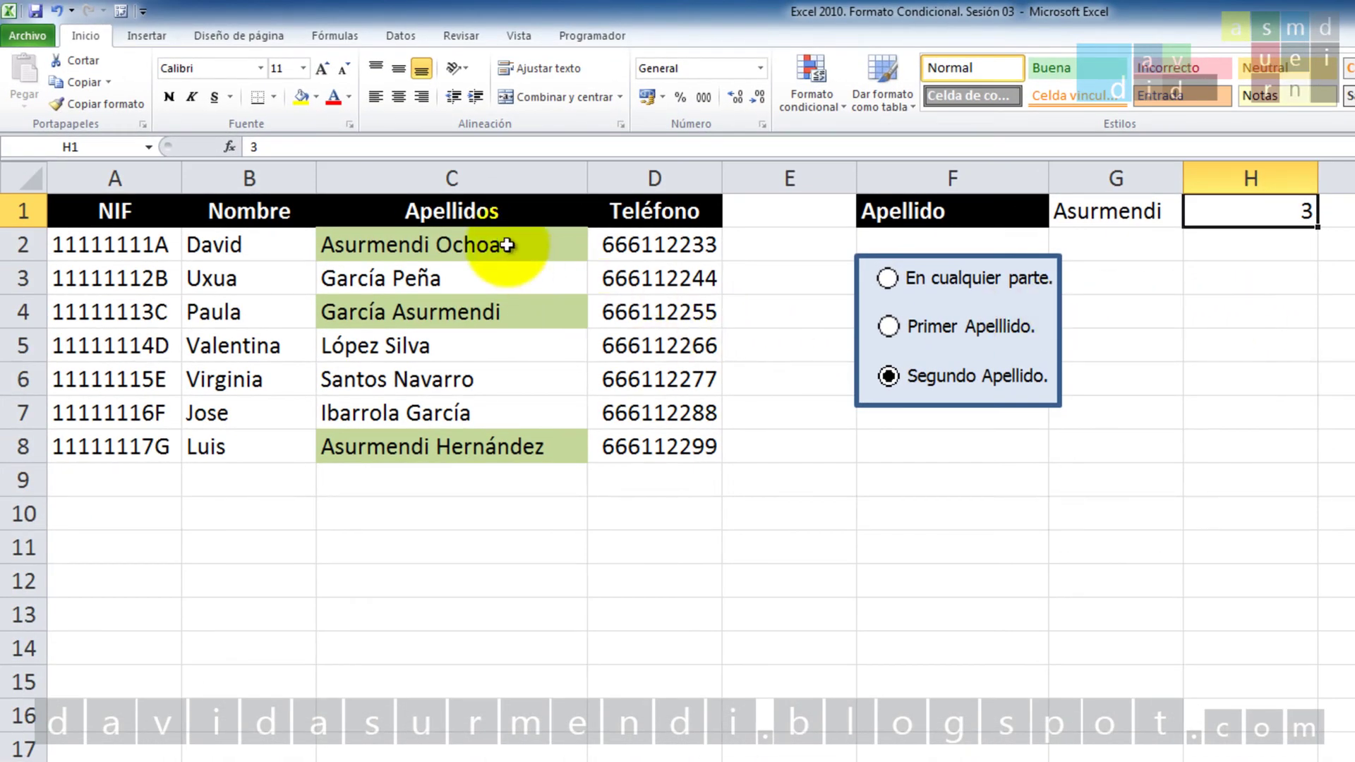
# Clear the conditional formatting rules from the entire sheet, then select the surnames C2:C8
pyautogui.click(812, 84)
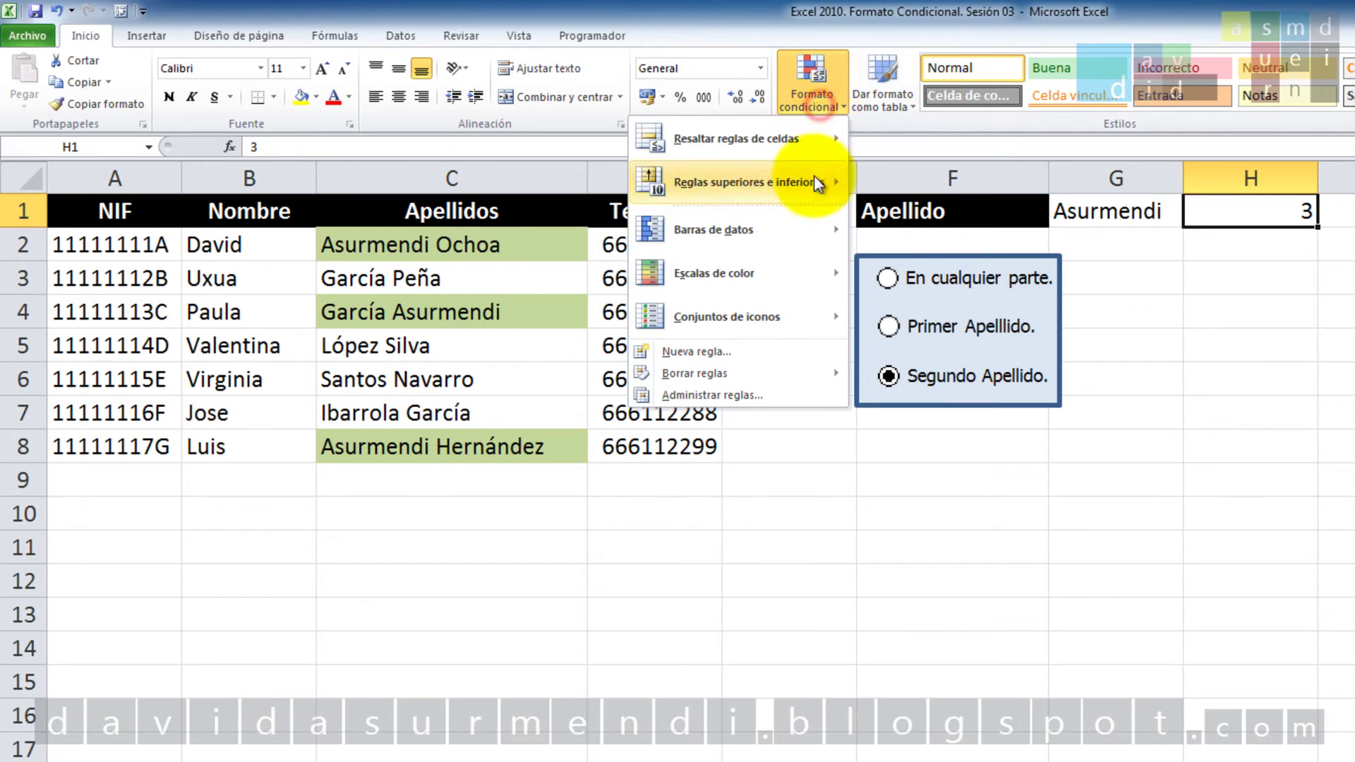
pyautogui.moveTo(730, 373)
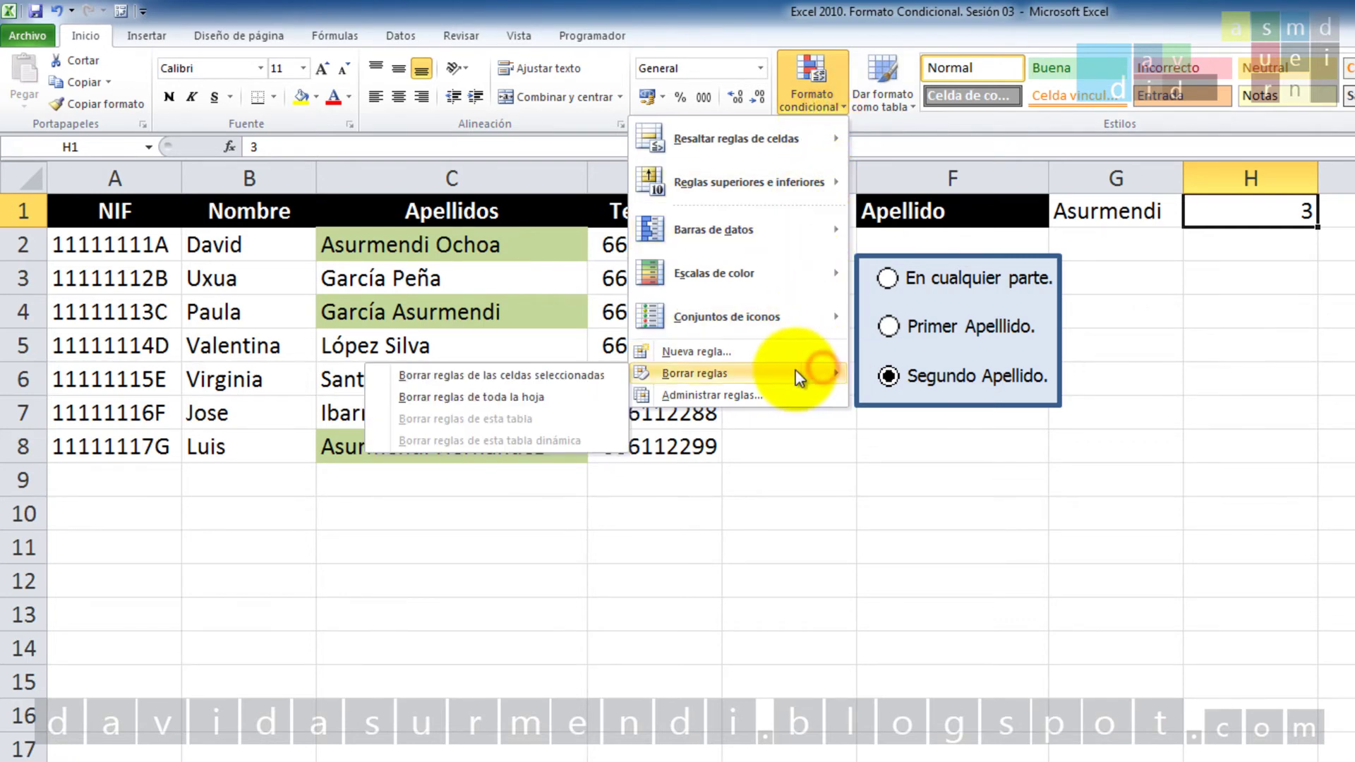
pyautogui.click(587, 392)
pyautogui.moveTo(548, 239); pyautogui.dragTo(522, 437)
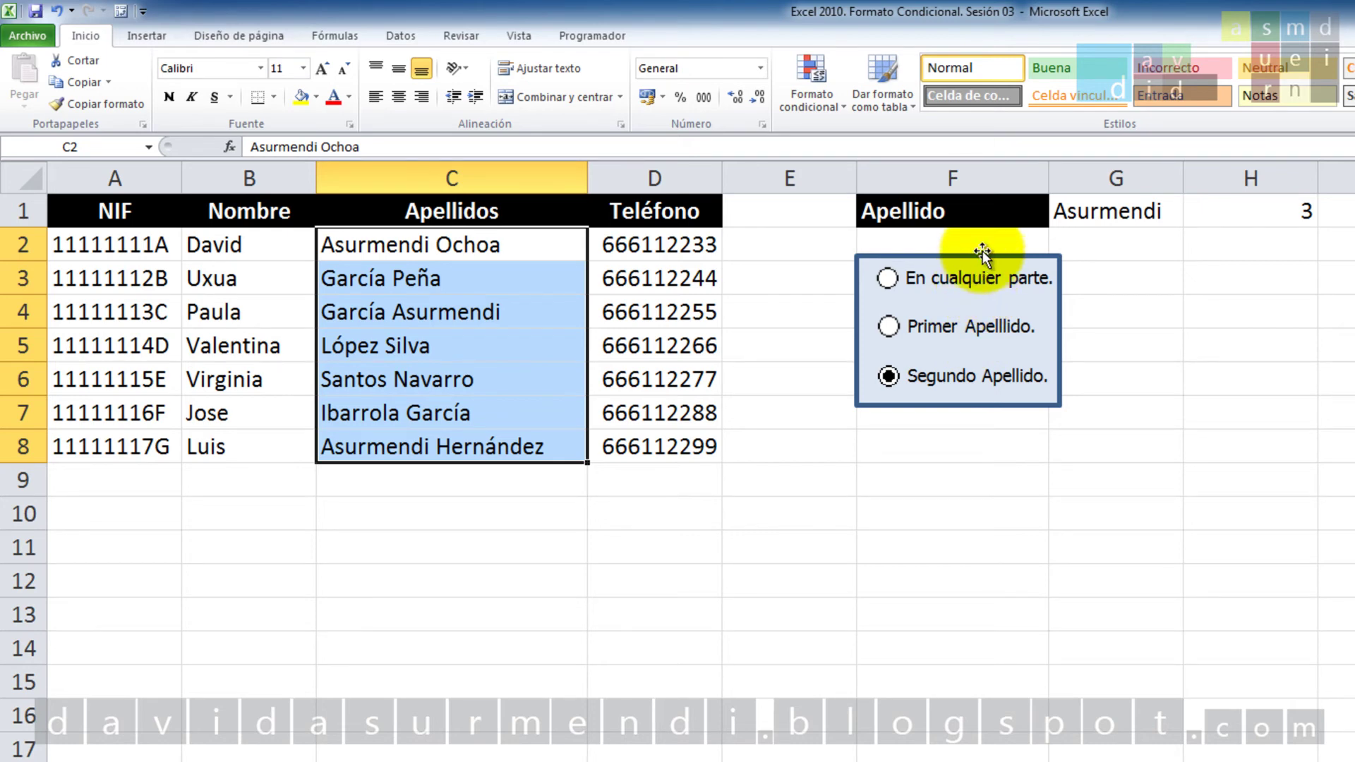
pyautogui.moveTo(452, 345); pyautogui.dragTo(489, 402)
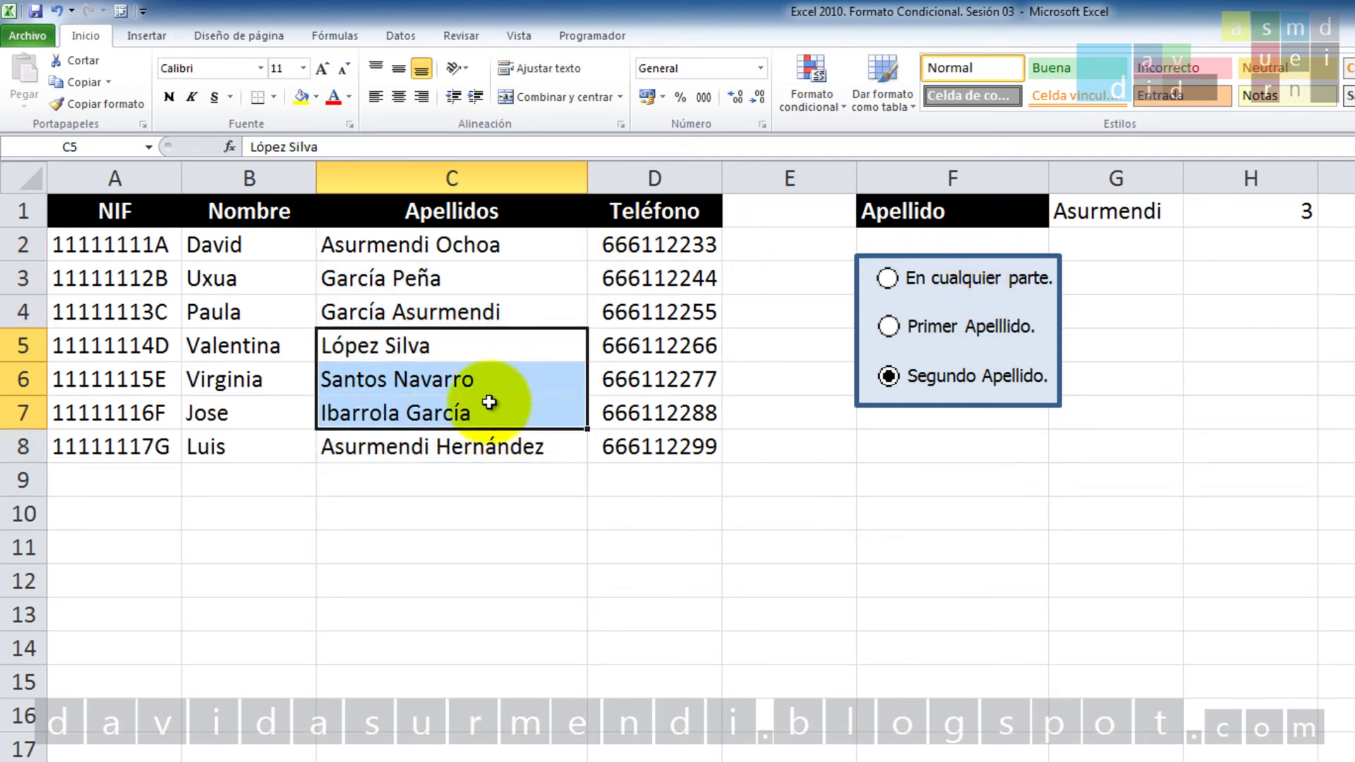
pyautogui.moveTo(520, 240); pyautogui.dragTo(509, 452)
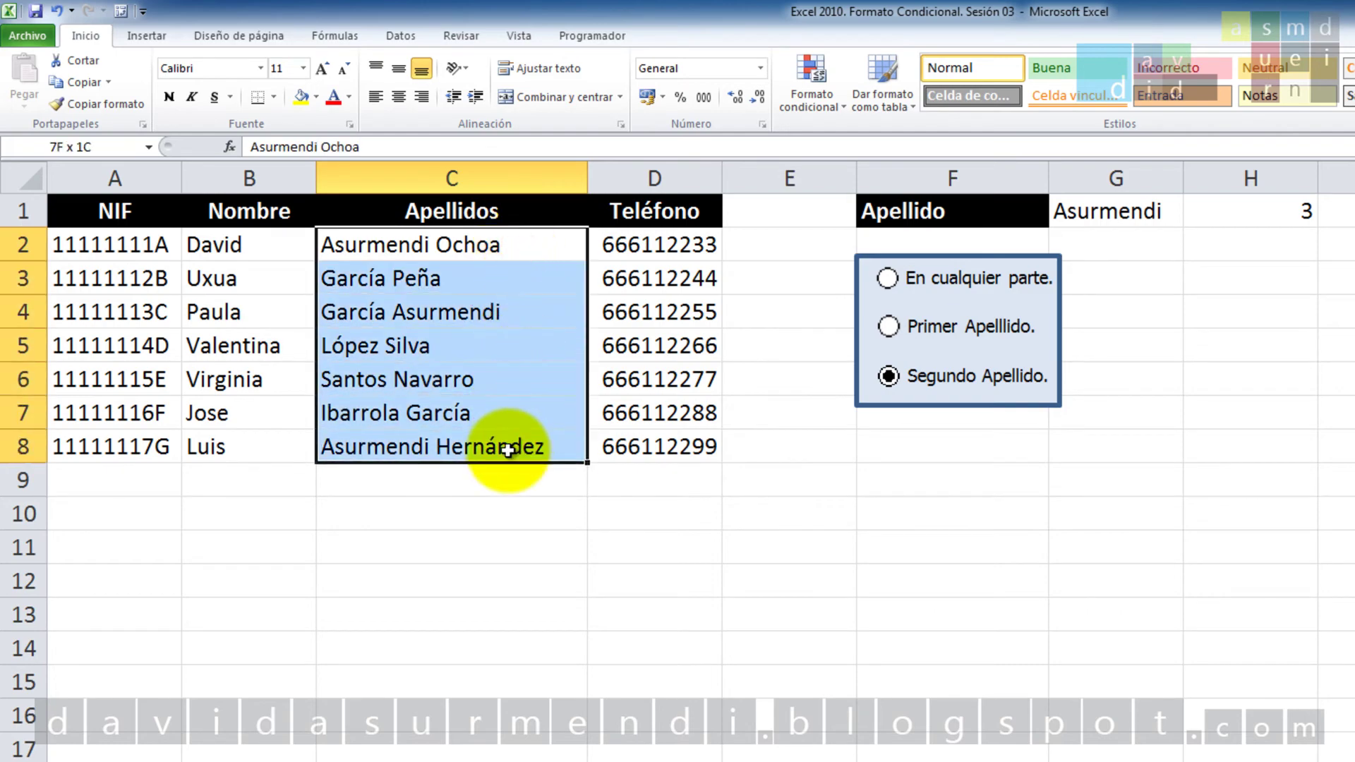
# Start a formula rule for C2:C8: =Y(CONTAR.SI(C2; "*" & G$1 & "*") = 1: H$1 = 1)
pyautogui.click(811, 91)
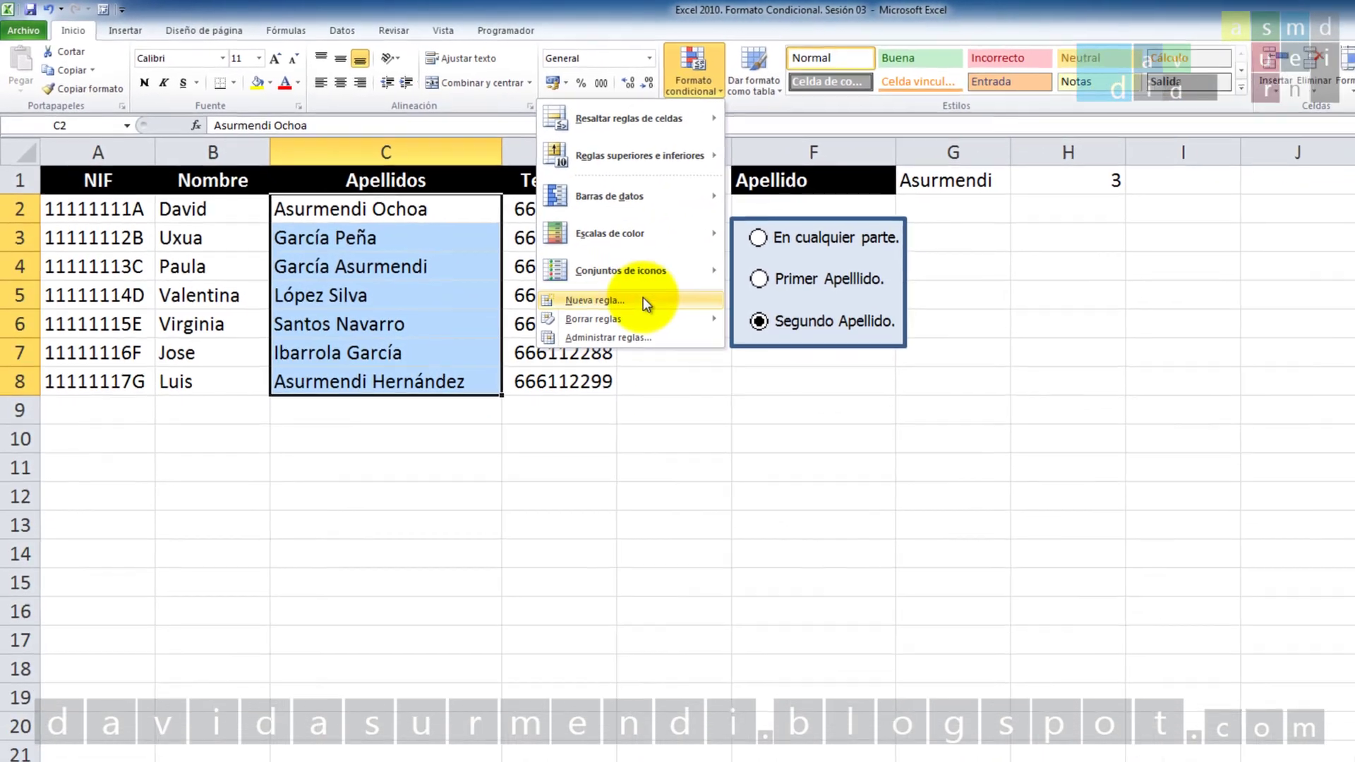
pyautogui.click(641, 299)
pyautogui.click(762, 499)
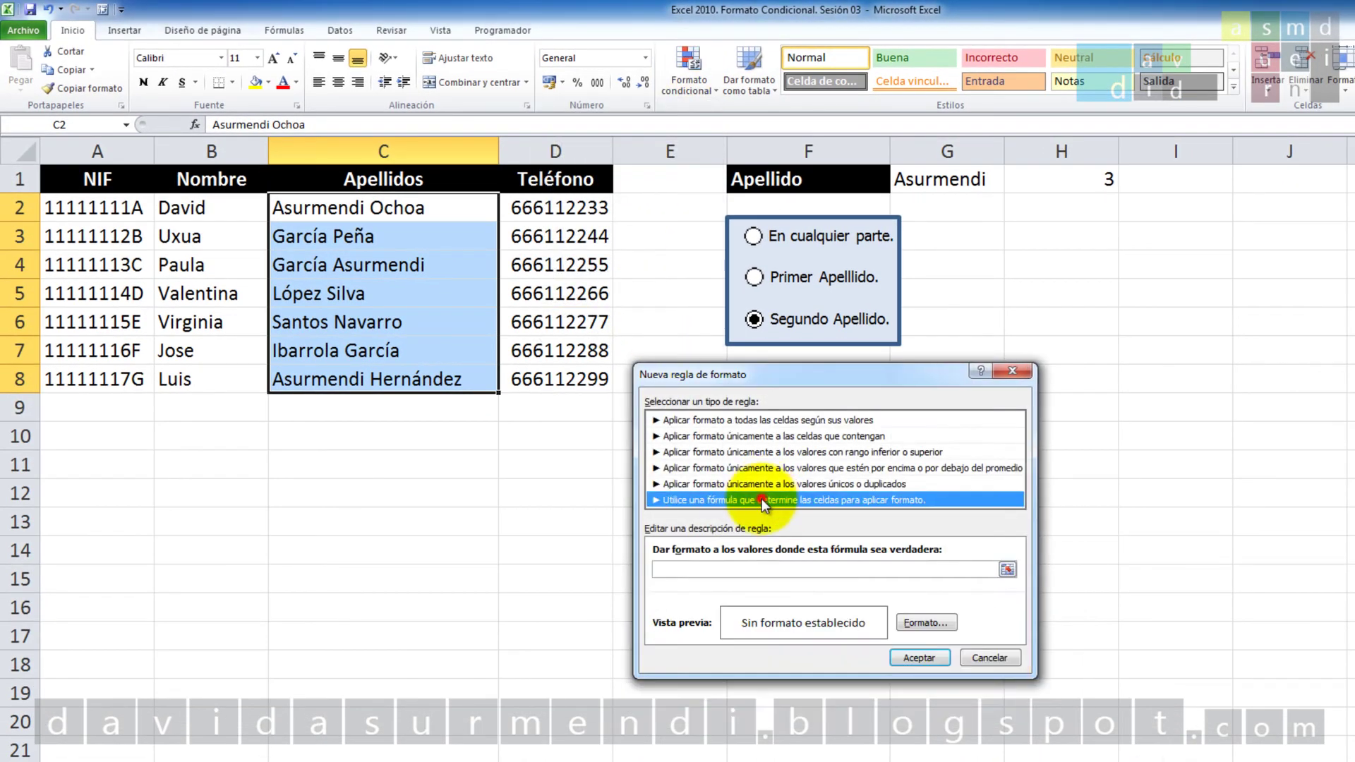
pyautogui.click(788, 568)
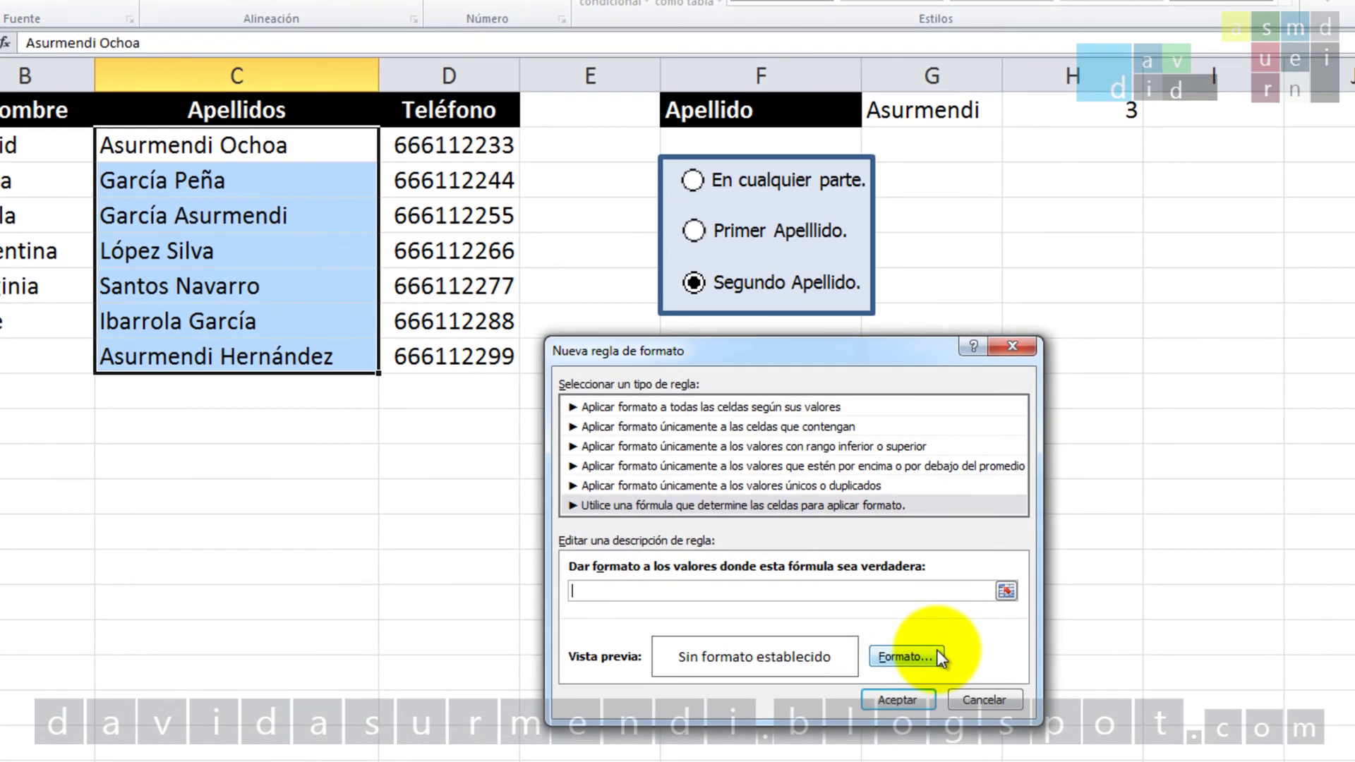
pyautogui.write('=Y(C')
pyautogui.write('ONTAR.SI')
pyautogui.write('(C2;')
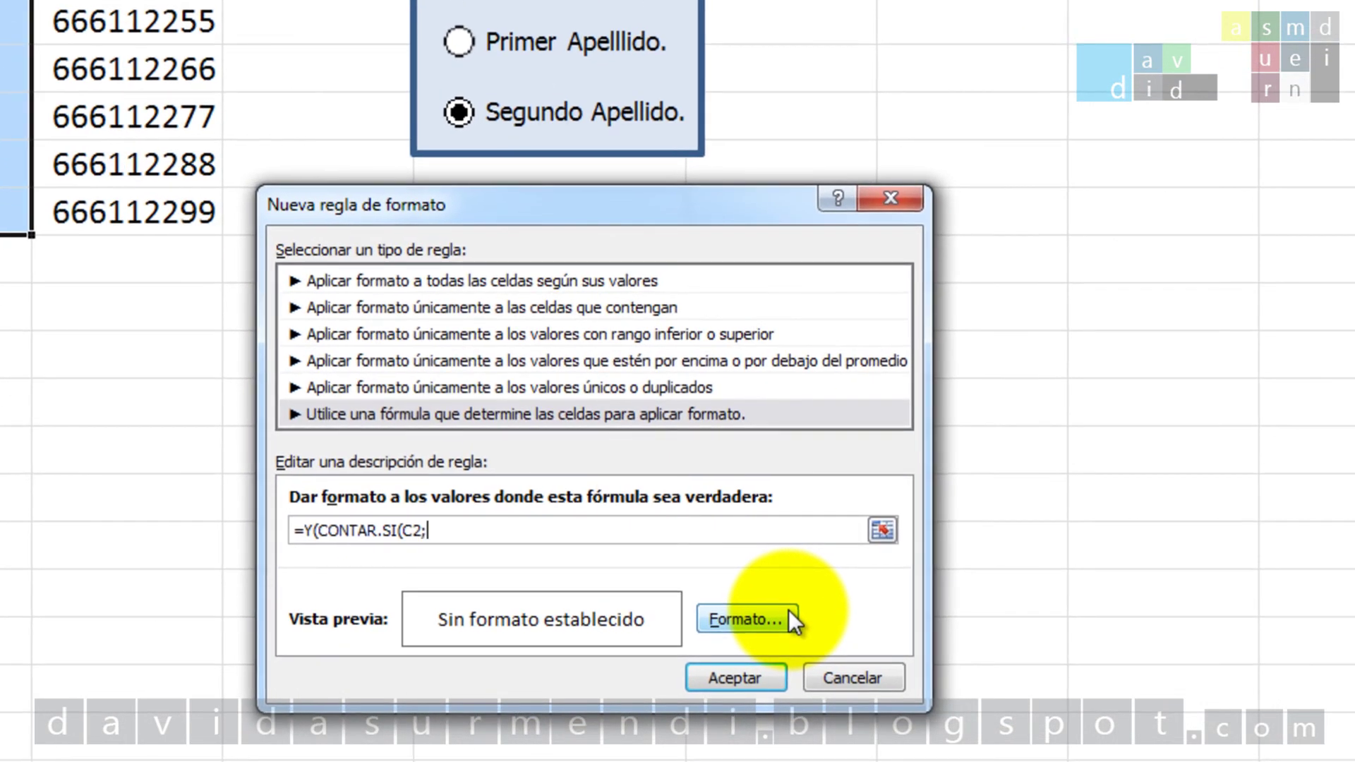
pyautogui.write(' "*" ')
pyautogui.write('%')
pyautogui.press('BackSpace')
pyautogui.write('& G$')
pyautogui.write('1 ')
pyautogui.write('& "*") = ')
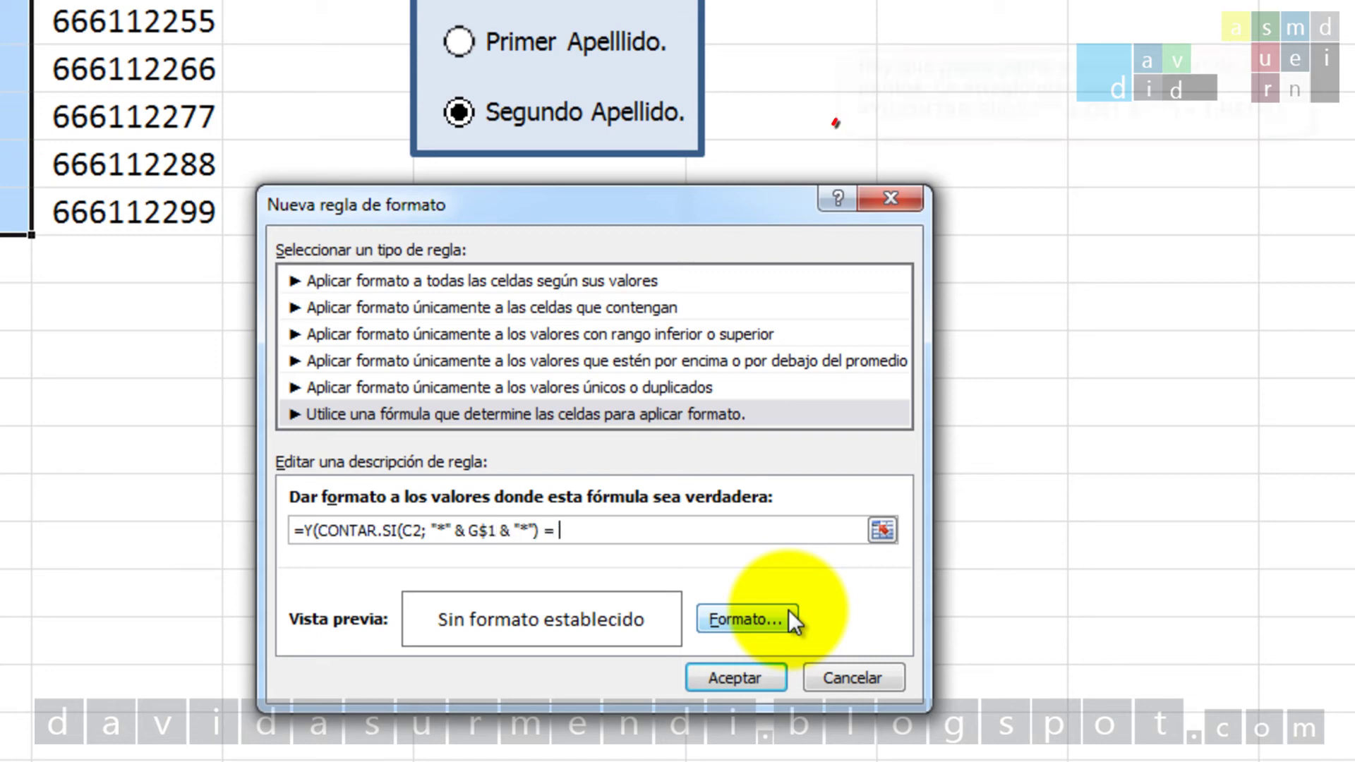
pyautogui.write('1:')
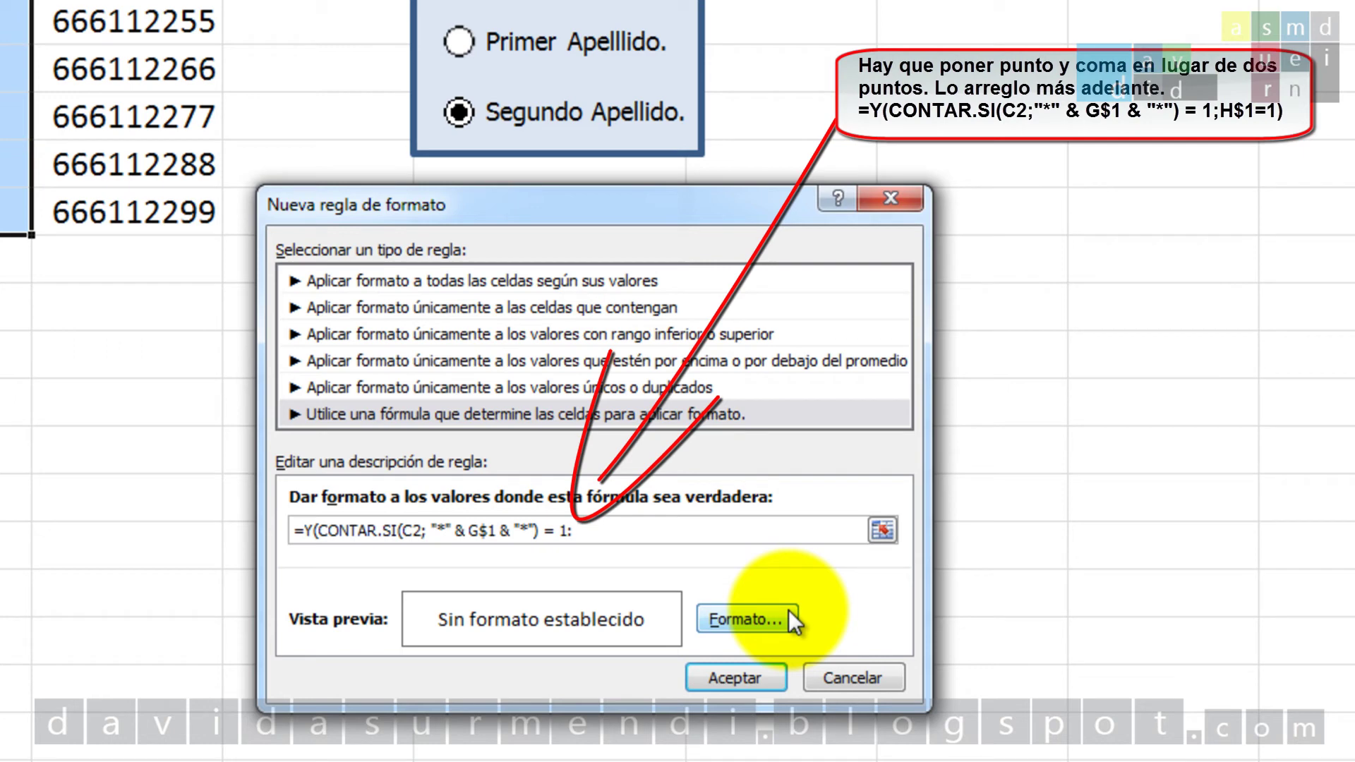
pyautogui.write(' H$')
pyautogui.write('1')
pyautogui.write(' = 1')
pyautogui.write(')')
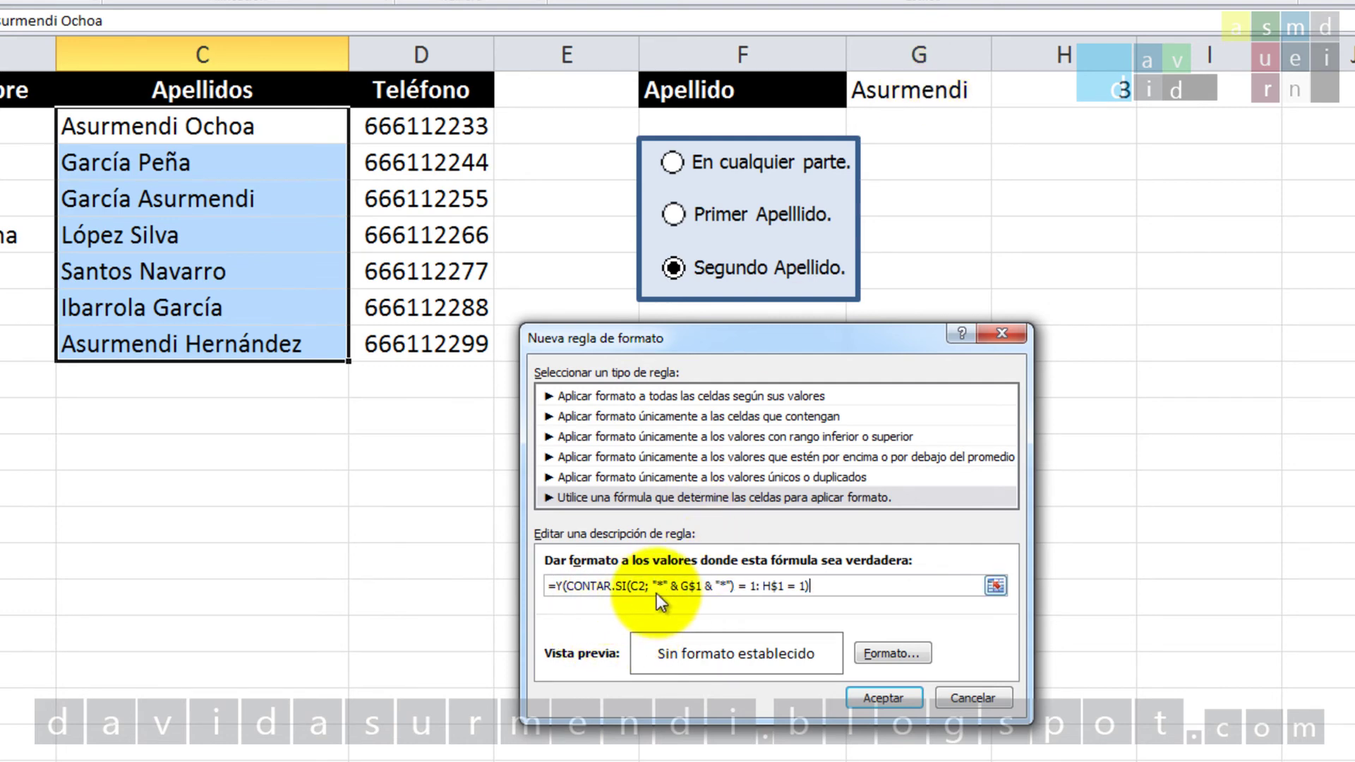
pyautogui.click(750, 587)
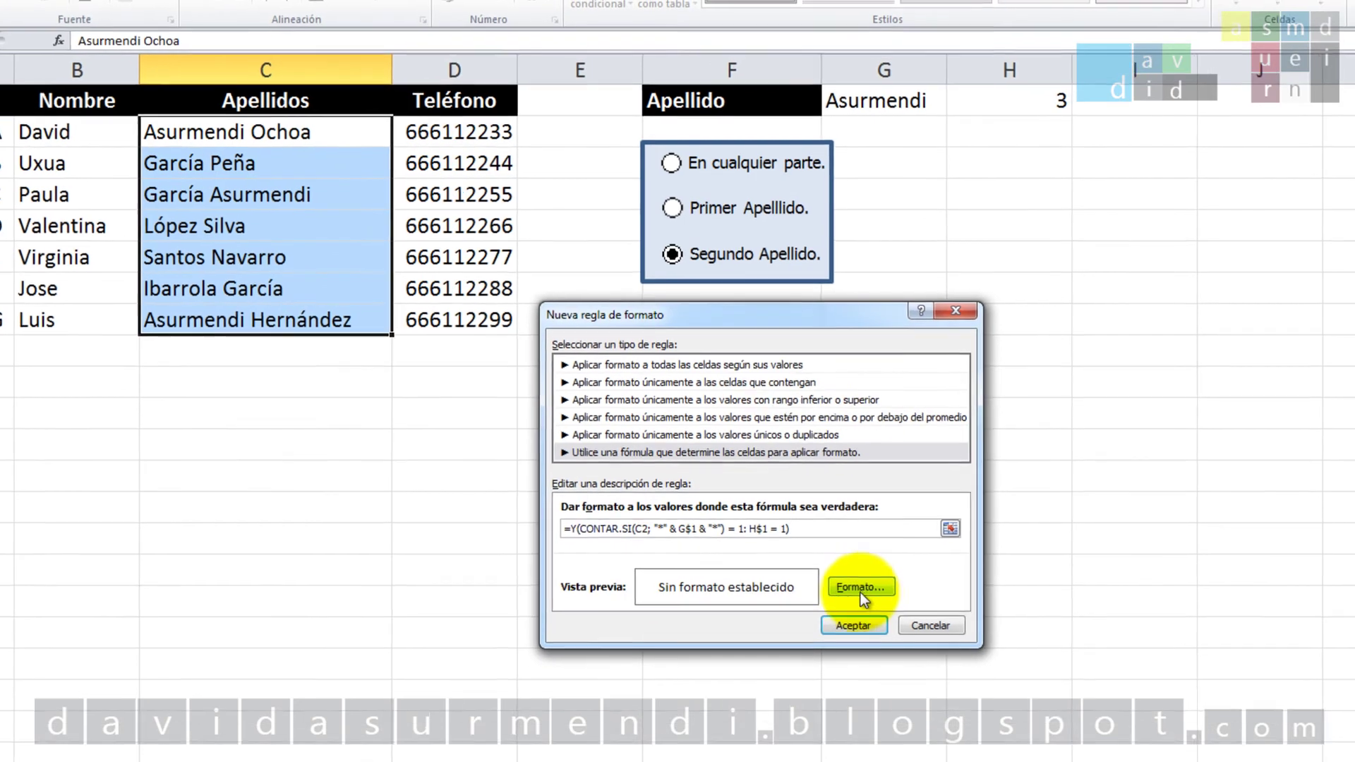
# Give the new rule a light green fill
pyautogui.click(861, 589)
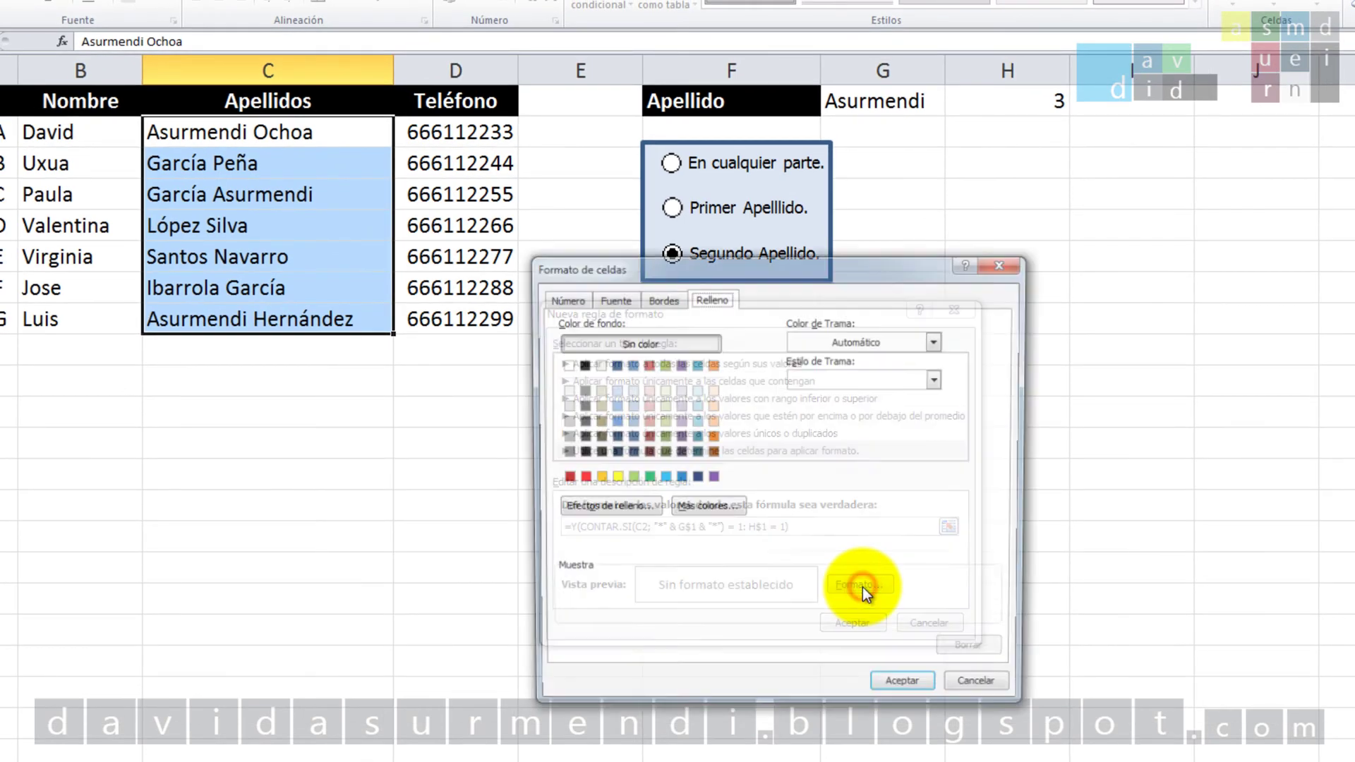
pyautogui.click(663, 423)
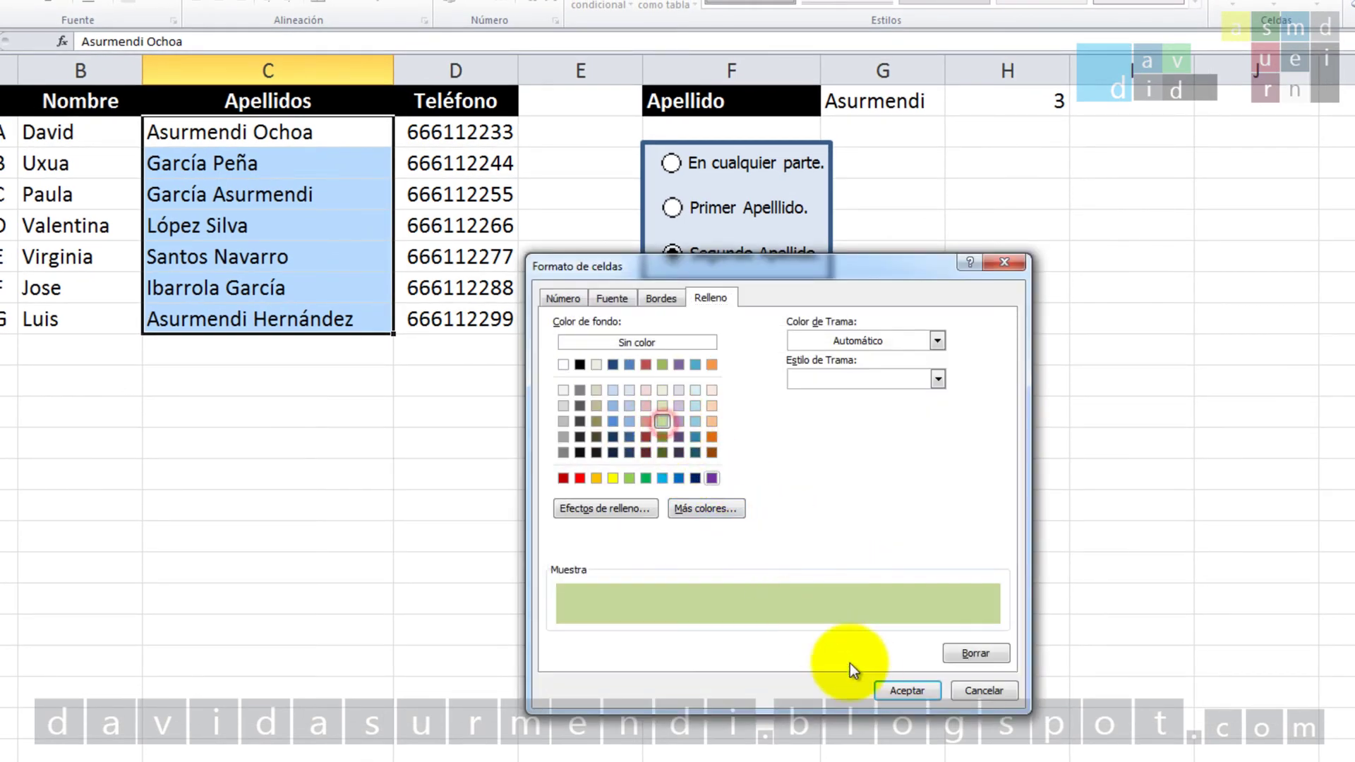
pyautogui.click(892, 687)
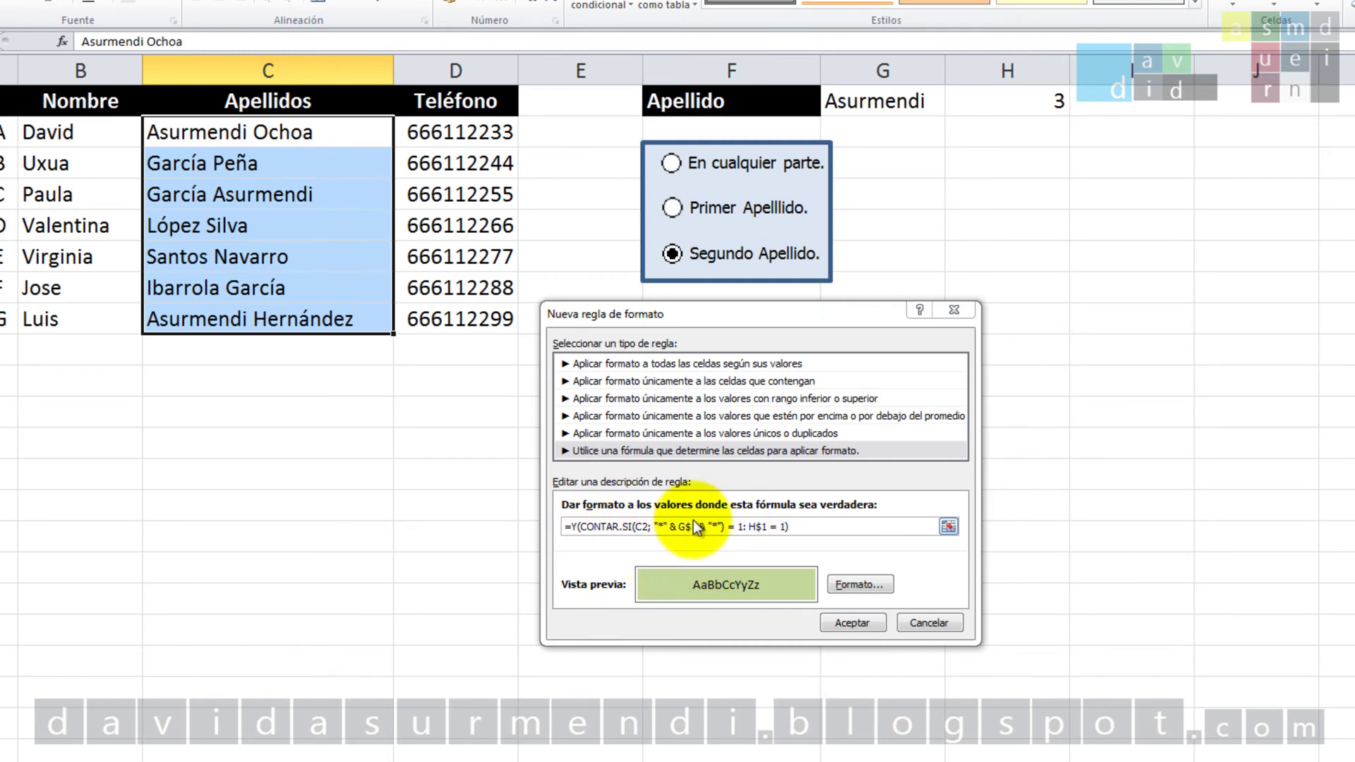
# Replace the formula's ':' separator with ';' and save the rule
pyautogui.click(867, 625)
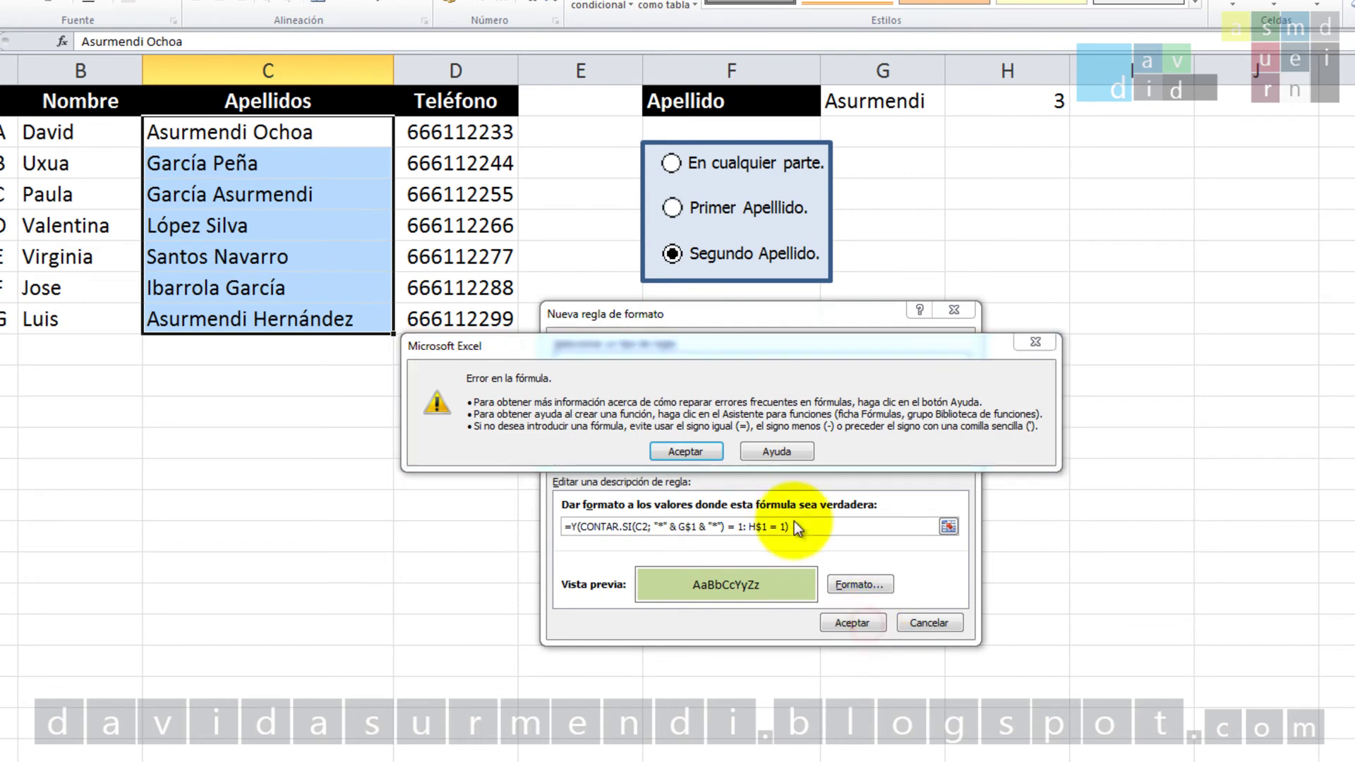
pyautogui.click(689, 452)
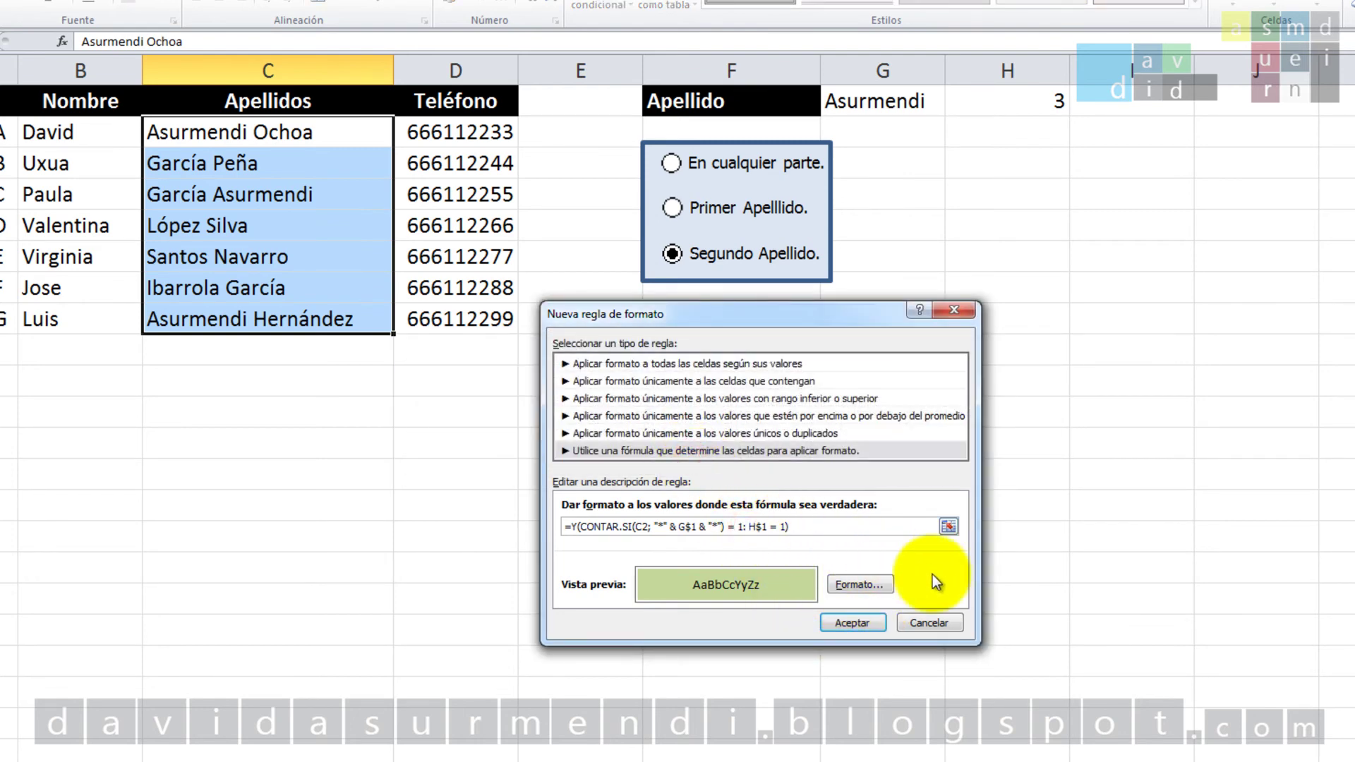
pyautogui.press('Delete')
pyautogui.write(';')
pyautogui.click(861, 624)
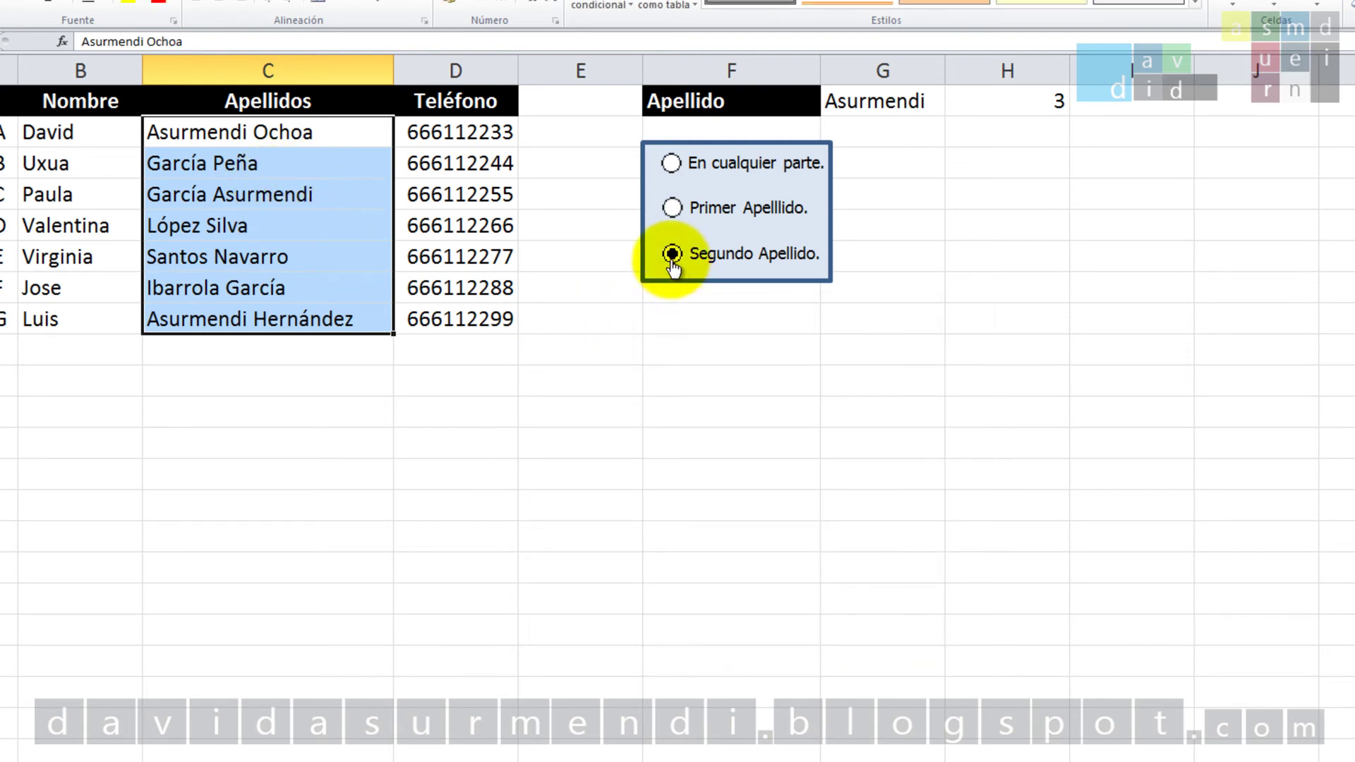
# Test the rule by switching between all three matching modes, ending on En cualquier parte
pyautogui.click(725, 368)
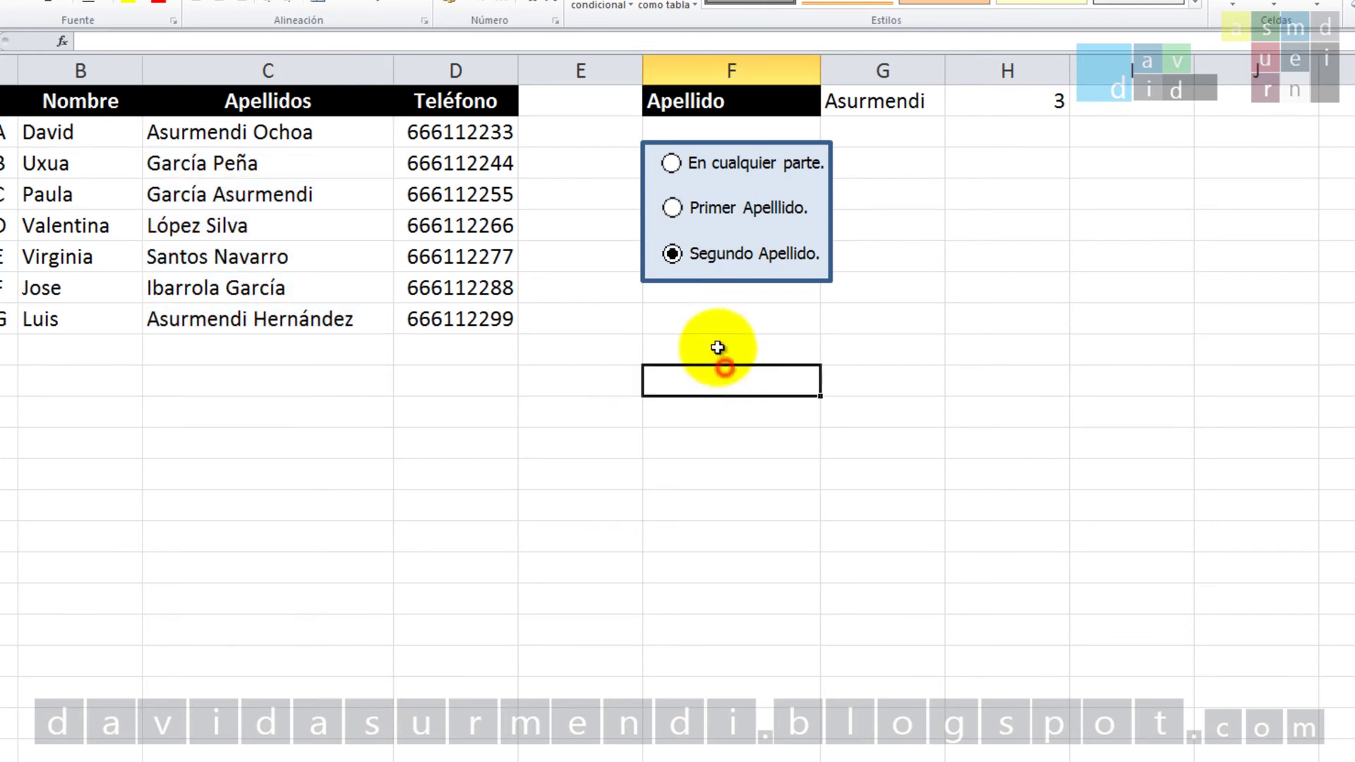
pyautogui.click(671, 164)
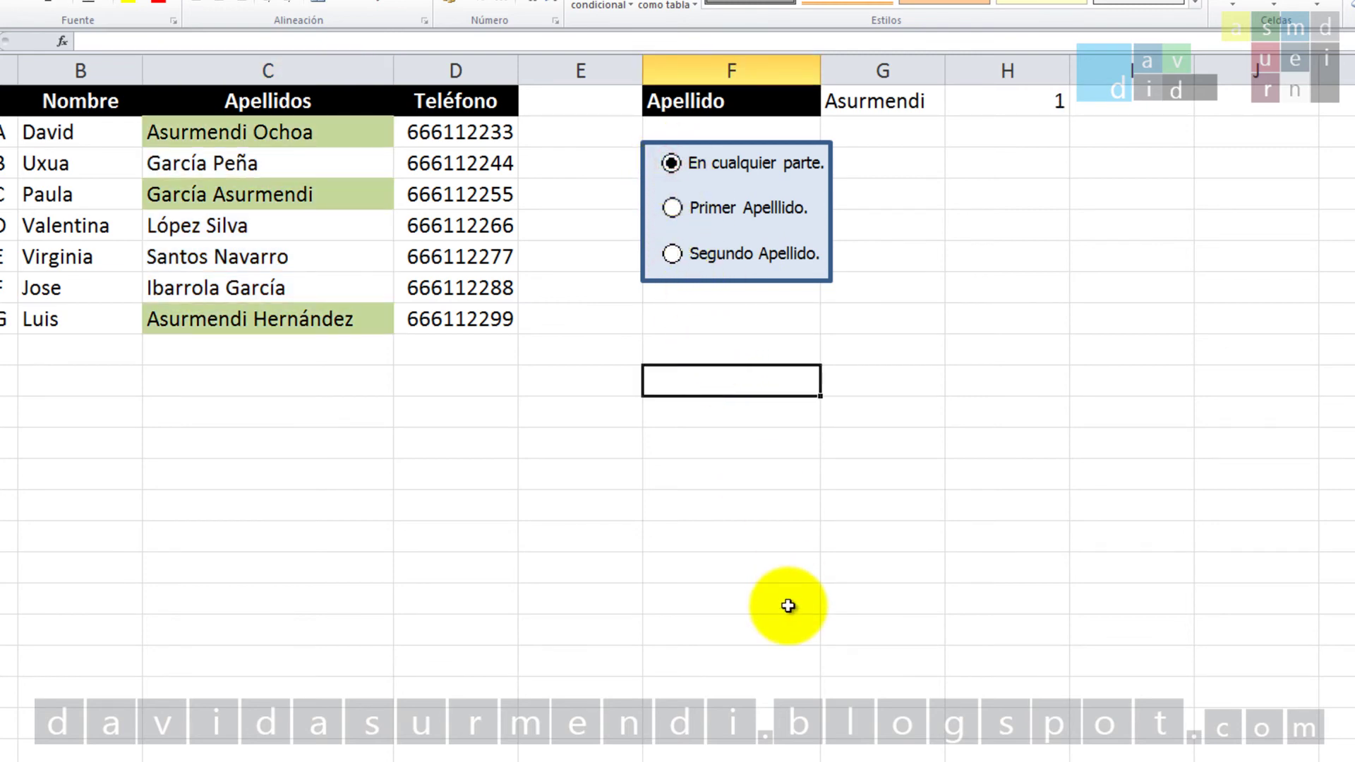
pyautogui.click(672, 208)
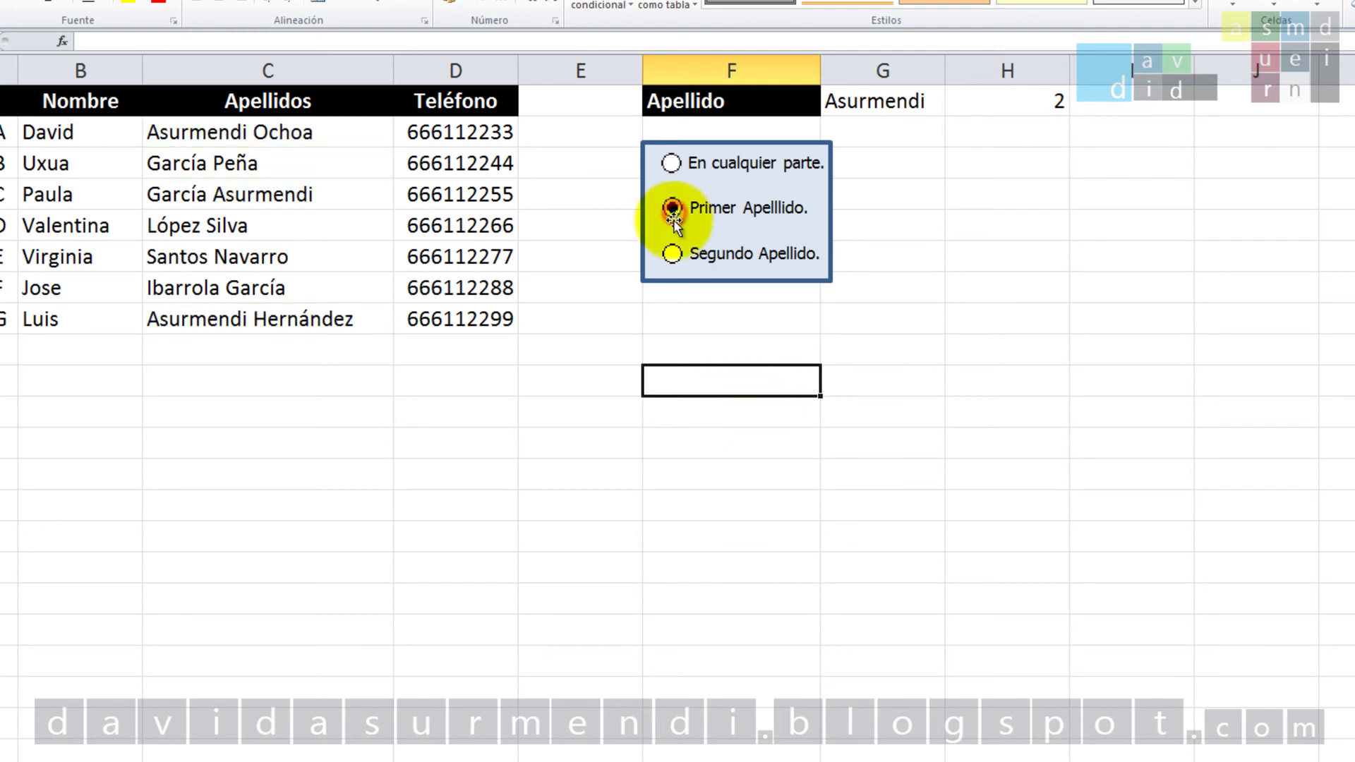
pyautogui.click(673, 255)
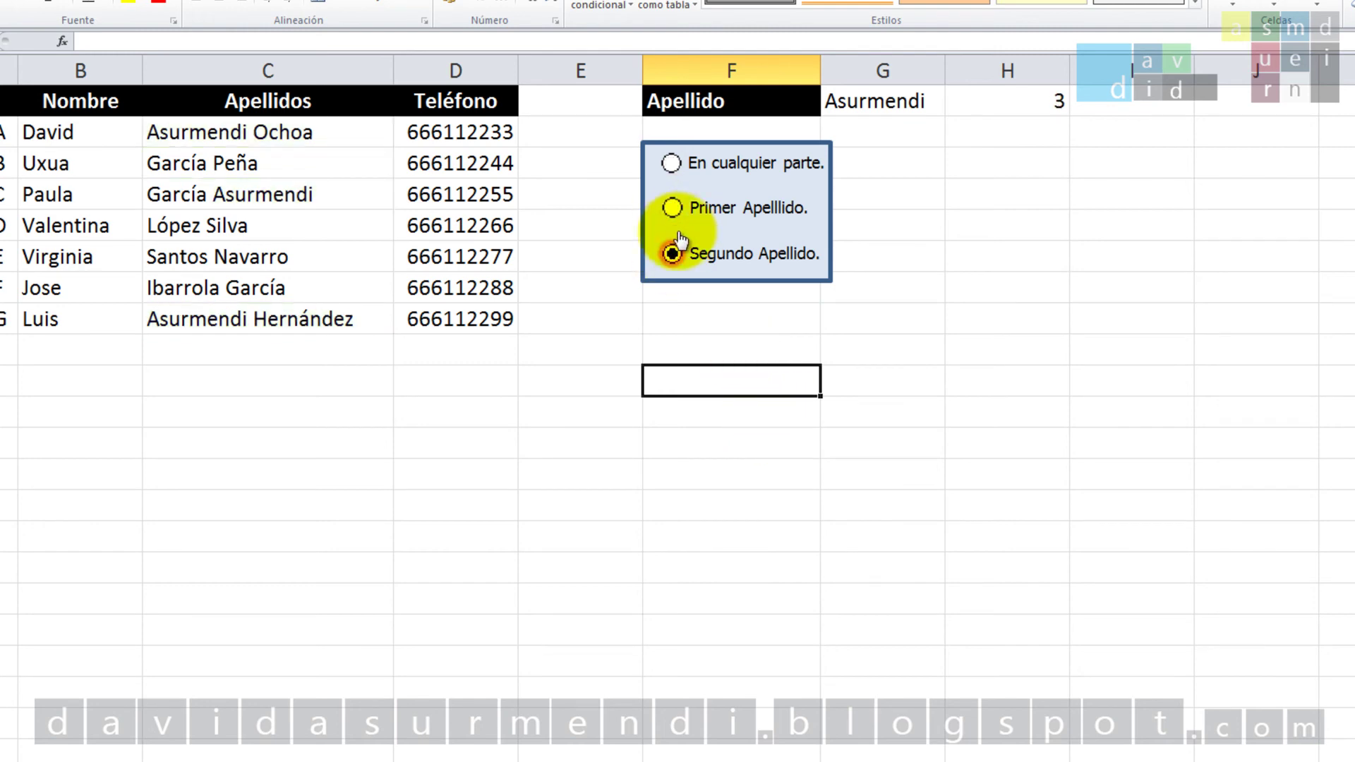
pyautogui.click(671, 164)
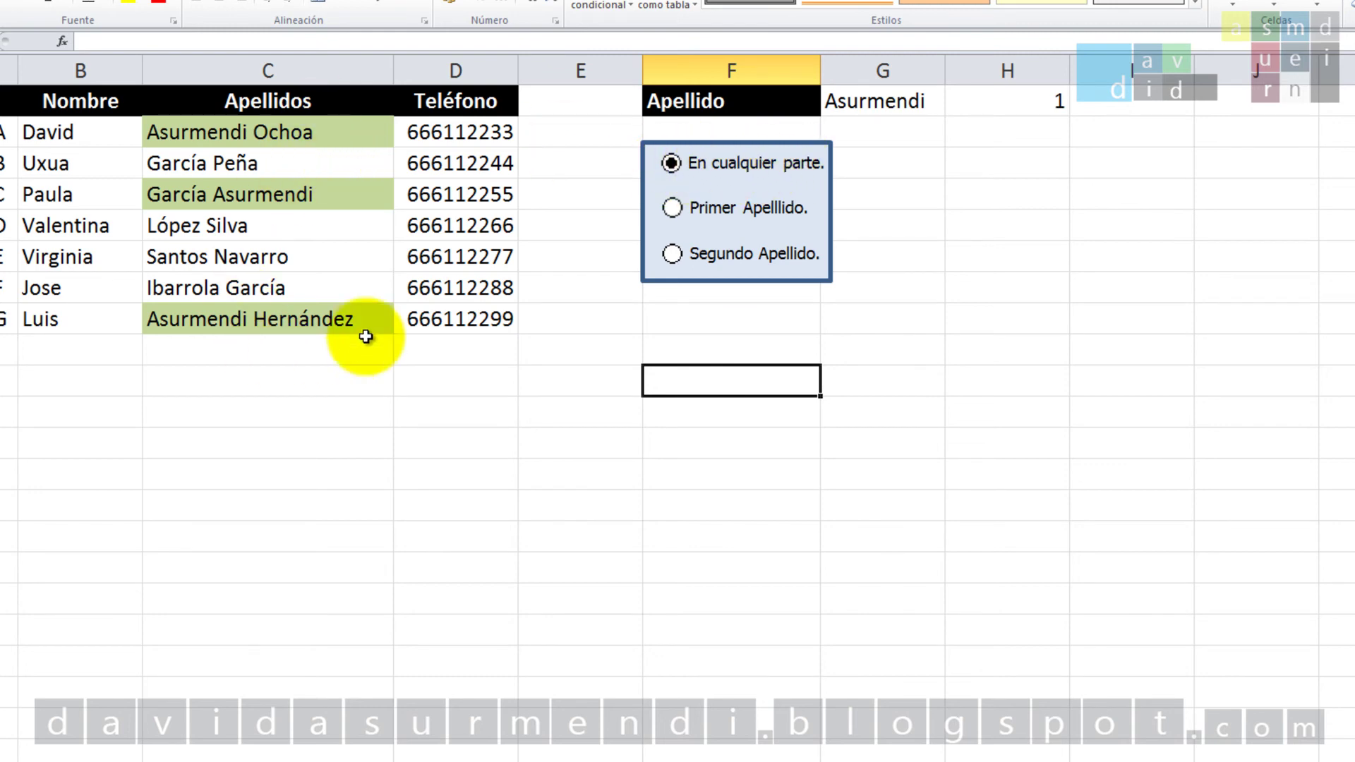
# Enter García in G1 and cycle the modes, returning to En cualquier parte
pyautogui.click(875, 108)
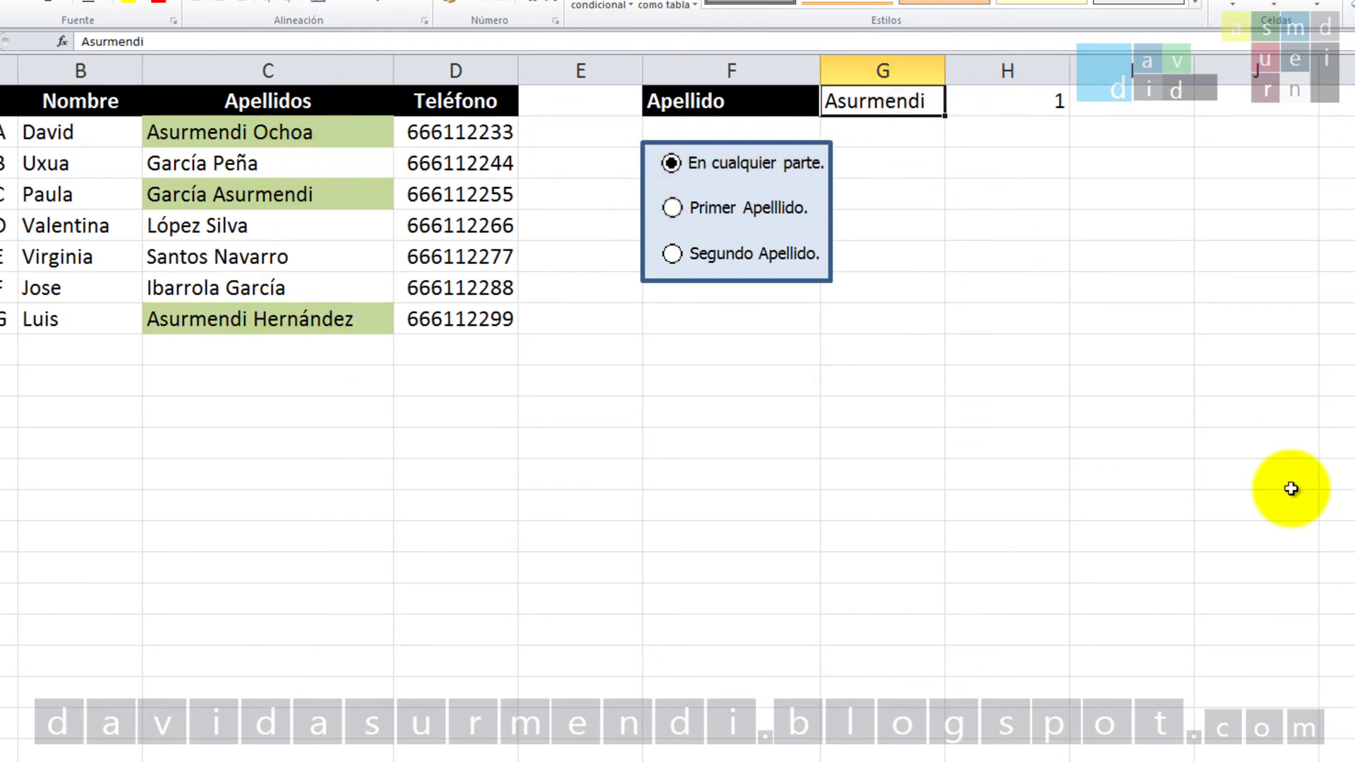
pyautogui.write('Garc')
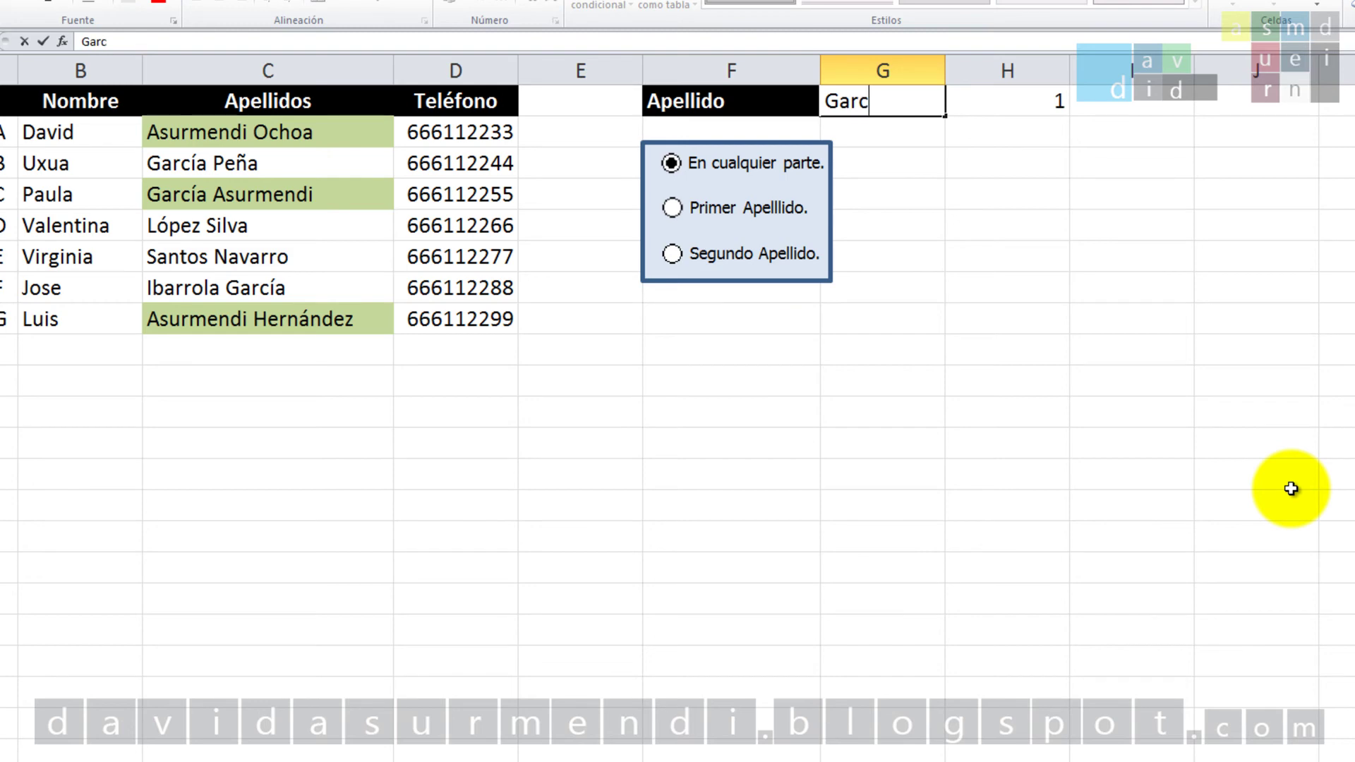
pyautogui.write('ía')
pyautogui.press('Return')
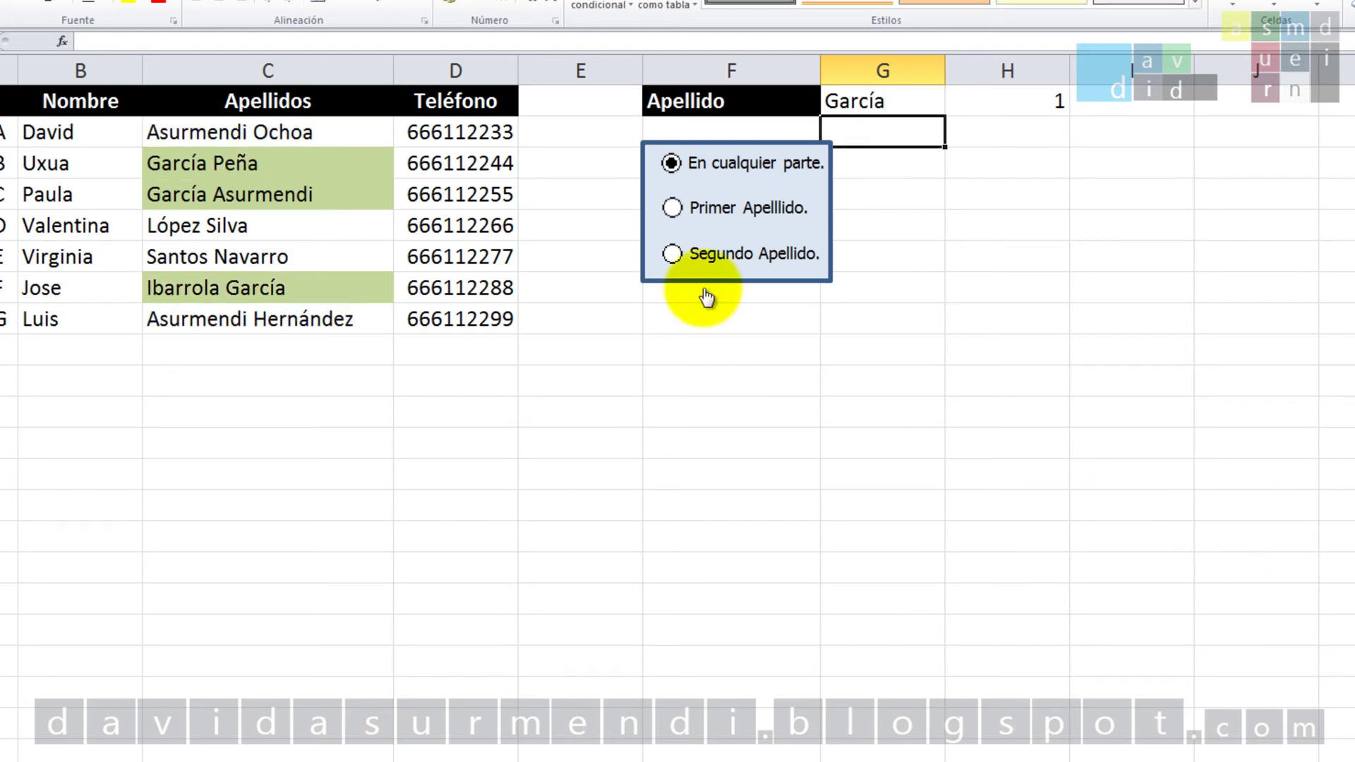
pyautogui.click(673, 207)
pyautogui.click(672, 254)
pyautogui.click(670, 163)
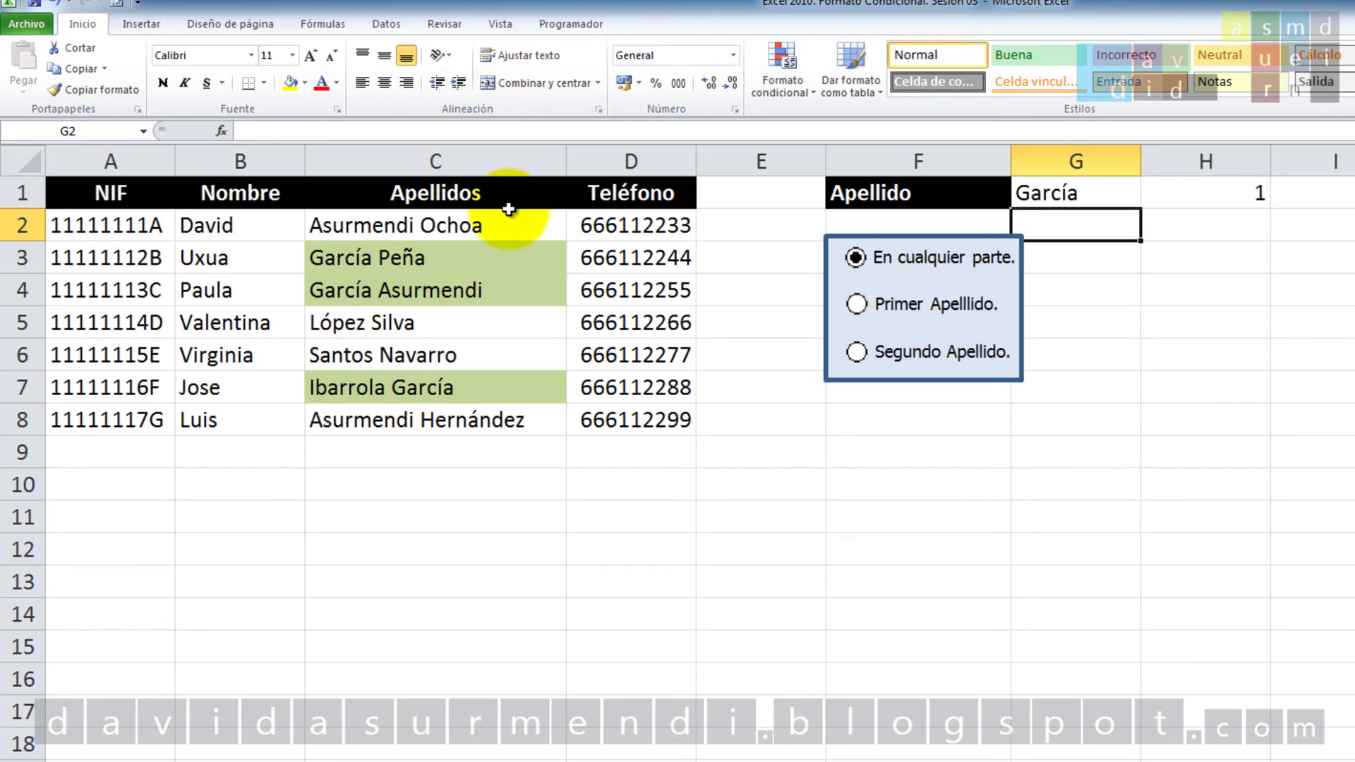
# Select C2:C8 and start a formula rule =Y(CONTAR.SI(C2; G$1 & "*") = 1; H$1 = 2)
pyautogui.moveTo(513, 229); pyautogui.dragTo(527, 424)
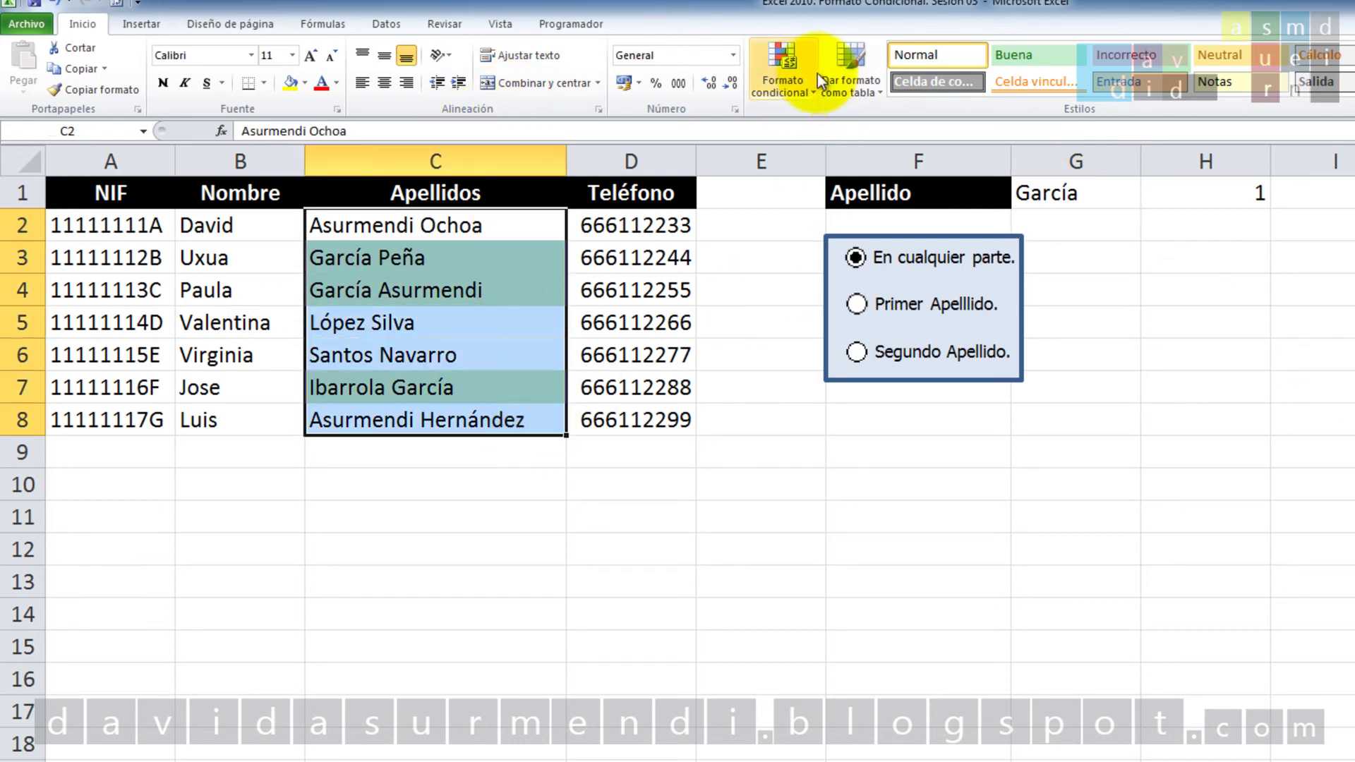
pyautogui.click(794, 74)
pyautogui.click(769, 337)
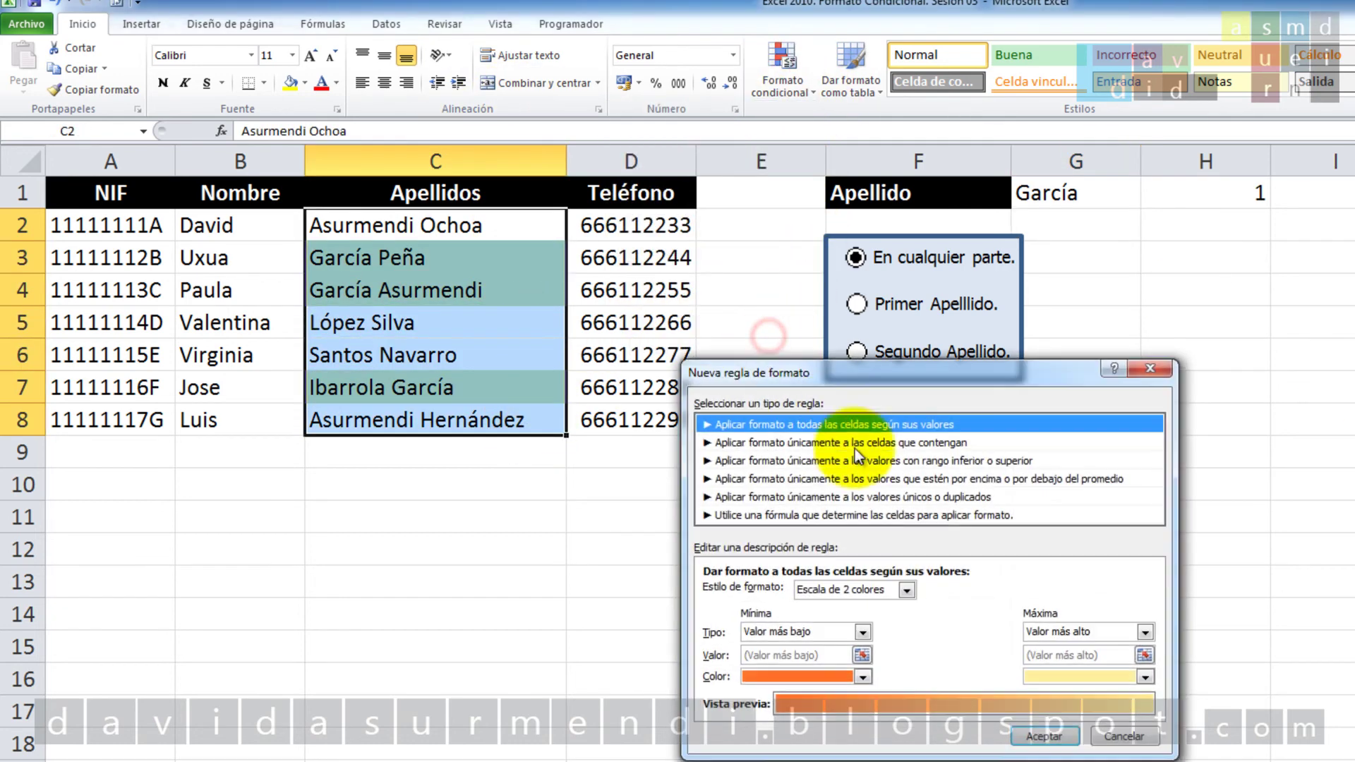
pyautogui.click(836, 521)
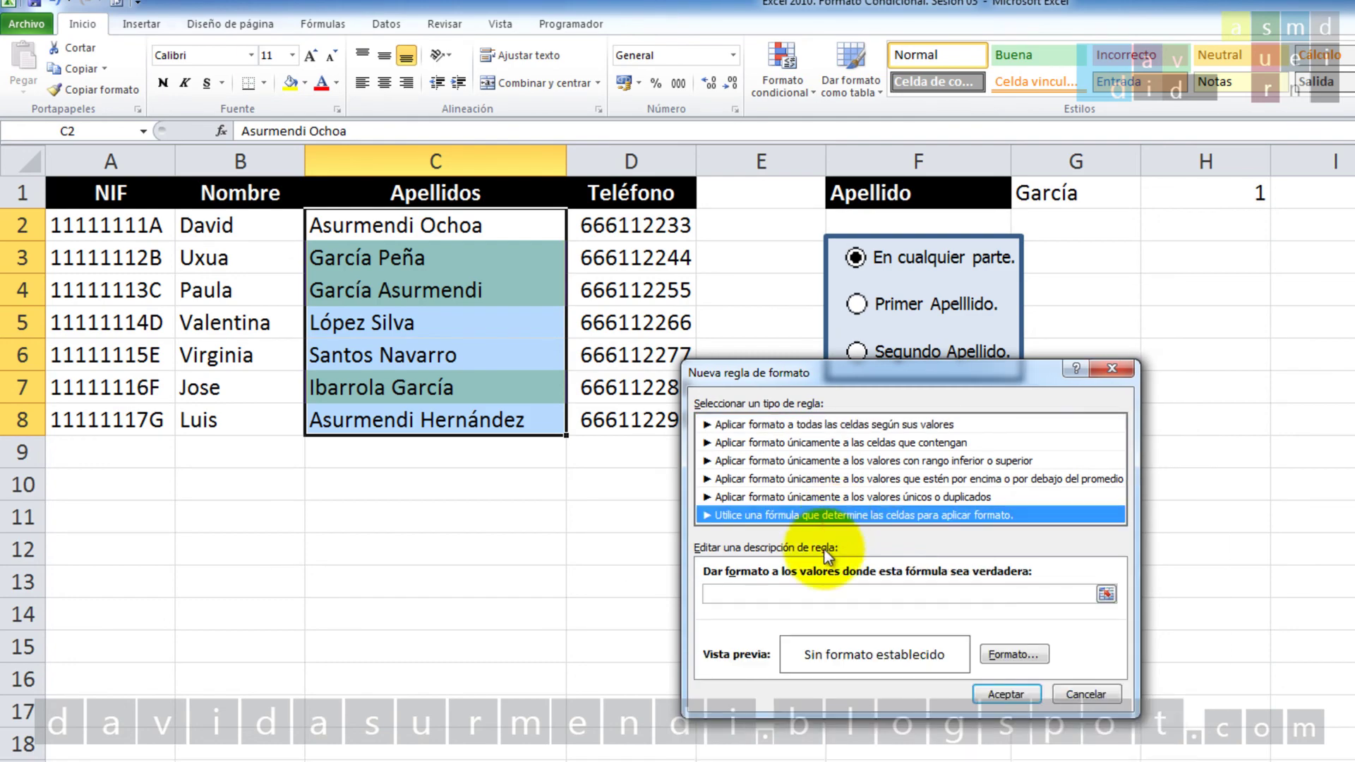
pyautogui.click(801, 593)
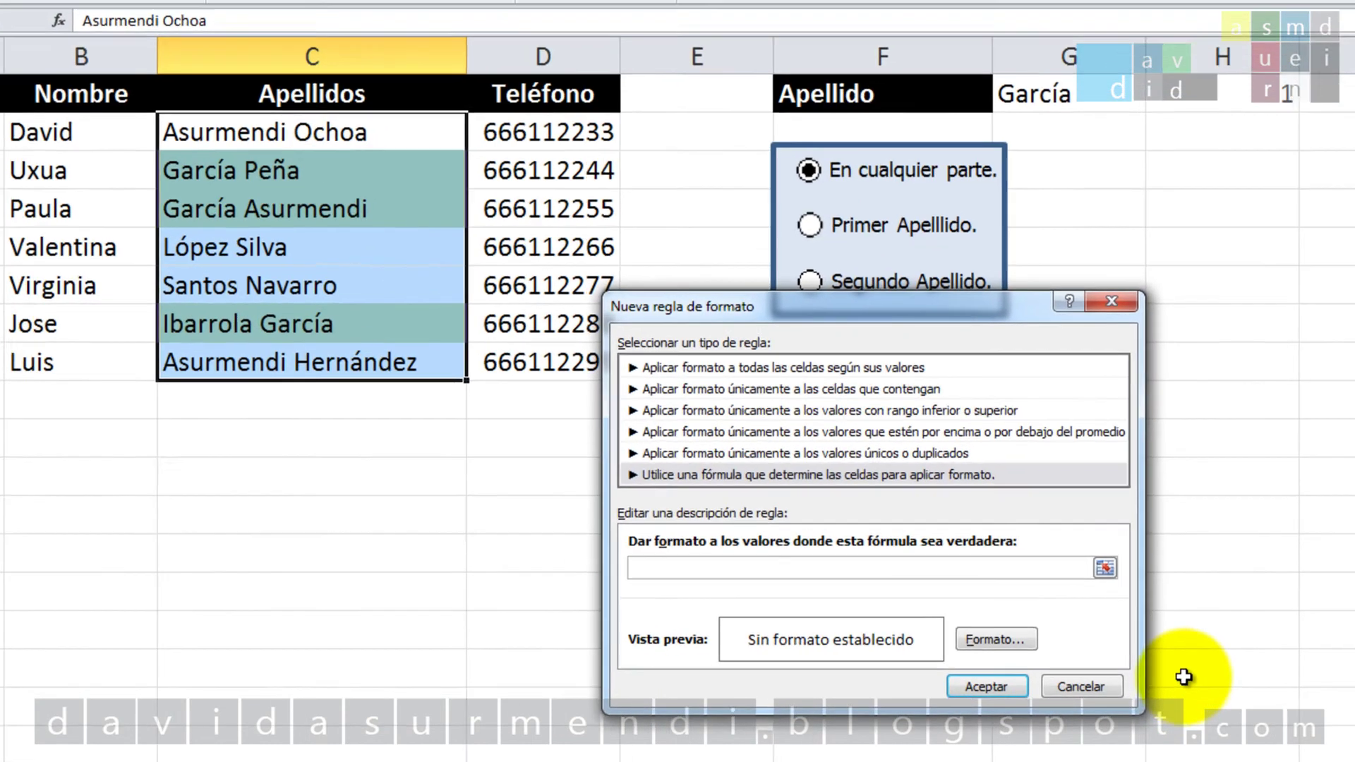
pyautogui.write('=Y')
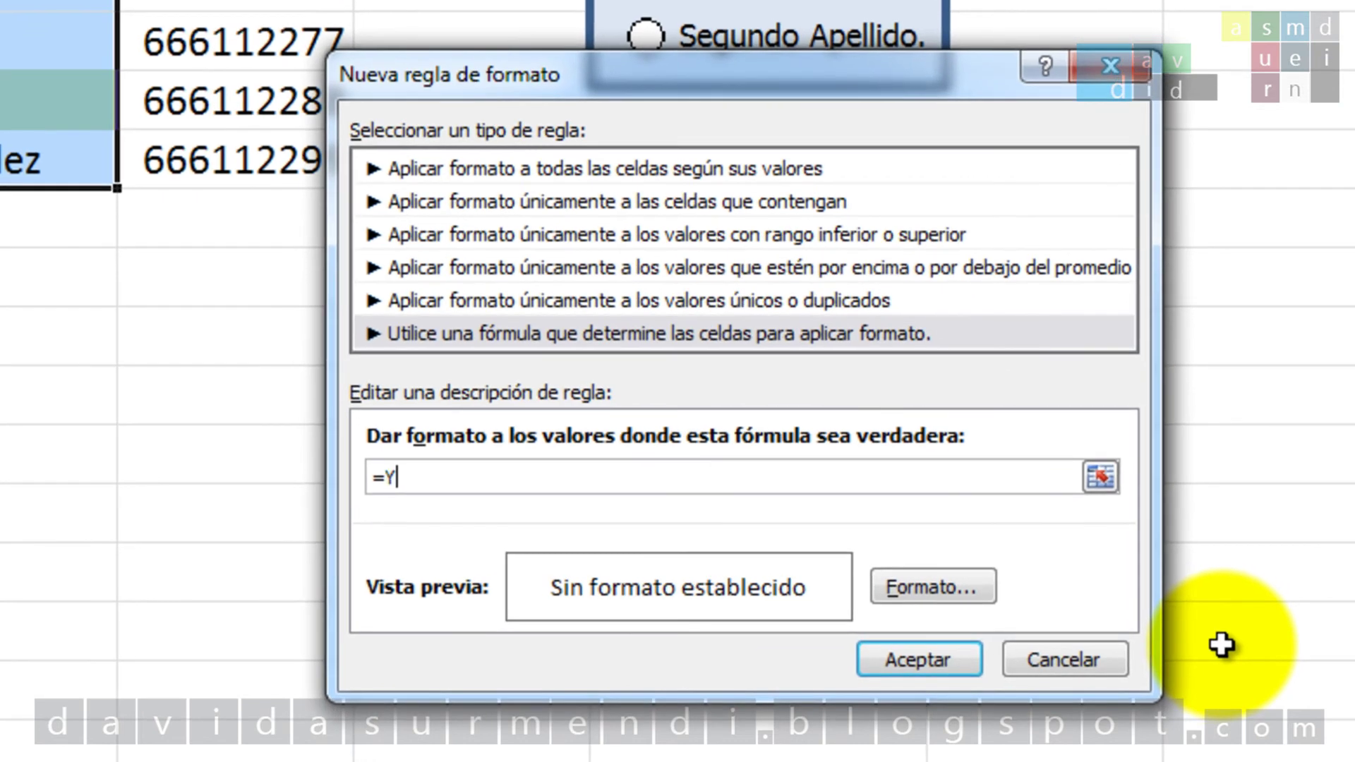
pyautogui.write('(')
pyautogui.write('CONTAR.SI(')
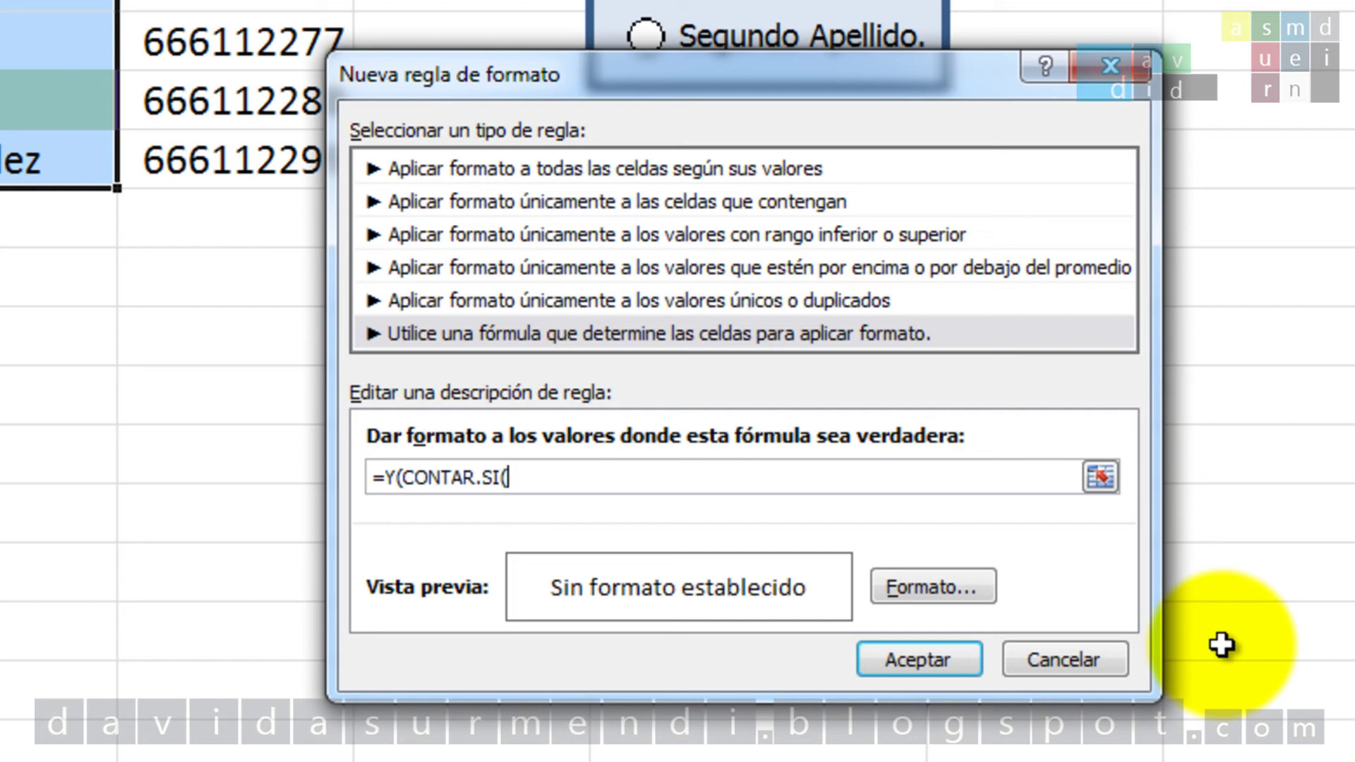
pyautogui.write('C2; ')
pyautogui.write('G')
pyautogui.write('$1')
pyautogui.write(' & "*") ')
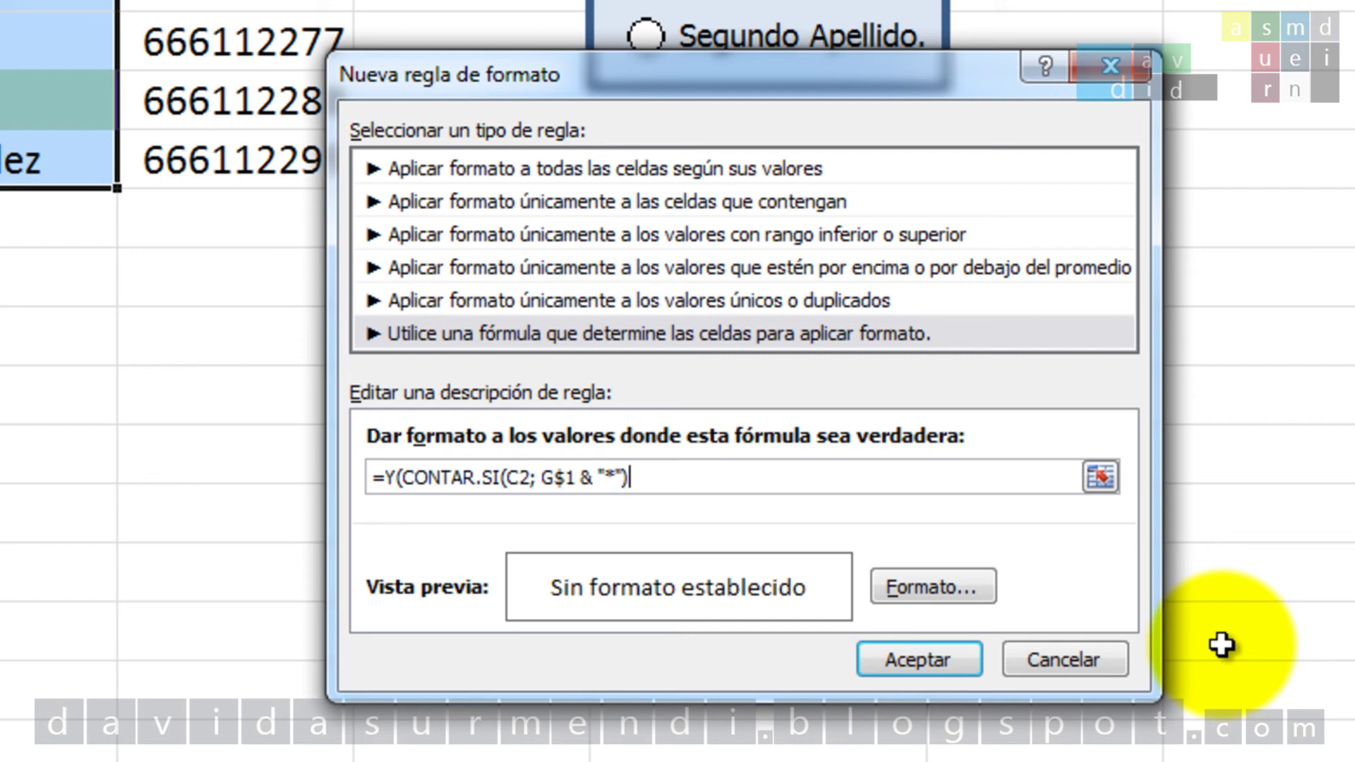
pyautogui.write('= ')
pyautogui.write('1; H')
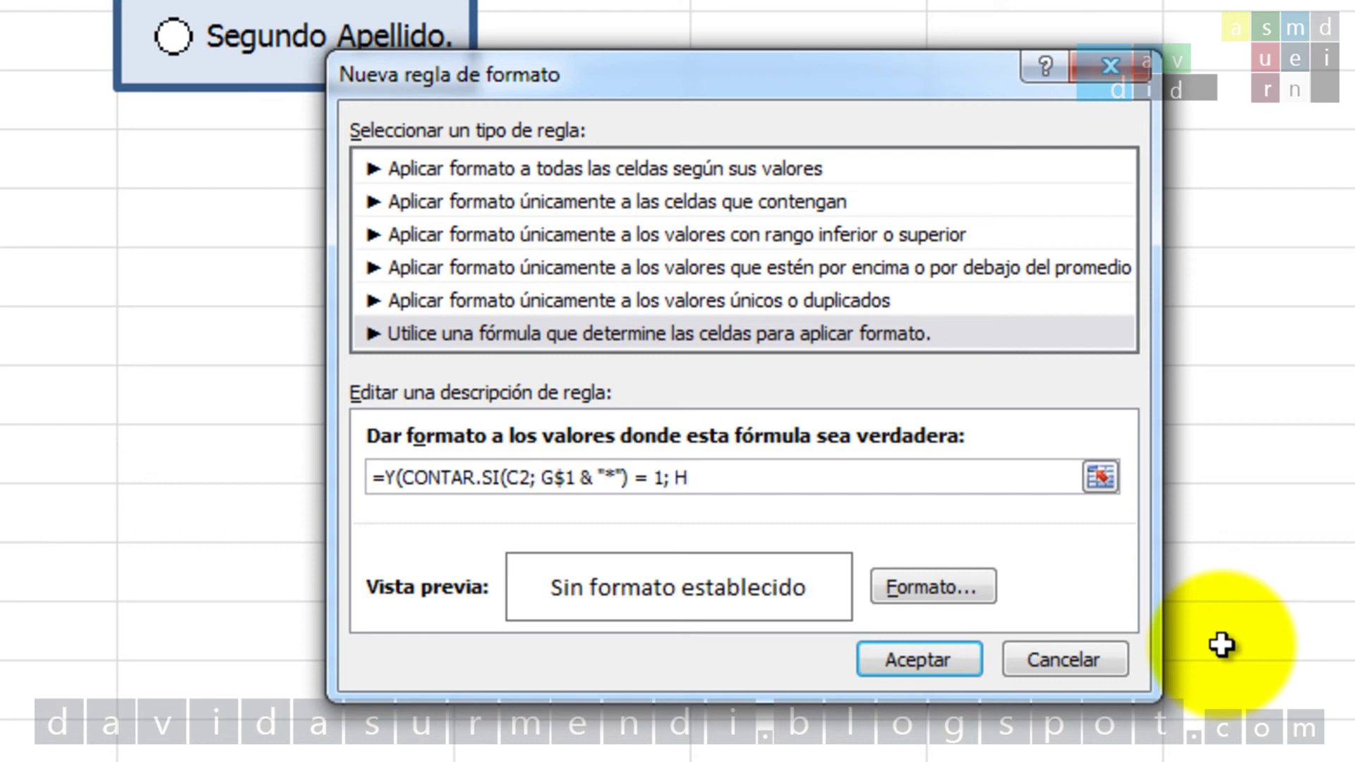
pyautogui.write('$1 ')
pyautogui.write('= 2')
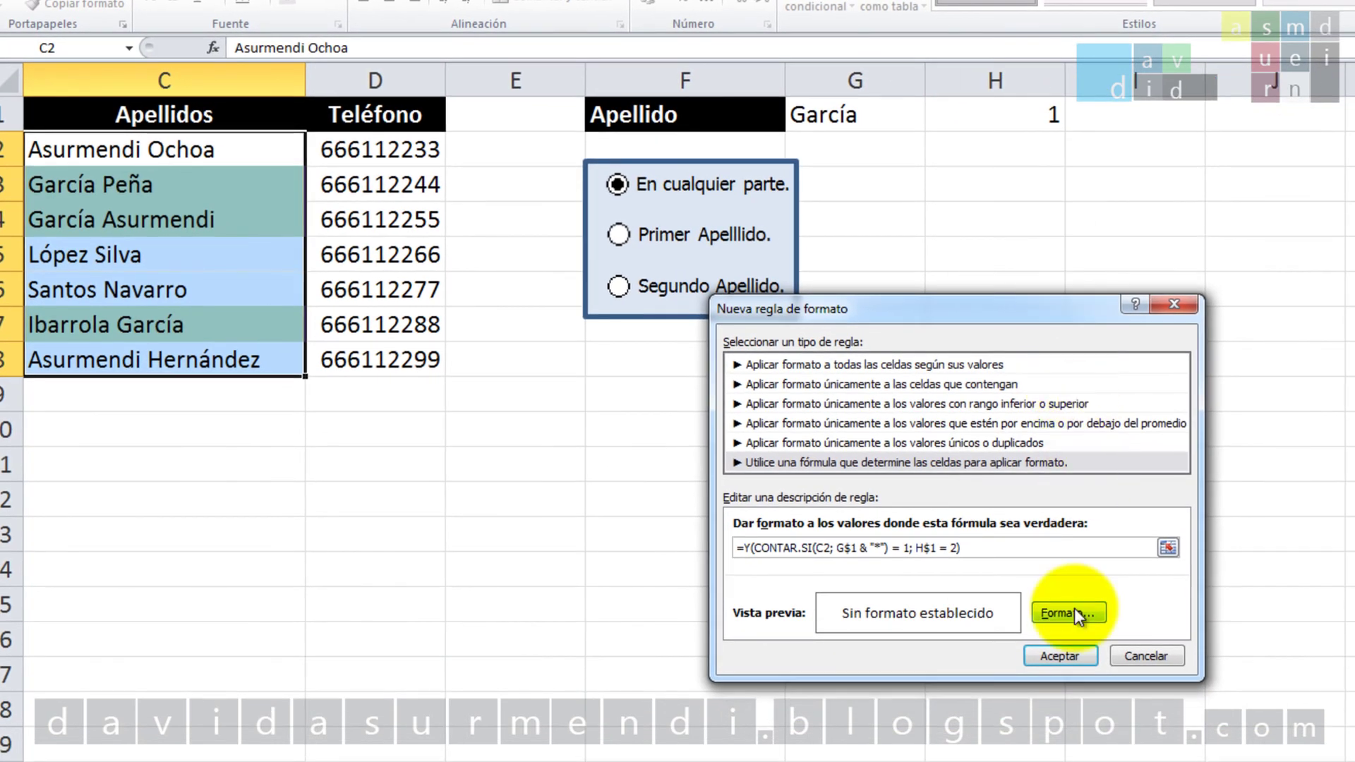
# Save the first-surname rule with a light green fill
pyautogui.click(1143, 655)
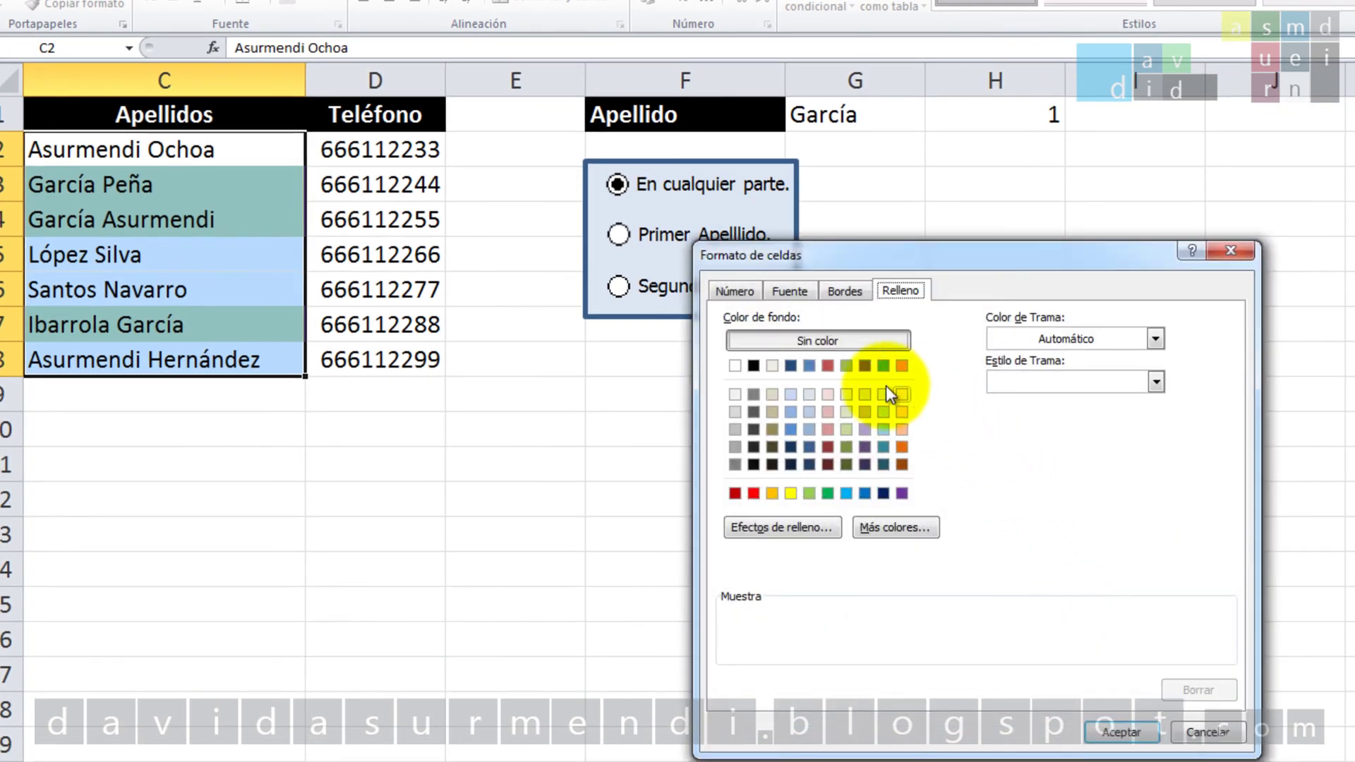
pyautogui.click(845, 429)
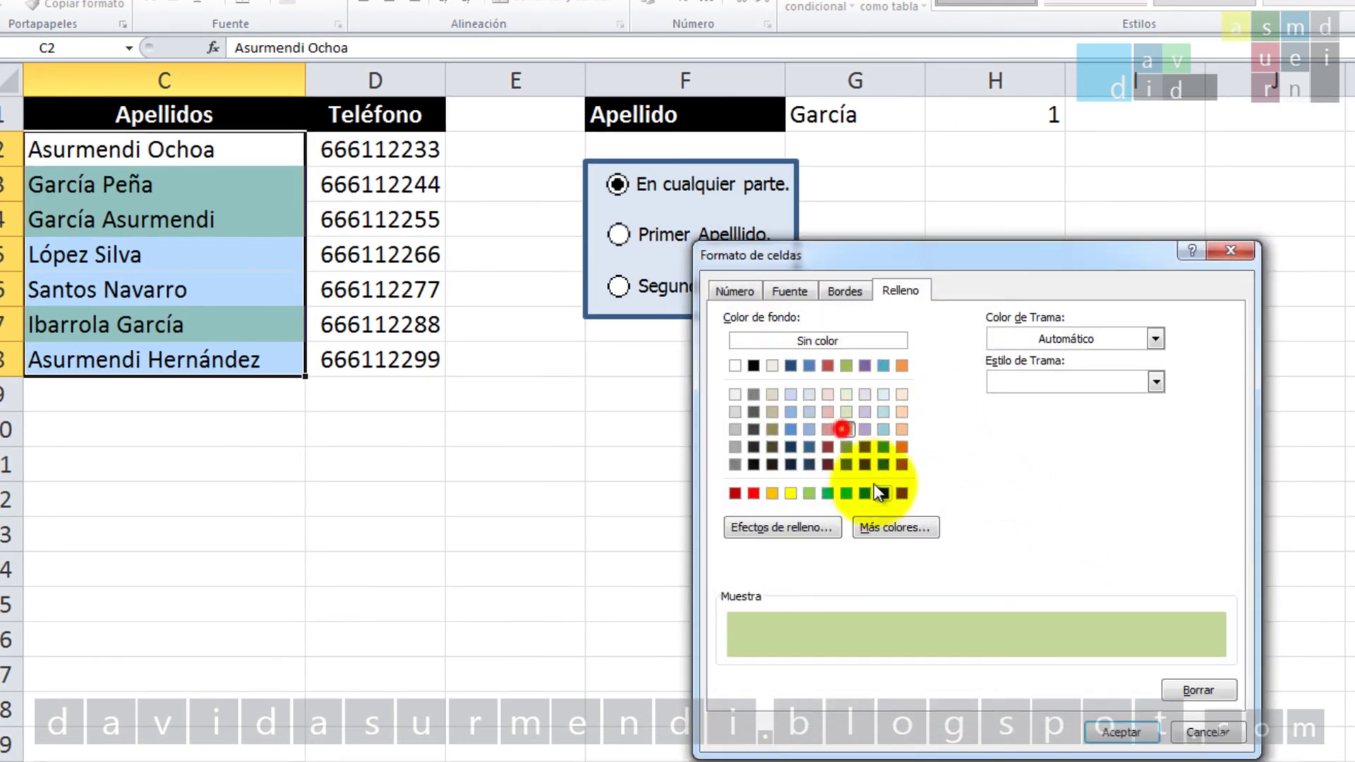
pyautogui.click(1132, 729)
pyautogui.click(1138, 655)
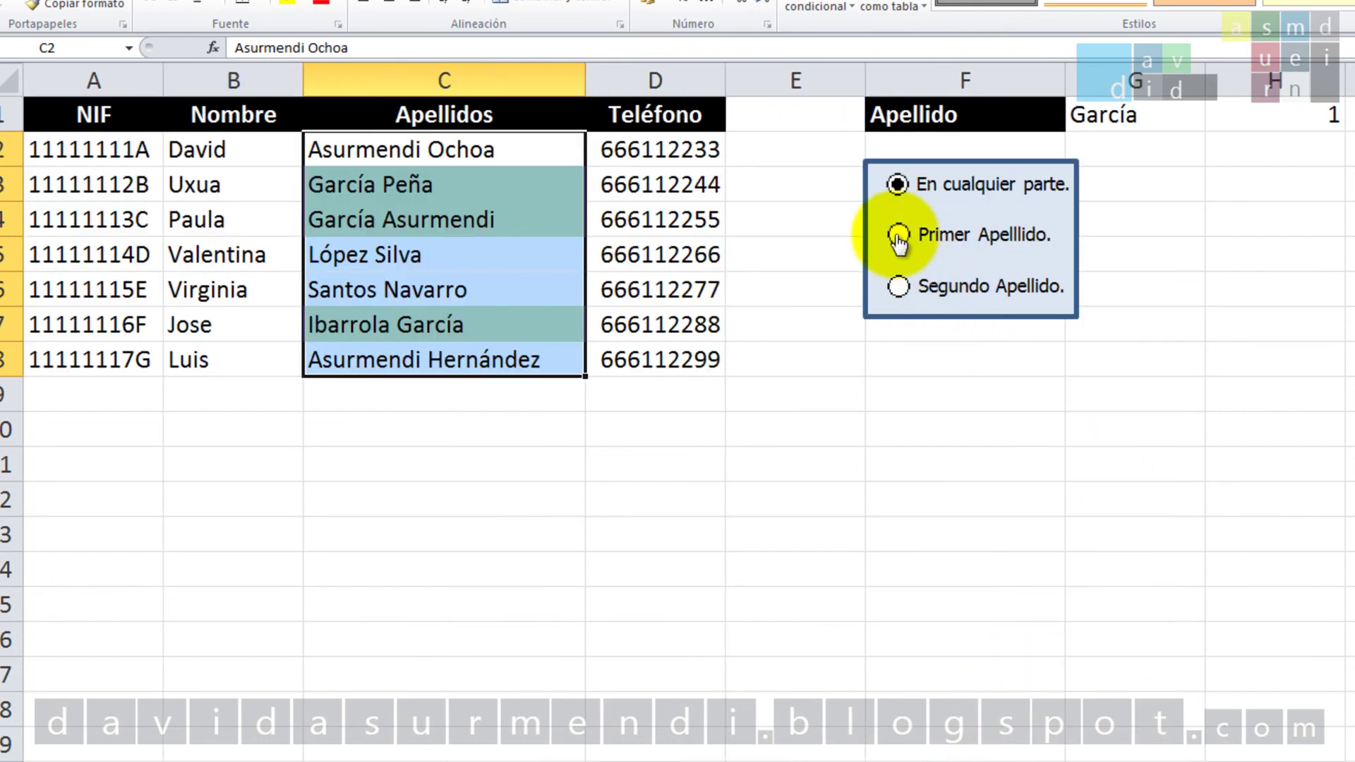
# Choose Primer Apellido and enter Asurmendi as the searched surname in G1
pyautogui.click(898, 235)
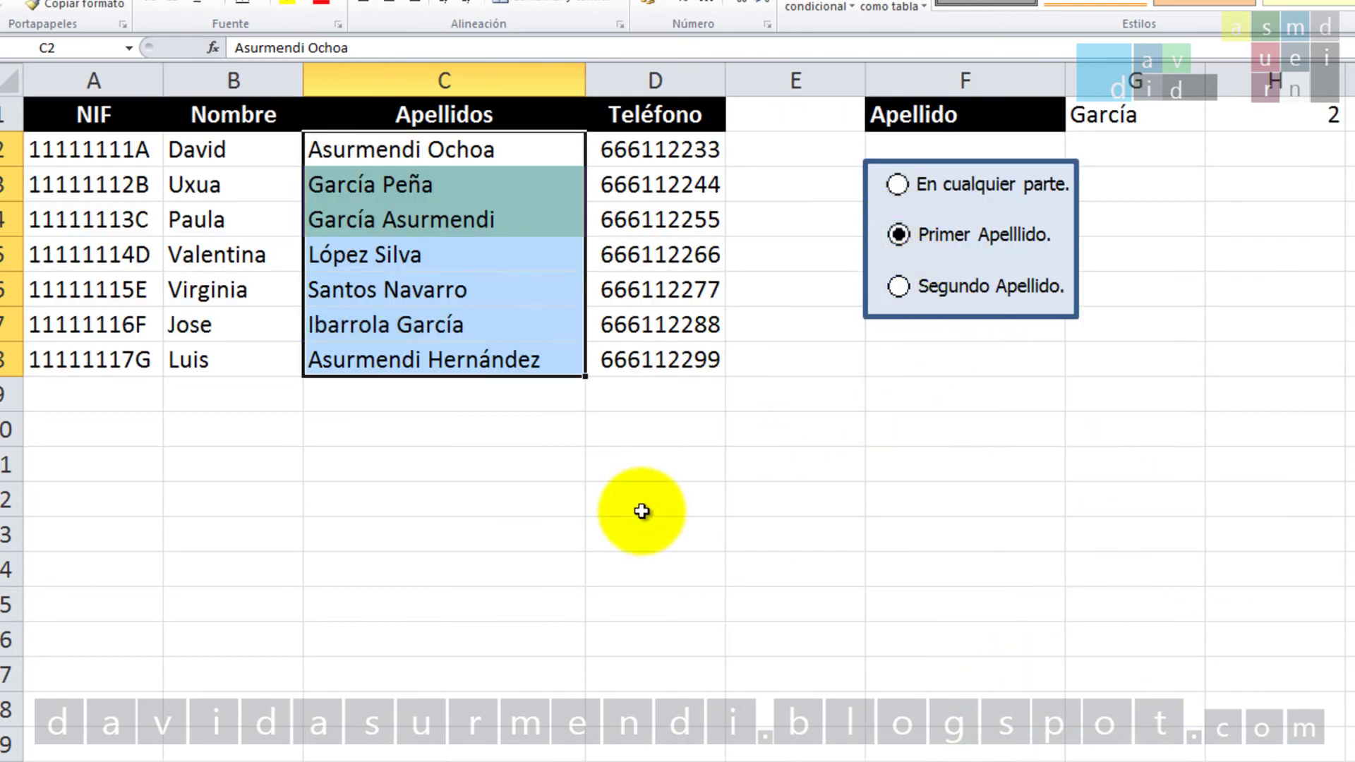
pyautogui.click(1001, 549)
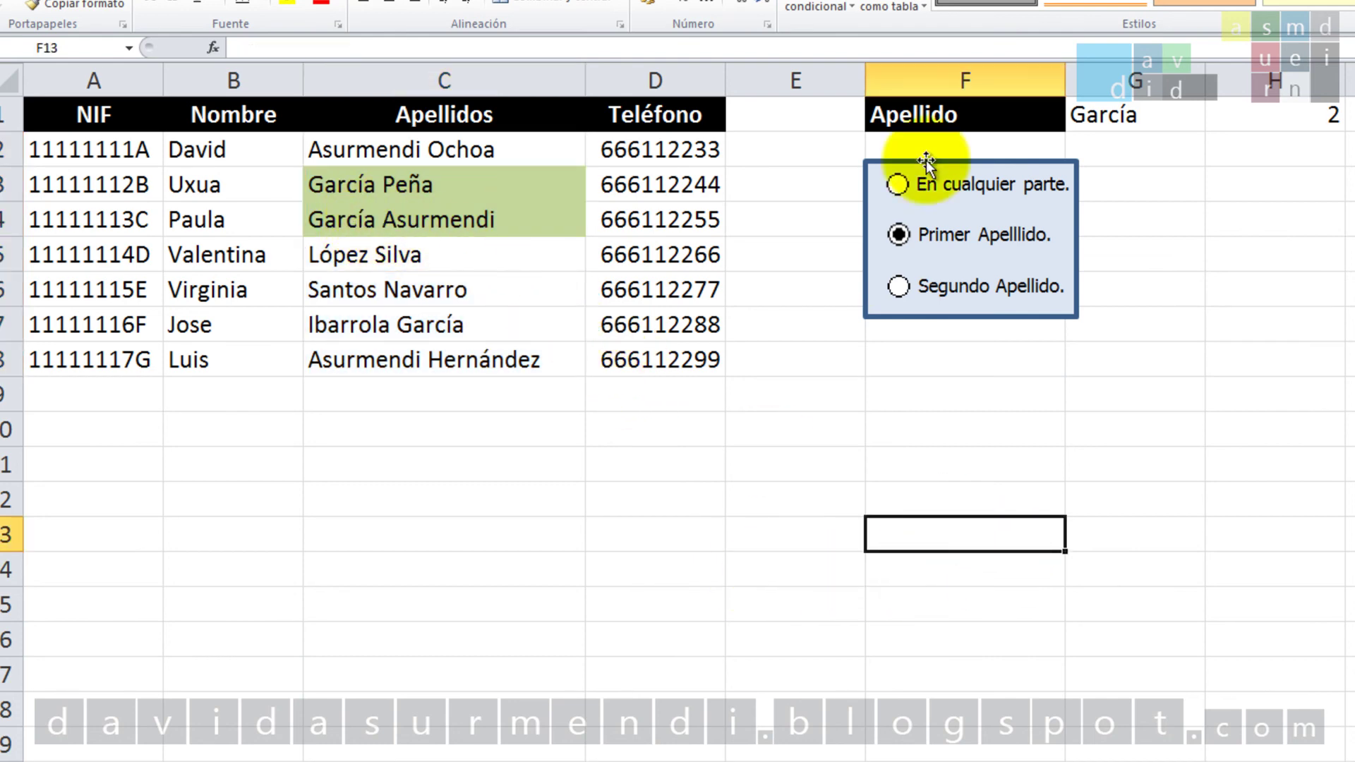
pyautogui.click(1128, 124)
pyautogui.write('aS')
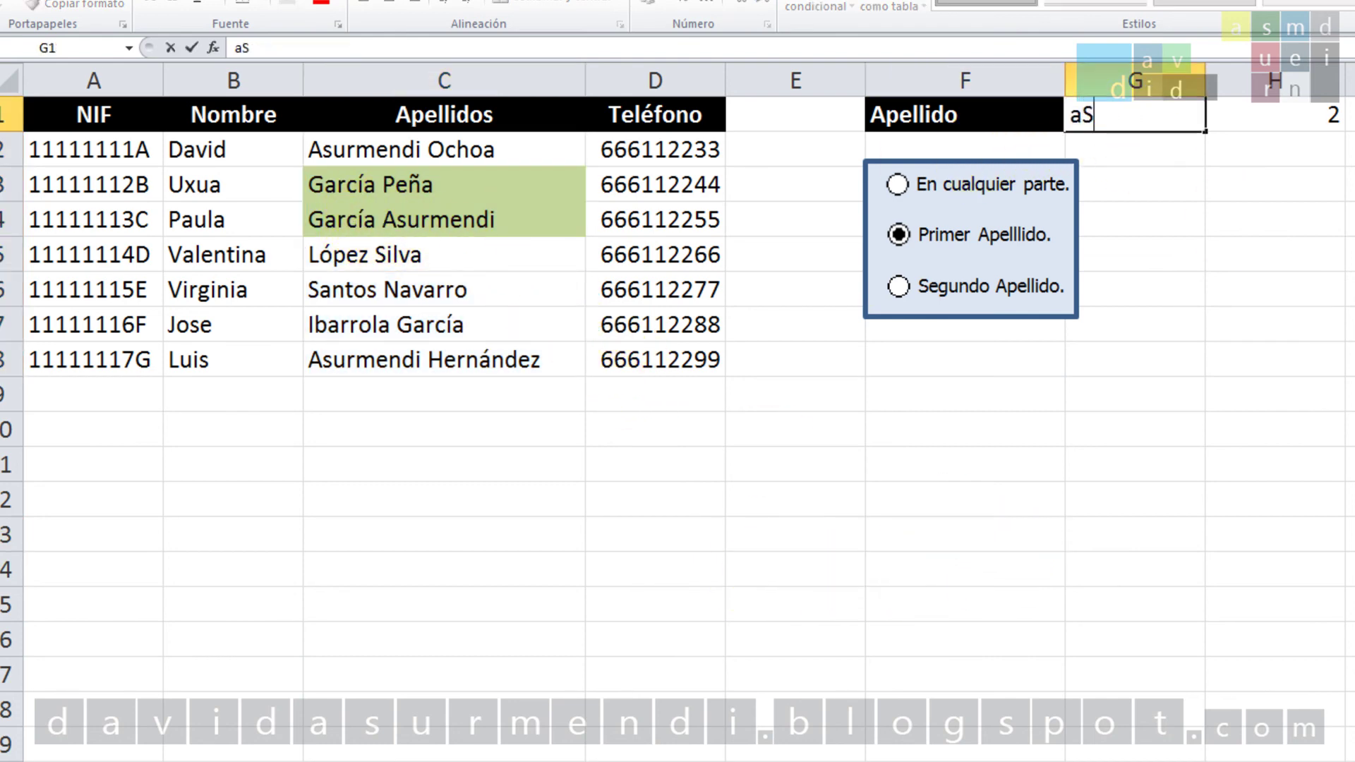
pyautogui.press('BackSpace')
pyautogui.press('BackSpace')
pyautogui.write('Asurmendi')
pyautogui.press('Return')
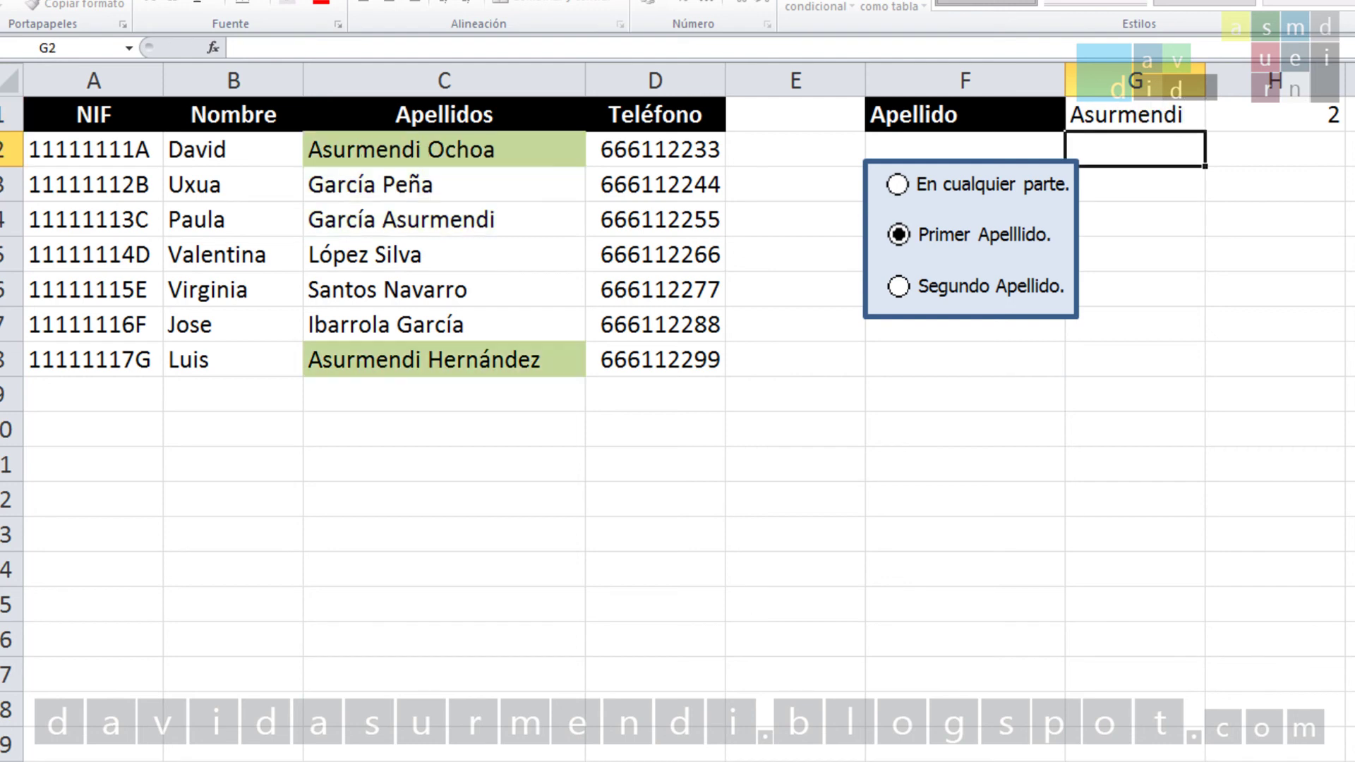
# Toggle between En cualquier parte and Primer Apellido to compare highlighting, ending on Primer Apellido
pyautogui.click(897, 185)
pyautogui.click(898, 235)
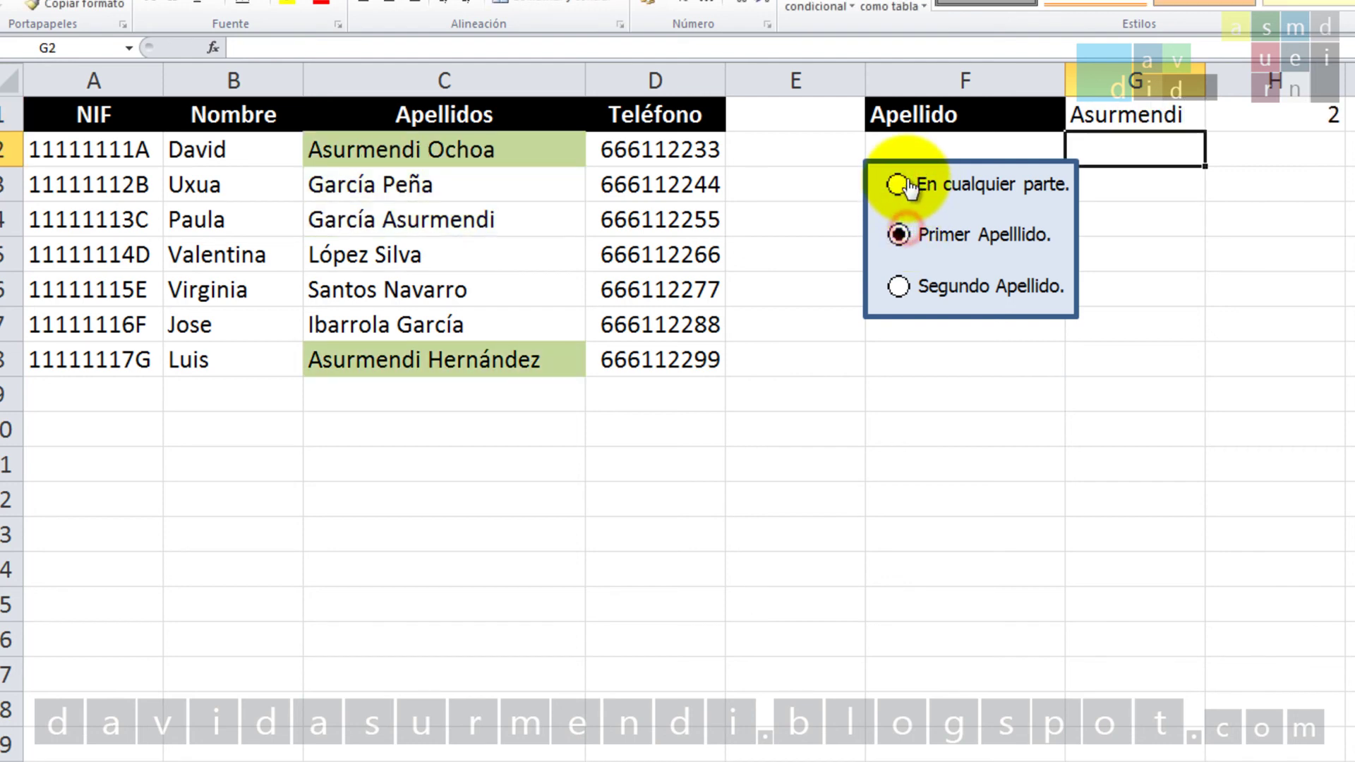
pyautogui.click(897, 185)
pyautogui.click(898, 235)
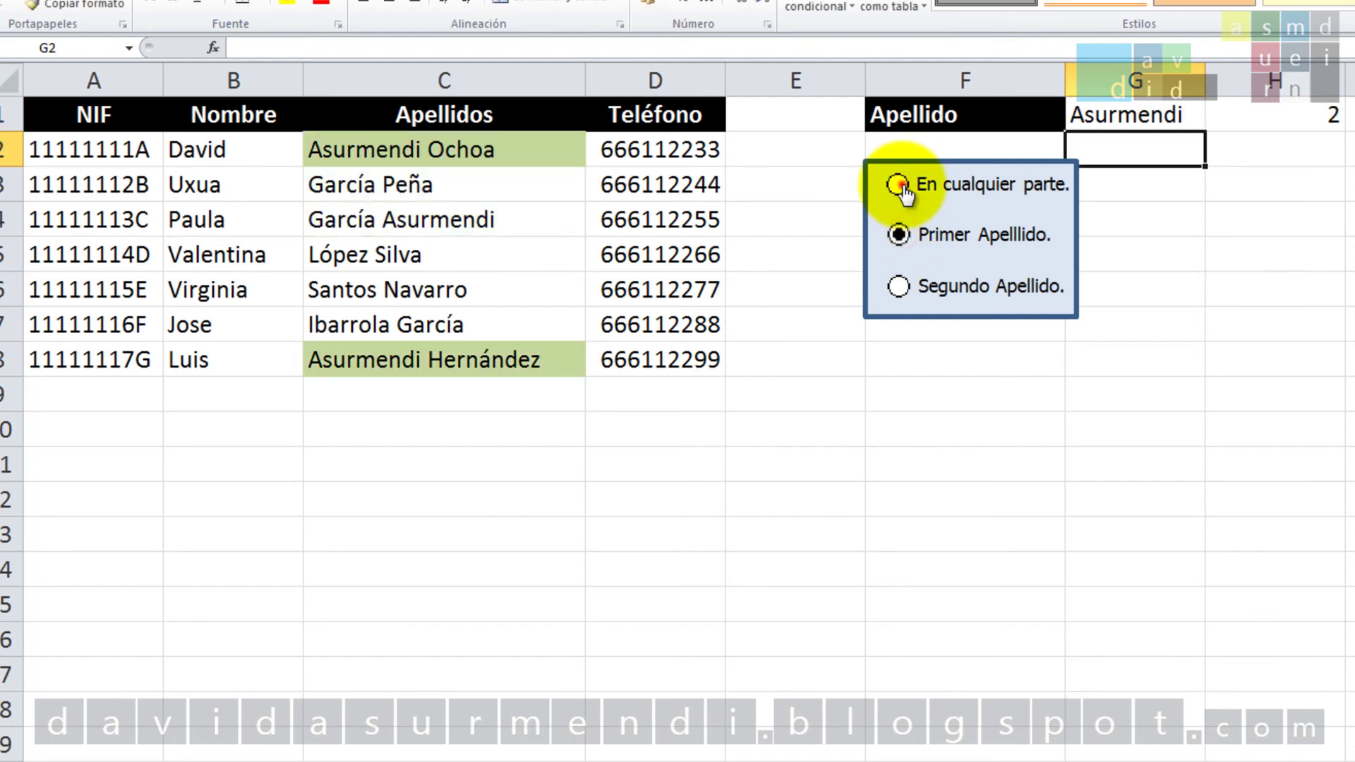
pyautogui.click(897, 184)
pyautogui.click(898, 234)
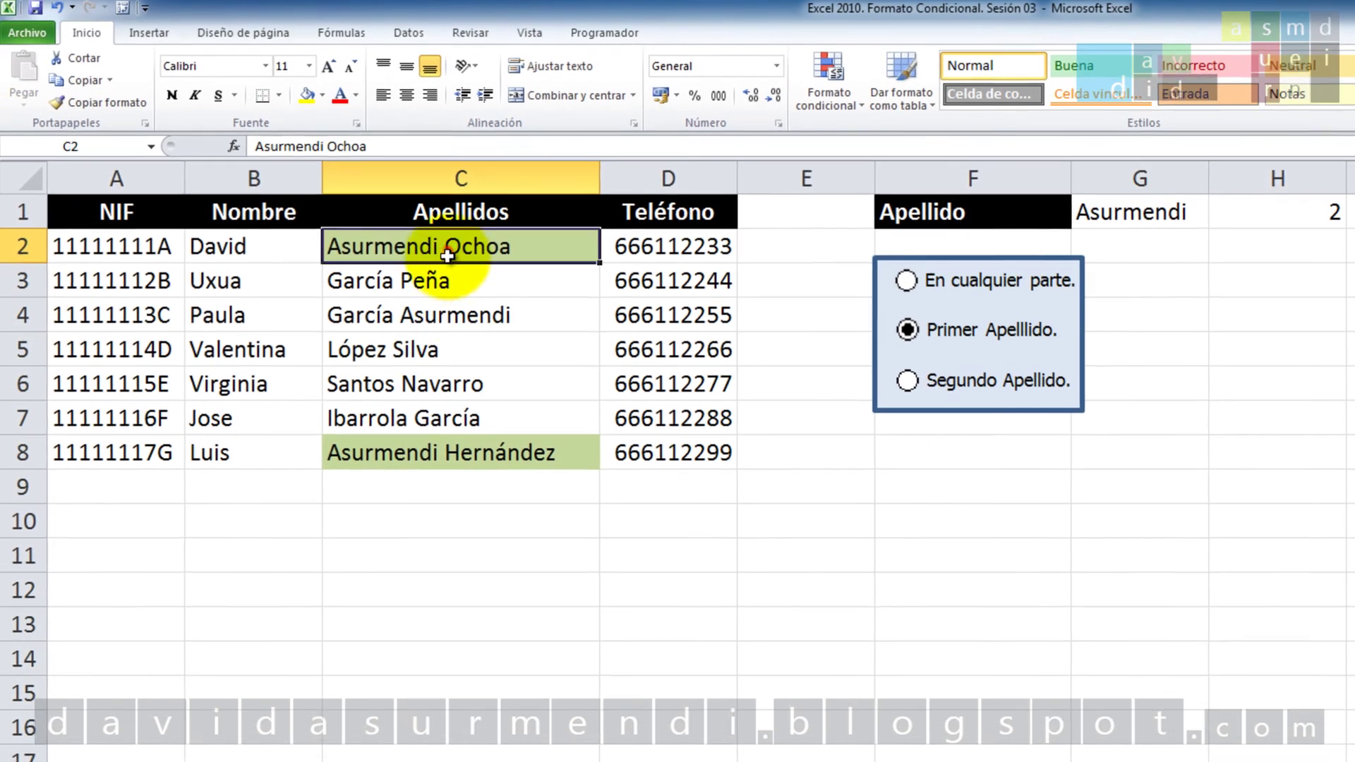
# Select C2:C8 and enter the formula rule =Y(CONTAR.SI(C2; "*" & G$1) = 1; H$1 = 3)
pyautogui.moveTo(409, 176); pyautogui.dragTo(458, 385)
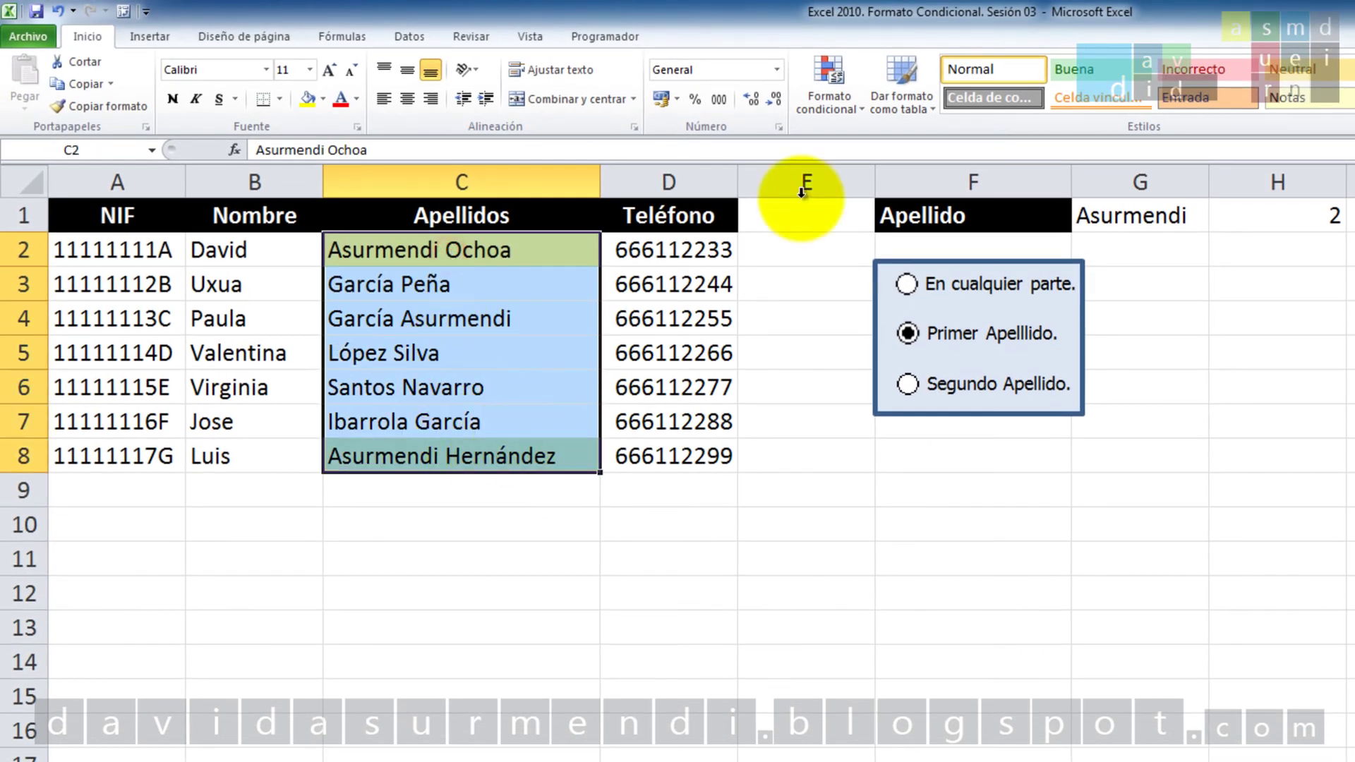
pyautogui.click(822, 26)
pyautogui.click(797, 357)
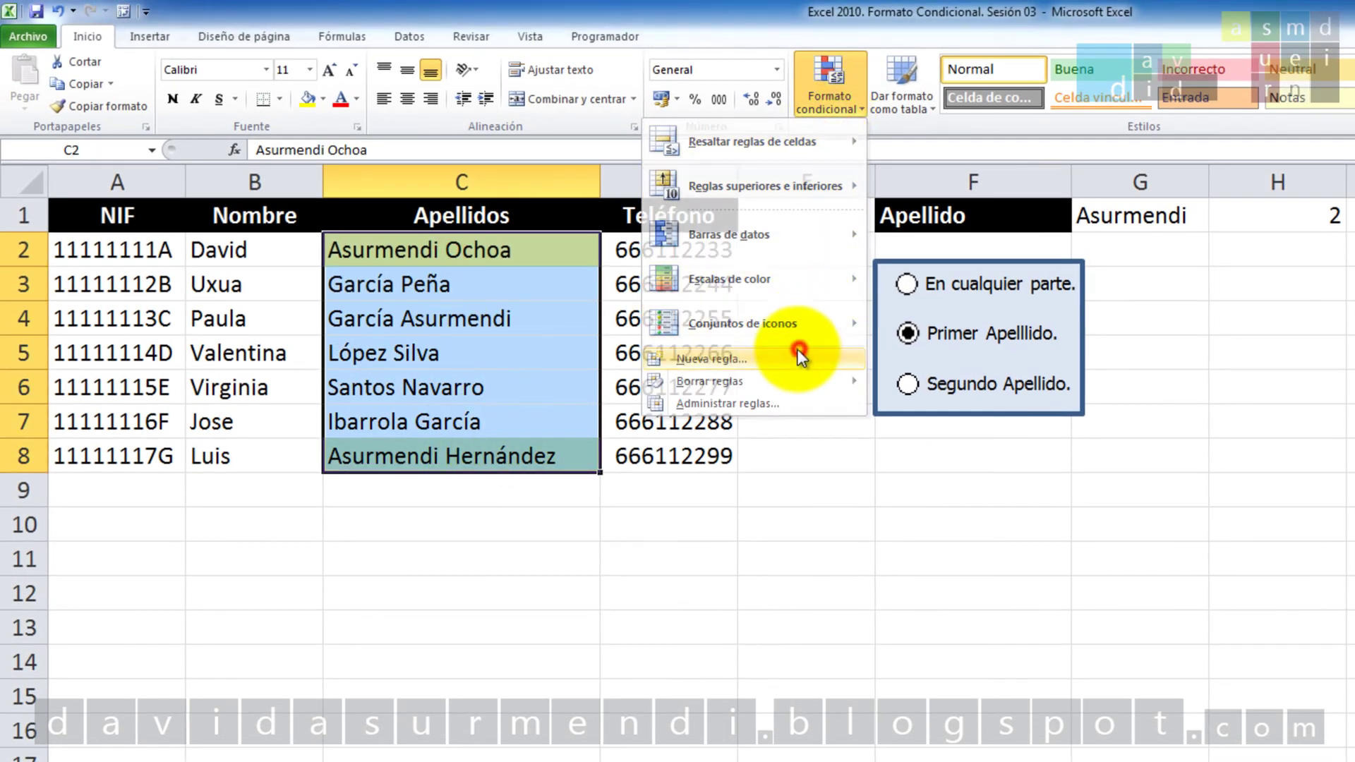
pyautogui.click(814, 535)
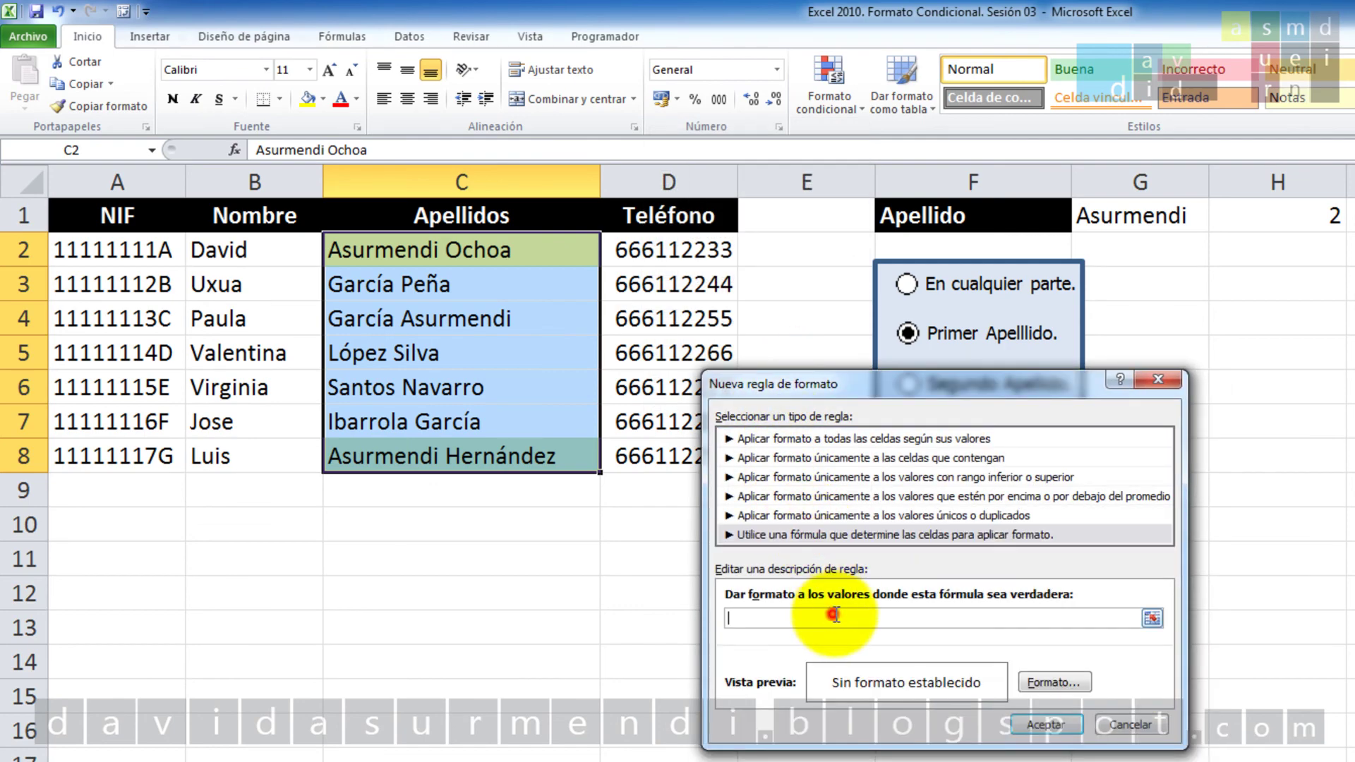
pyautogui.click(836, 615)
pyautogui.write('=y')
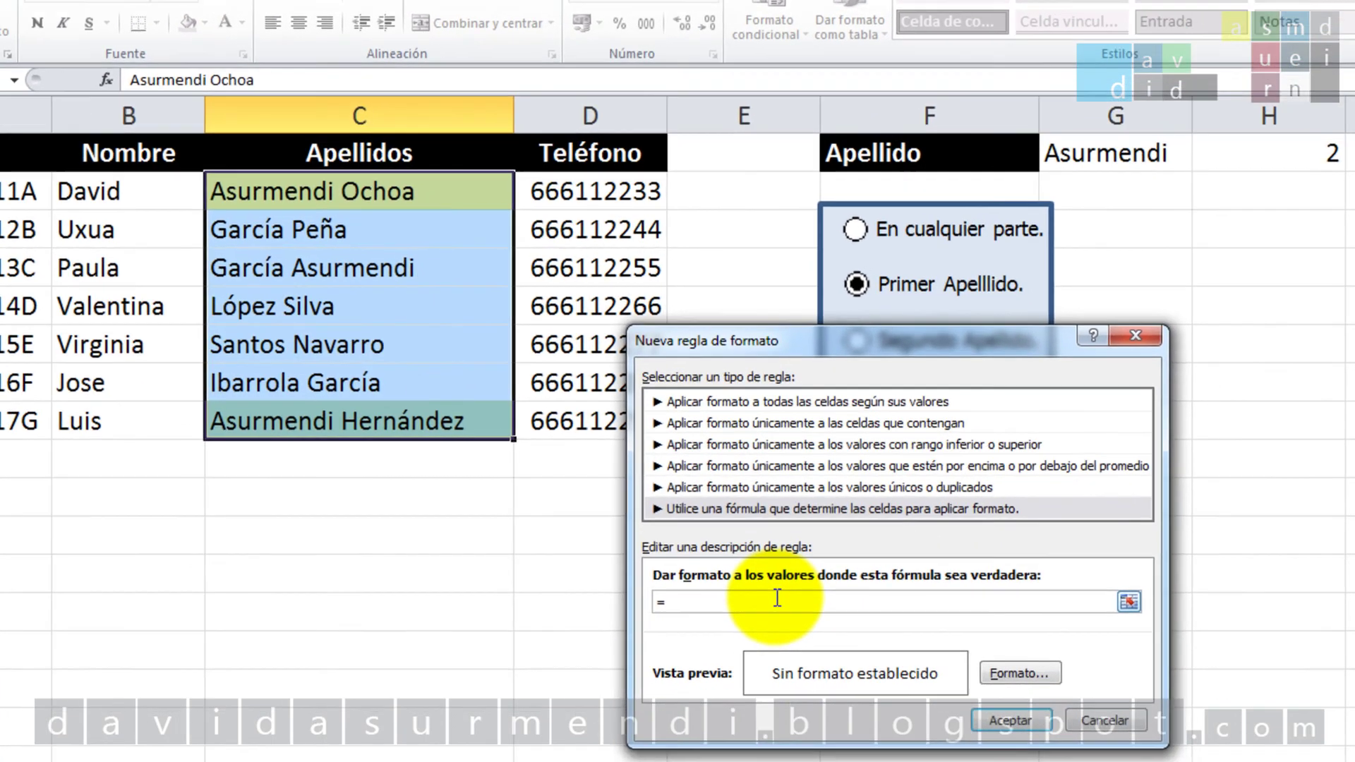
pyautogui.press('BackSpace')
pyautogui.write('Y')
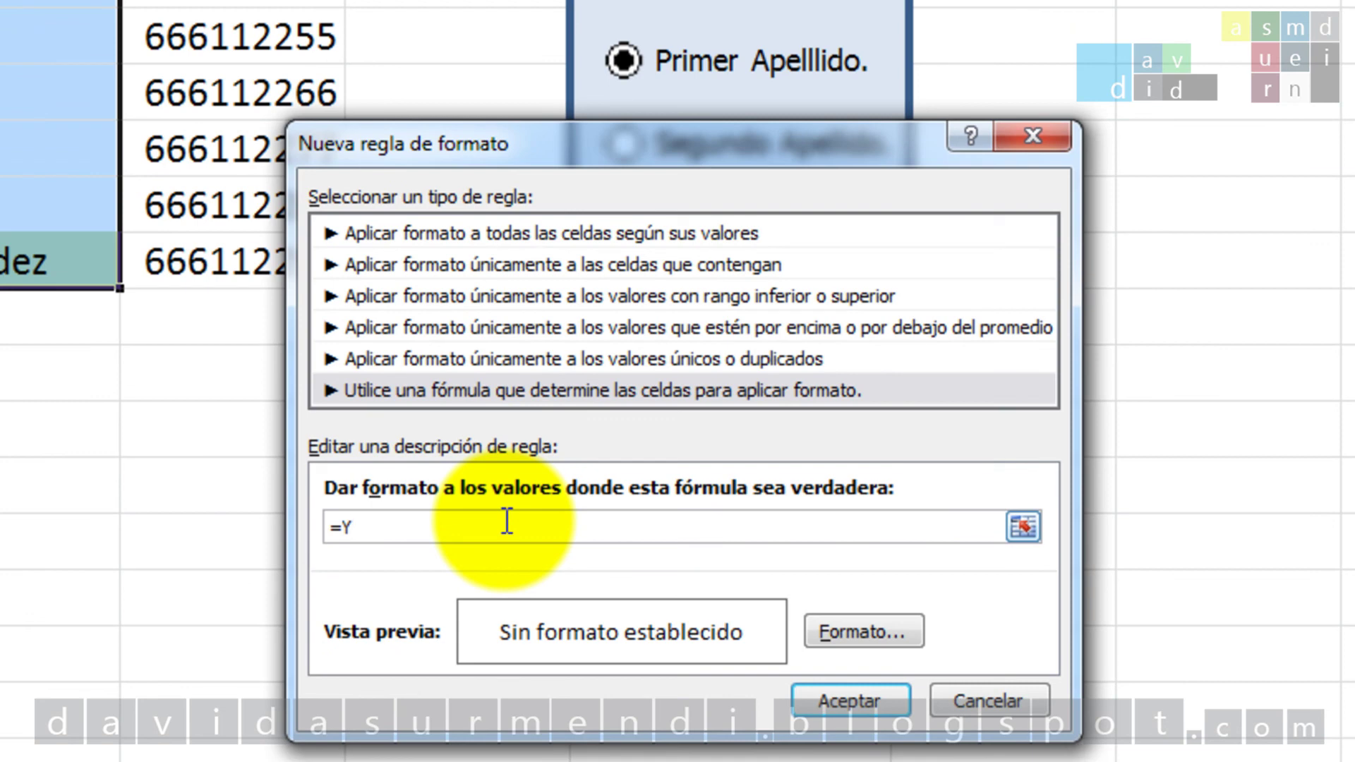
pyautogui.write('(CONTAR.SI')
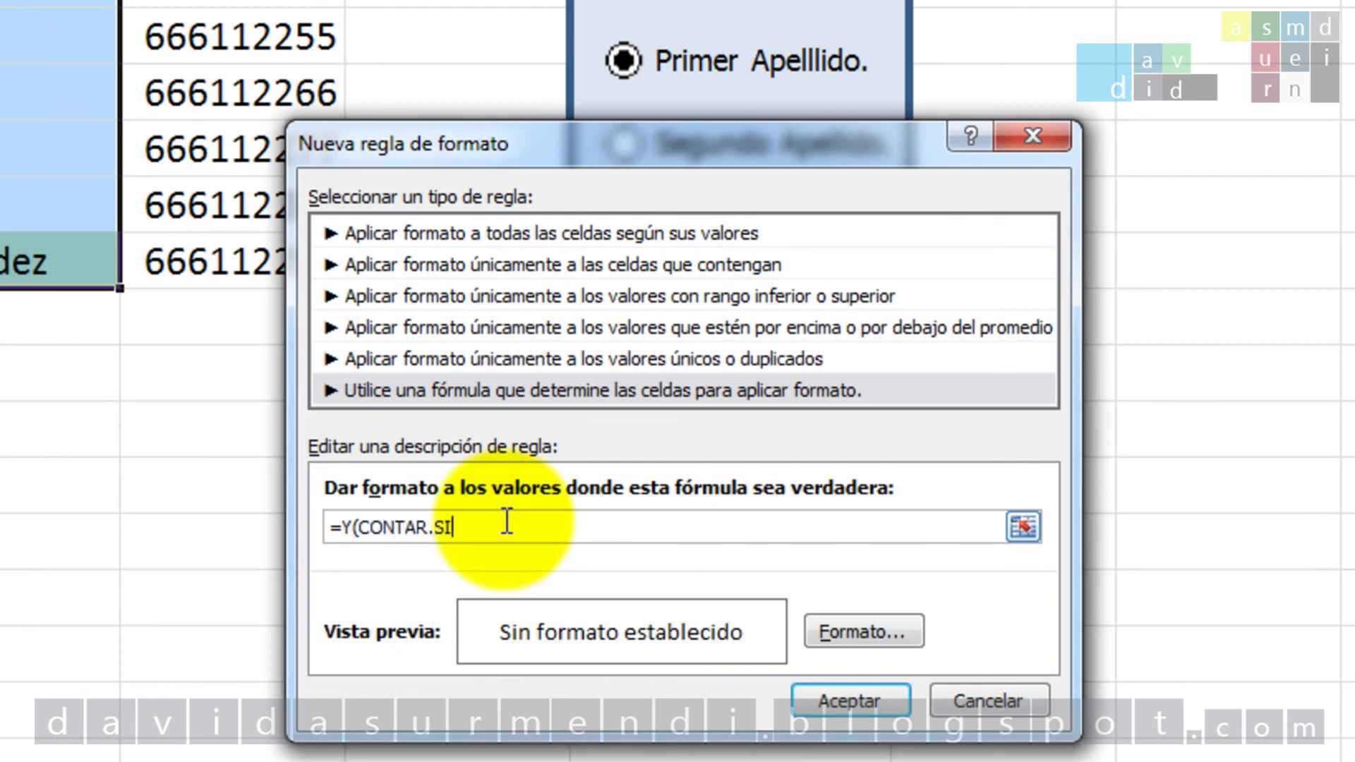
pyautogui.write('(C2; "*" &')
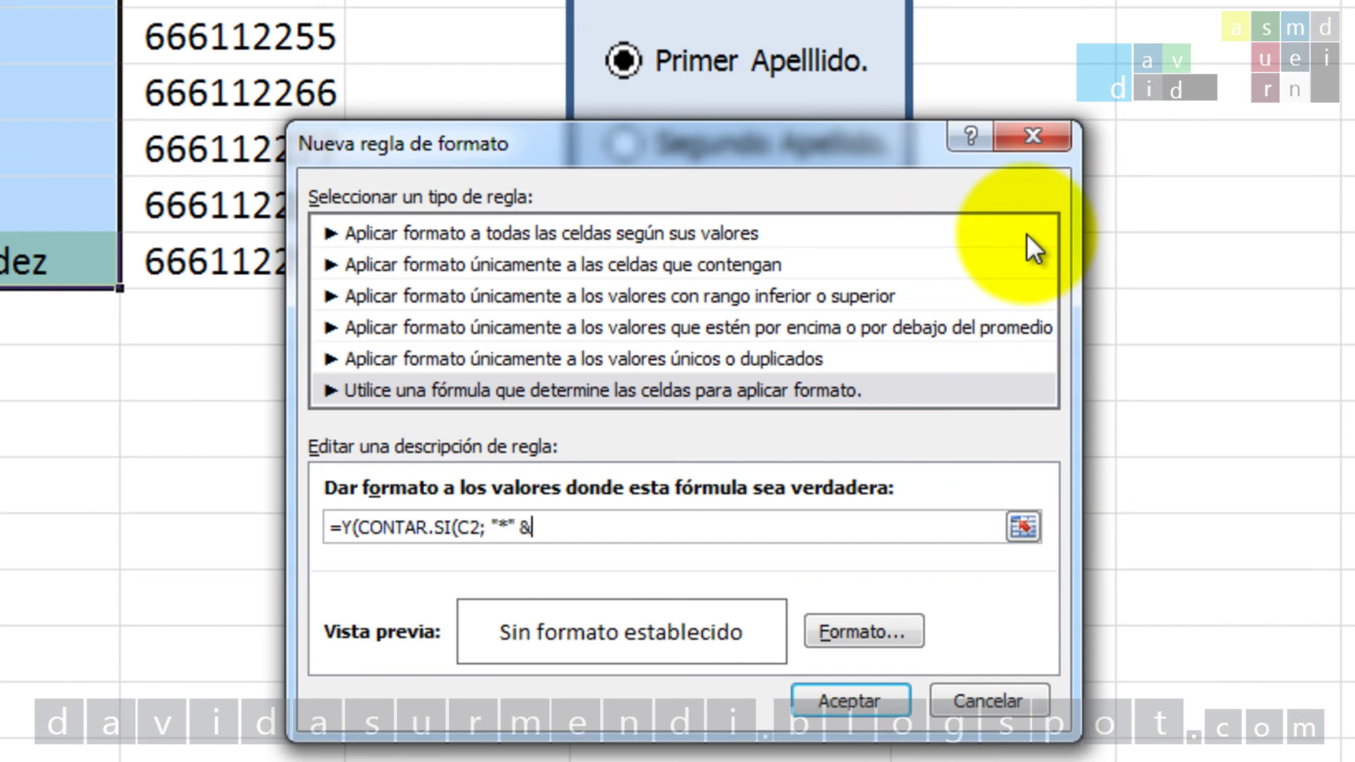
pyautogui.write(' G$1) ')
pyautogui.write('= 1; H$')
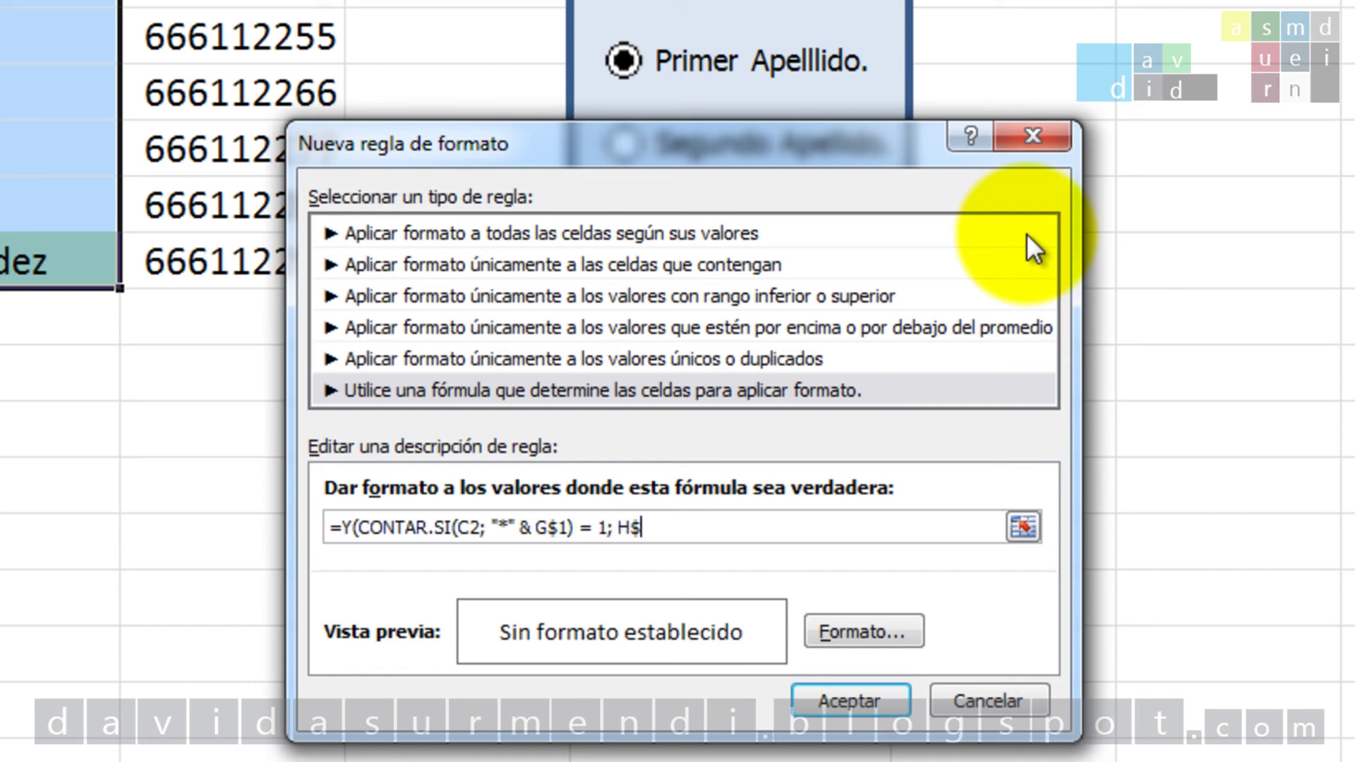
pyautogui.write('1 ')
pyautogui.write('= 3)')
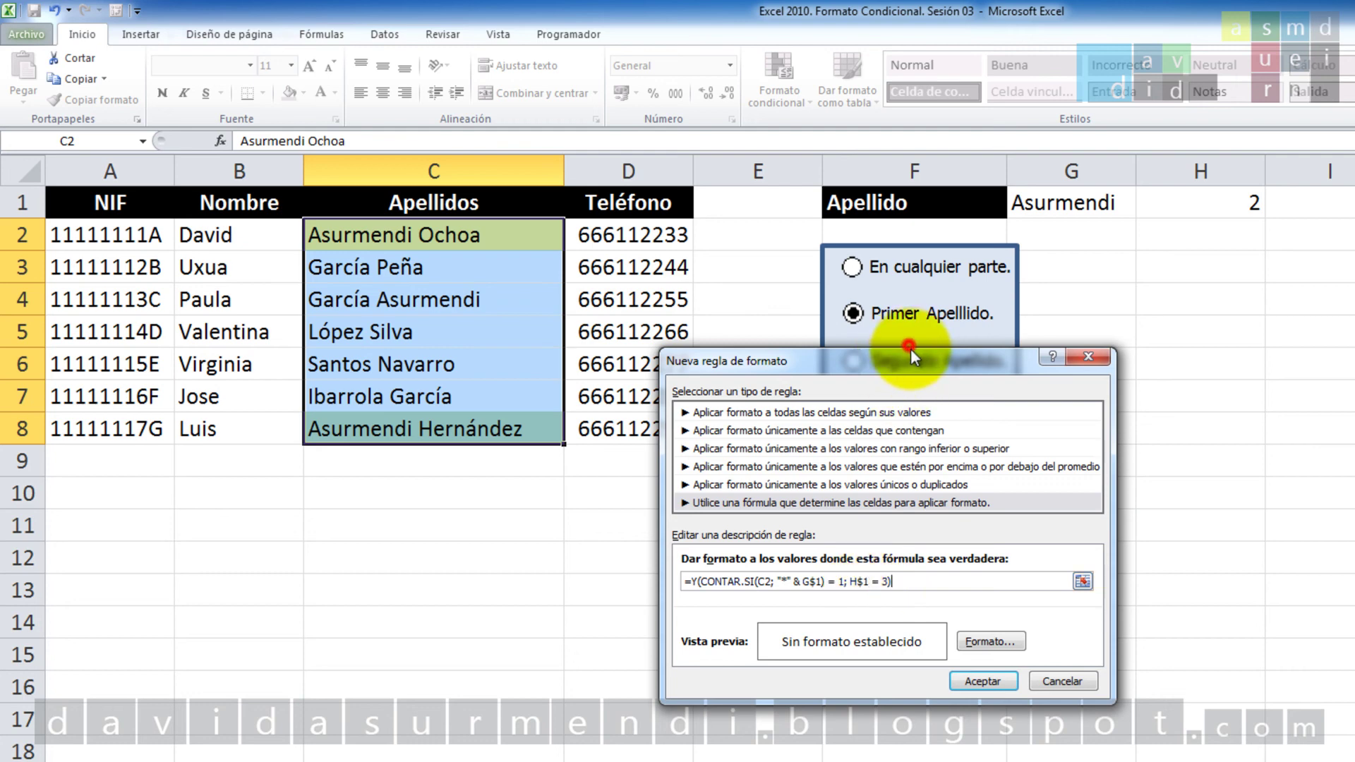
# Give the second-surname rule a light green fill and save it
pyautogui.moveTo(913, 370); pyautogui.dragTo(946, 443)
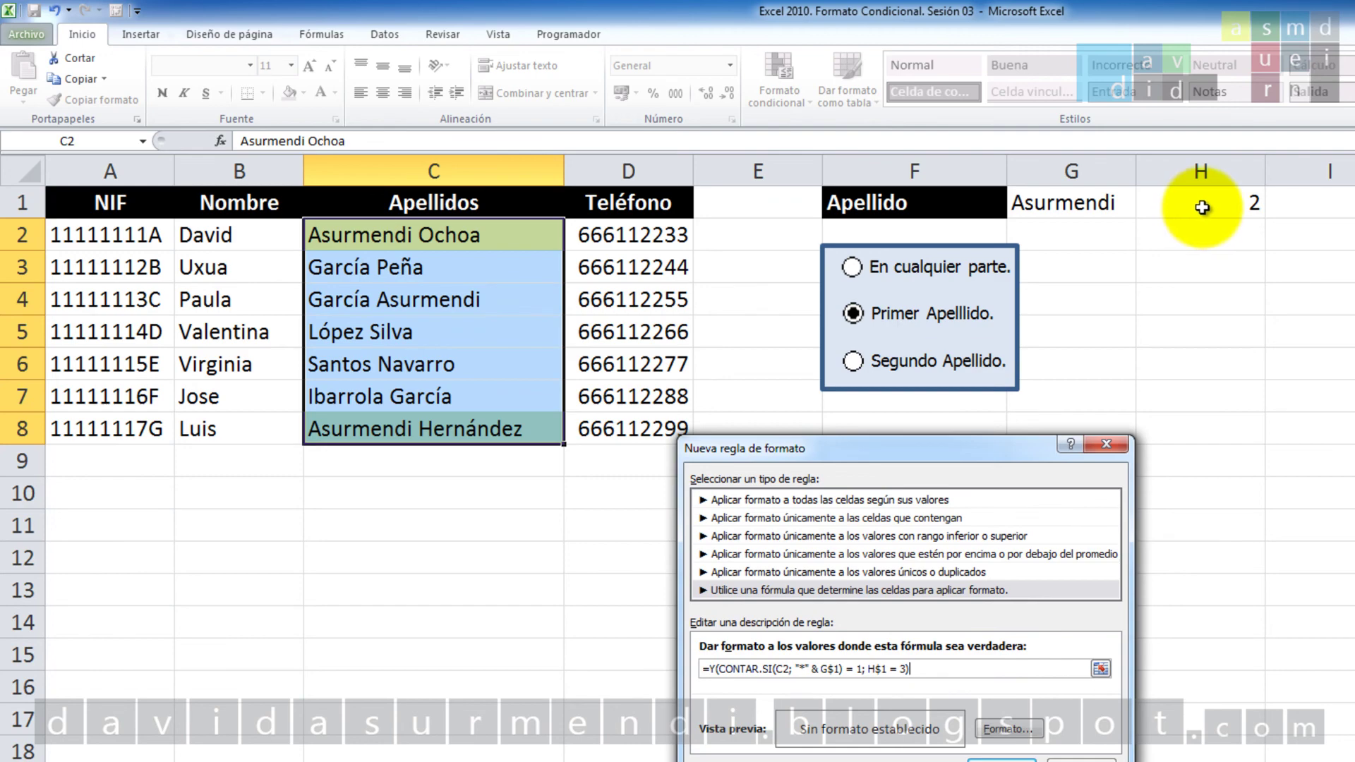
pyautogui.click(1006, 728)
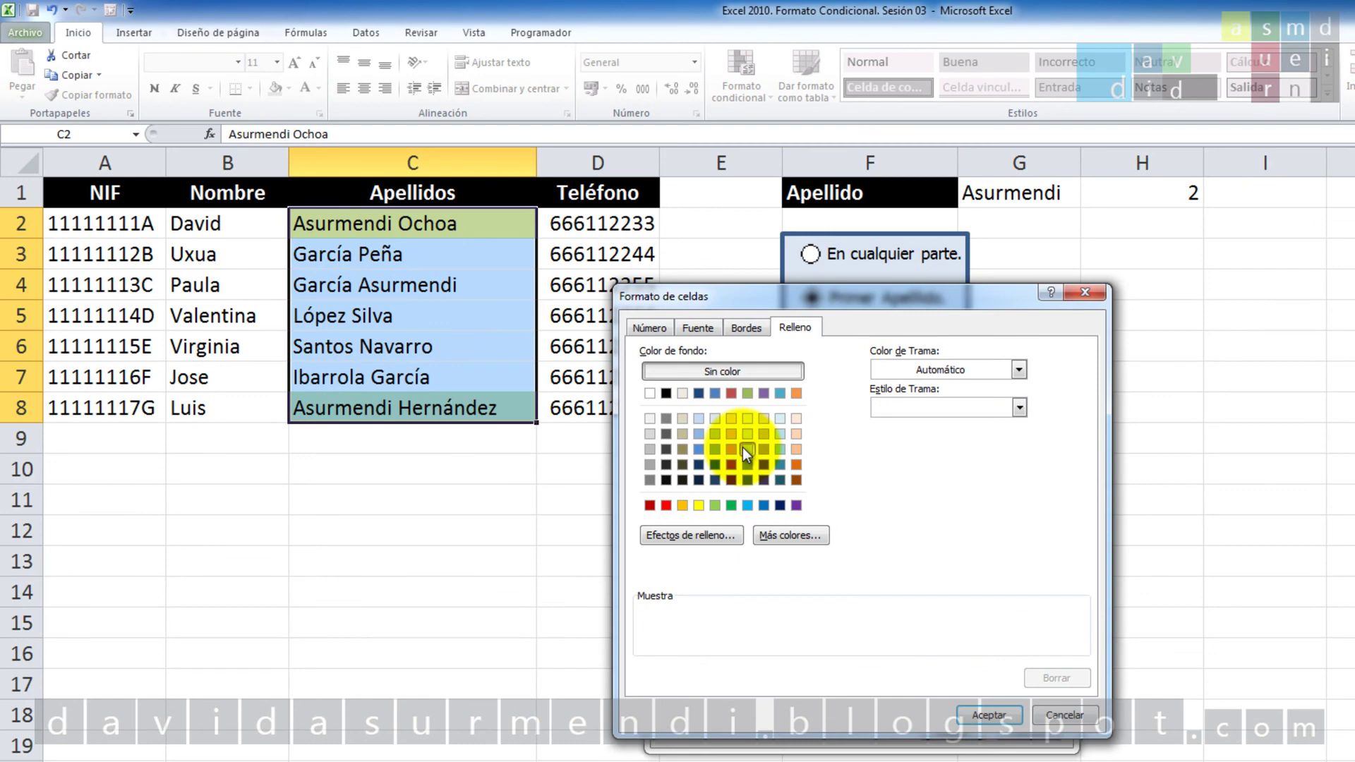
pyautogui.click(745, 448)
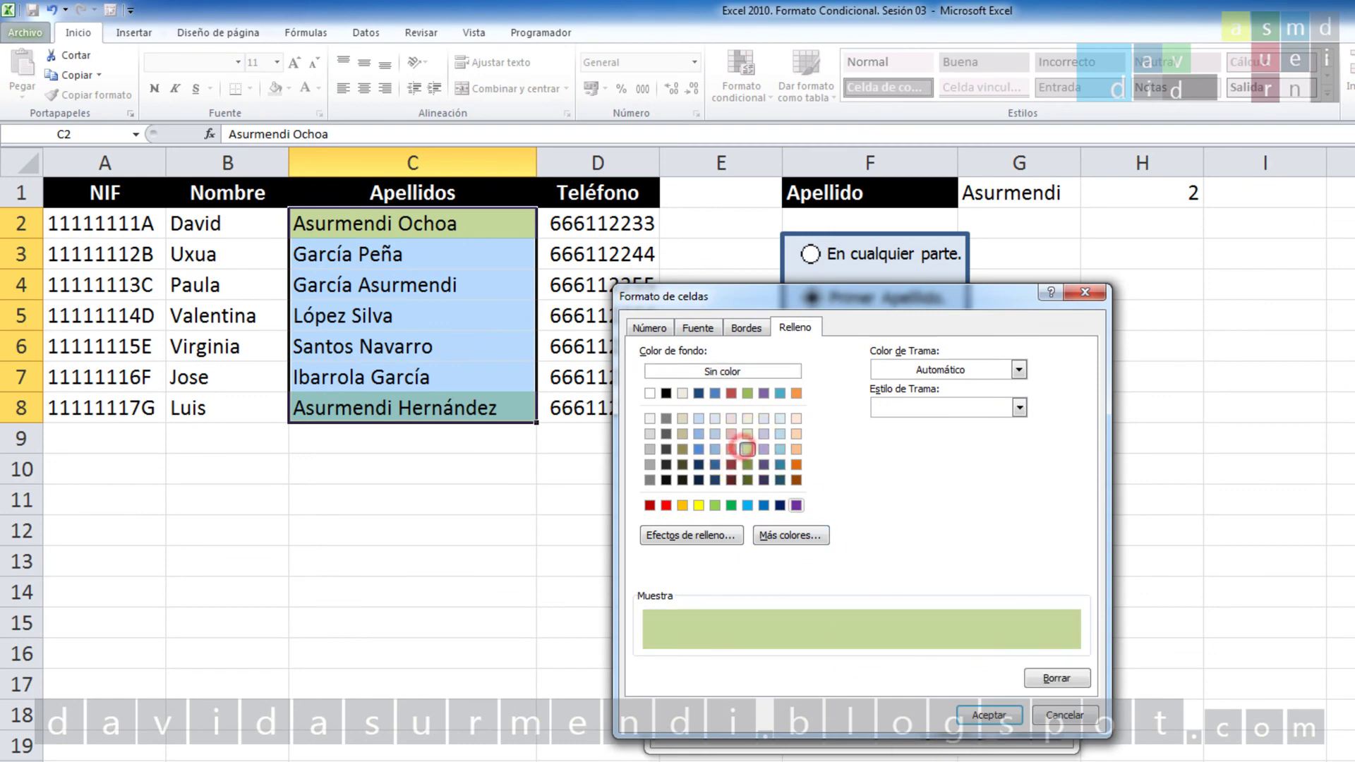
pyautogui.click(1005, 715)
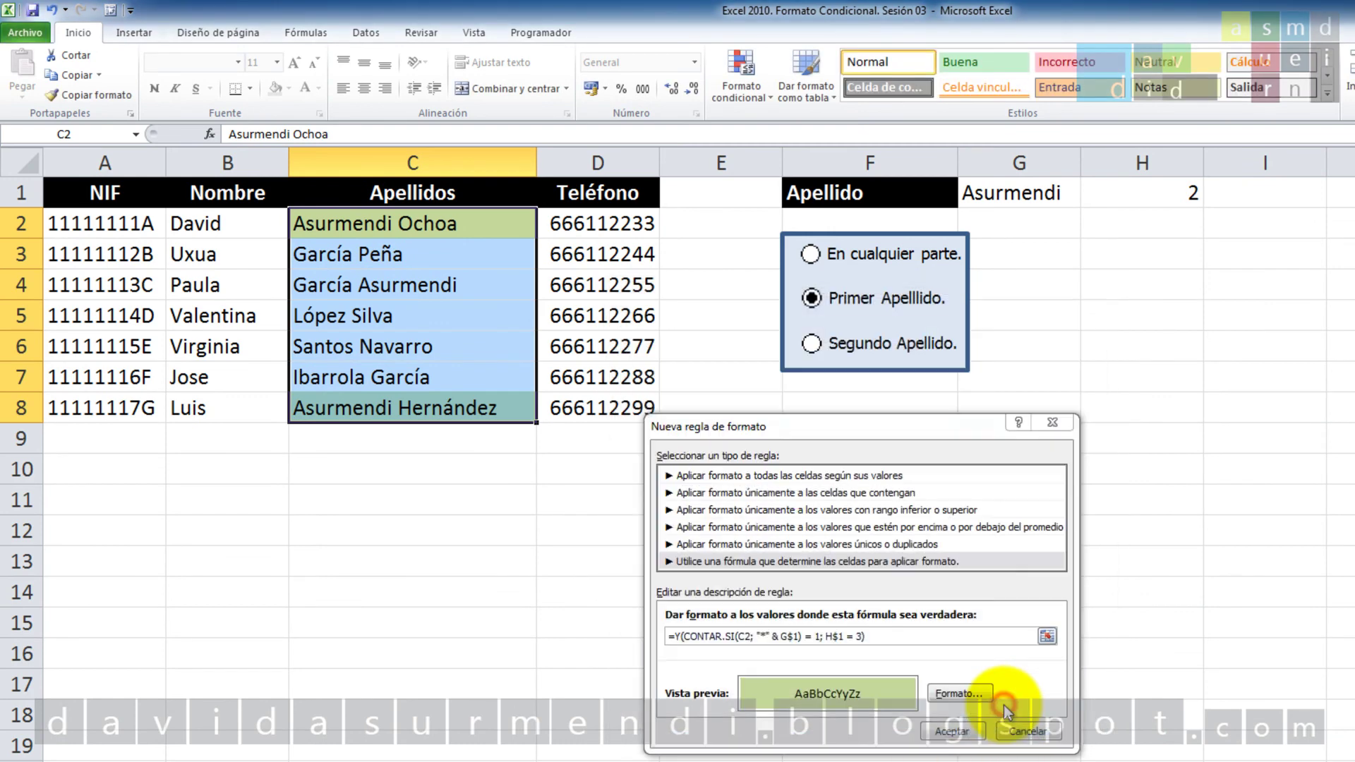
pyautogui.click(965, 734)
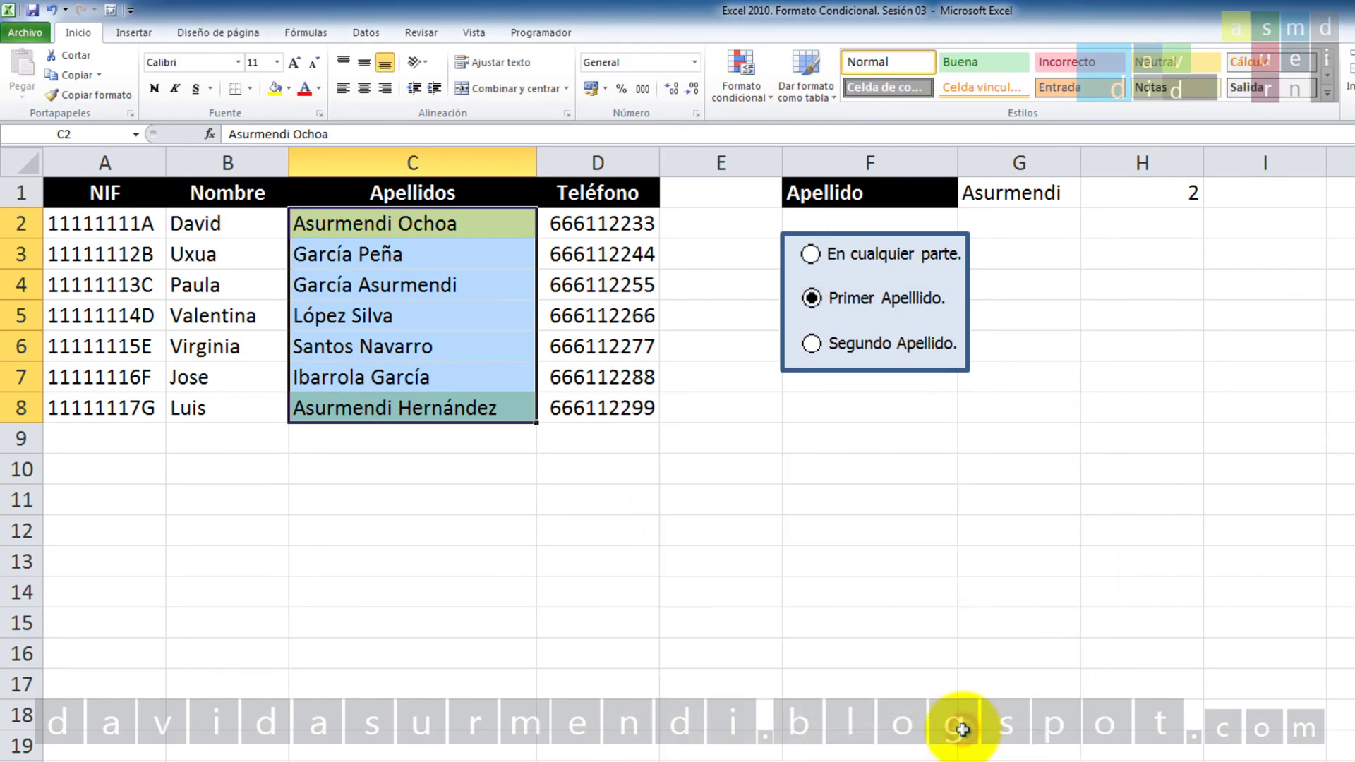
pyautogui.click(810, 254)
pyautogui.click(812, 298)
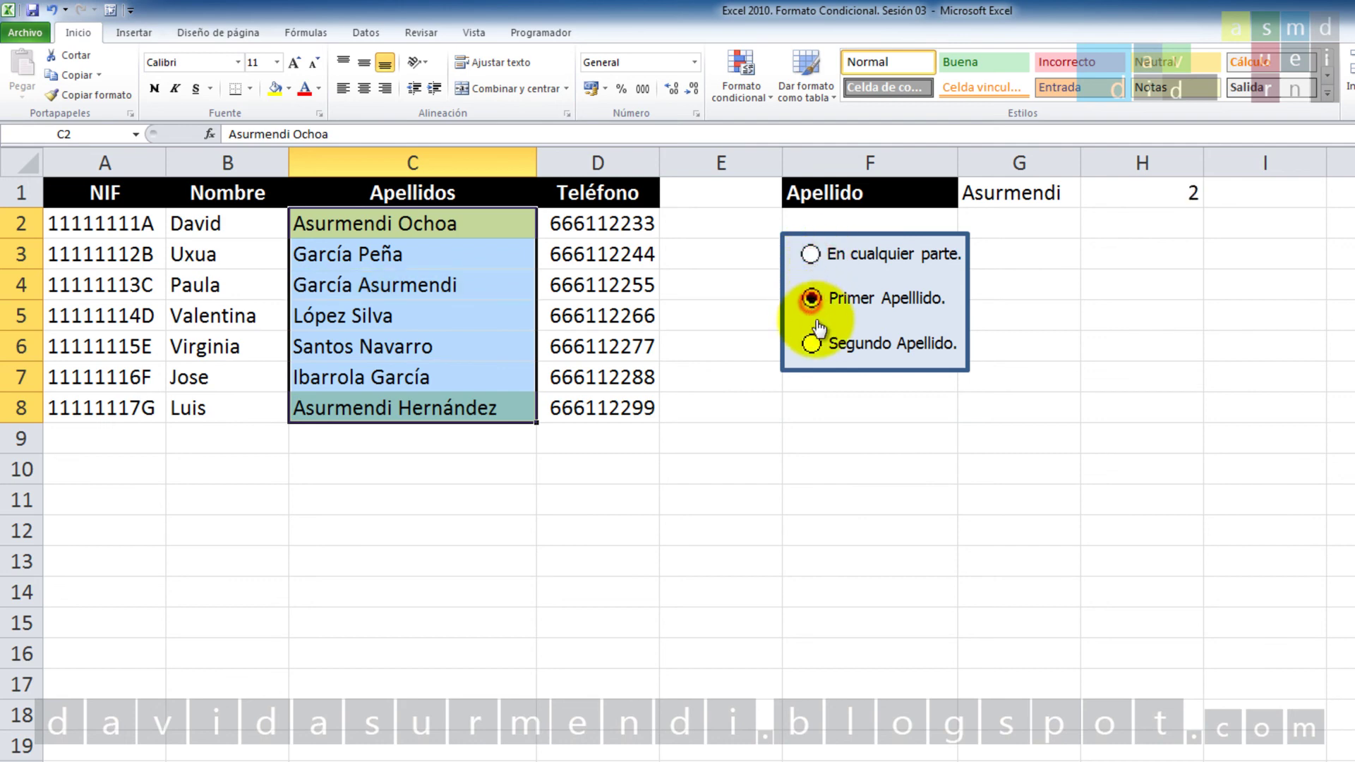
pyautogui.click(811, 344)
pyautogui.click(557, 526)
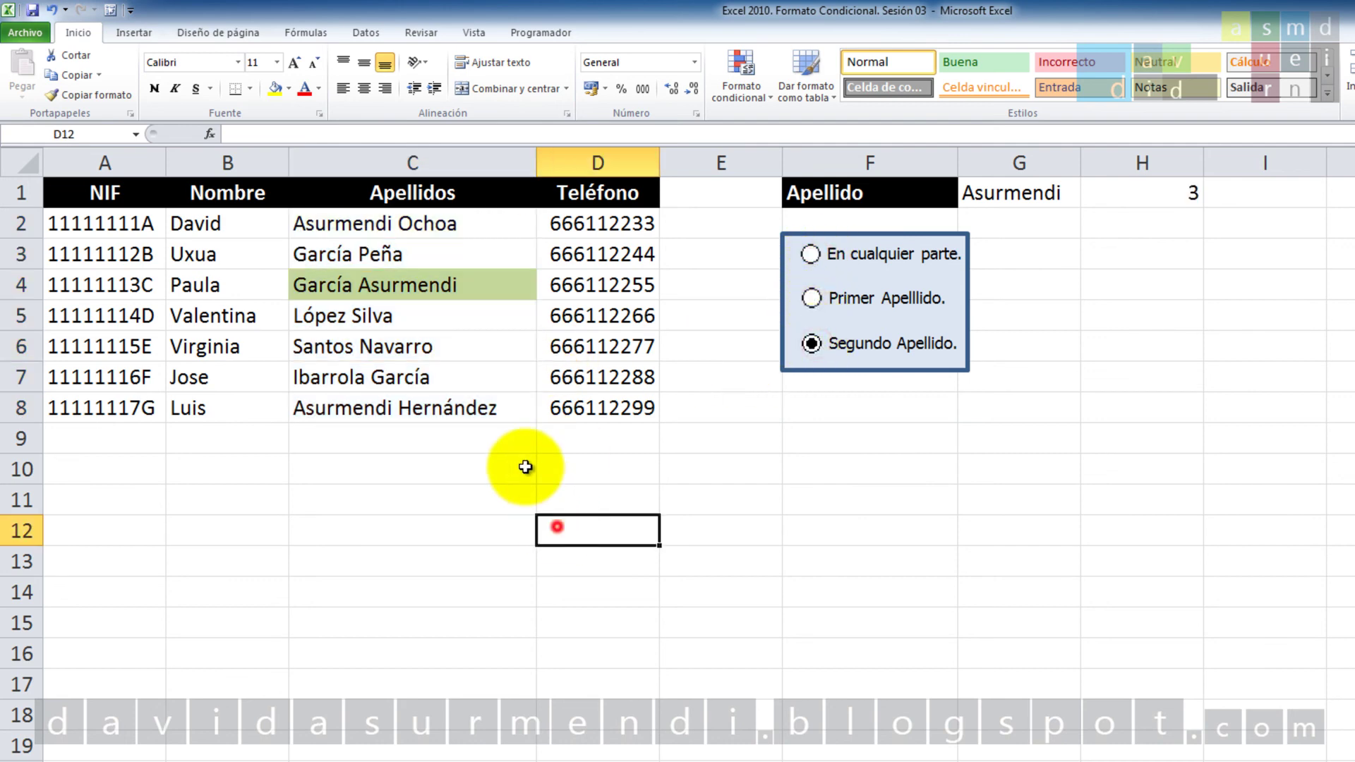
pyautogui.click(811, 298)
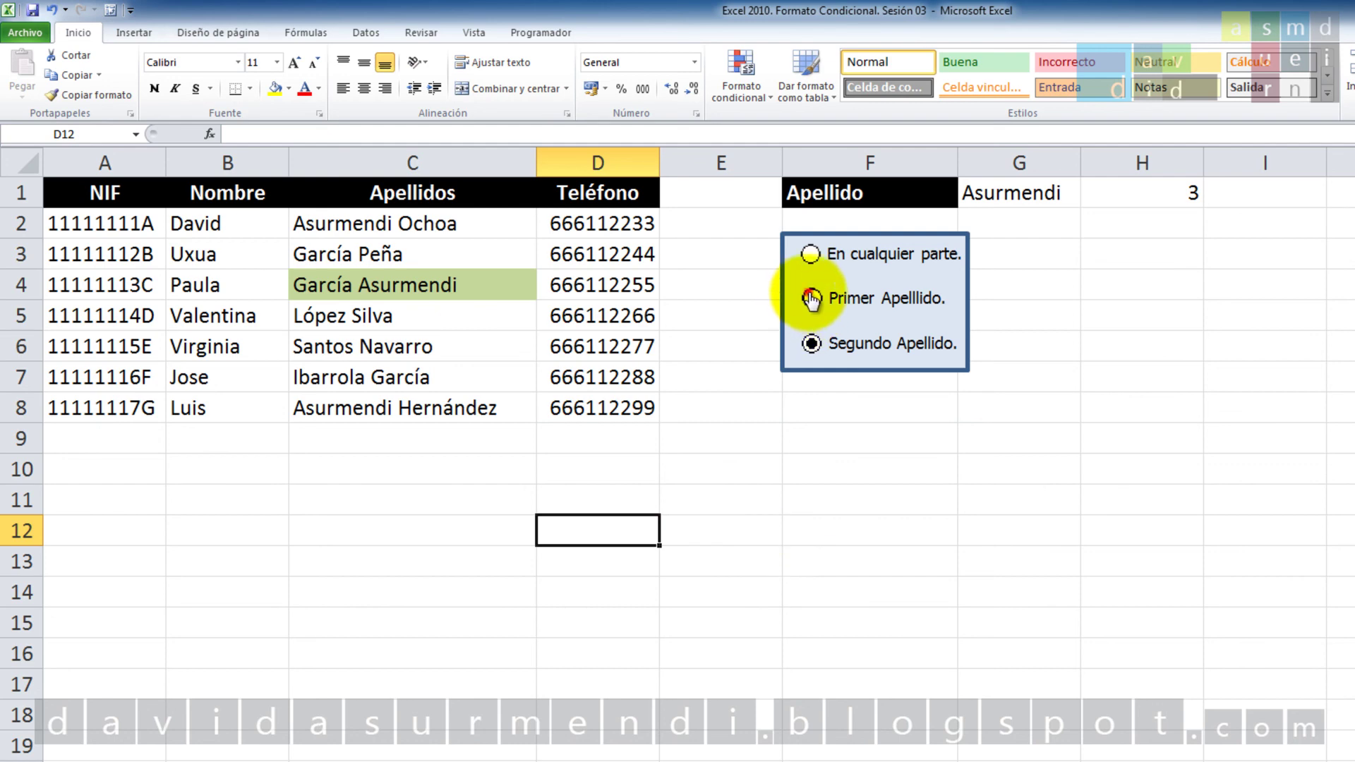
pyautogui.click(810, 254)
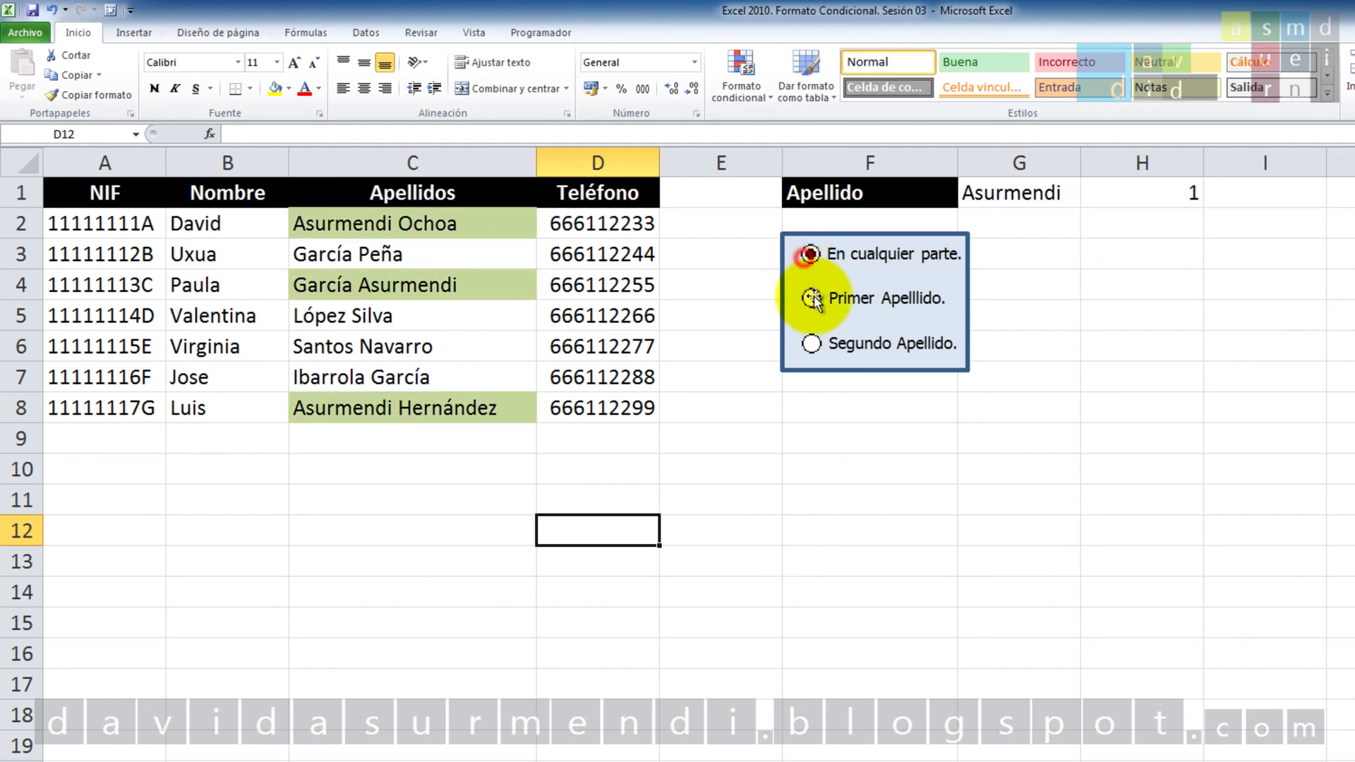
pyautogui.click(812, 344)
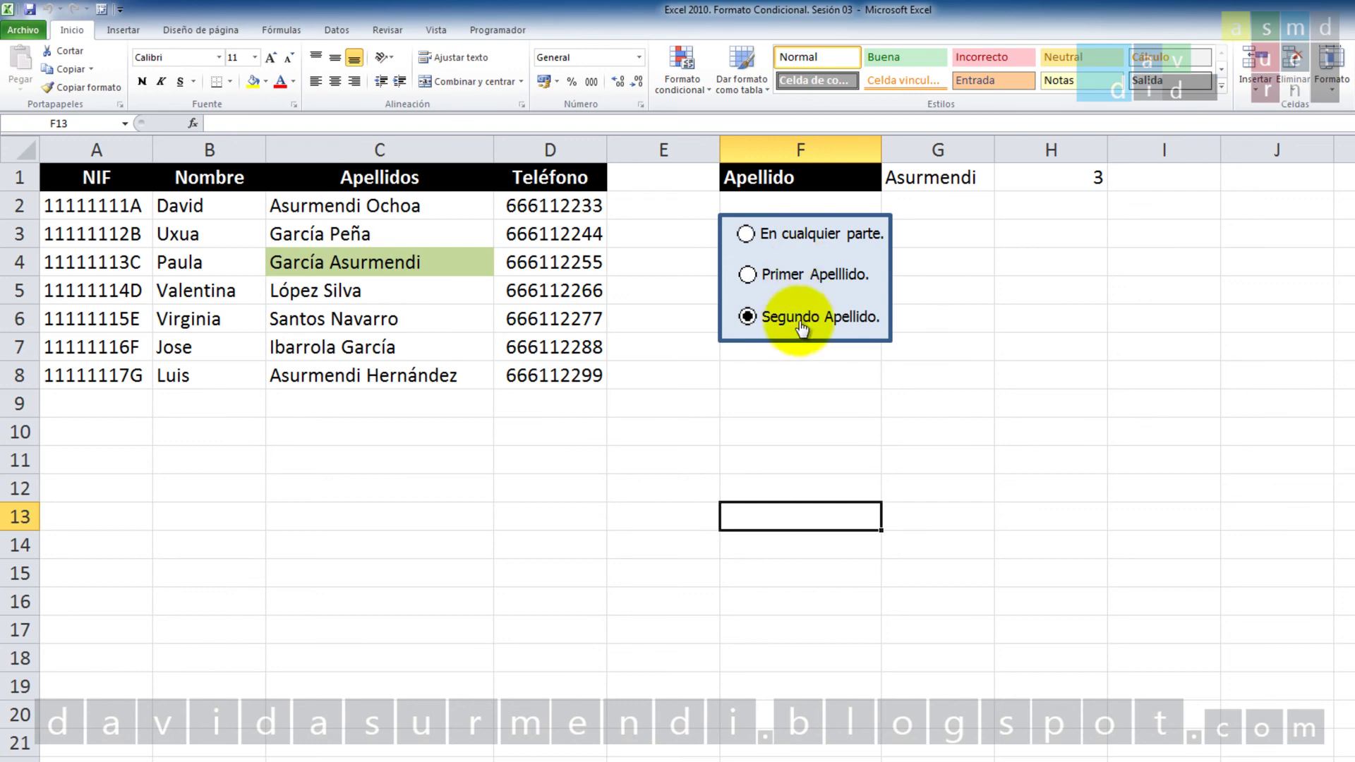
# In the rules manager for C2:C8, give the first-surname rule a light red fill
pyautogui.moveTo(332, 205); pyautogui.dragTo(363, 376)
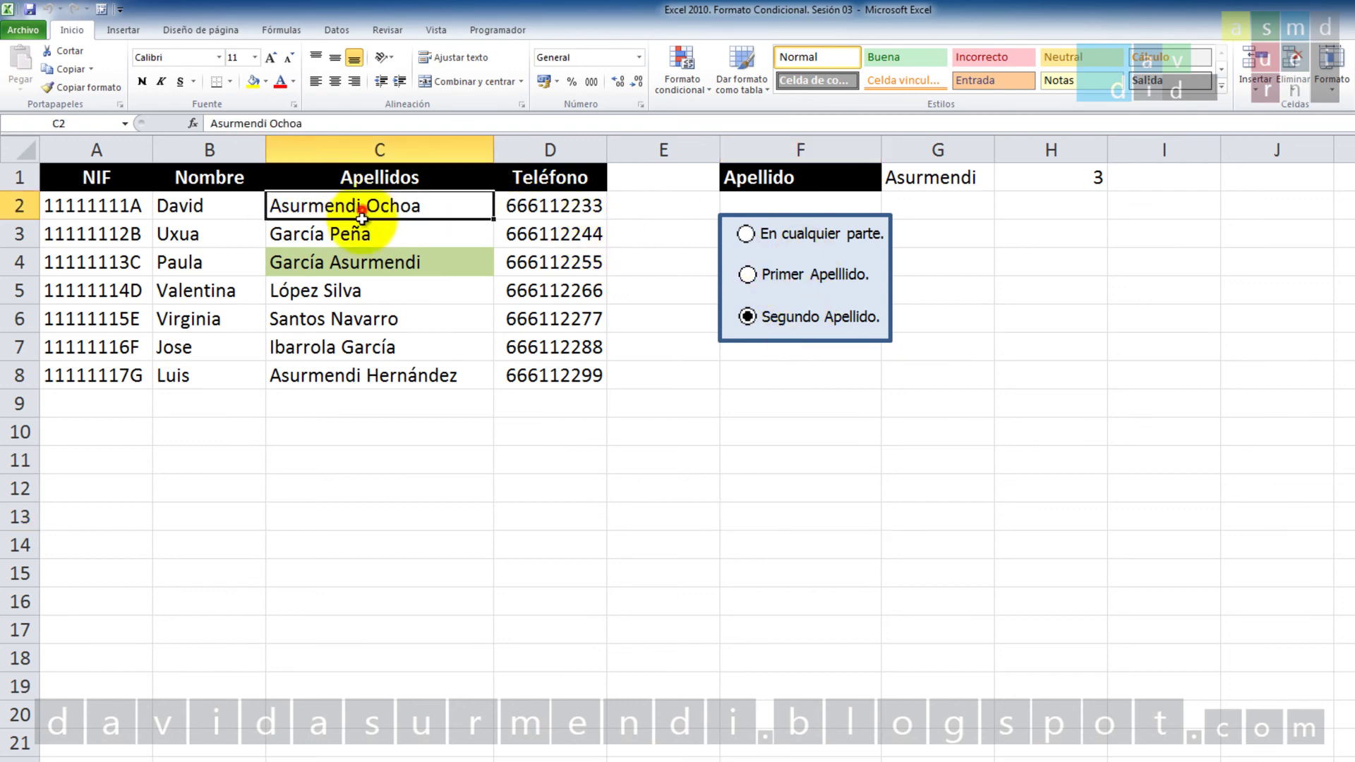
pyautogui.click(703, 78)
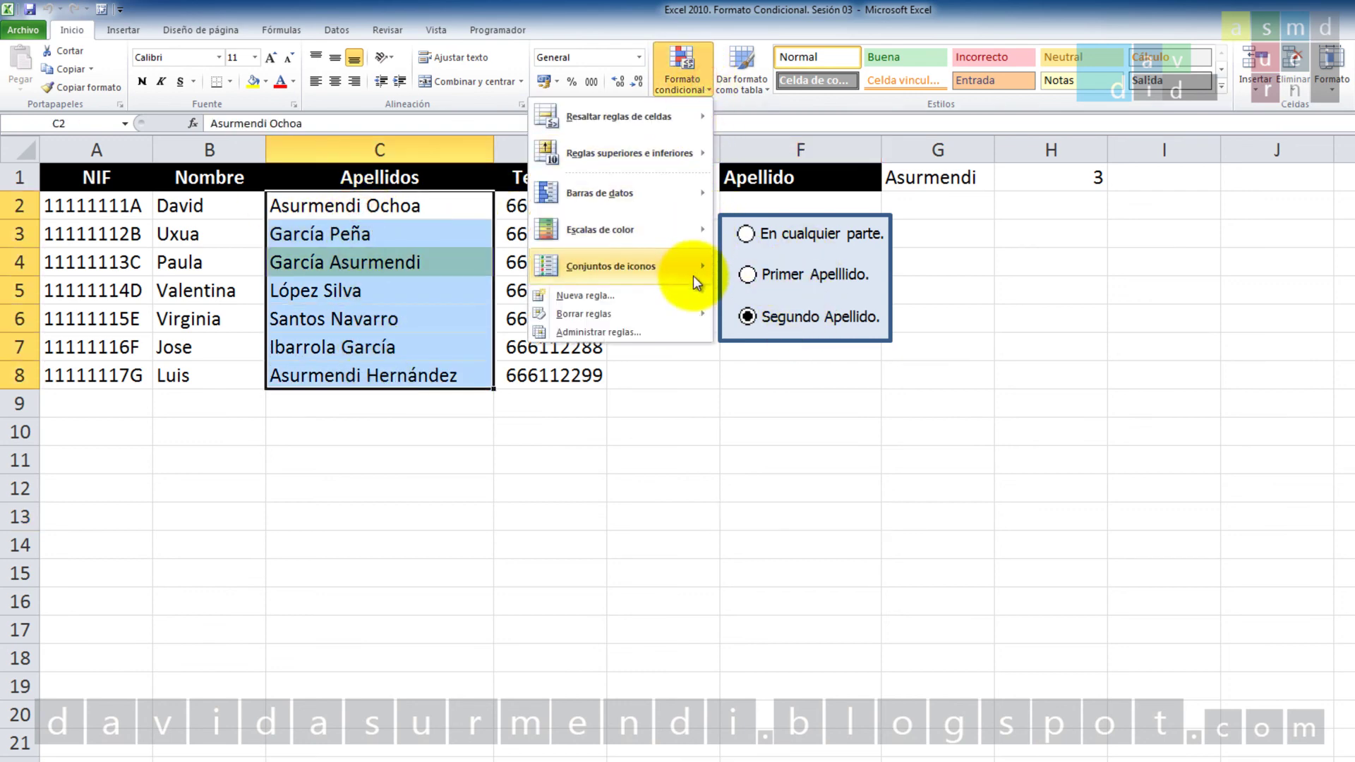
pyautogui.click(638, 332)
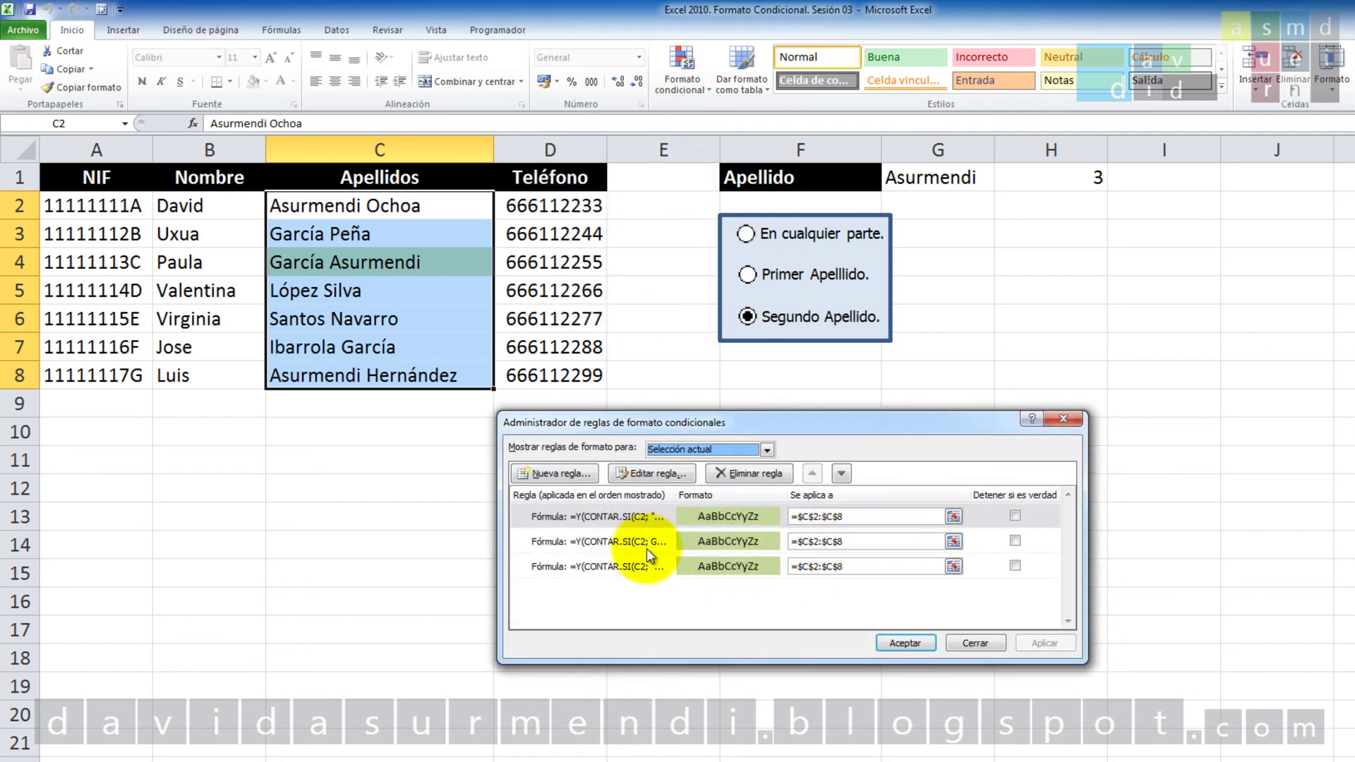
pyautogui.doubleClick(642, 542)
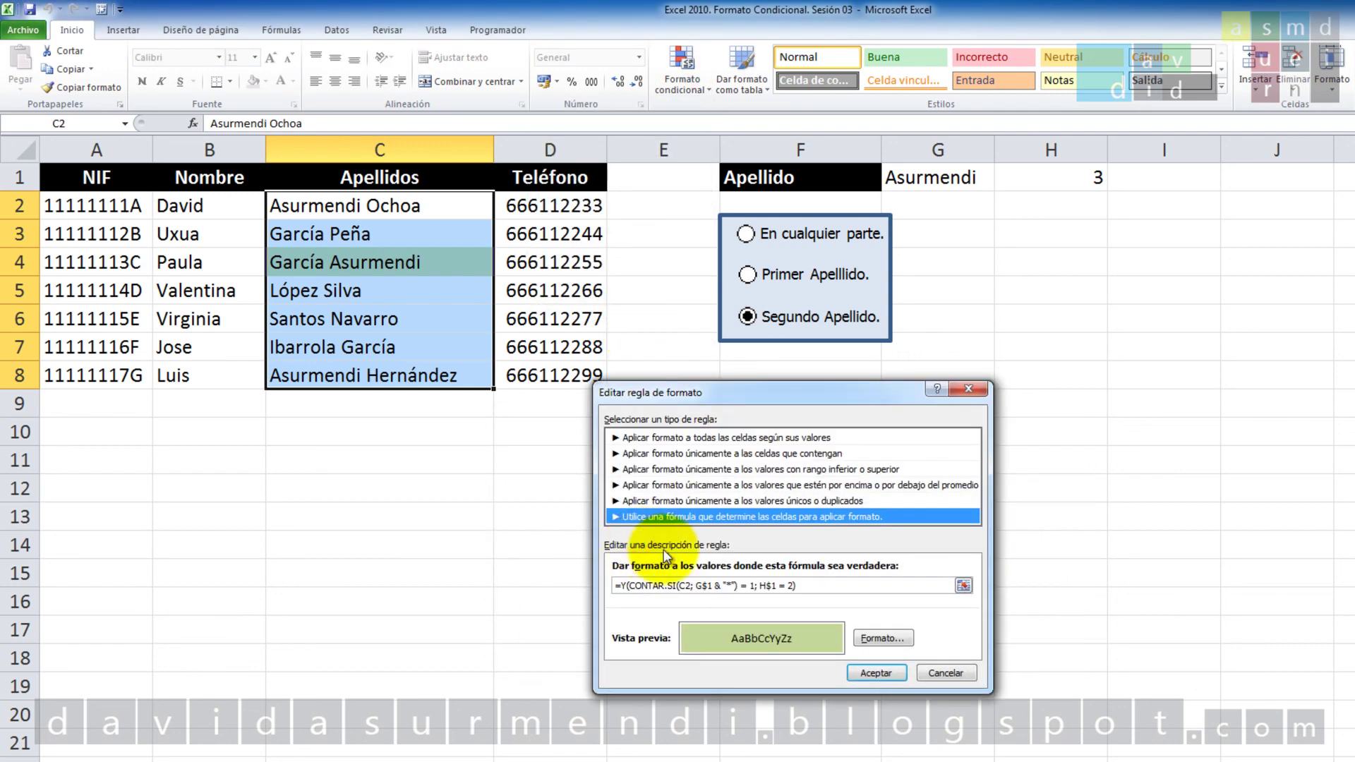
pyautogui.click(894, 638)
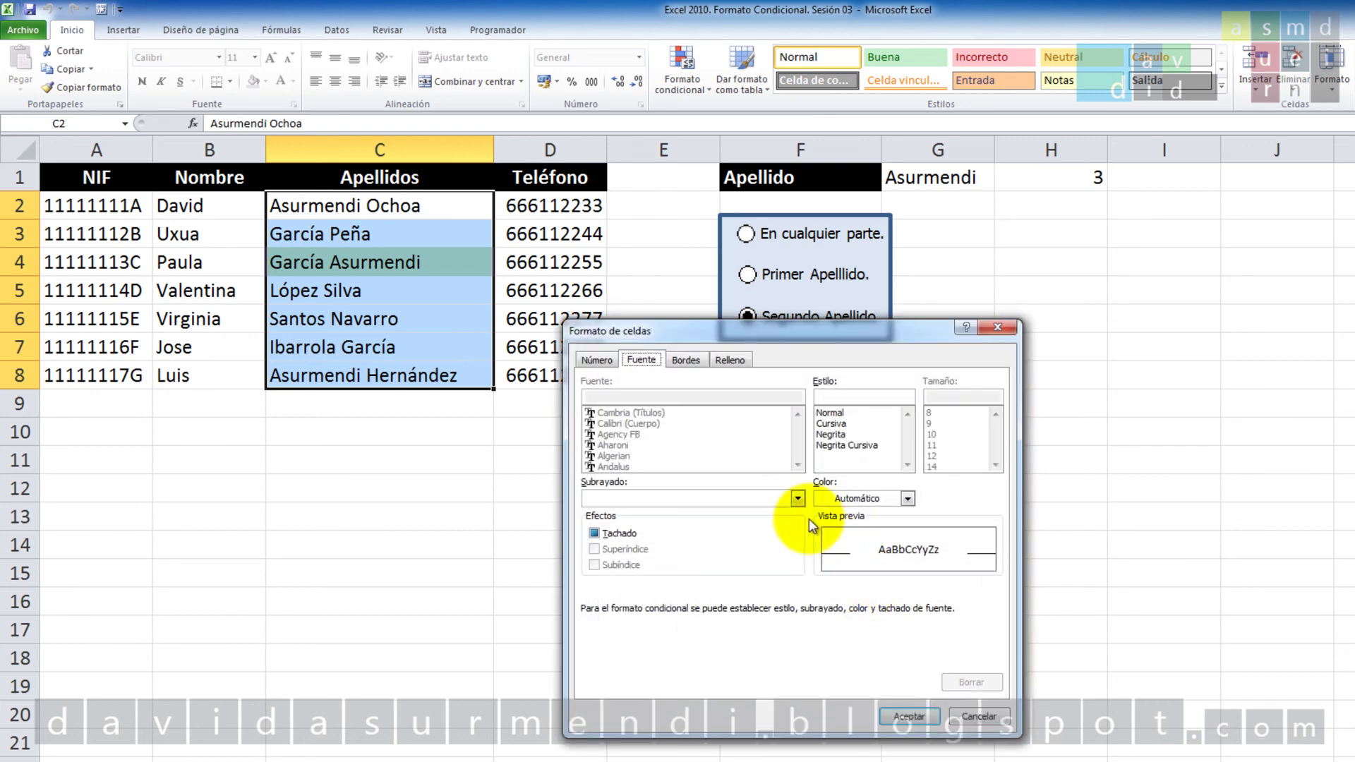
pyautogui.click(731, 360)
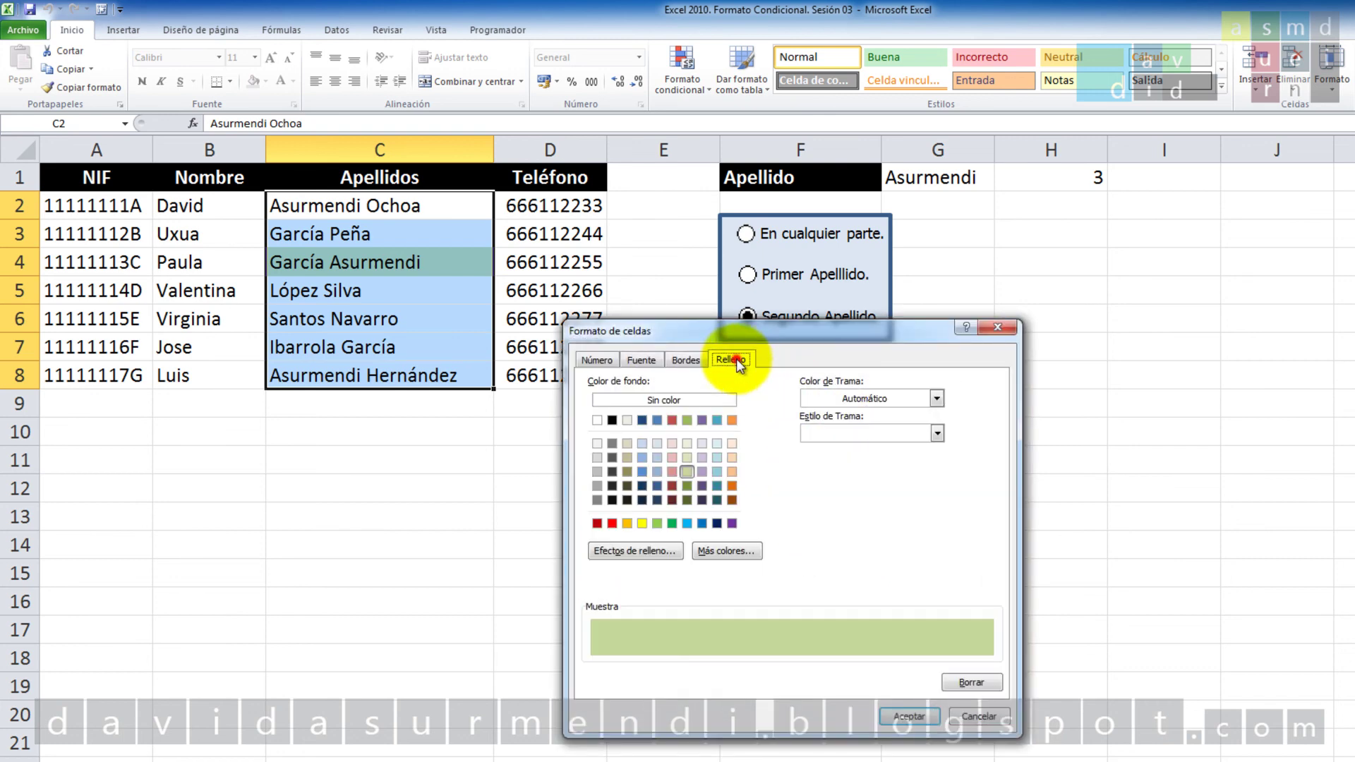
pyautogui.click(670, 472)
pyautogui.click(909, 717)
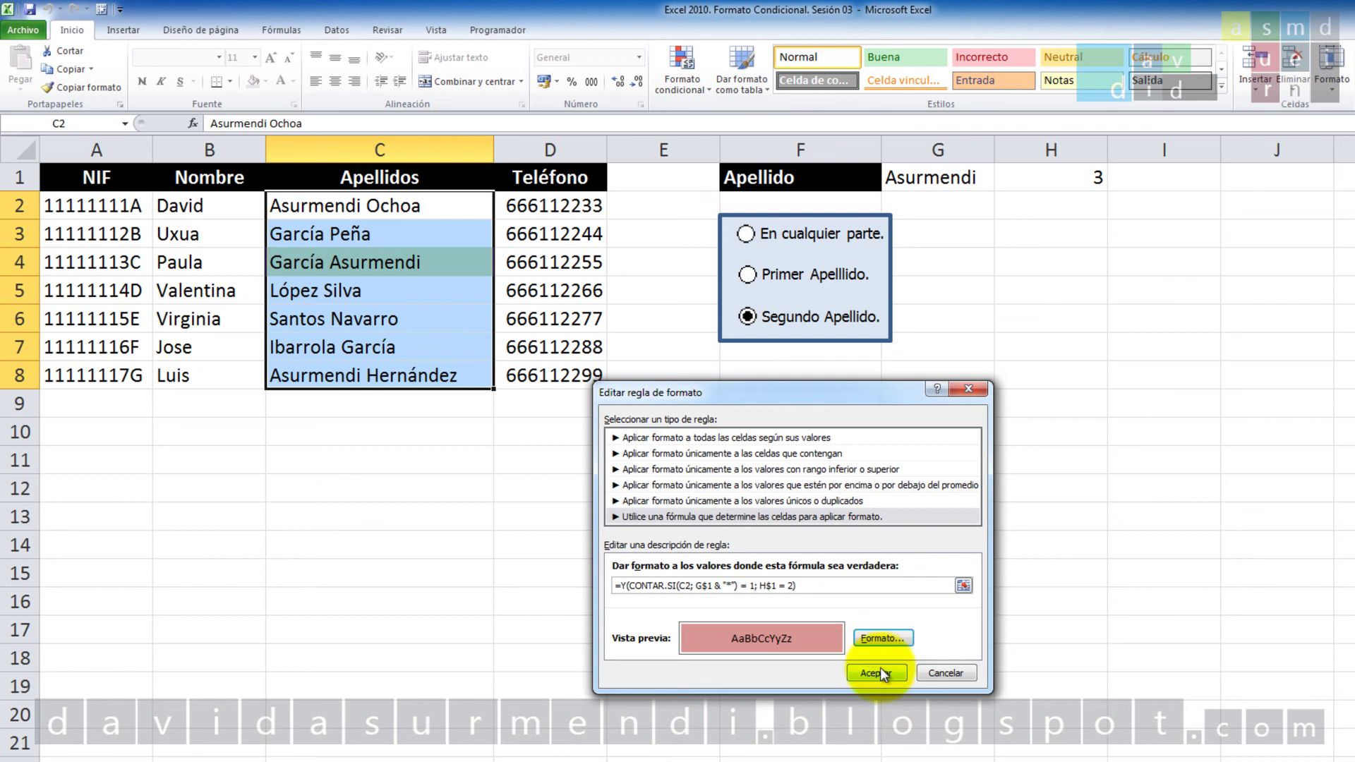
pyautogui.click(877, 671)
# Give the match-anywhere rule a light blue fill and apply the rules
pyautogui.doubleClick(756, 564)
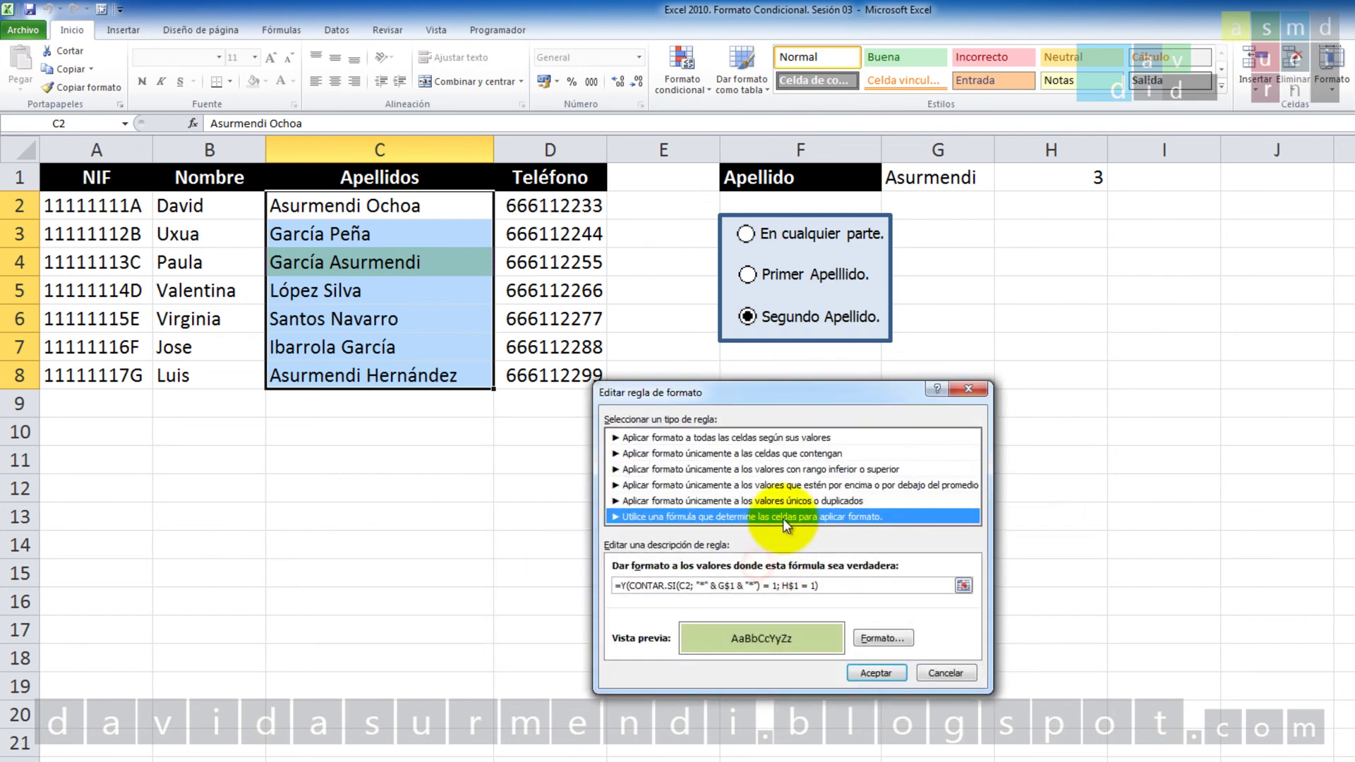
pyautogui.click(871, 644)
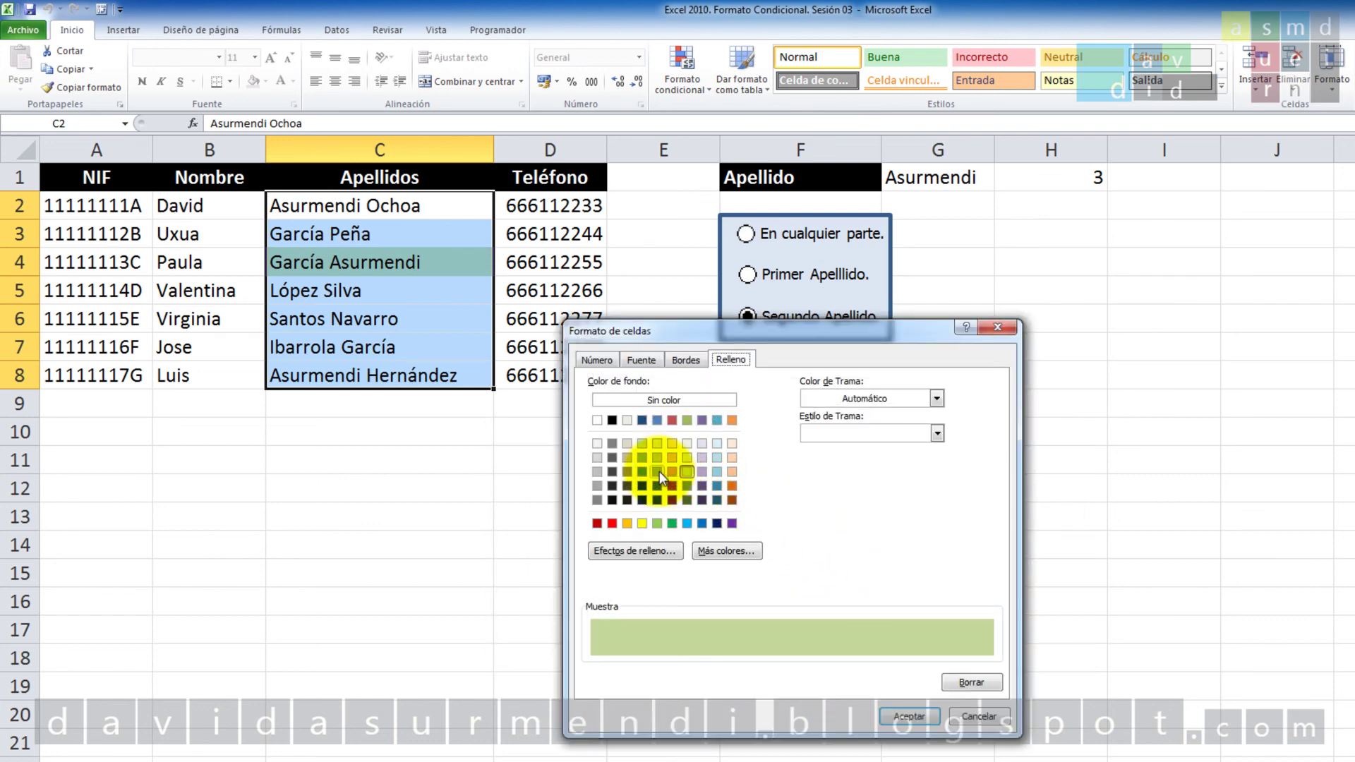
pyautogui.click(658, 472)
pyautogui.click(907, 716)
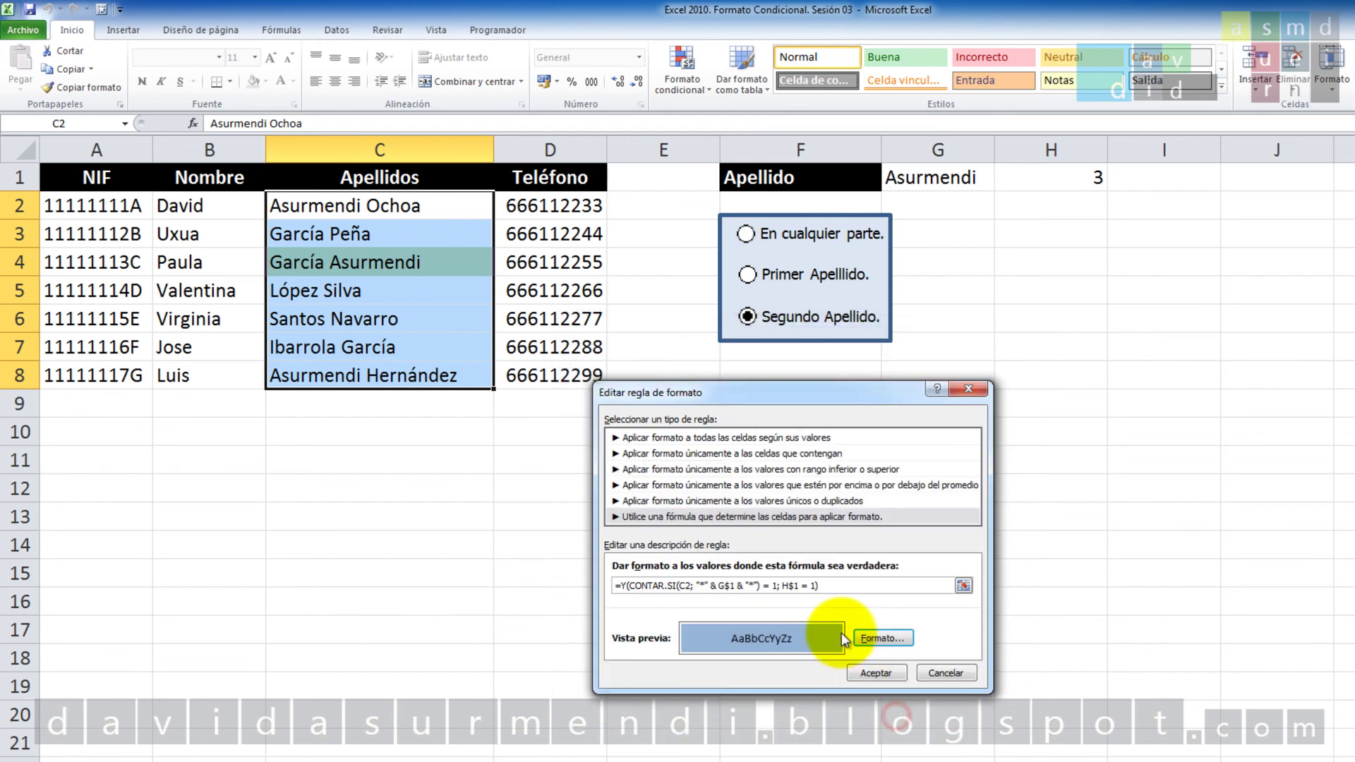
pyautogui.click(859, 675)
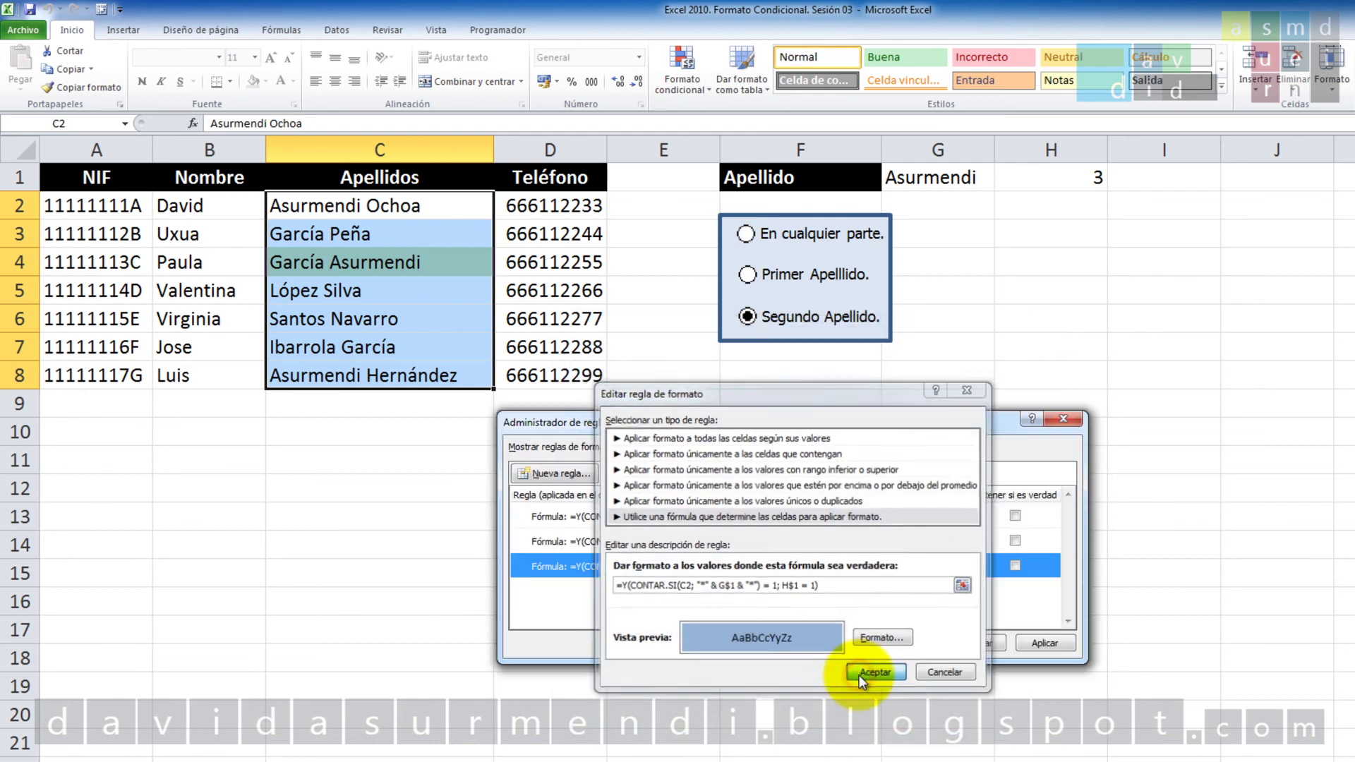
pyautogui.click(900, 644)
pyautogui.click(838, 551)
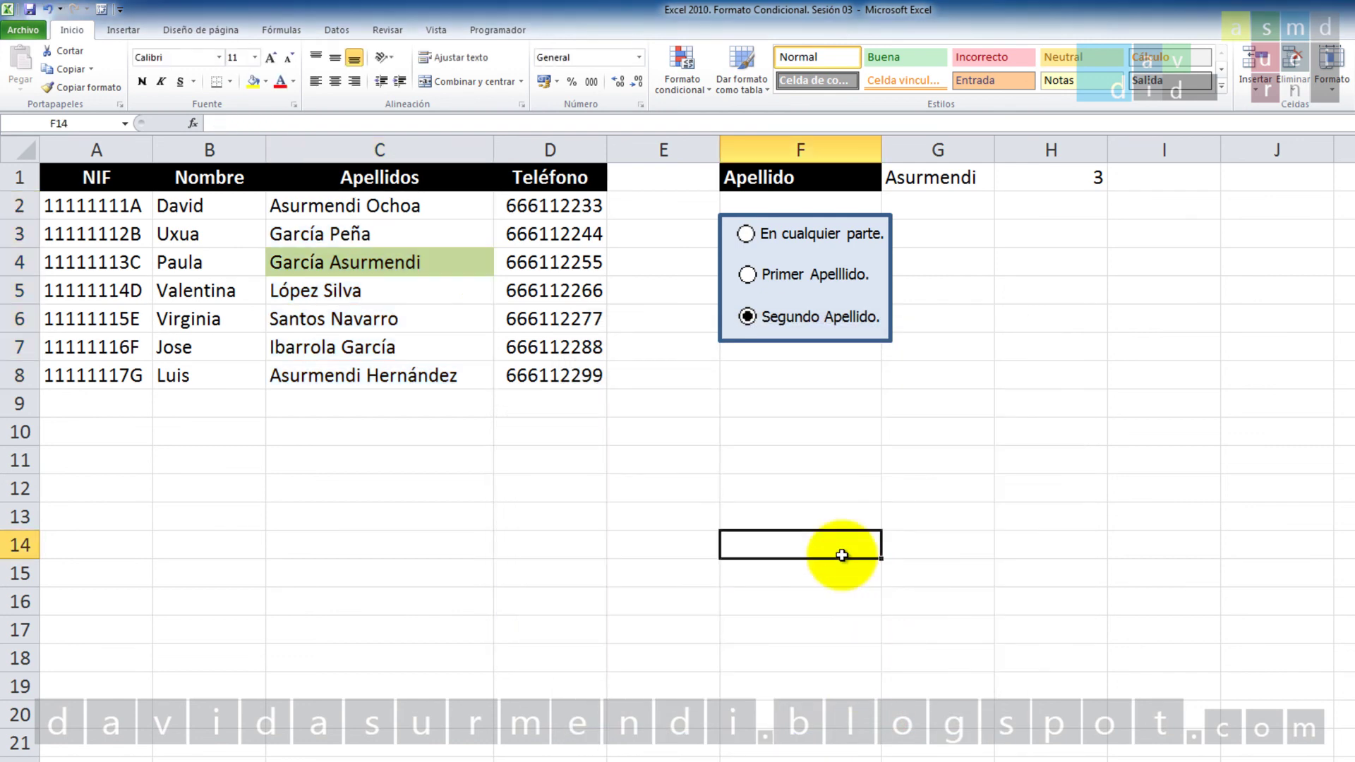
pyautogui.click(747, 275)
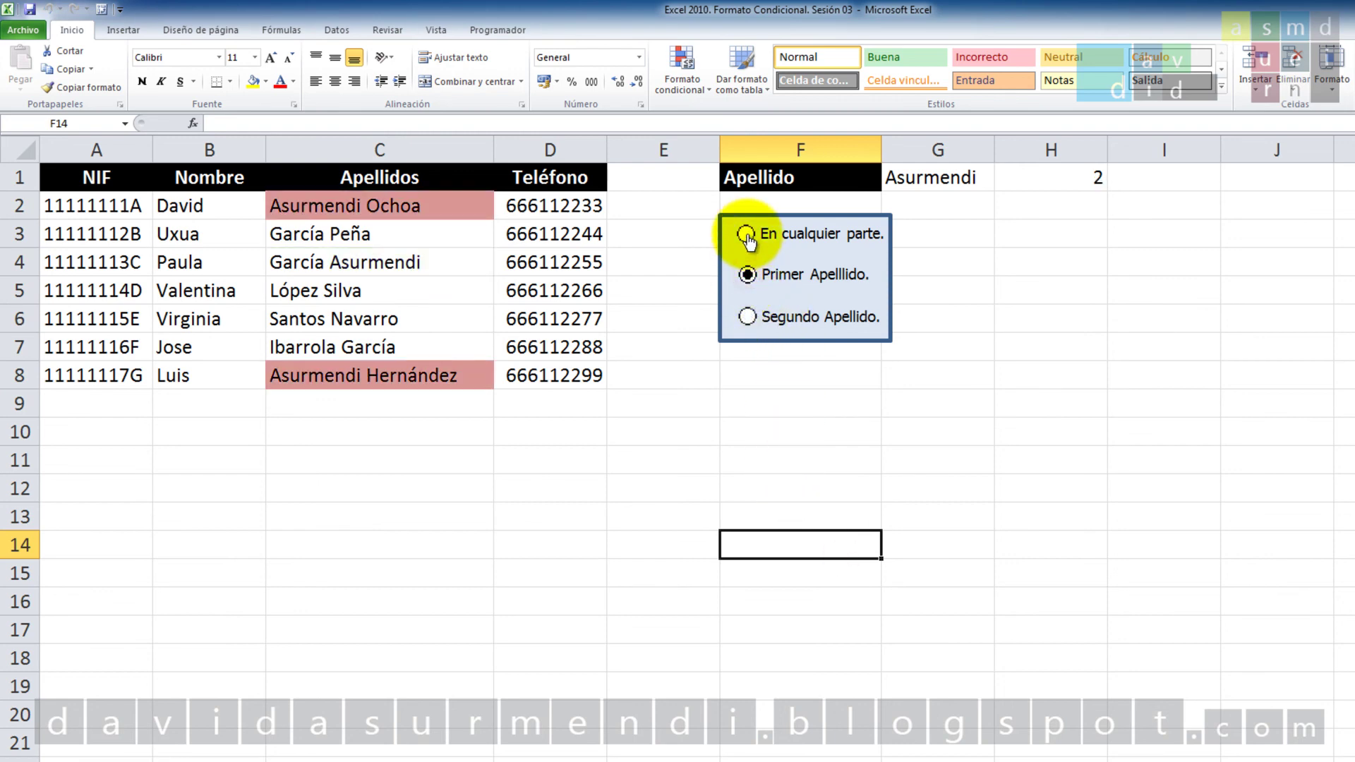
pyautogui.click(745, 234)
pyautogui.click(747, 274)
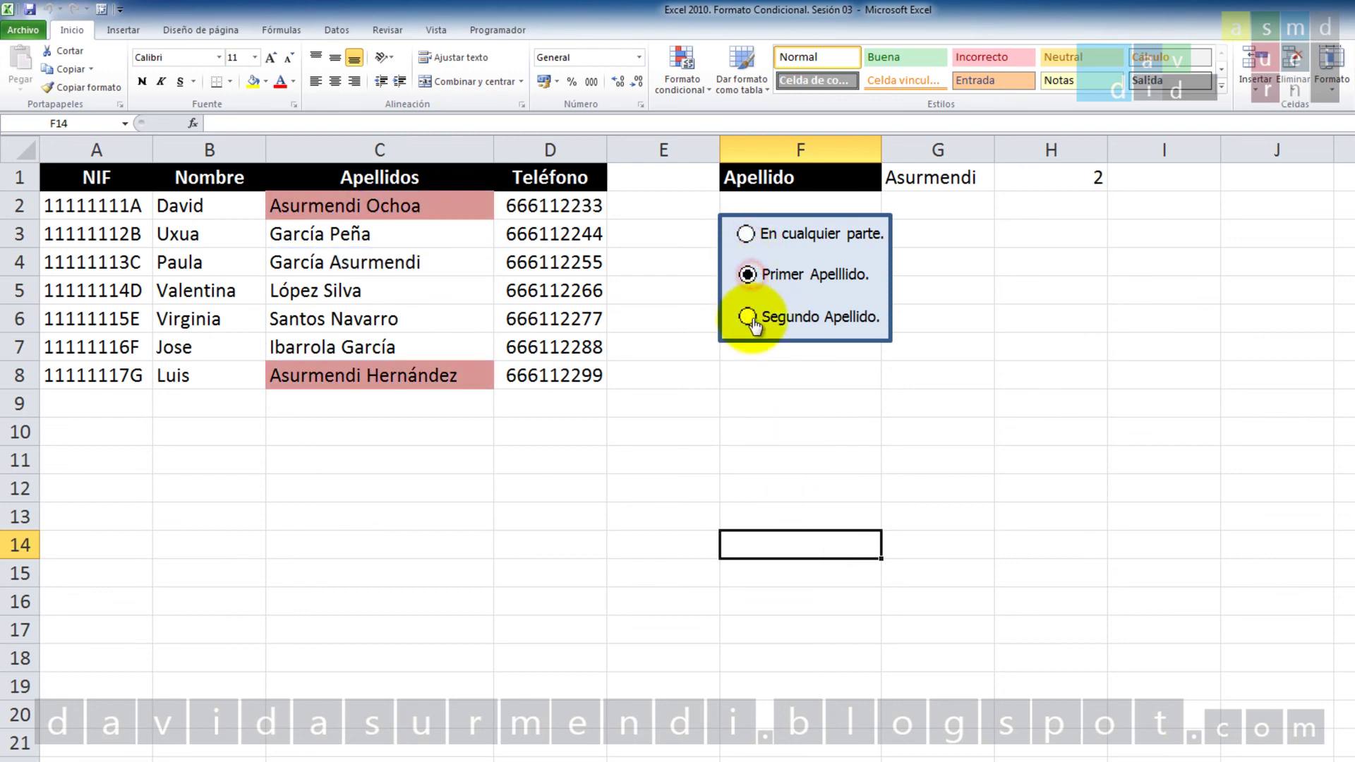
pyautogui.click(747, 317)
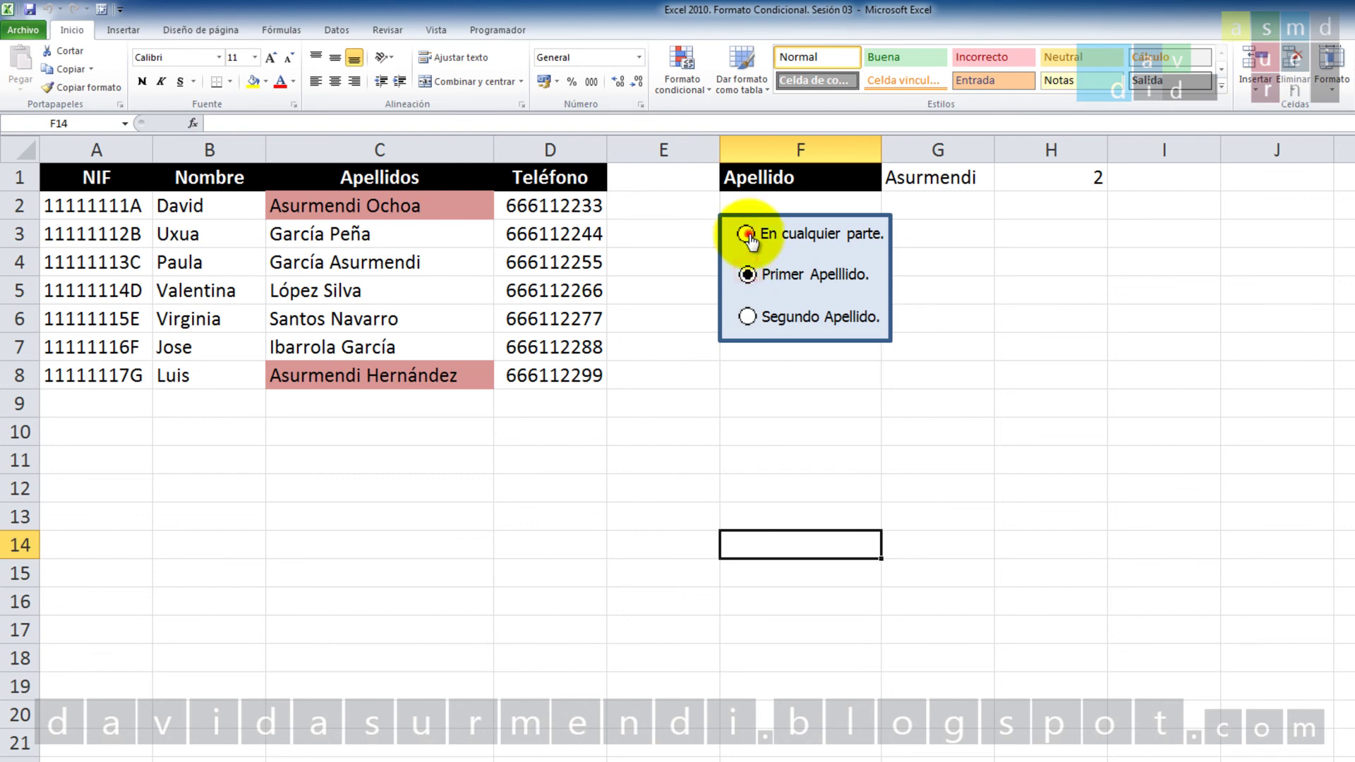
pyautogui.click(746, 233)
pyautogui.click(746, 275)
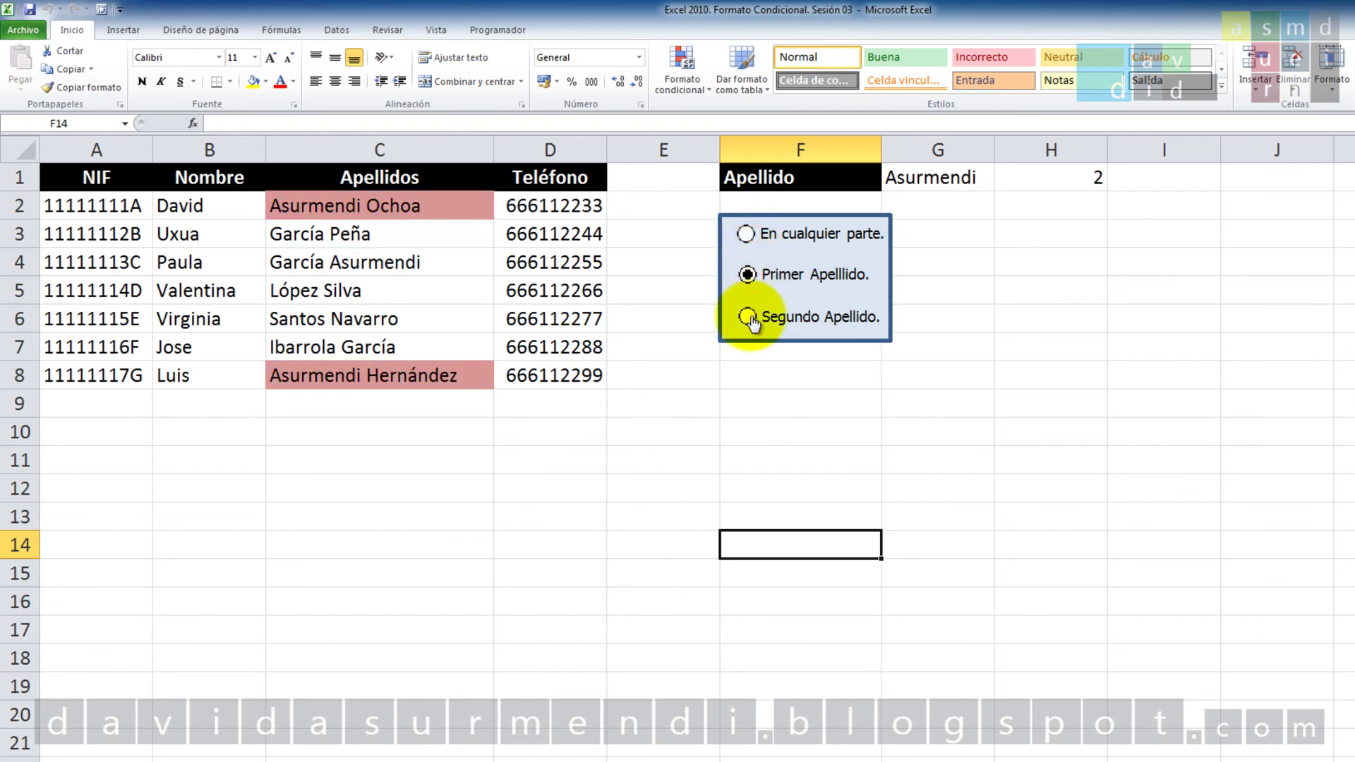
pyautogui.click(747, 317)
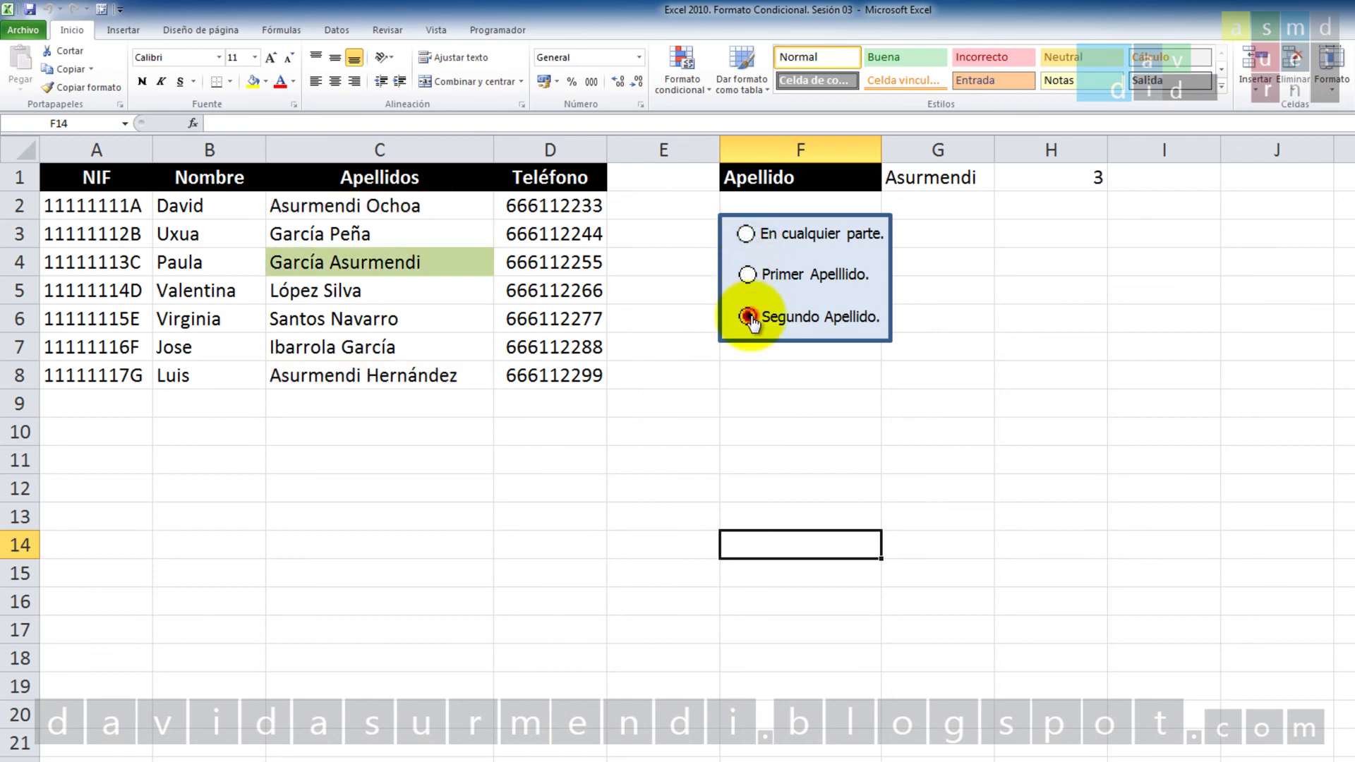
pyautogui.click(748, 274)
pyautogui.click(746, 233)
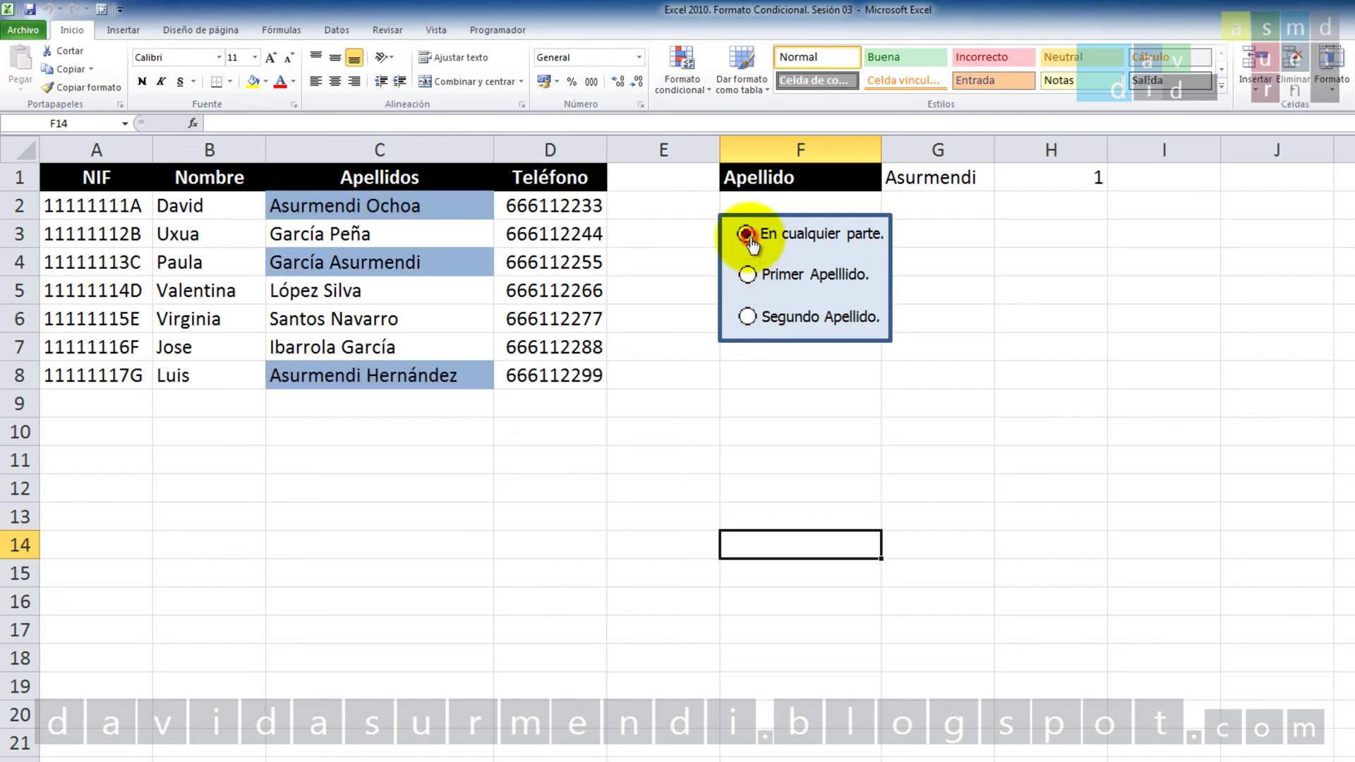
pyautogui.click(750, 317)
pyautogui.click(748, 274)
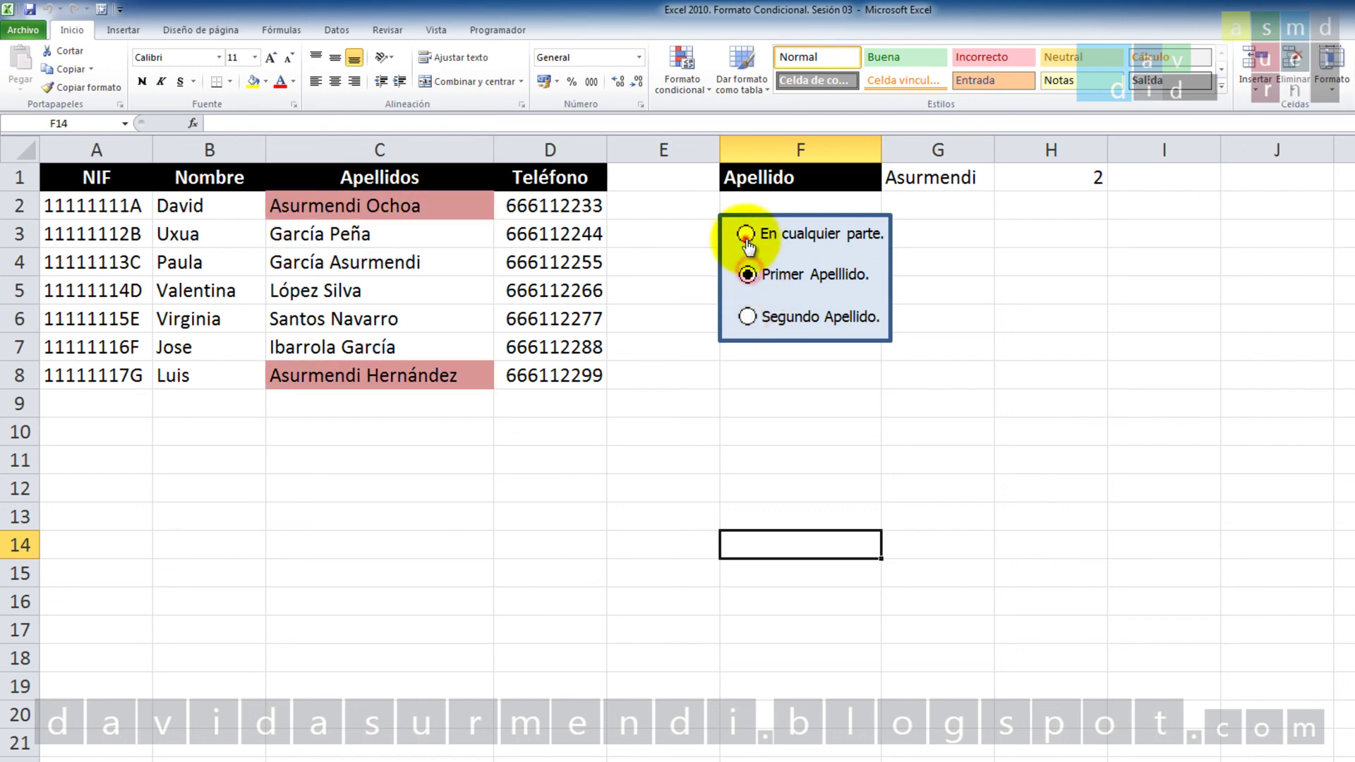
pyautogui.click(745, 234)
pyautogui.click(747, 275)
pyautogui.click(746, 317)
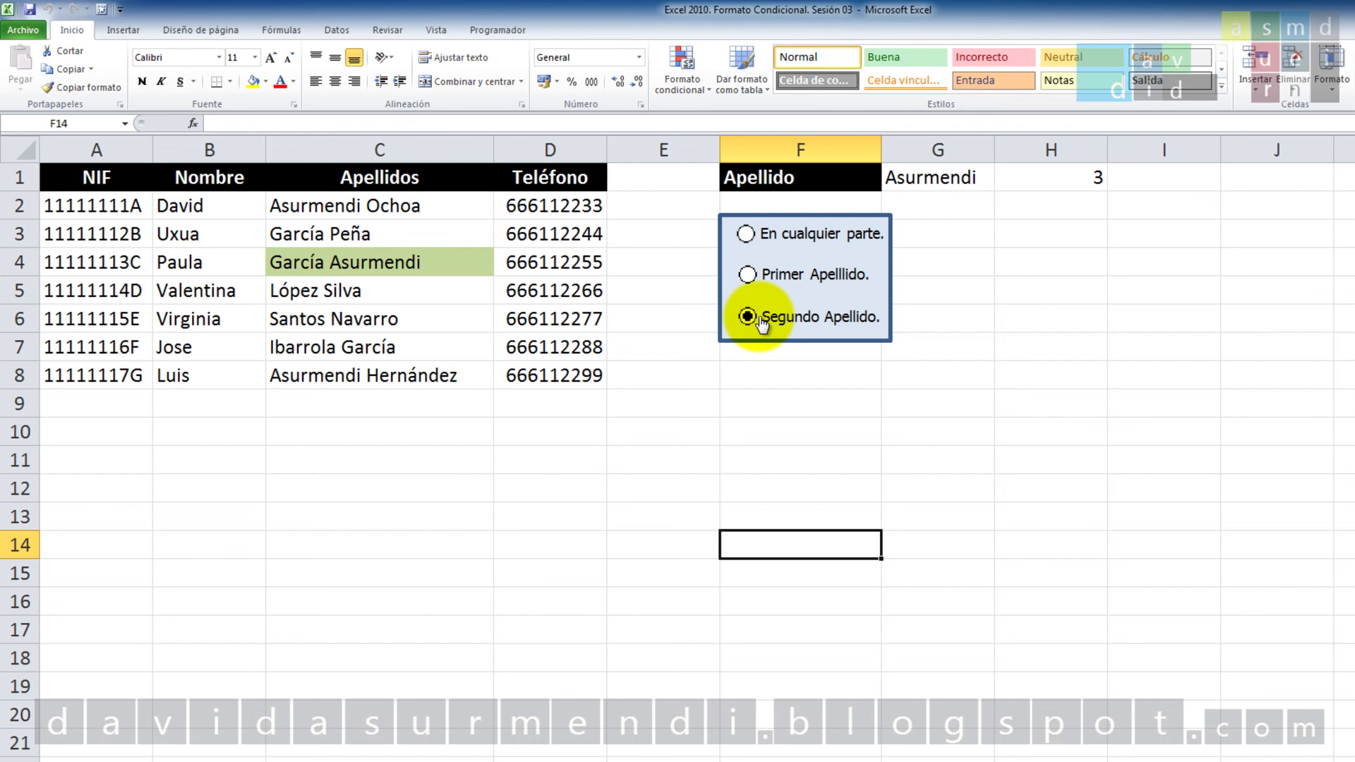
# Close Excel with Alt+F4, answering the save prompt
pyautogui.hotkey('alt', 'F4')
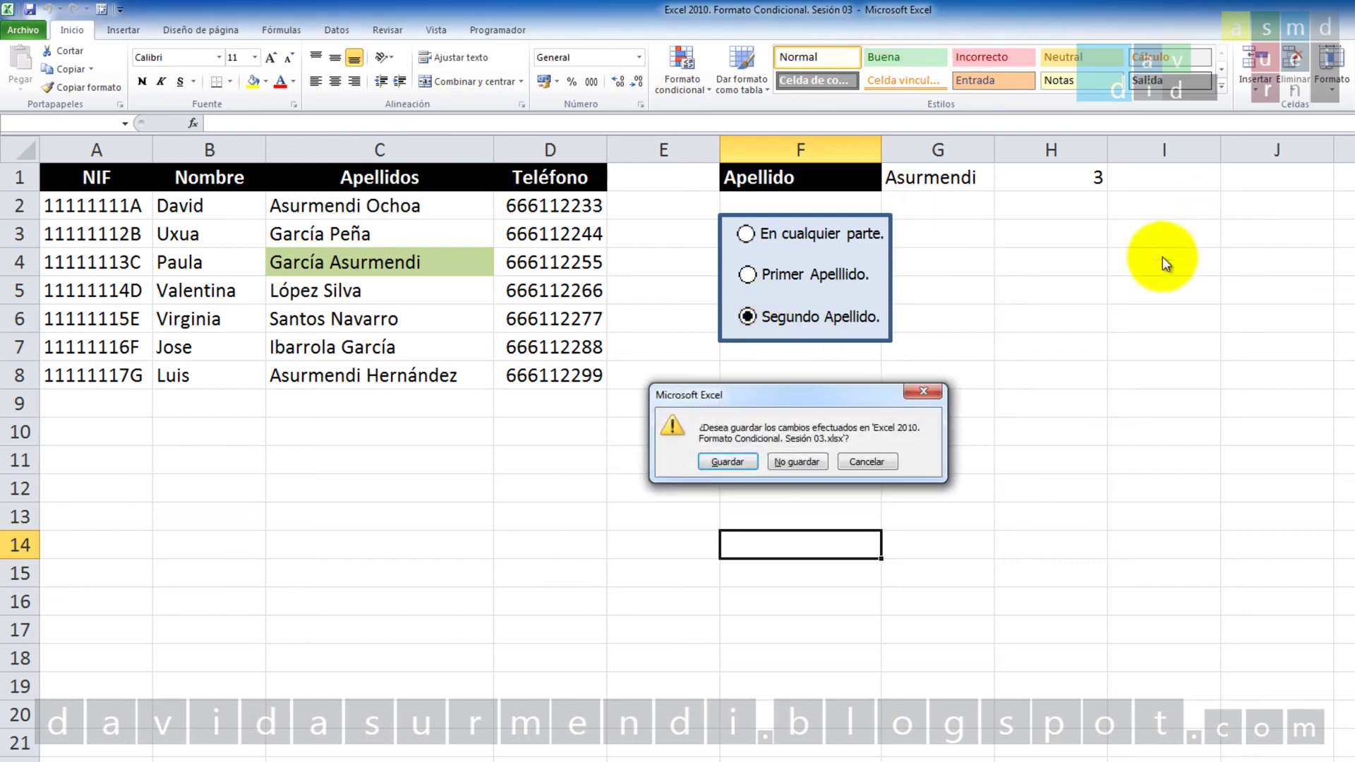
pyautogui.click(747, 460)
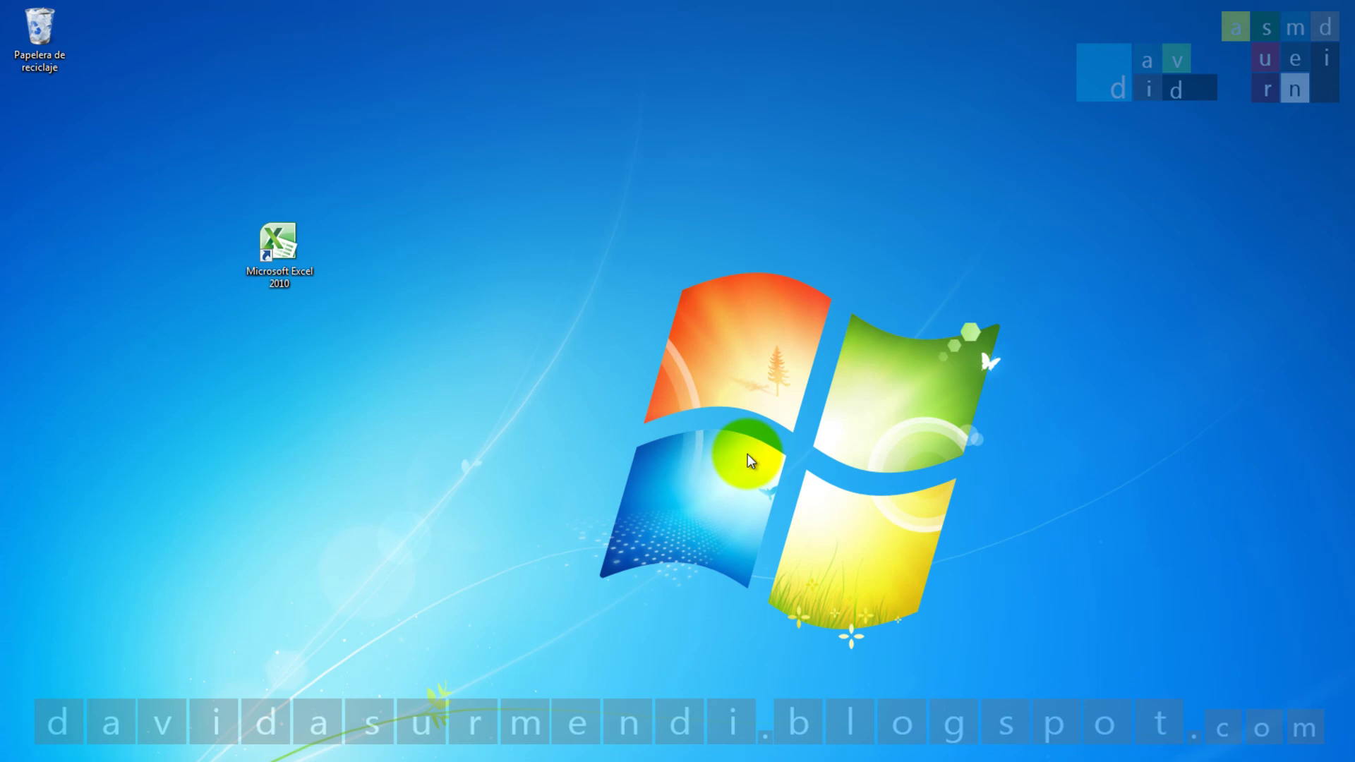